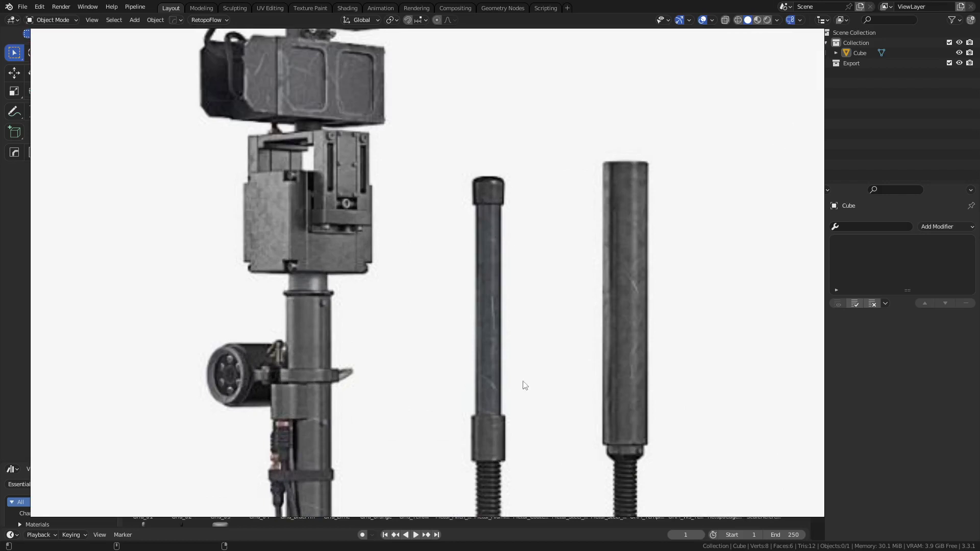
Examine the two antennas and their ribbed lower sections in the robot reference image.
middle_drag(523, 381, 443, 264)
middle_drag(560, 318, 428, 335)
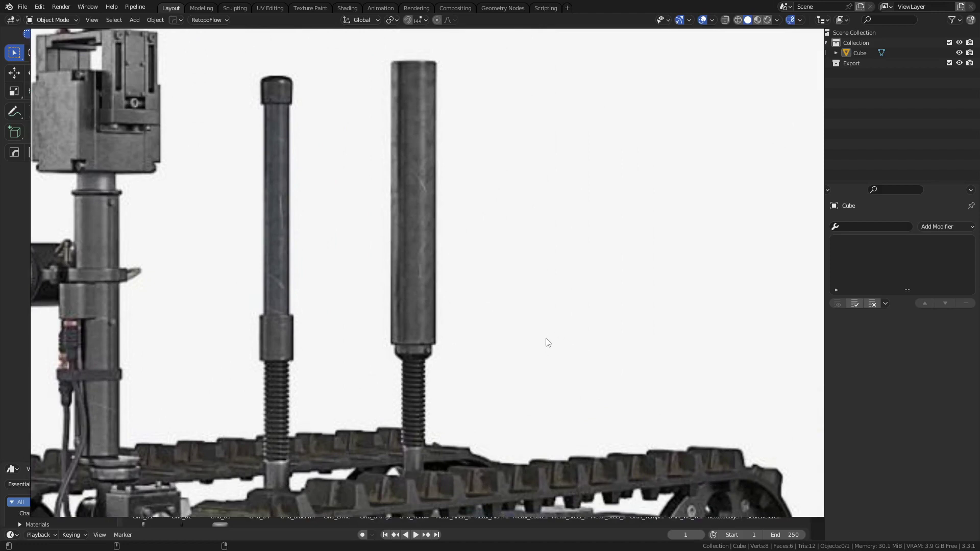
middle_drag(548, 343, 514, 331)
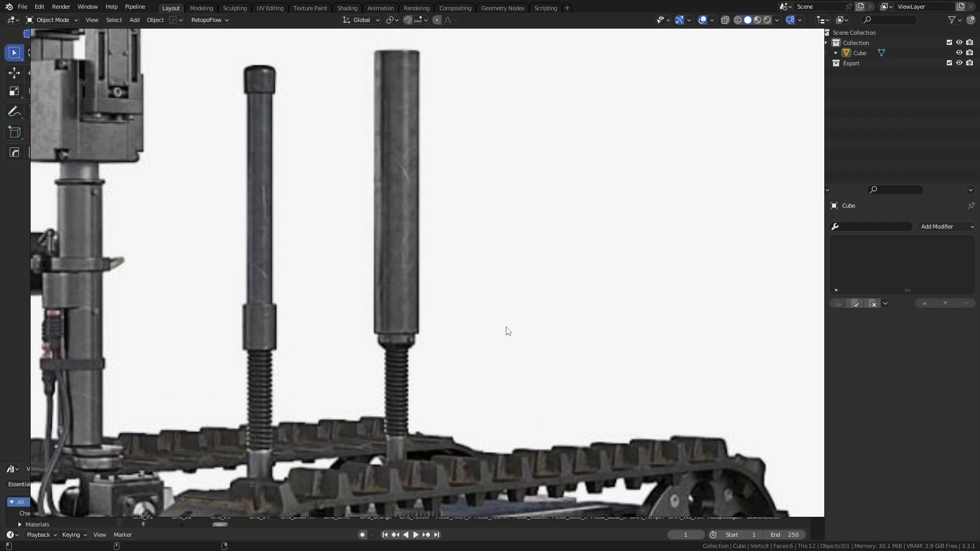
right_click(508, 331)
scroll(413, 358, down, 4)
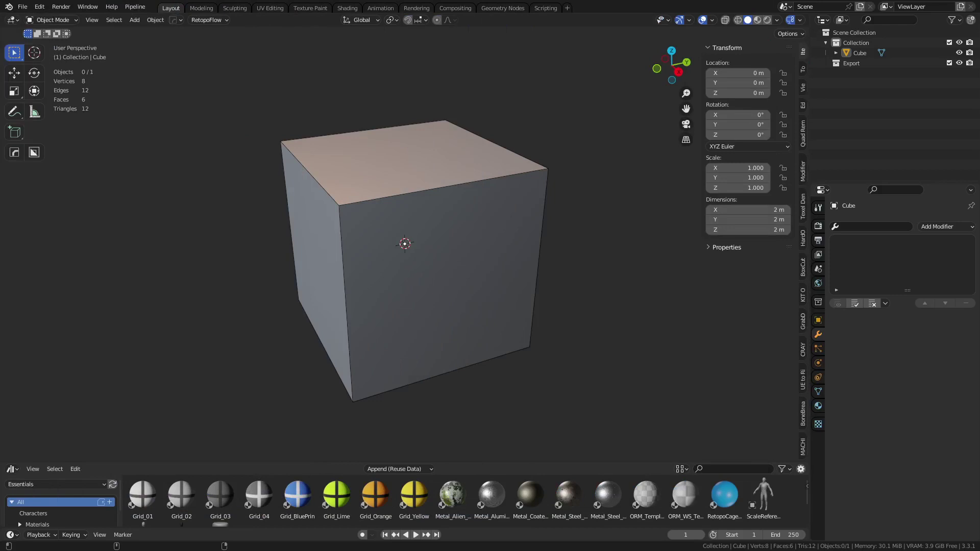
Delete the default cube and add a mesh cylinder in its place.
click(364, 301)
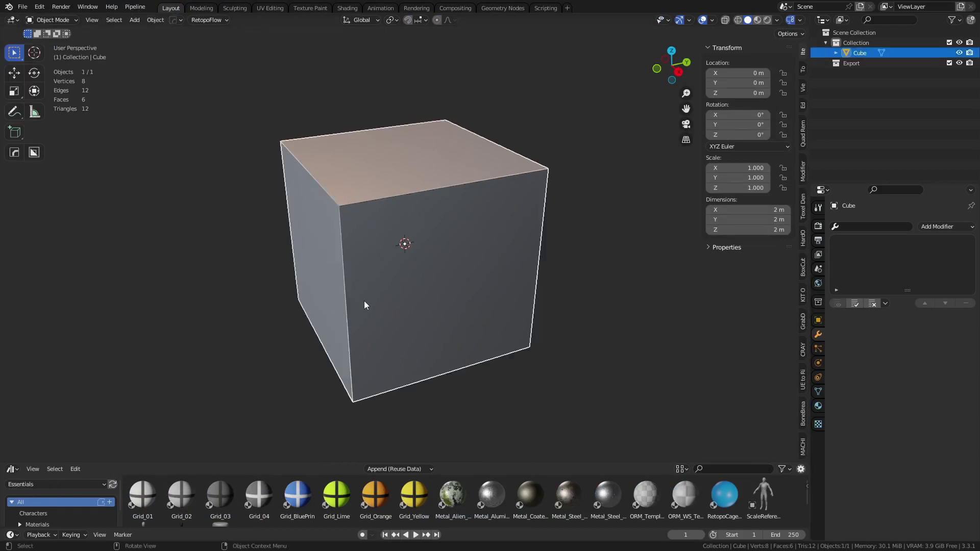
key(x)
click(398, 294)
key(shift+a)
mouse_move(438, 286)
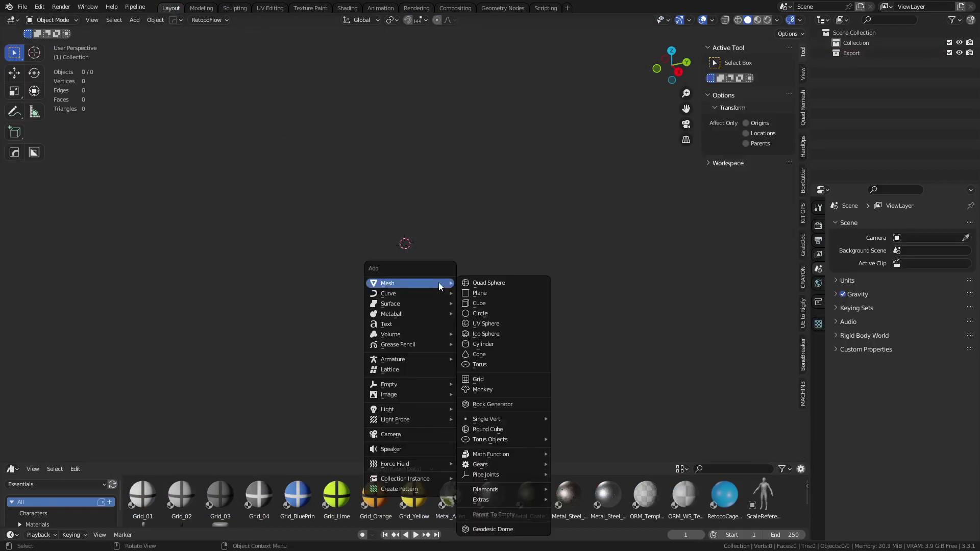
click(496, 342)
key(ctrl+Tab)
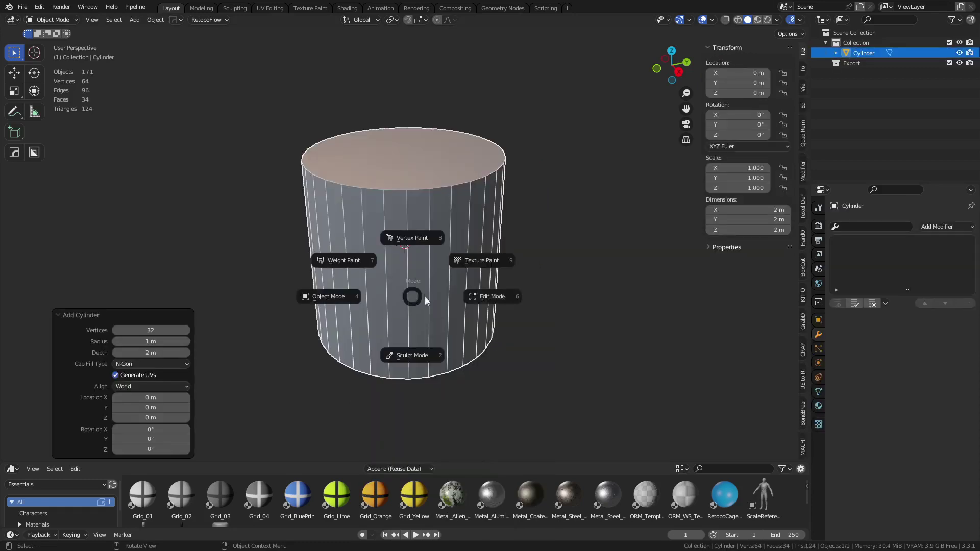
click(481, 305)
key(Tab)
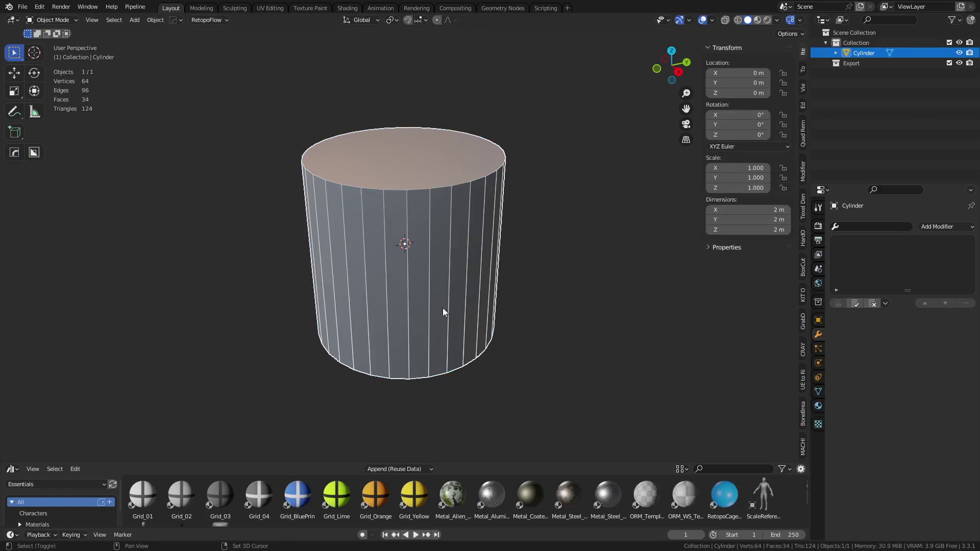
In the right orthographic view, load 1.png from the Desktop as a reference image aligned to the view.
mouse_move(442, 308)
middle_down()
mouse_move(461, 325)
mouse_move(478, 315)
mouse_move(457, 315)
mouse_move(462, 306)
middle_up()
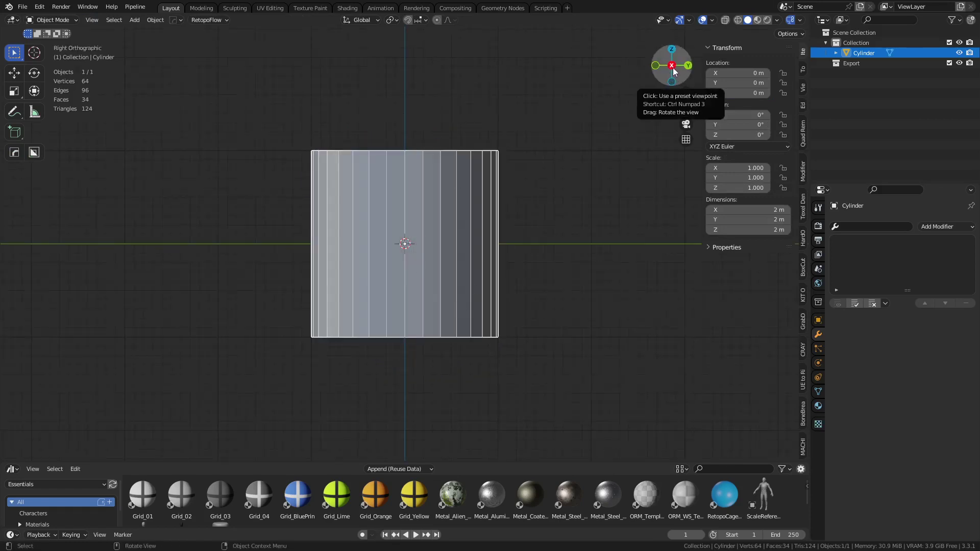
key(shift+a)
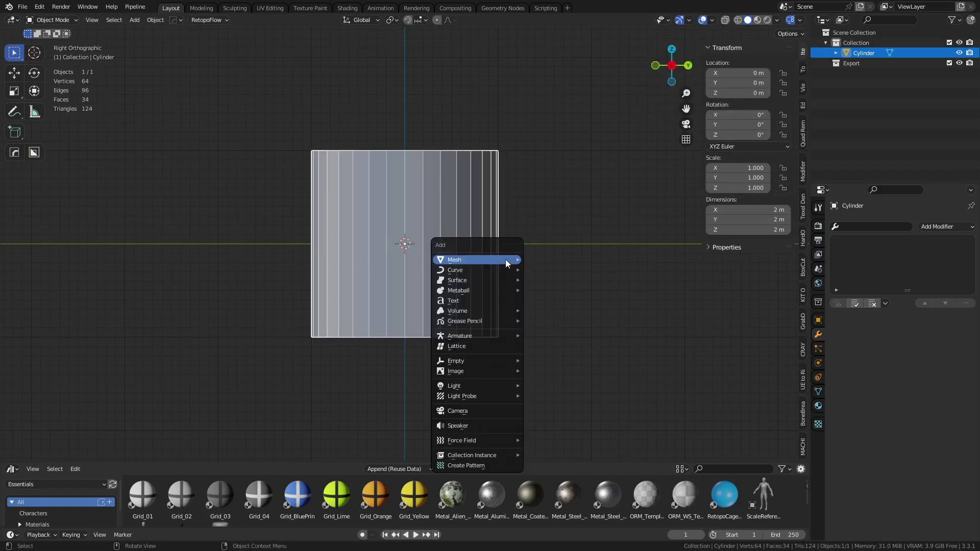
mouse_move(506, 259)
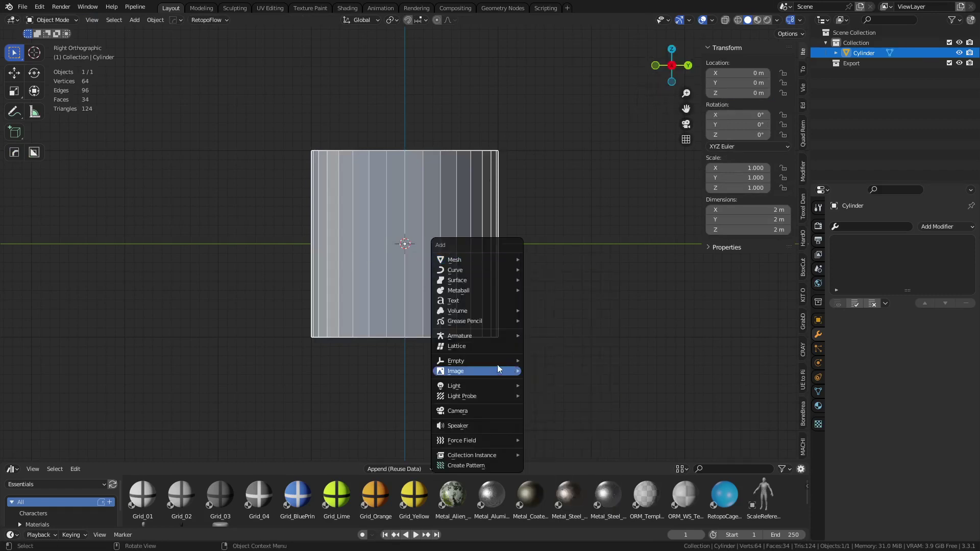
mouse_move(492, 372)
click(554, 376)
click(244, 232)
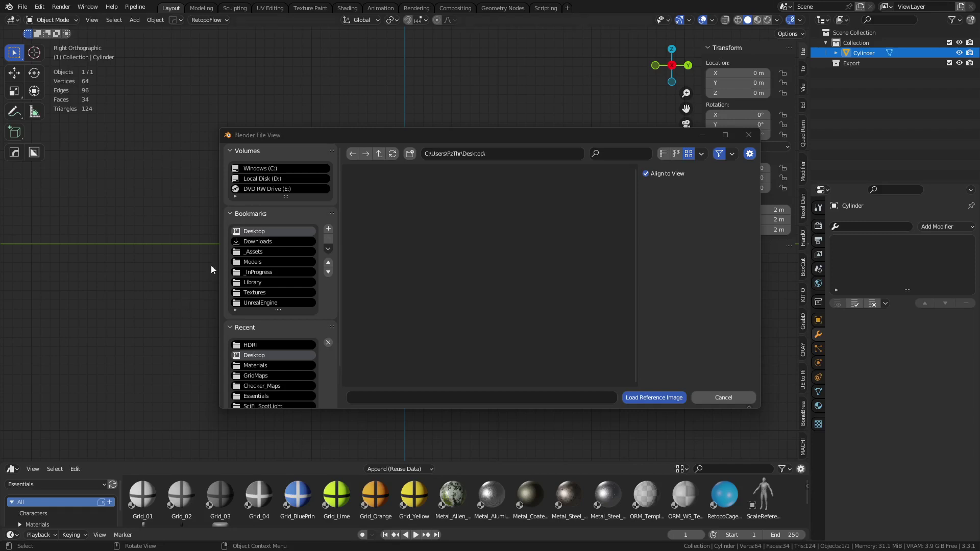
click(390, 155)
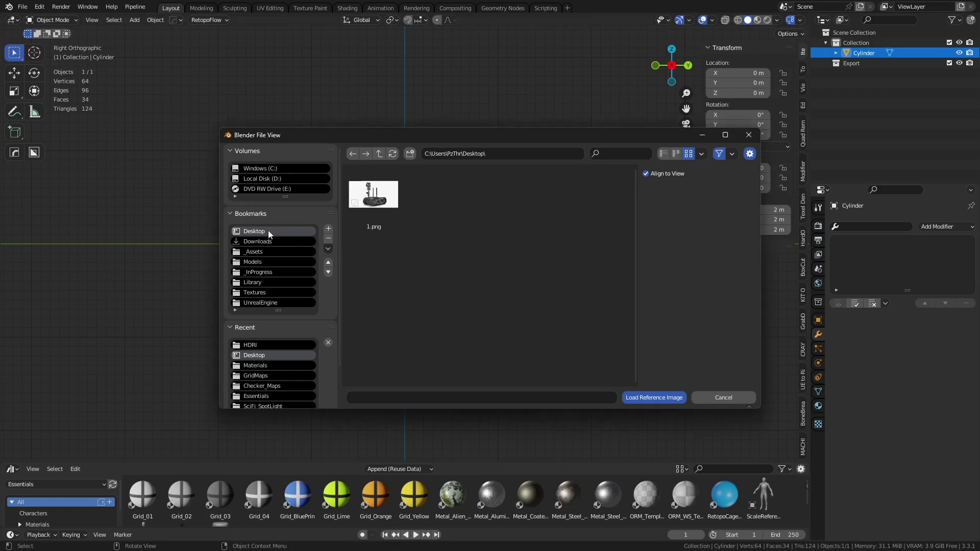
click(388, 201)
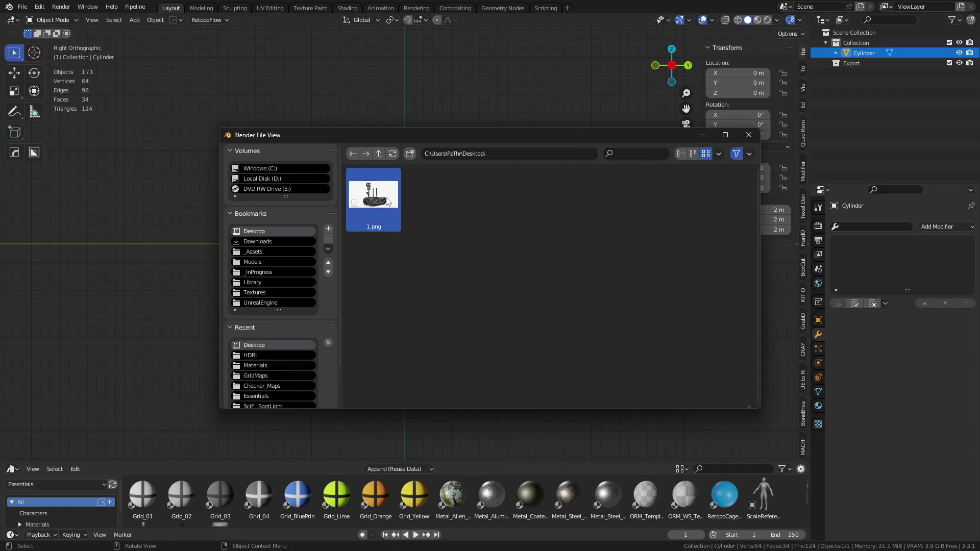
double_click(388, 201)
Move the reference image beside the cylinder, to about Y -3.03 m and Z 0.38 m.
key(g)
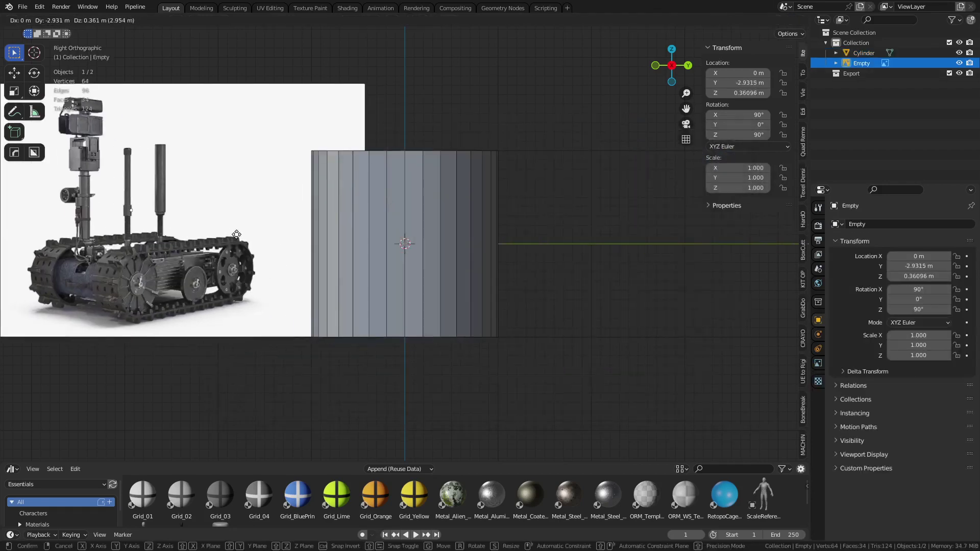
click(238, 239)
shift+middle_drag(238, 239, 373, 239)
scroll(376, 268, up, 1)
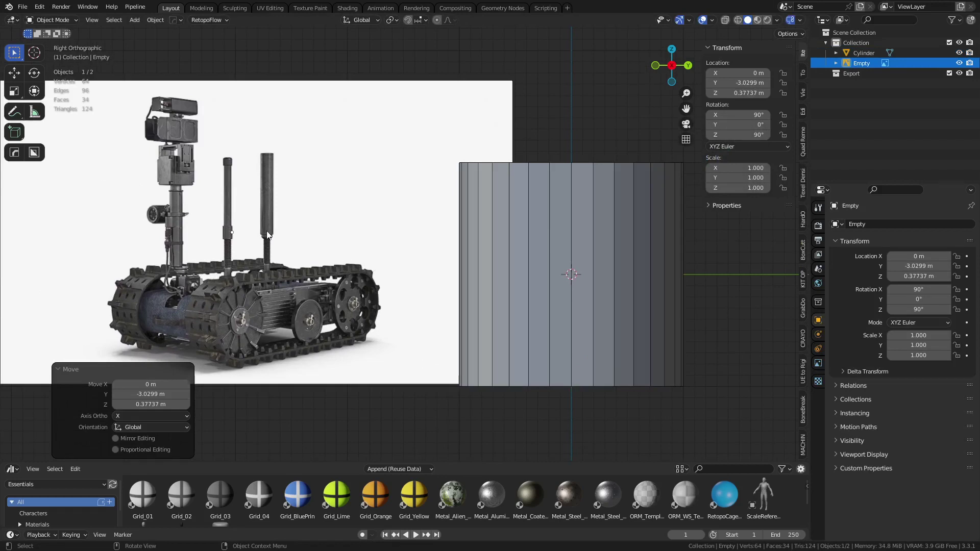
shift+middle_drag(259, 244, 297, 244)
Move the cylinder over the robot in the reference image, to about Y -2.72 m and Z 0.33 m.
click(583, 284)
key(g)
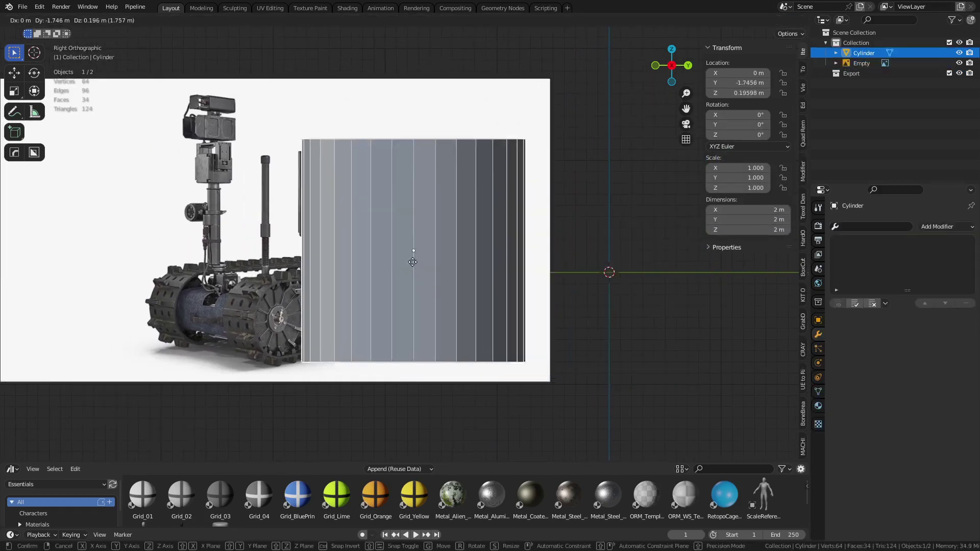
click(308, 247)
Enable opacity on the reference image and lower it to about 0.094.
click(471, 274)
key(g)
right_click(525, 278)
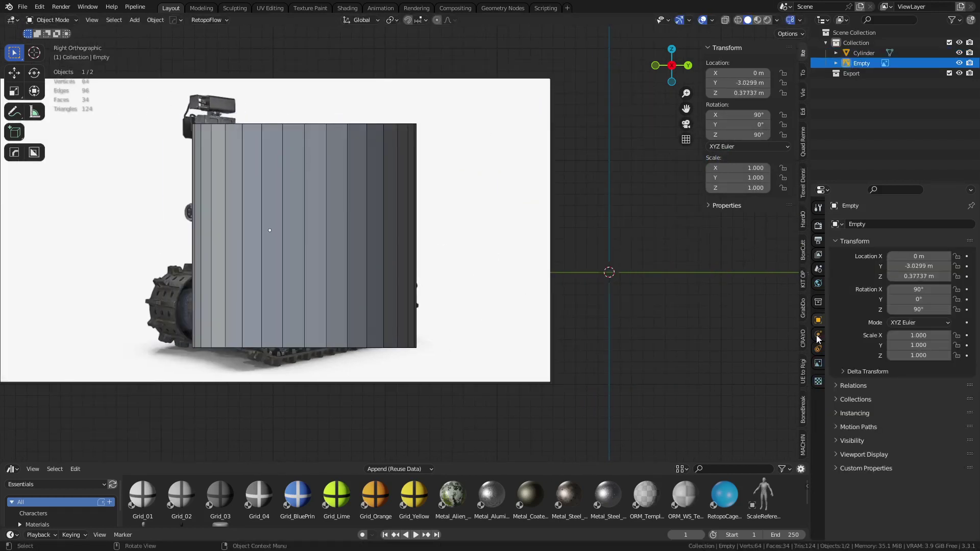
click(819, 364)
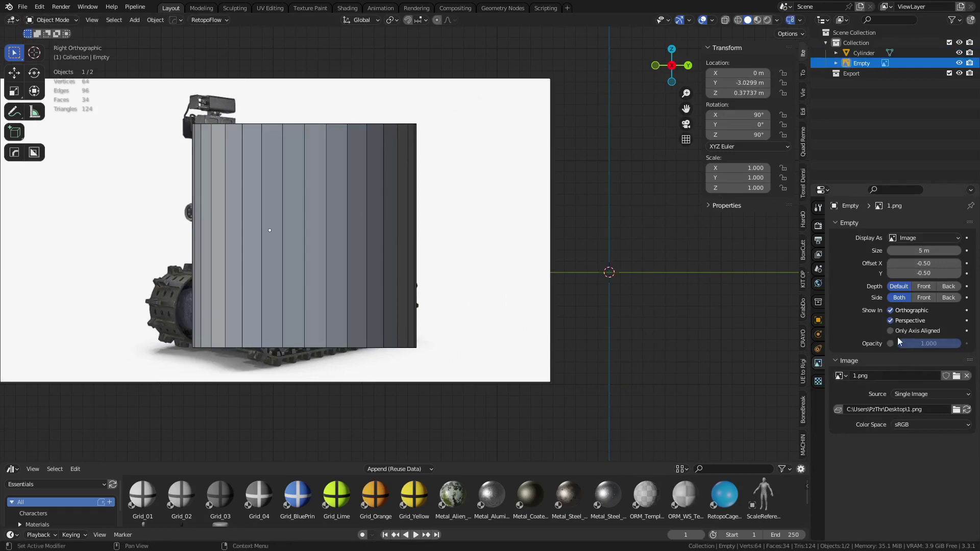
drag(905, 345, 846, 345)
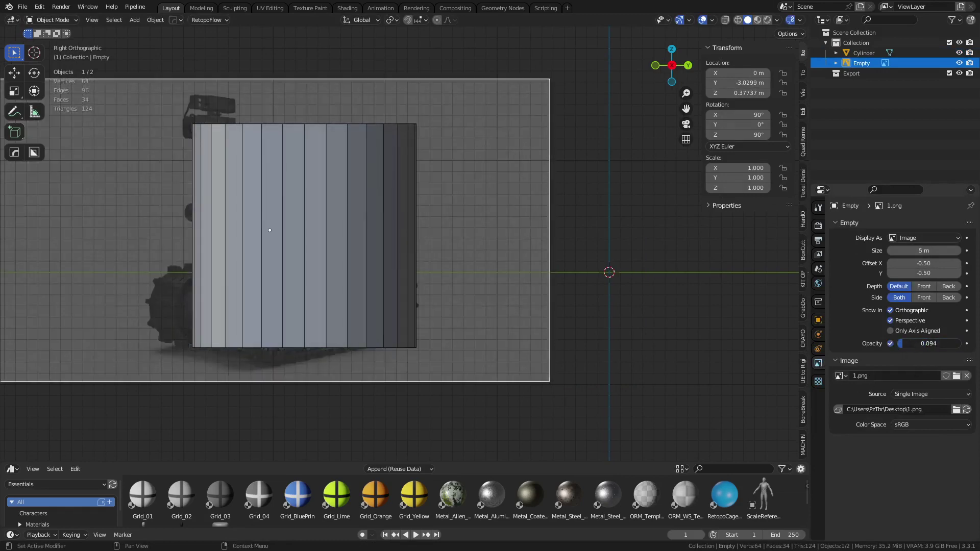
Turn on X-ray display and scale the cylinder down uniformly to about 0.083.
click(280, 296)
shift+middle_drag(362, 249, 526, 277)
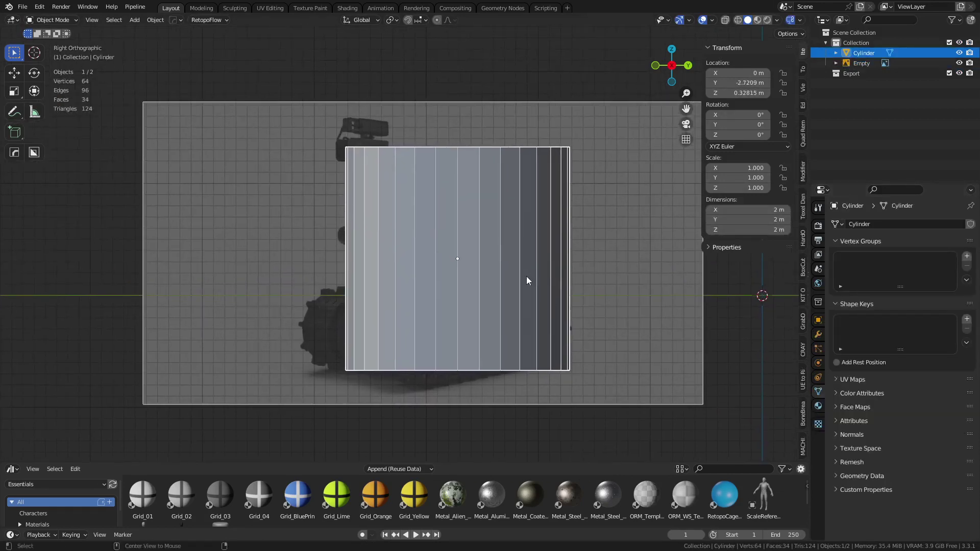
key(alt+z)
key(s)
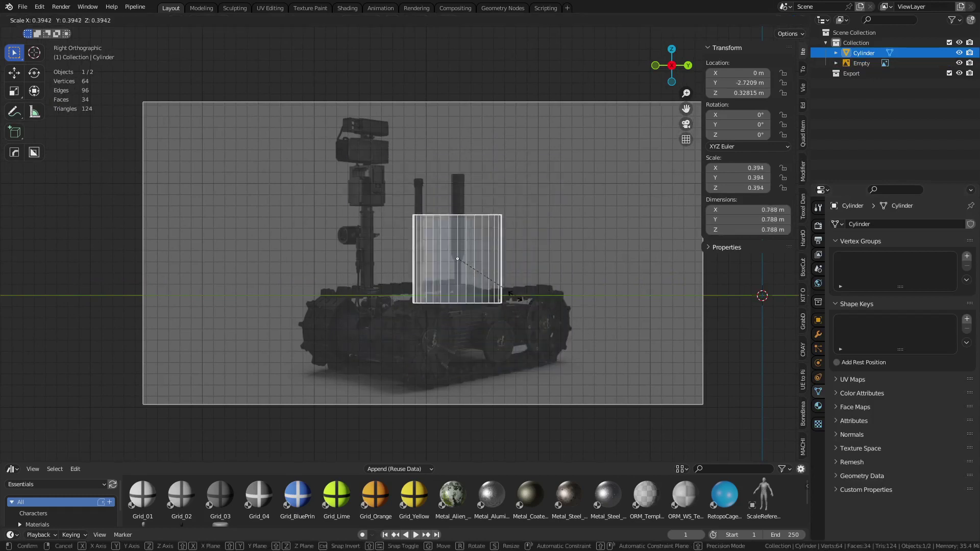
click(470, 273)
scroll(470, 272, up, 4)
scroll(469, 272, up, 1)
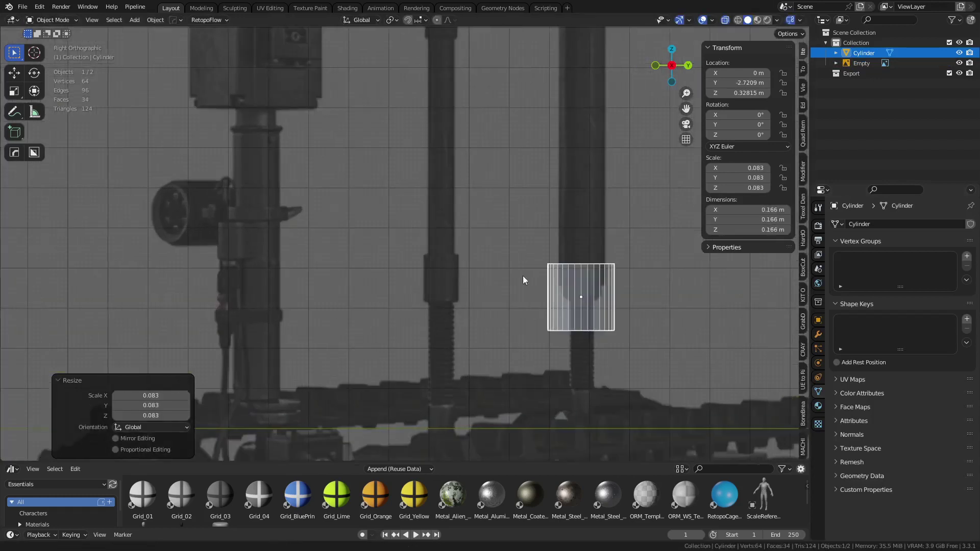
Move the cylinder onto the lower end of the thick antenna's tube, at about Y -2.71 m and Z 0.455 m.
shift+middle_drag(525, 277, 345, 300)
key(g)
click(419, 293)
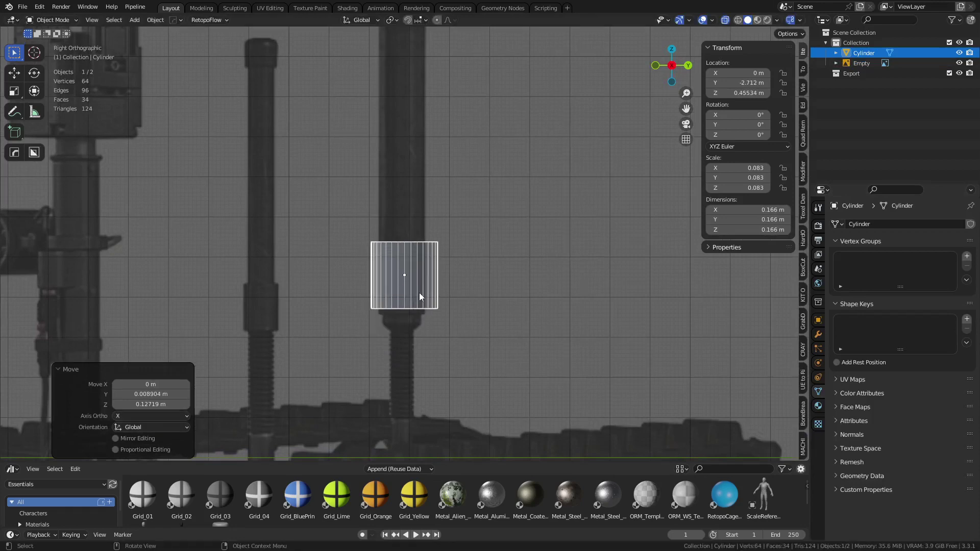
Fit the cylinder to the thick antenna's width by scaling it to about 0.115 m across and centring it on the tube.
scroll(449, 312, up, 4)
shift+middle_drag(450, 312, 524, 243)
key(s)
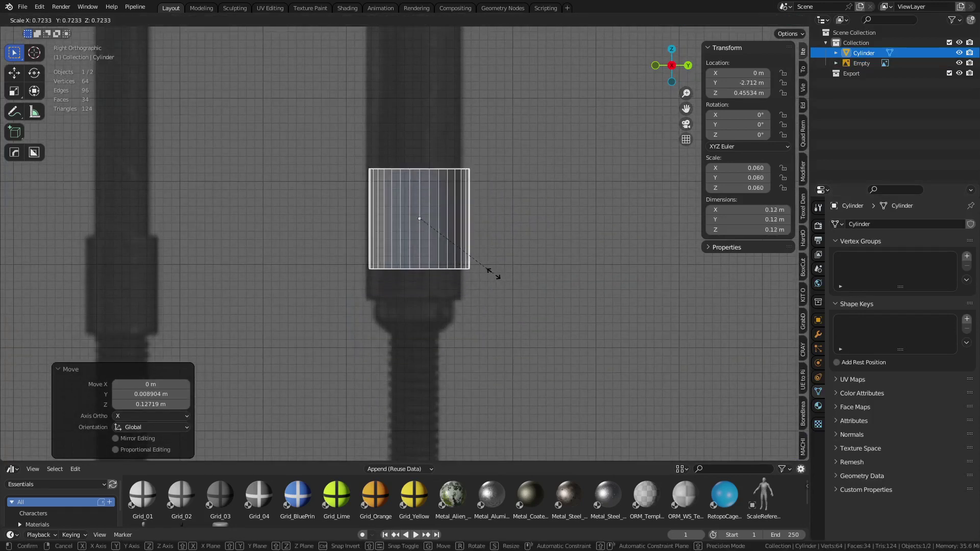
click(490, 272)
key(g)
click(491, 281)
key(s)
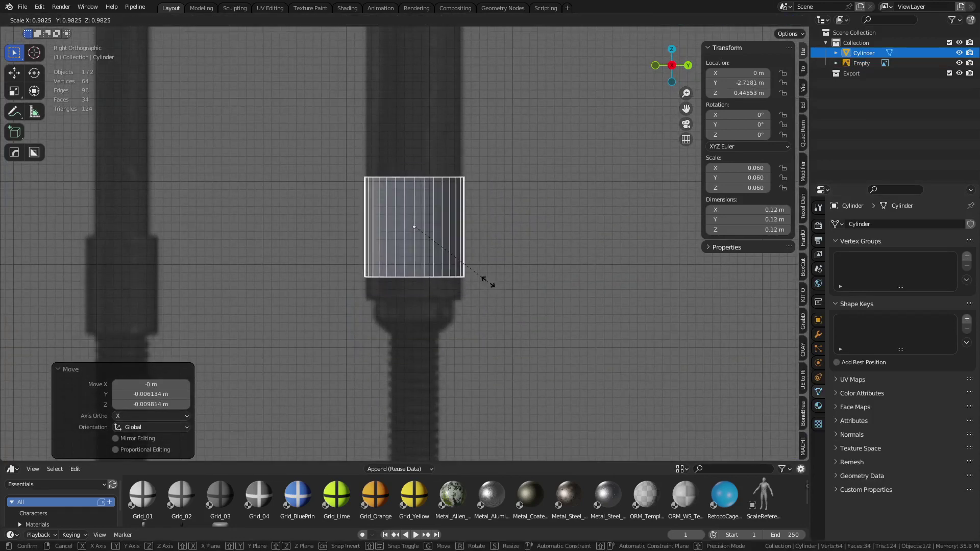
click(484, 285)
key(g)
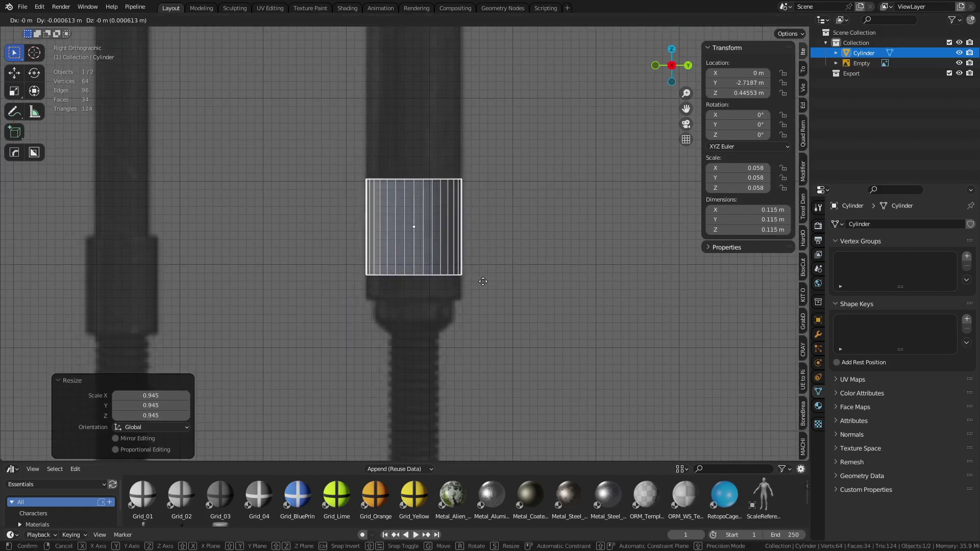
click(483, 284)
In Edit Mode, lower the cylinder's bottom vertices about 0.025 m along Z to the lower end of the antenna tube.
key(Tab)
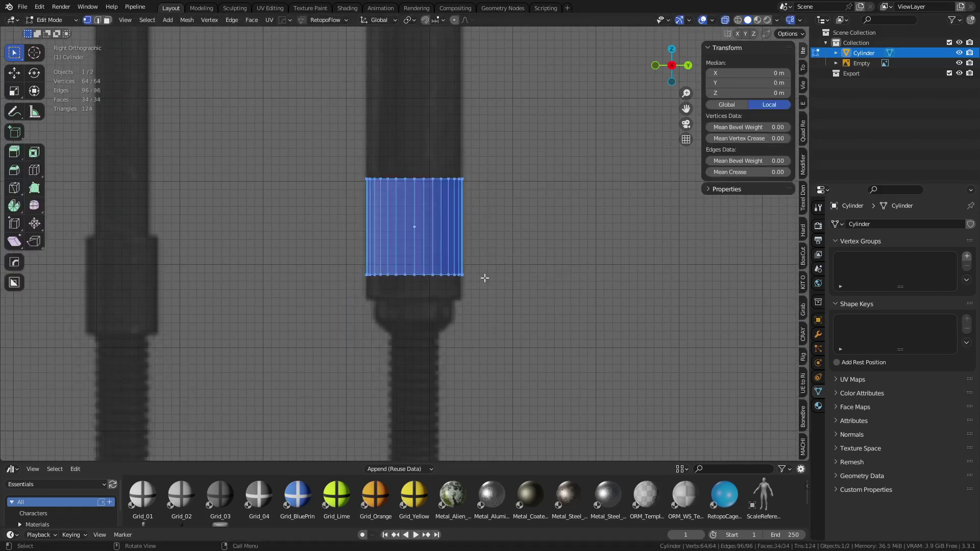
drag(320, 308, 472, 269)
key(g)
key(z)
click(490, 281)
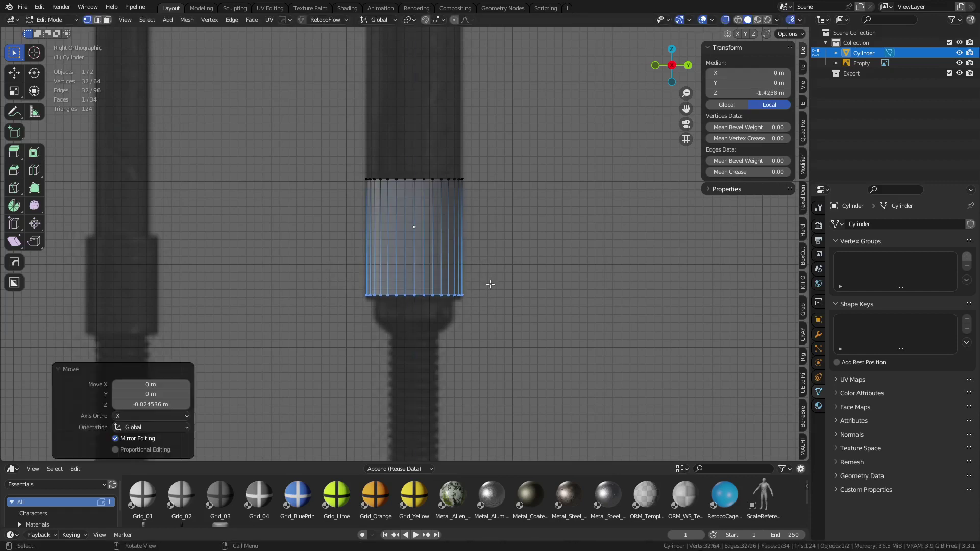
Raise the cylinder's top vertices along Z to the upper end of the thick antenna.
shift+middle_drag(437, 202, 440, 322)
drag(332, 336, 512, 264)
scroll(448, 180, down, 2)
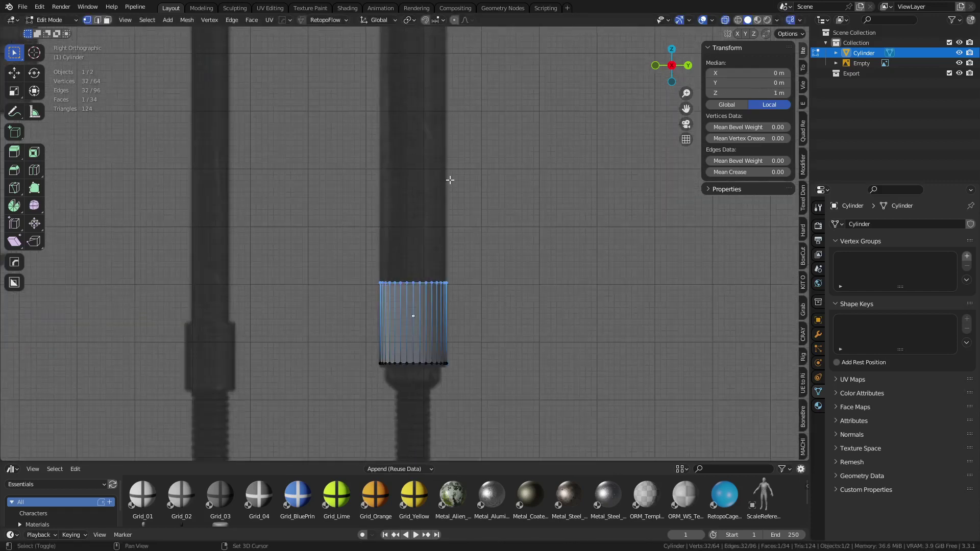
shift+middle_drag(448, 179, 456, 300)
key(g)
key(z)
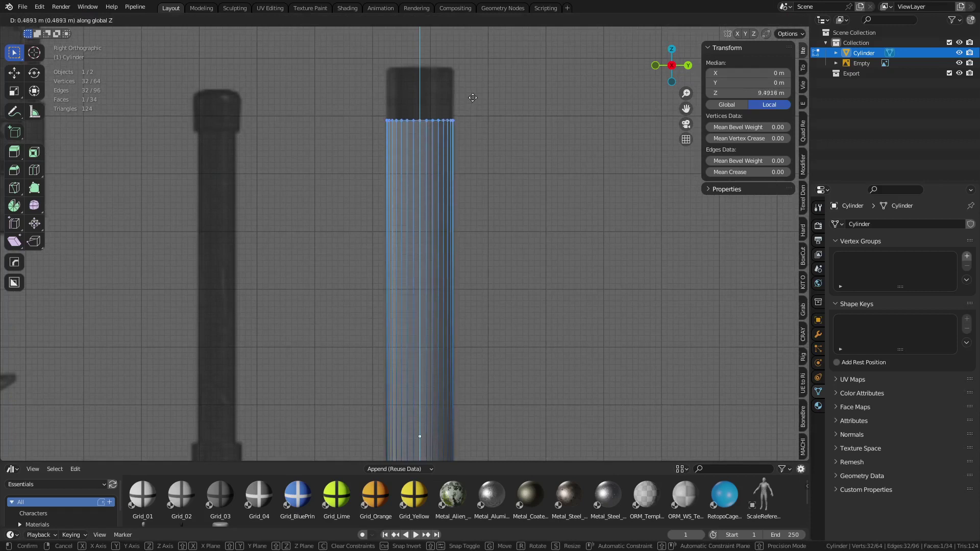
click(478, 47)
Try to step the cylinder's bottom face inward by extruding and scaling it, and undo the extrusions.
middle_drag(492, 313, 476, 265)
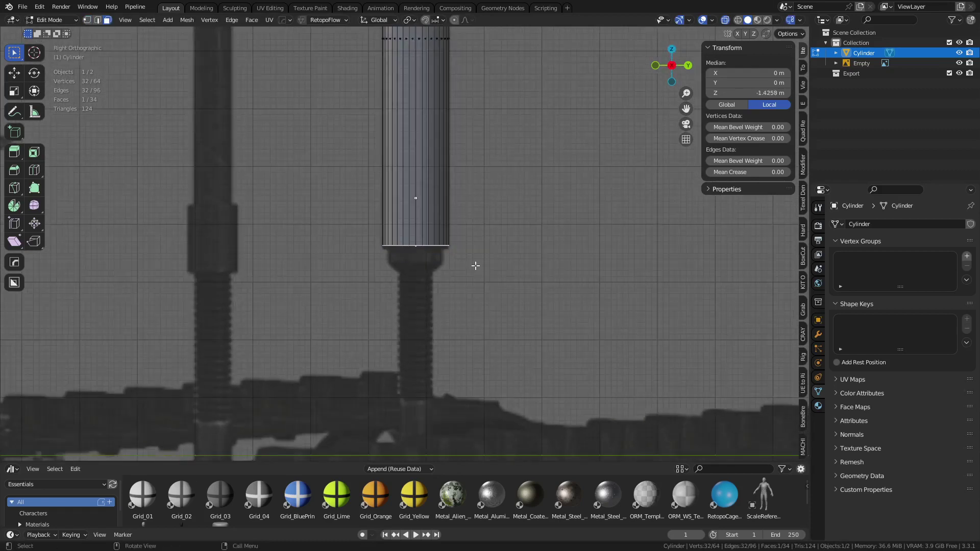
scroll(475, 265, up, 7)
key(e)
key(s)
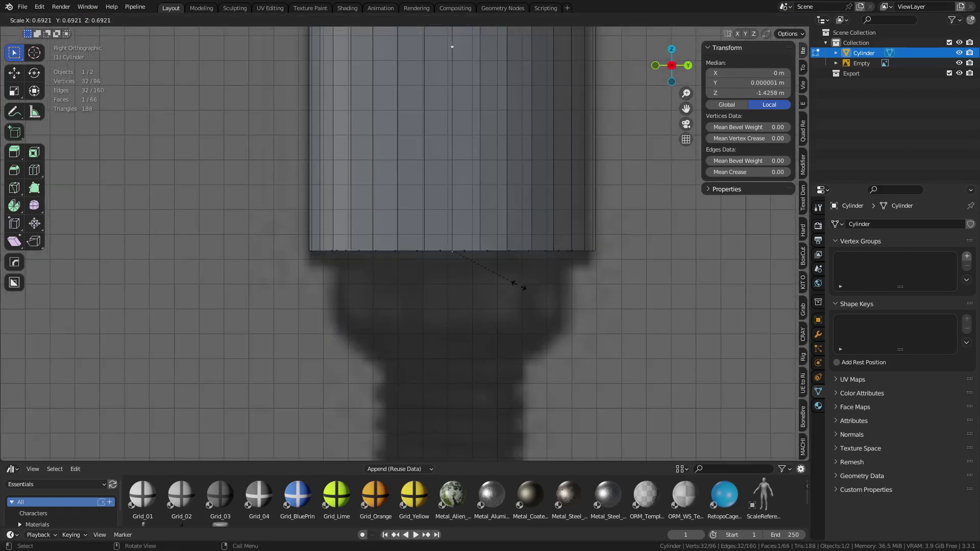
click(513, 283)
middle_drag(514, 285, 552, 278)
key(e)
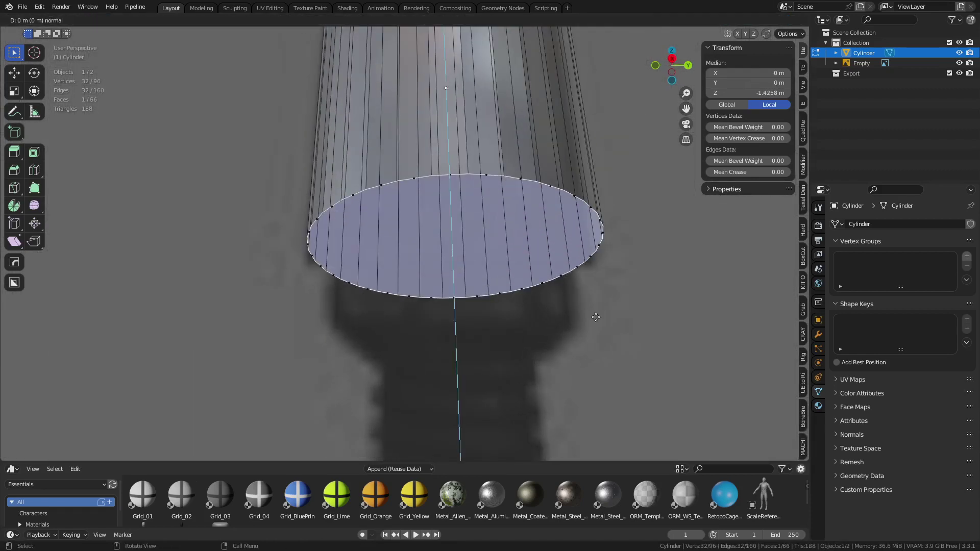
key(s)
click(551, 293)
mouse_move(536, 285)
alt+middle_down()
mouse_move(536, 319)
mouse_move(530, 261)
mouse_move(540, 293)
alt+middle_up()
key(e)
right_click(536, 291)
key(ctrl+z)
key(ctrl+z)
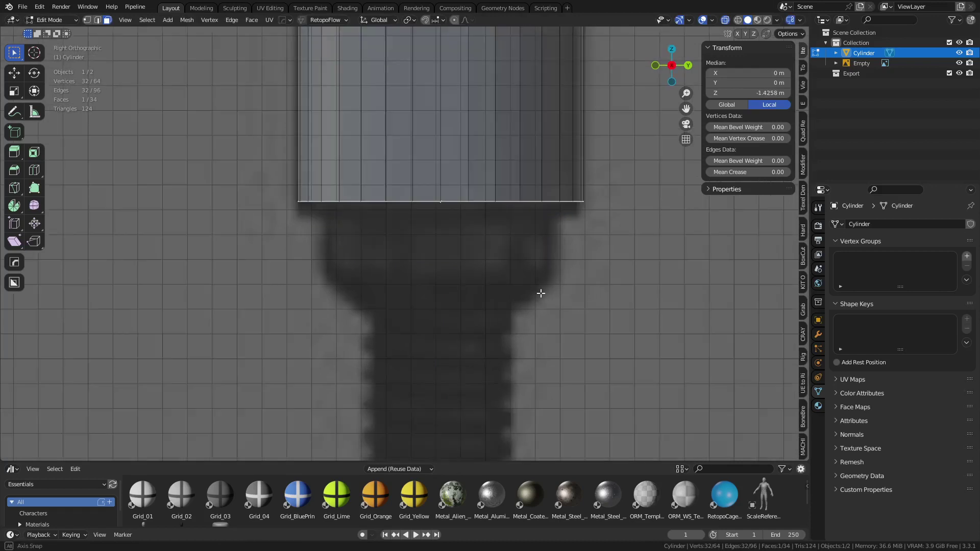
Inset the cylinder's bottom face by 0.1755 m with 0.01411 m depth and extrude it about 0.027 m down to form the collar.
key(i)
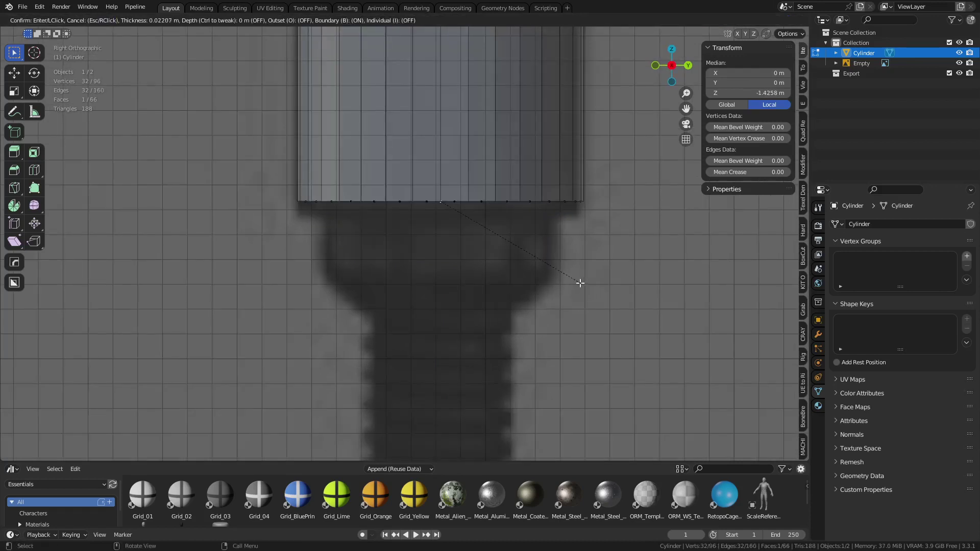
key(ctrl)
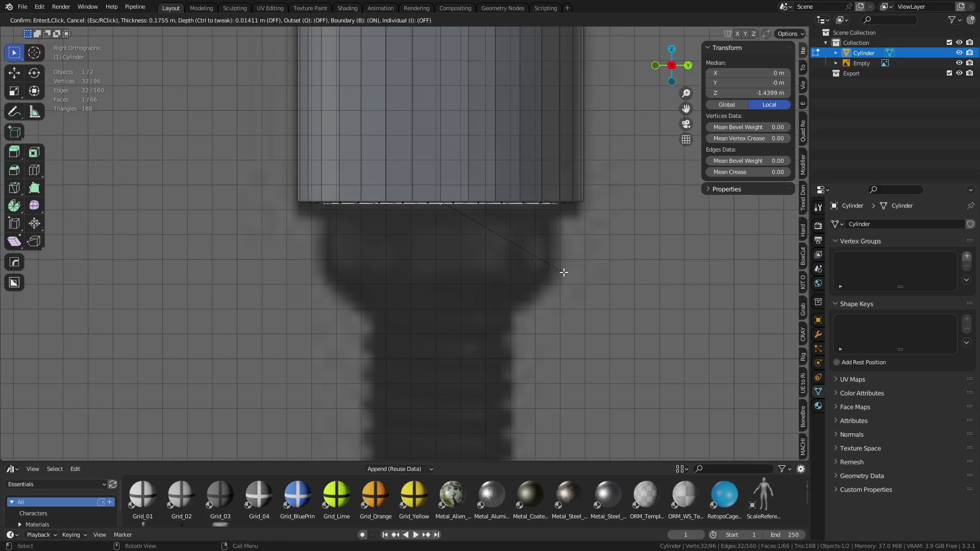
click(564, 272)
key(e)
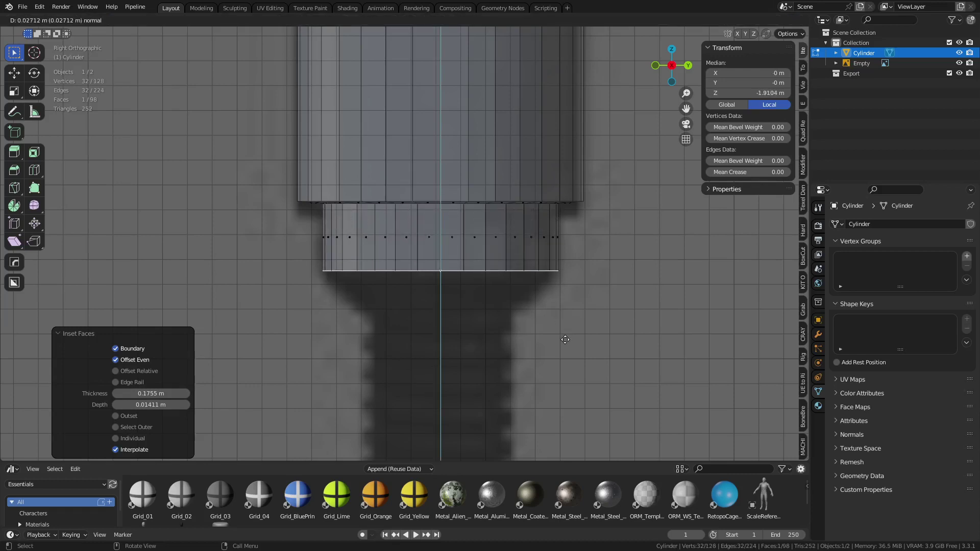
click(565, 340)
Extrude the collar's bottom face about 0.016 m down and scale it to 0.648 to taper it to the stem's width.
key(e)
click(566, 340)
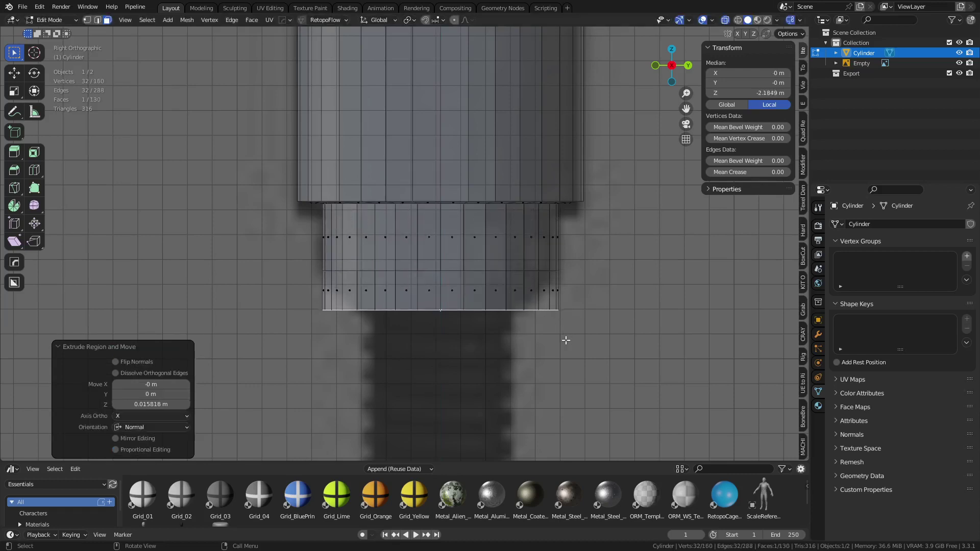
key(s)
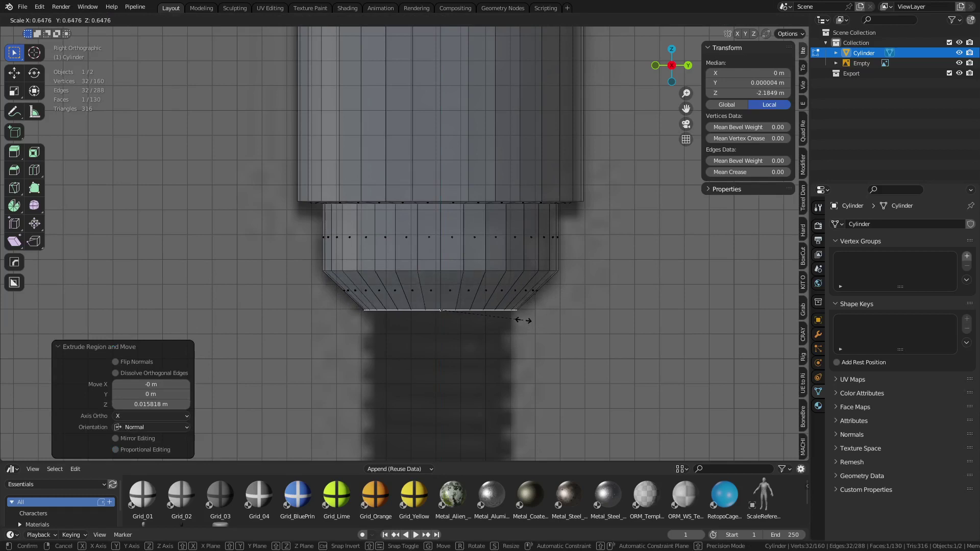
click(523, 320)
Extrude the tapered face about 0.164 m down, and lower it another 0.054 m along Z to the stem's lower end.
scroll(521, 322, down, 3)
shift+middle_drag(531, 337, 513, 174)
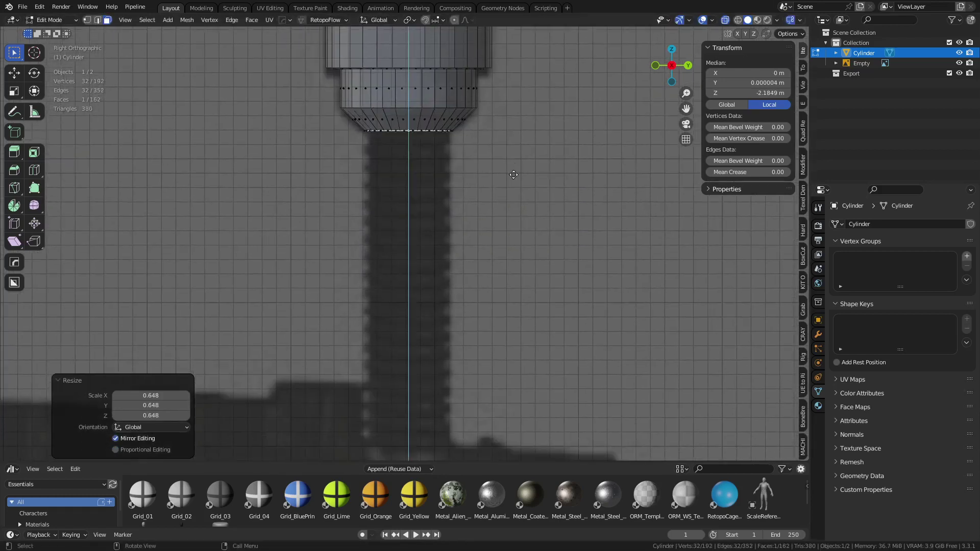
key(e)
click(496, 410)
shift+middle_drag(497, 410, 492, 213)
key(e)
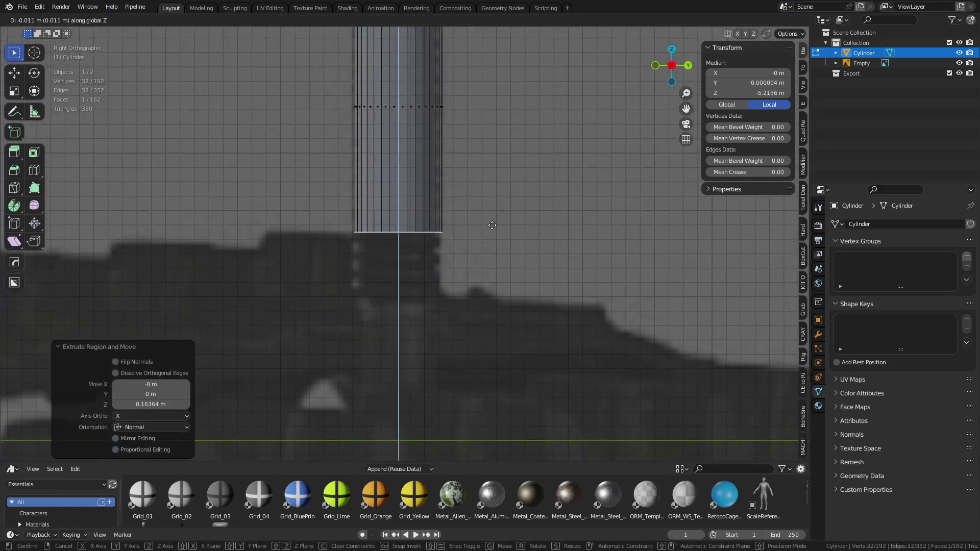
click(493, 285)
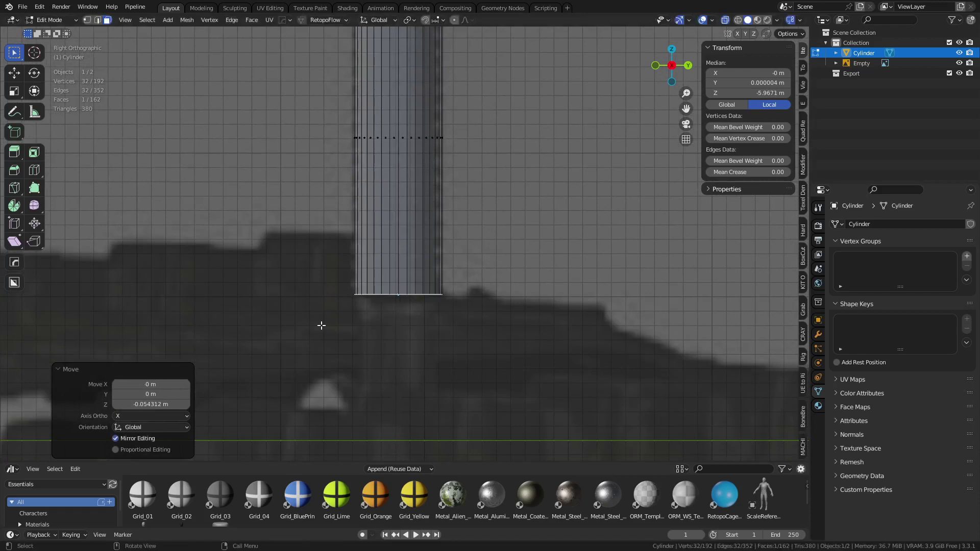
shift+middle_drag(502, 278, 511, 243)
scroll(525, 214, up, 3)
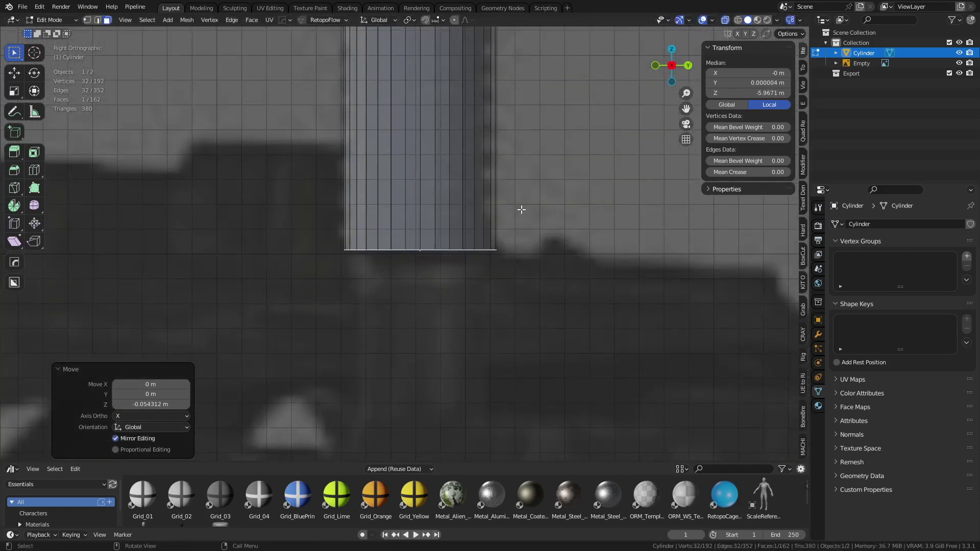
scroll(521, 210, down, 2)
shift+middle_drag(507, 179, 455, 105)
shift+middle_drag(475, 252, 467, 208)
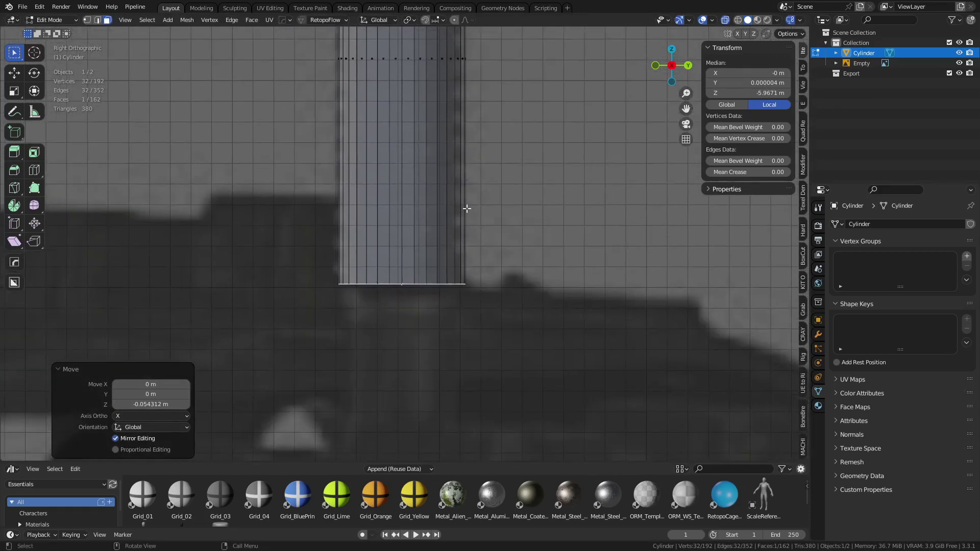
scroll(498, 251, up, 2)
shift+scroll(528, 303, down, 2)
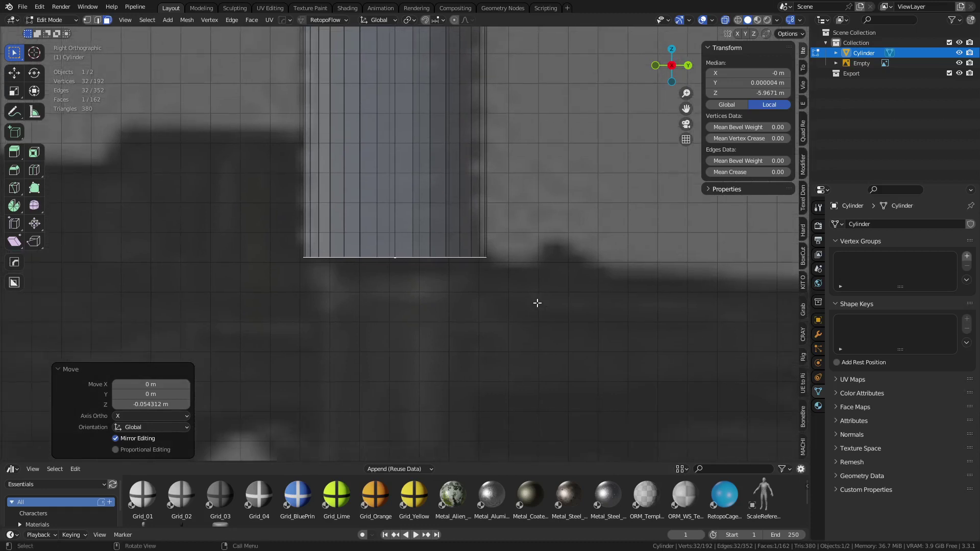
key(e)
key(s)
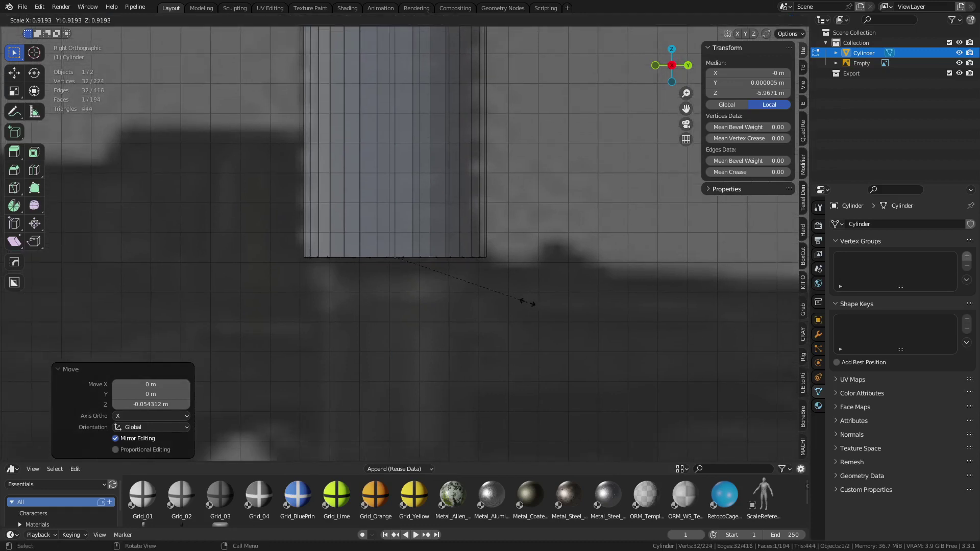
right_click(526, 302)
Inset the stem's bottom face by 0.07054 m with 0.0246 m depth, and step it down another 0.02535 m with zero inset thickness.
key(i)
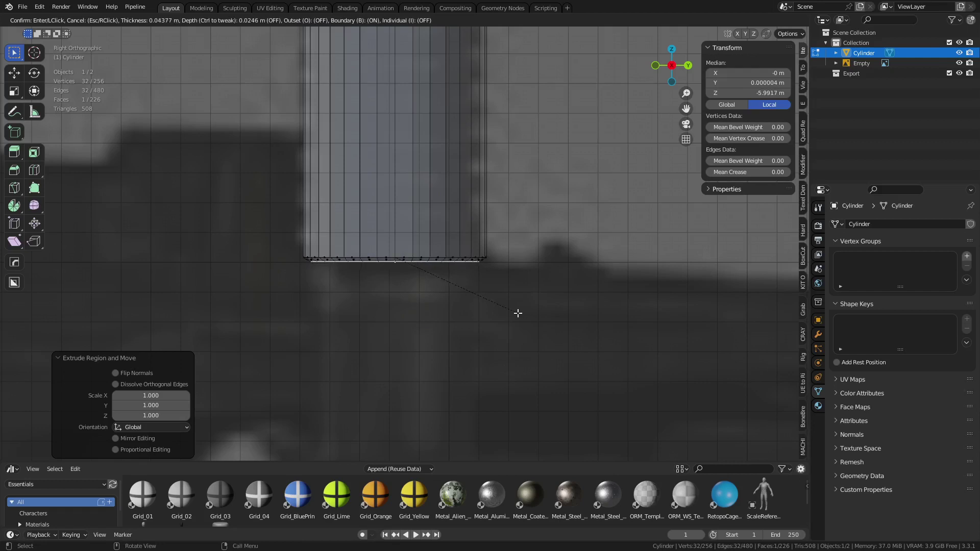
click(514, 312)
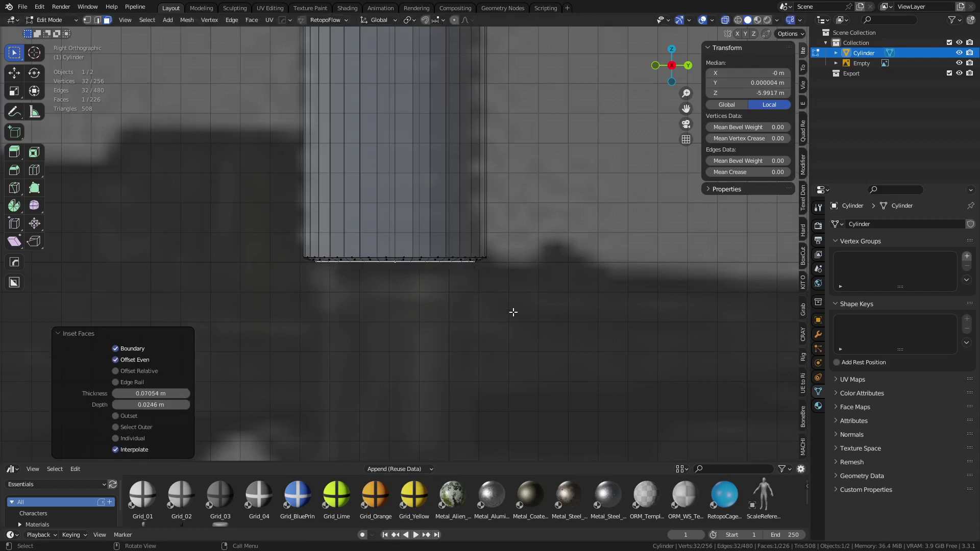
key(i)
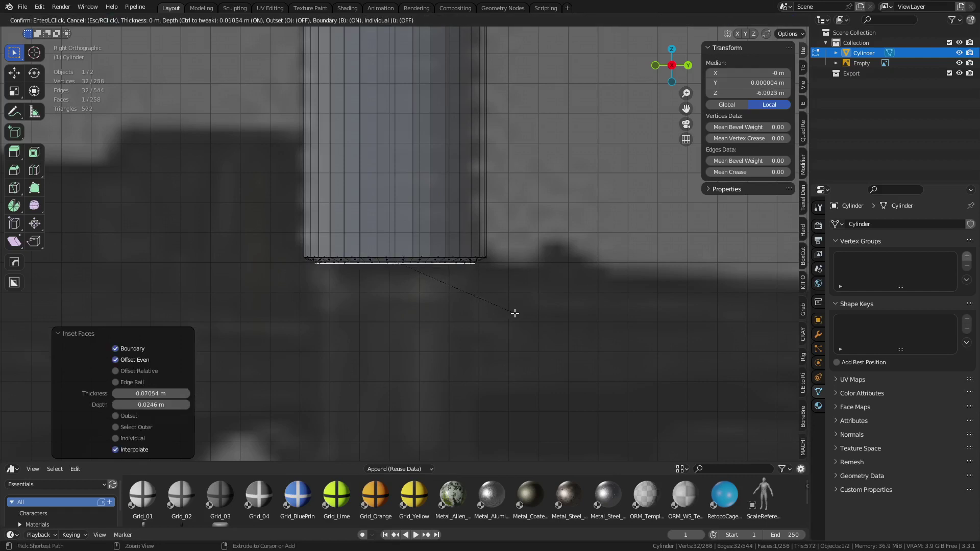
key(ctrl)
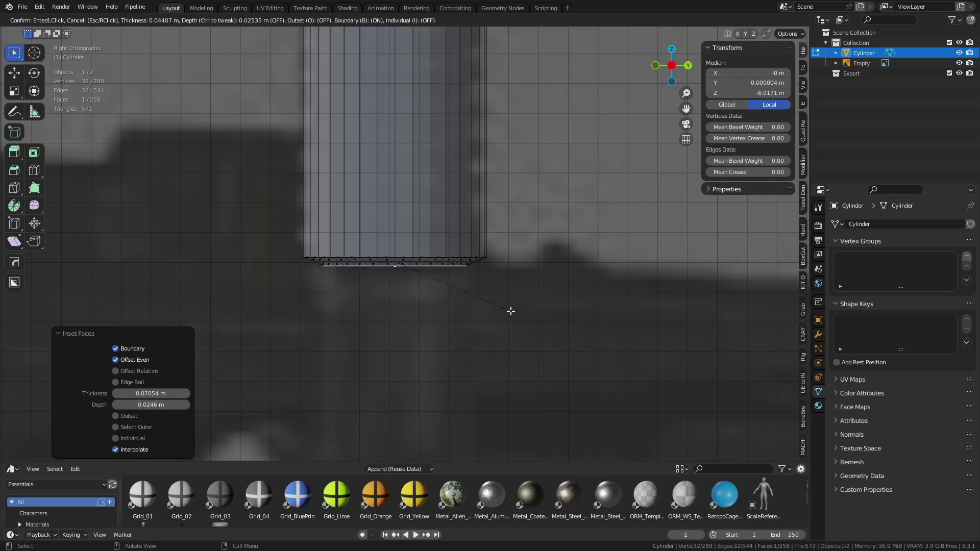
click(564, 328)
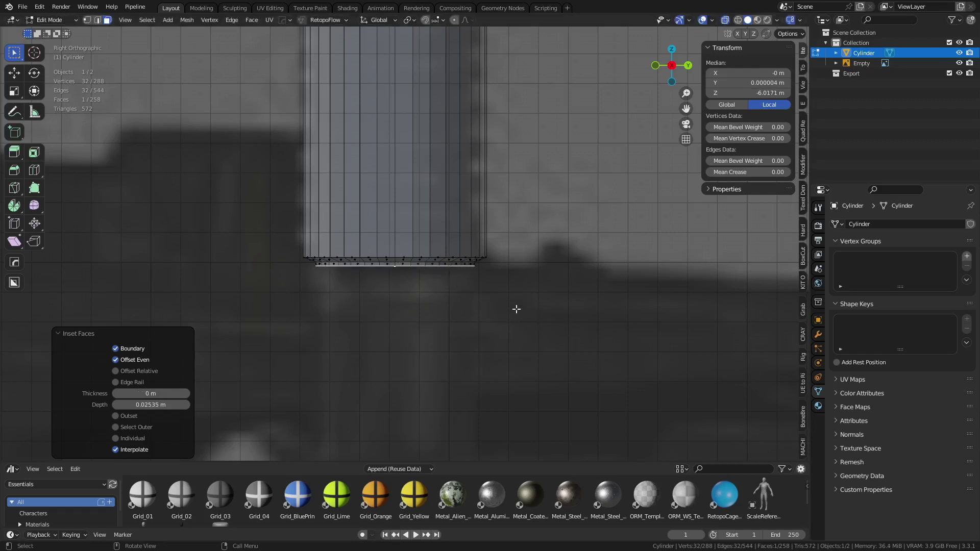
Scale the stepped bottom face by 1.051 and extrude it about 0.079 m down into the robot's body.
key(s)
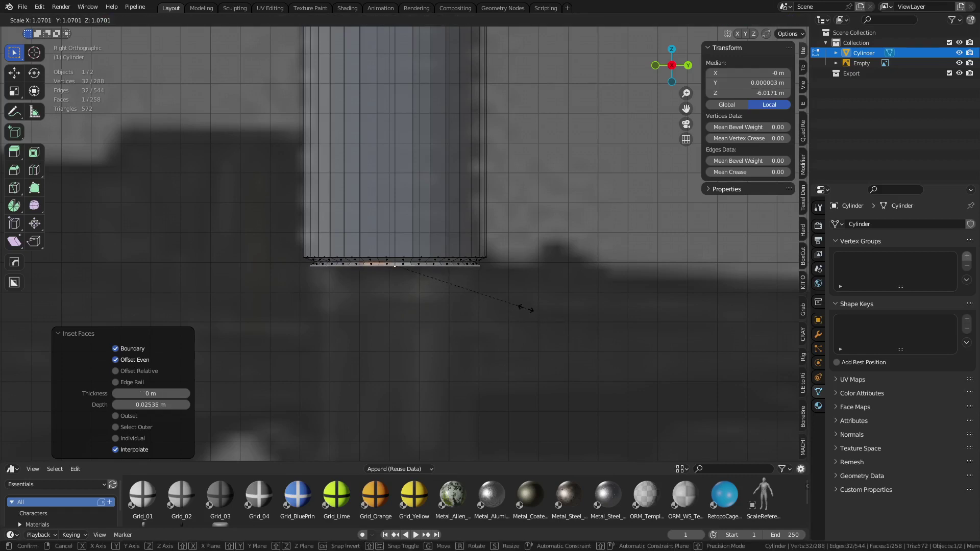
click(523, 309)
scroll(516, 322, down, 2)
shift+middle_drag(514, 324, 511, 250)
key(e)
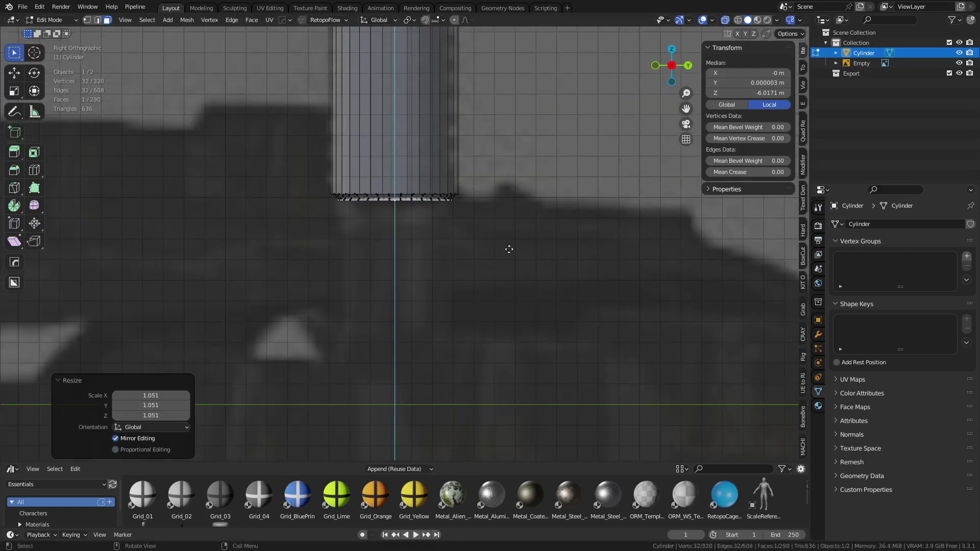
click(528, 409)
Bevel the rim of the antenna's top face by 0.0852 m with 2 segments and return to the side view with X-ray on.
scroll(485, 368, up, 4)
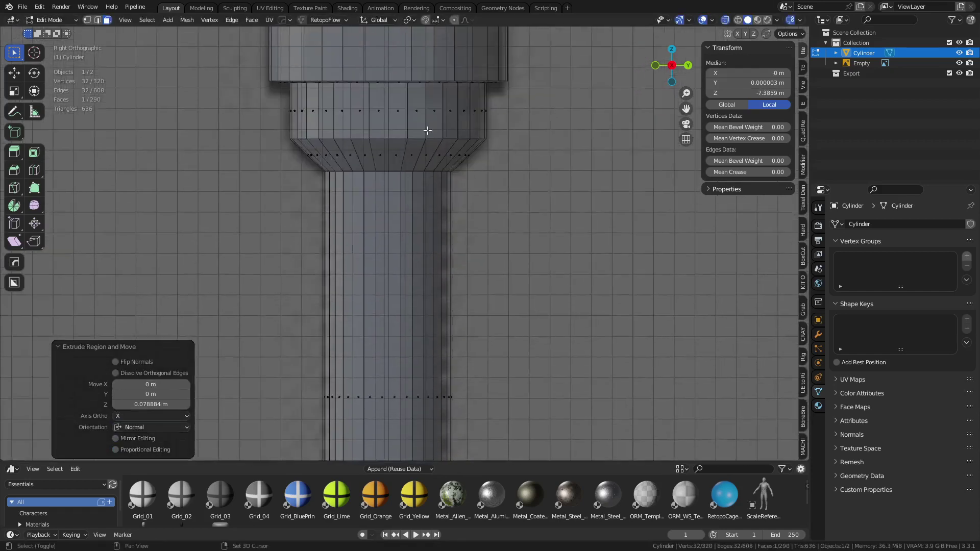
shift+middle_drag(487, 68, 473, 194)
scroll(473, 195, down, 3)
shift+middle_drag(443, 39, 457, 232)
shift+middle_drag(434, 158, 427, 320)
shift+middle_drag(460, 138, 460, 313)
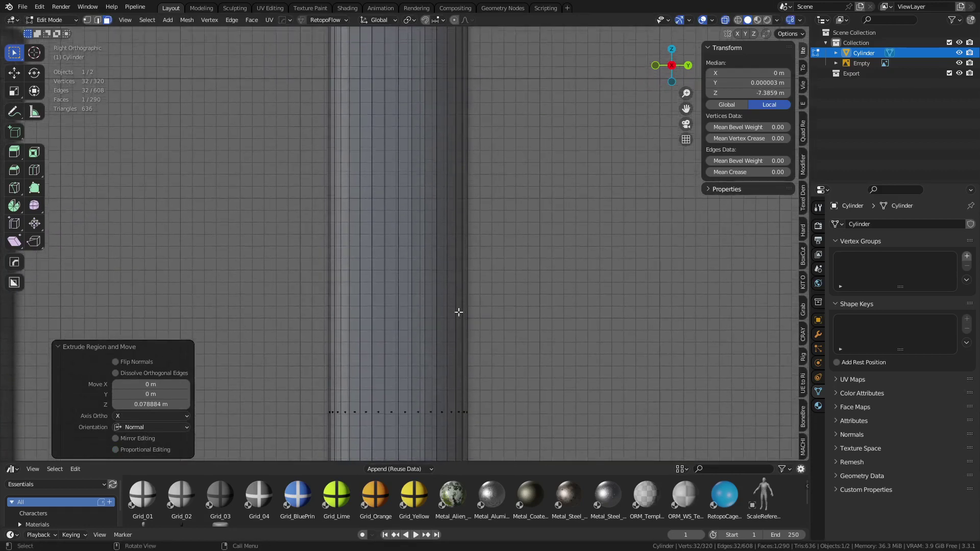
scroll(448, 114, down, 4)
shift+middle_drag(448, 113, 443, 187)
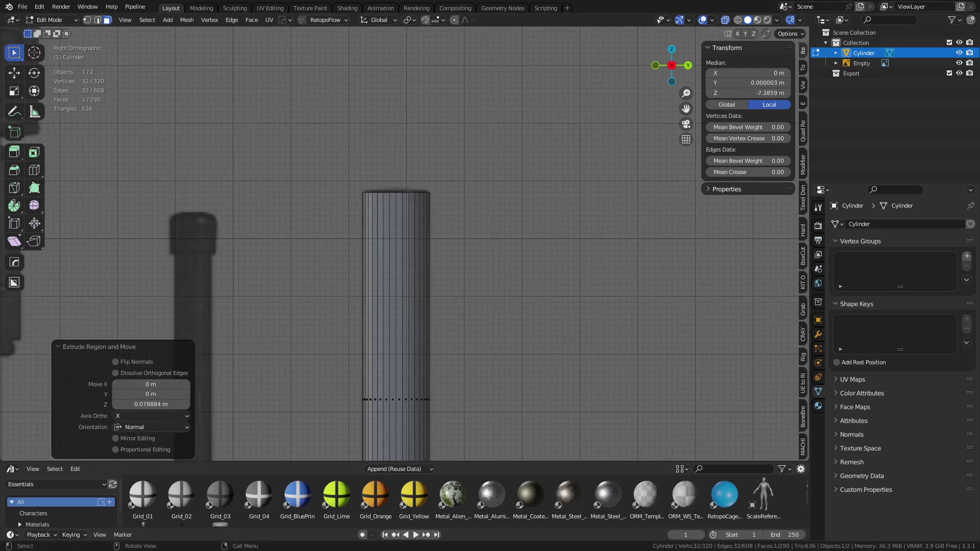
middle_drag(401, 240, 374, 164)
click(373, 164)
key(alt+z)
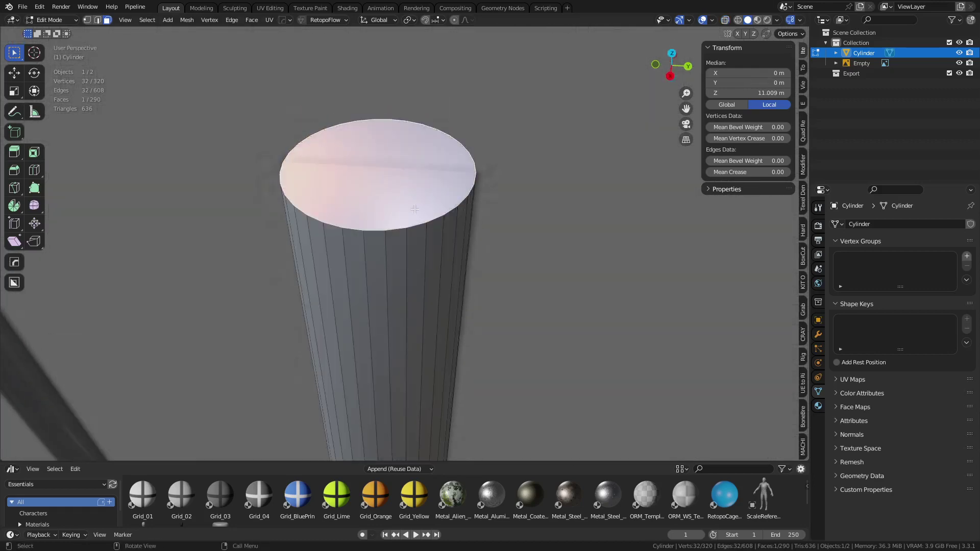
middle_drag(454, 241, 484, 212)
scroll(407, 228, down, 7)
middle_drag(407, 228, 431, 243)
scroll(431, 243, up, 3)
scroll(431, 244, up, 1)
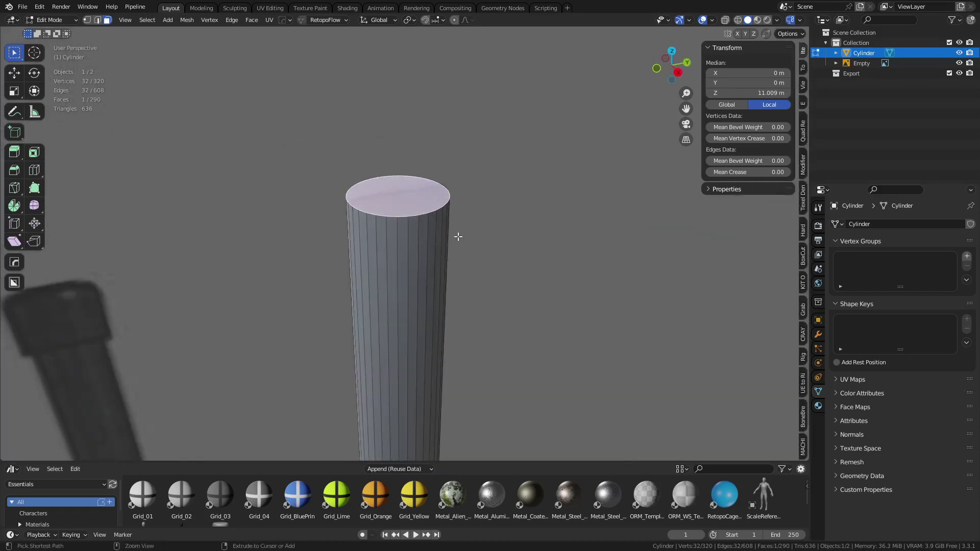
key(ctrl+b)
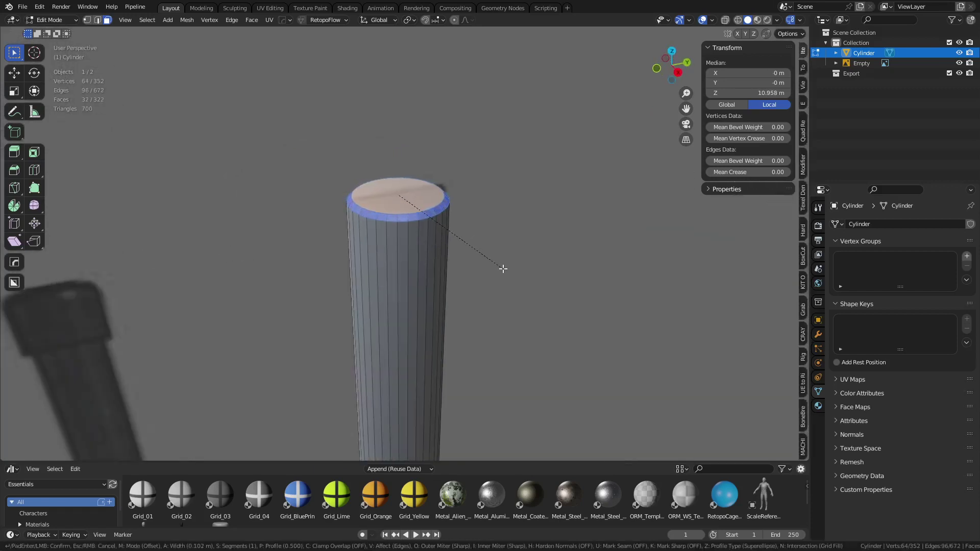
scroll(503, 268, up, 1)
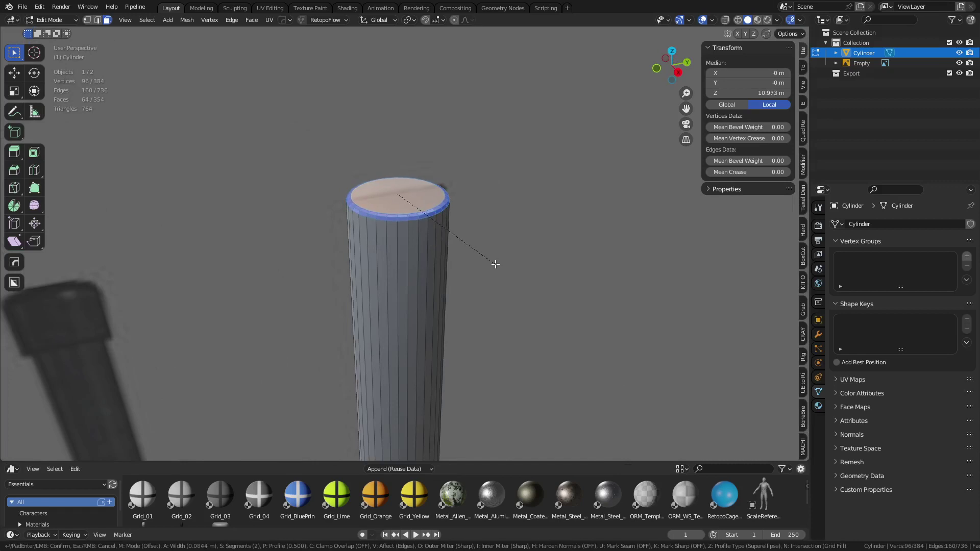
click(496, 264)
scroll(456, 198, up, 2)
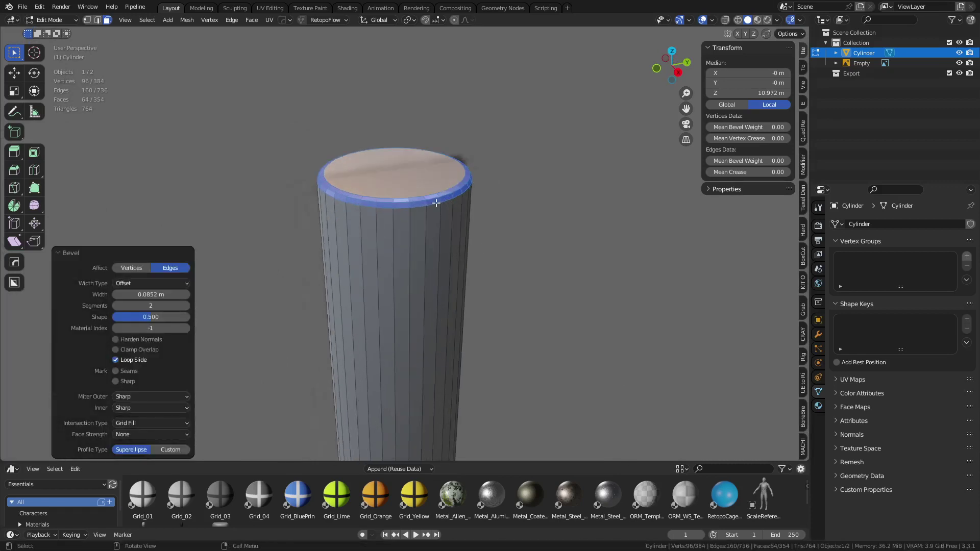
middle_drag(424, 250, 398, 229)
key(alt+z)
Try to add a centred edge loop around the thick tube, and undo it.
key(ctrl+r)
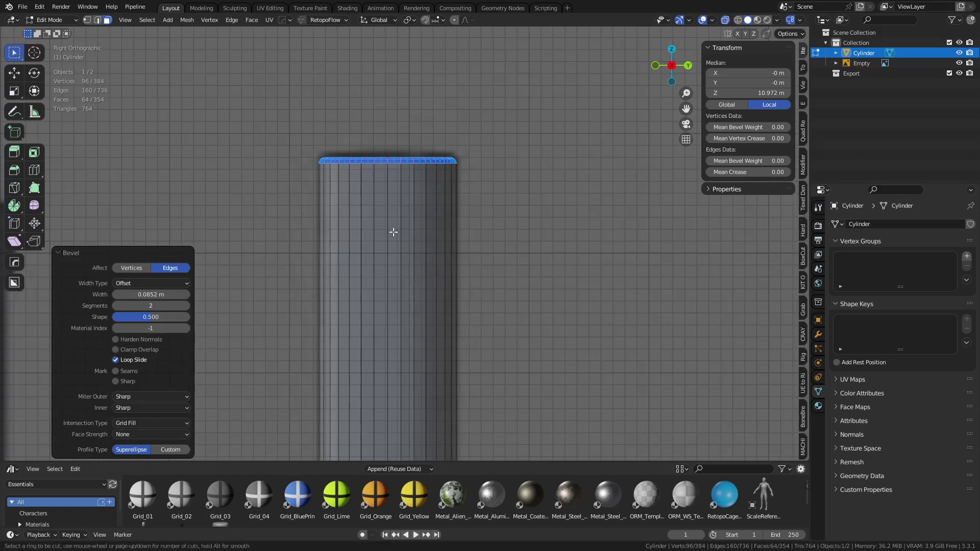
click(393, 233)
right_click(393, 235)
scroll(392, 234, down, 6)
key(ctrl+z)
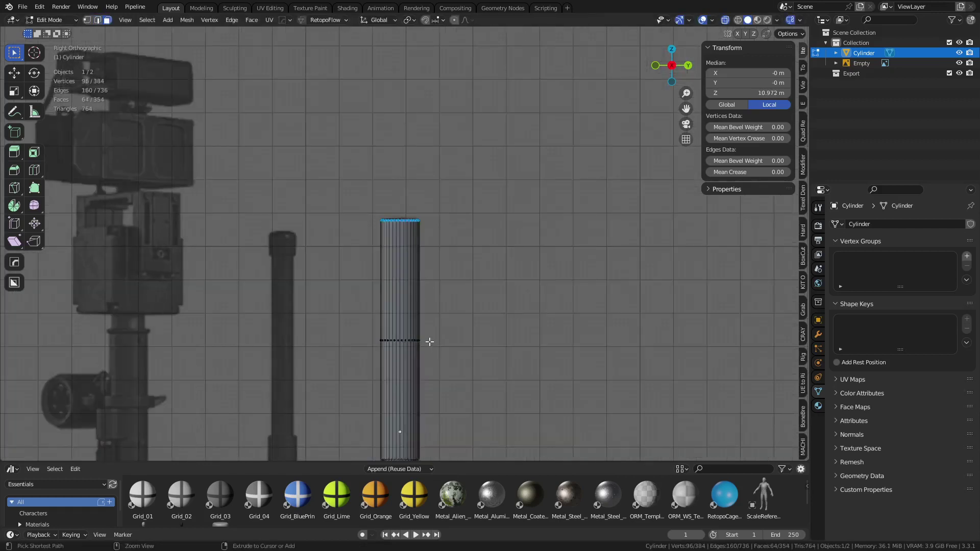
key(ctrl+r)
right_click(507, 293)
key(Tab)
key(Tab)
Add an edge loop just below the antenna's bevelled top with slide factor -0.948 and bevel it 0.0193 m wide with 1 segment.
key(ctrl+r)
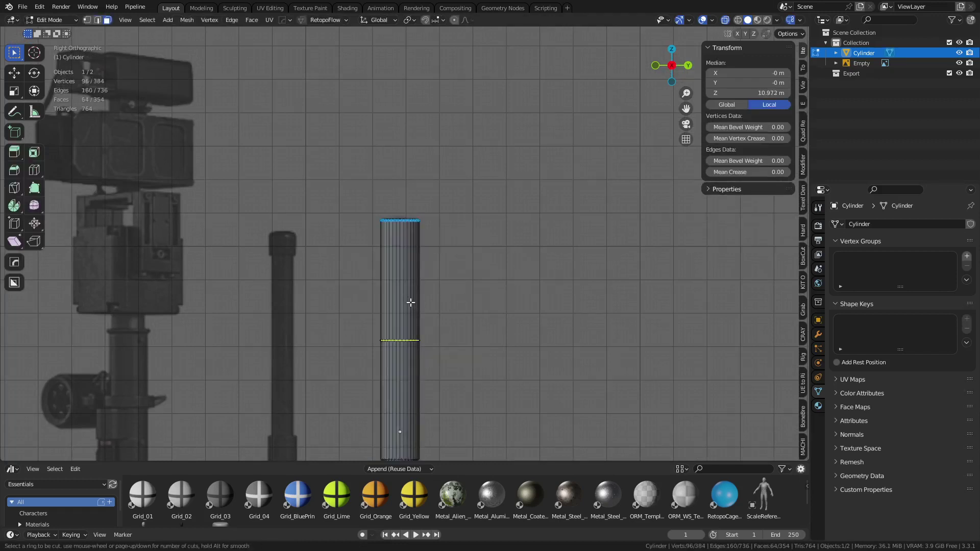
click(411, 304)
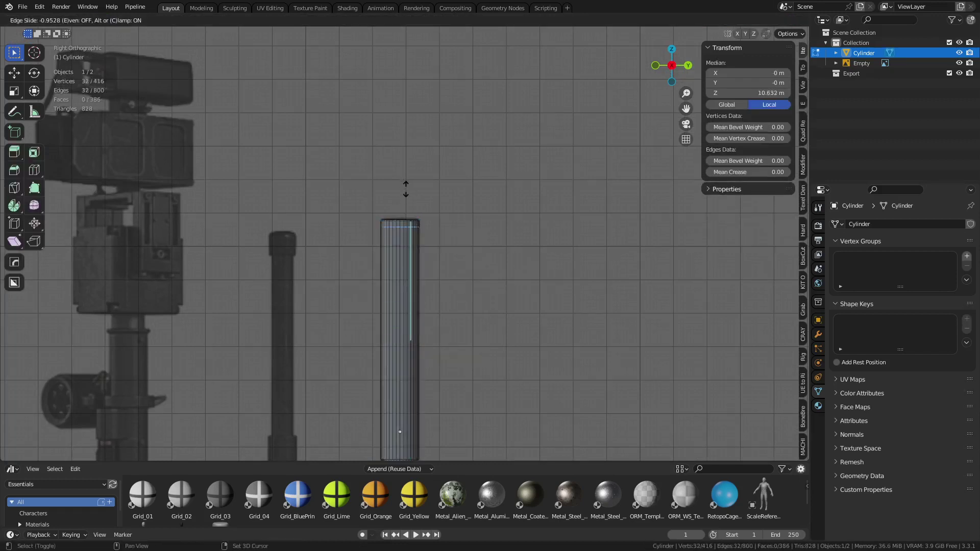
click(407, 194)
scroll(424, 228, up, 9)
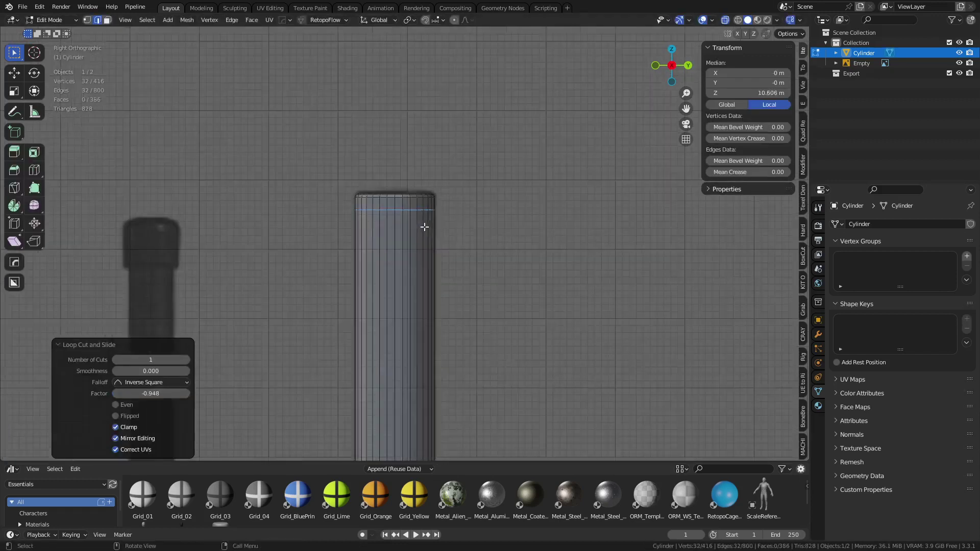
shift+middle_drag(427, 215, 484, 271)
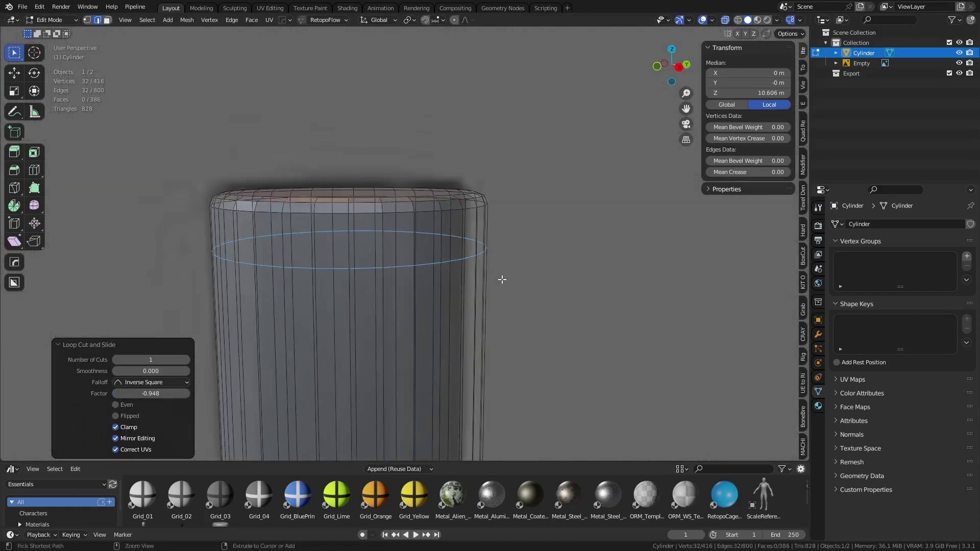
key(ctrl+b)
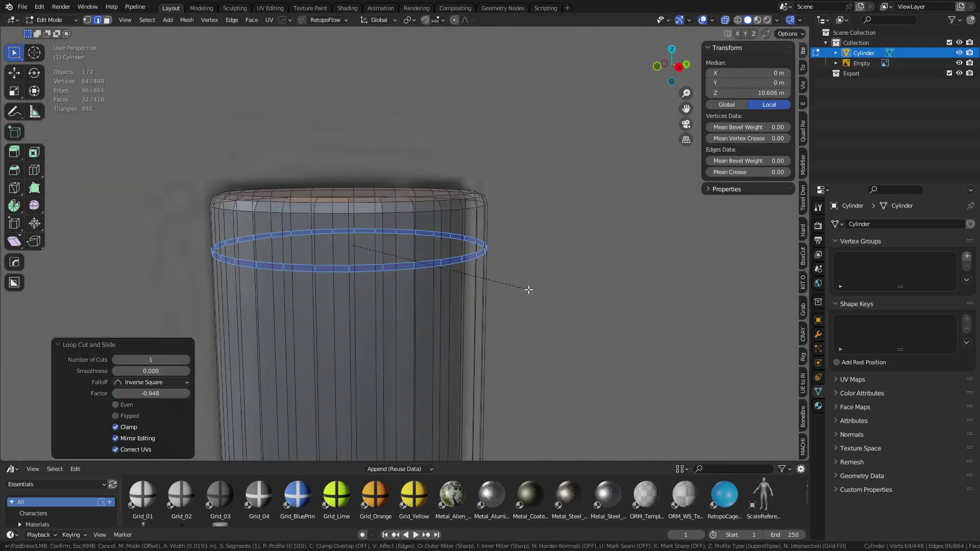
click(528, 289)
Inset the narrow beveled band below the antenna's top by 0.01152 m with a depth of -0.02592 m to form a groove.
key(i)
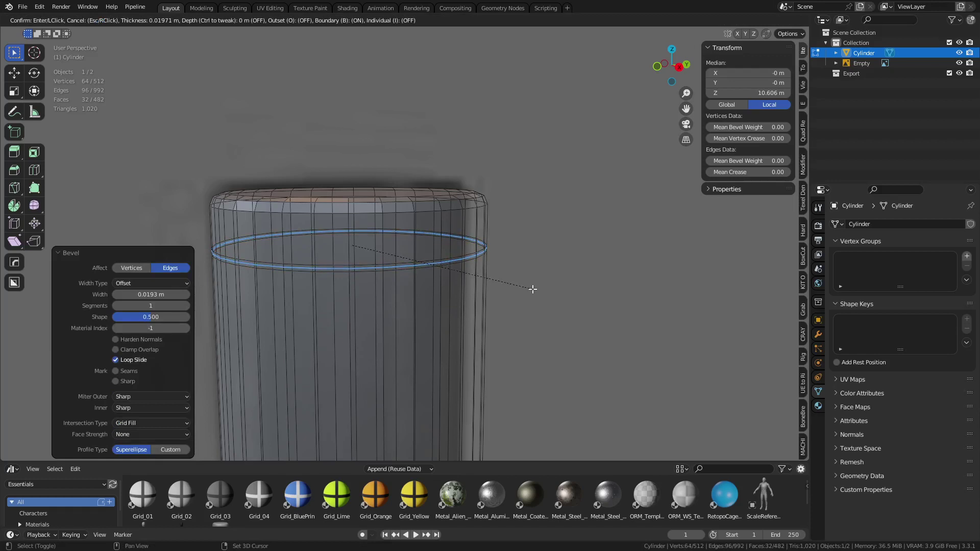
key(ctrl)
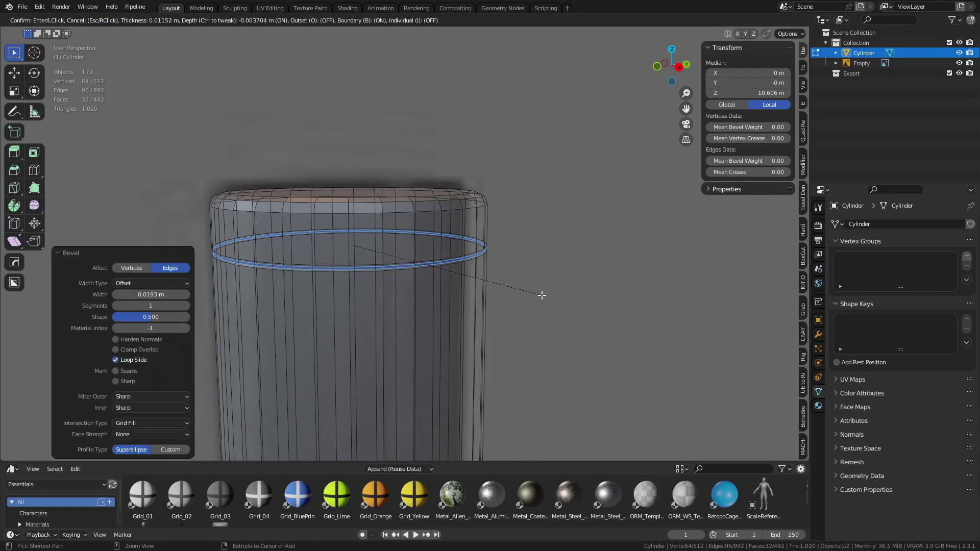
ctrl+click(539, 295)
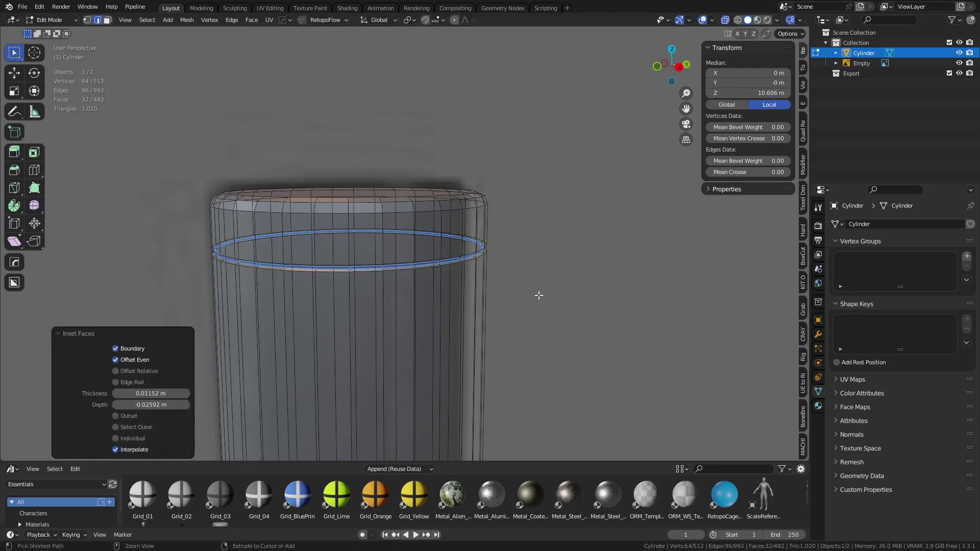
Examine the new groove up close in Object Mode and return to editing the antenna.
key(ctrl+Tab)
click(485, 296)
click(516, 281)
scroll(516, 281, down, 3)
scroll(452, 283, up, 5)
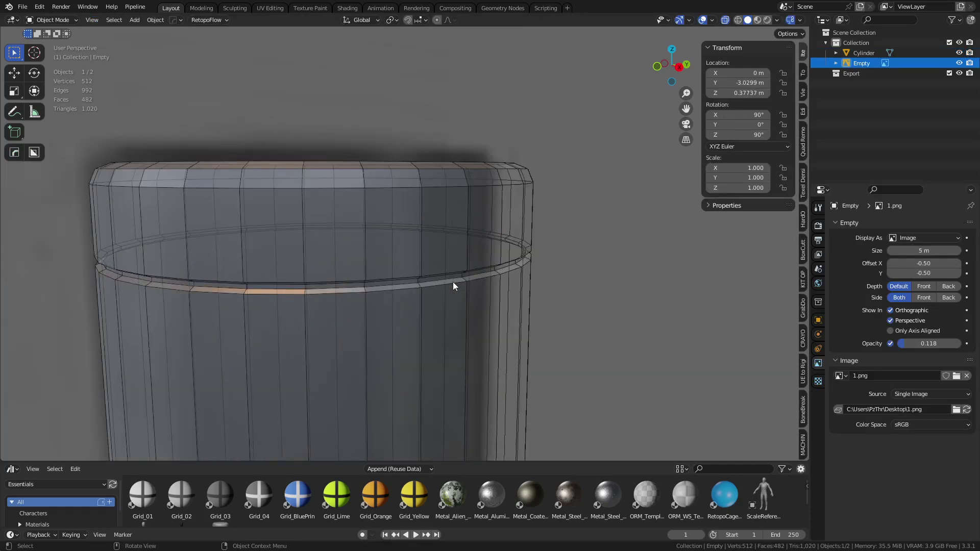
click(453, 282)
key(ctrl+Tab)
click(486, 281)
scroll(433, 272, down, 3)
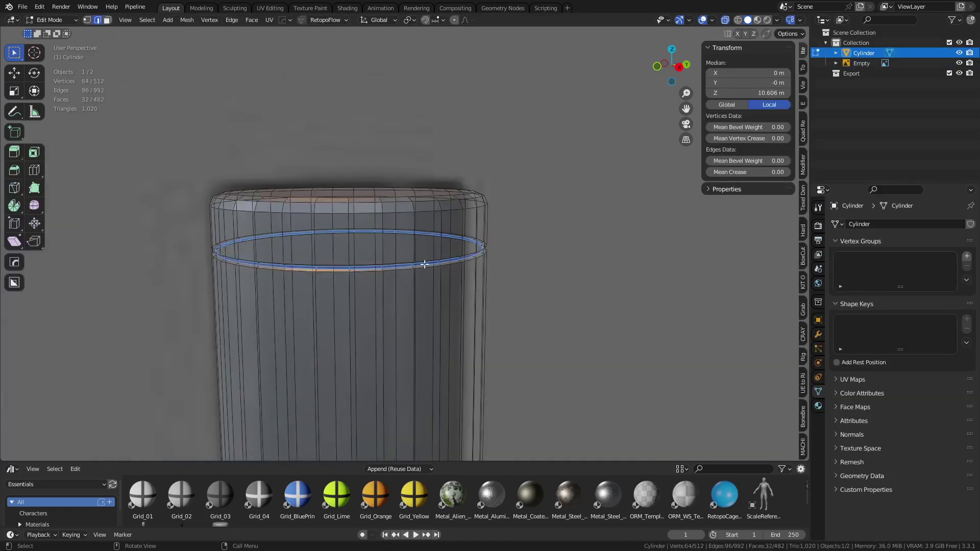
Grow the selection to include the groove's walls, inset it outward by about 0.01435 m, and return to Object Mode.
scroll(425, 264, up, 4)
middle_drag(406, 295, 432, 245)
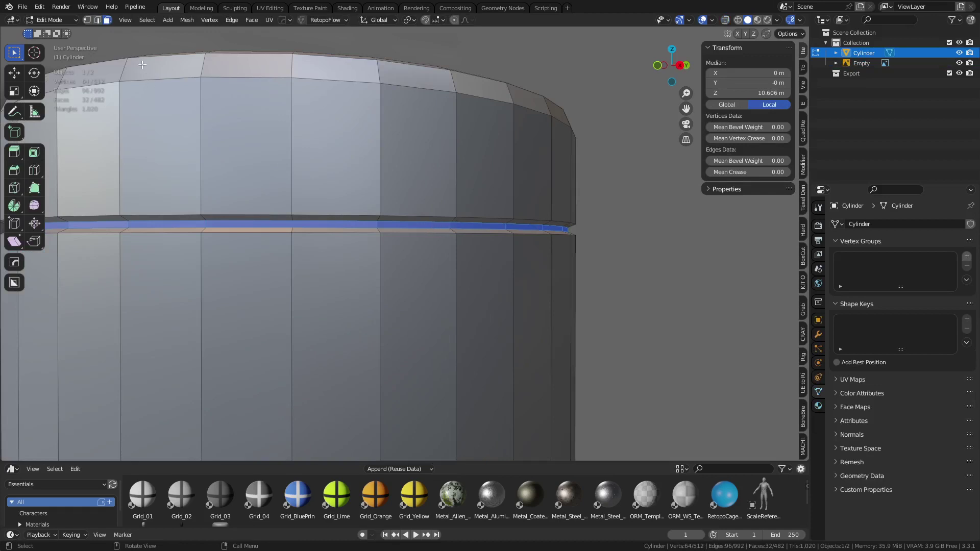
click(146, 20)
mouse_move(210, 171)
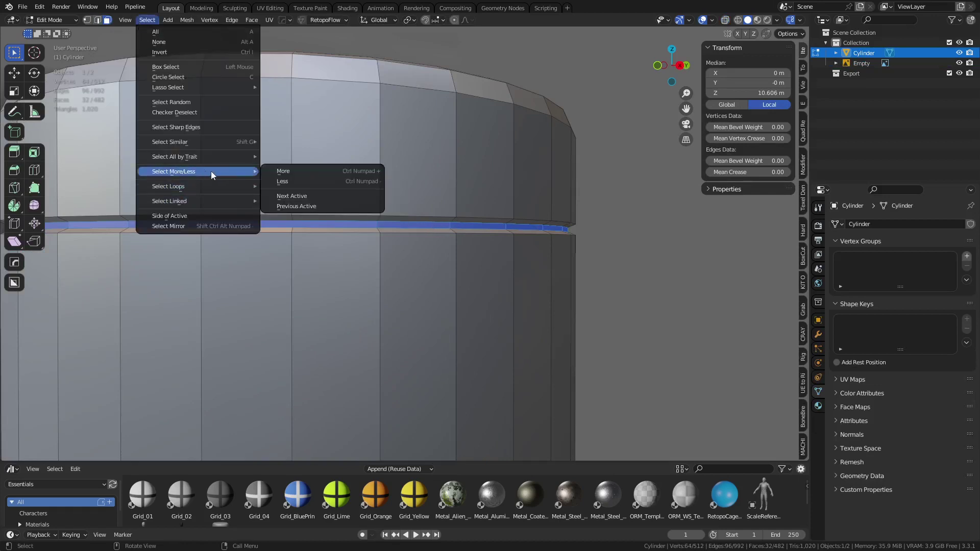
click(330, 174)
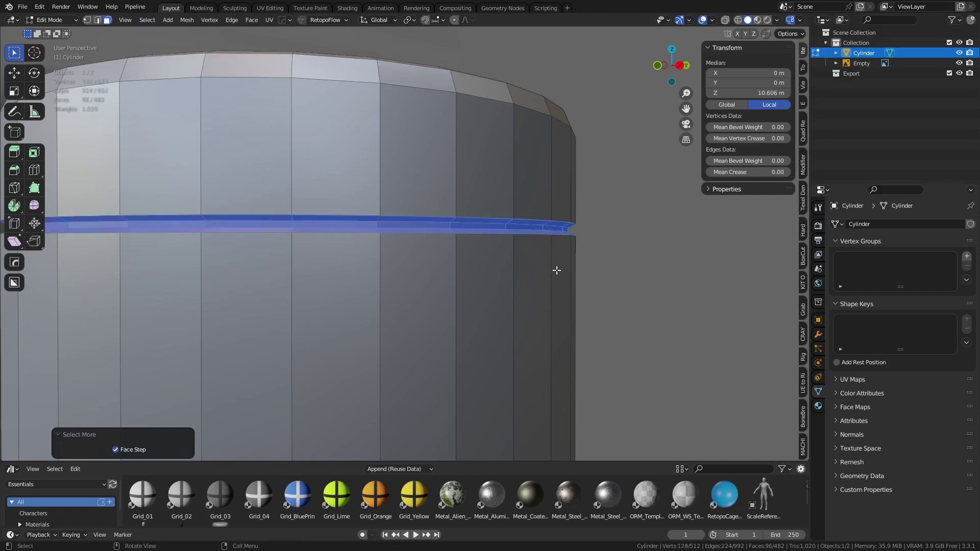
key(i)
key(o)
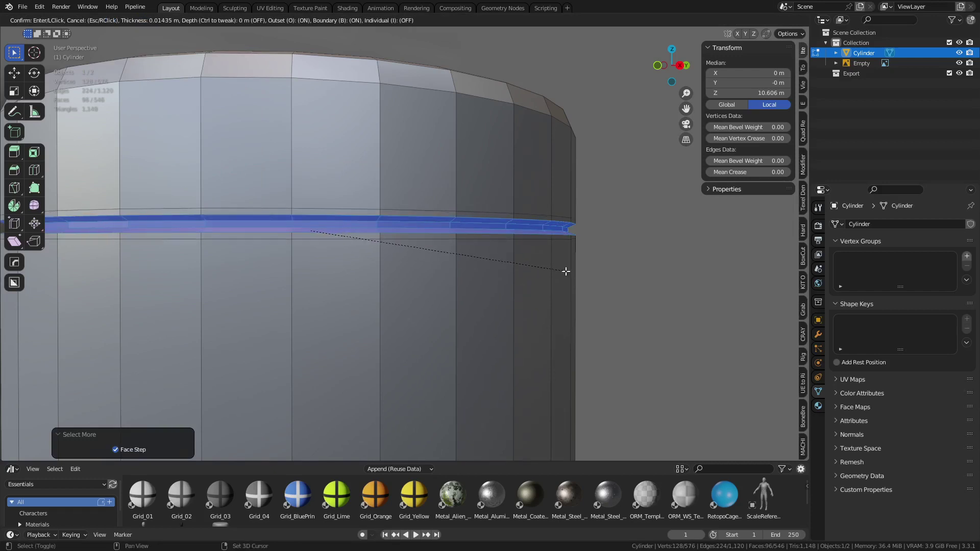
click(566, 271)
key(Tab)
click(494, 269)
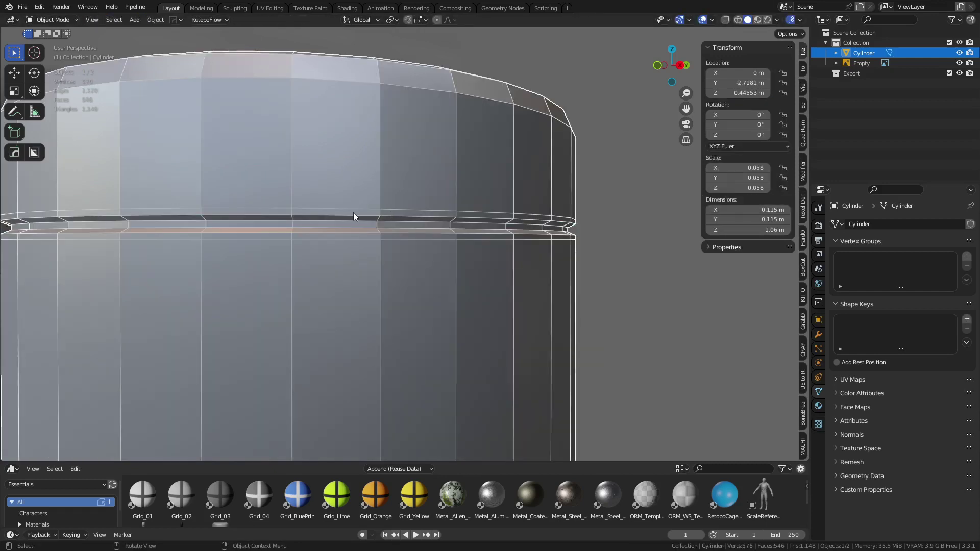
Apply auto smooth shading to the antenna with a 30° angle.
scroll(510, 235, down, 4)
right_click(451, 262)
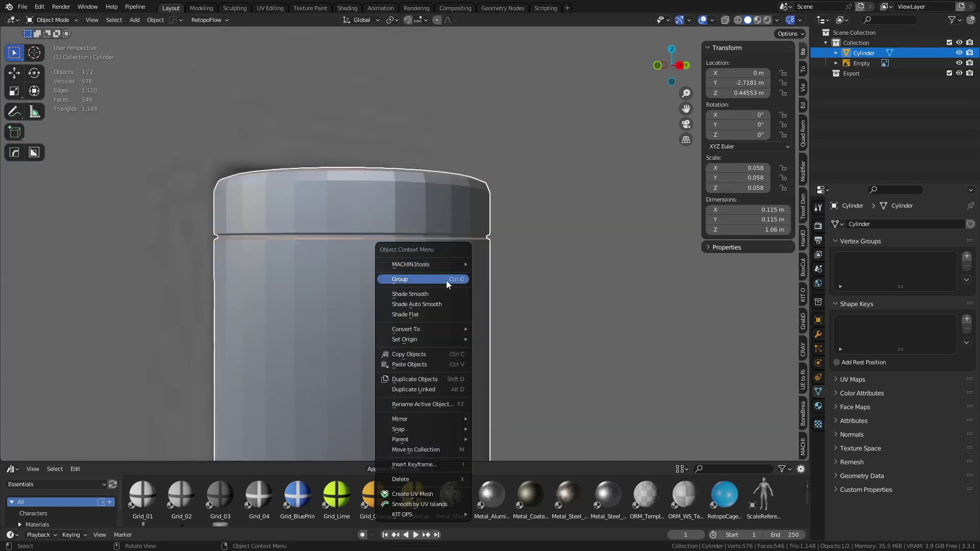
click(446, 304)
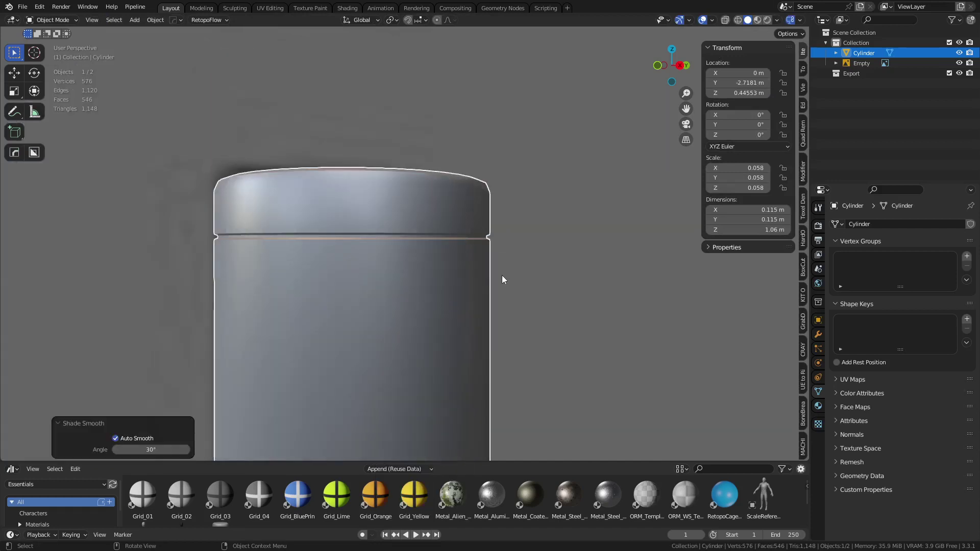
click(532, 248)
Examine the antenna's full length, lower collar and grooved top with the wireframe overlay shown.
middle_drag(484, 277, 397, 146)
scroll(436, 286, down, 8)
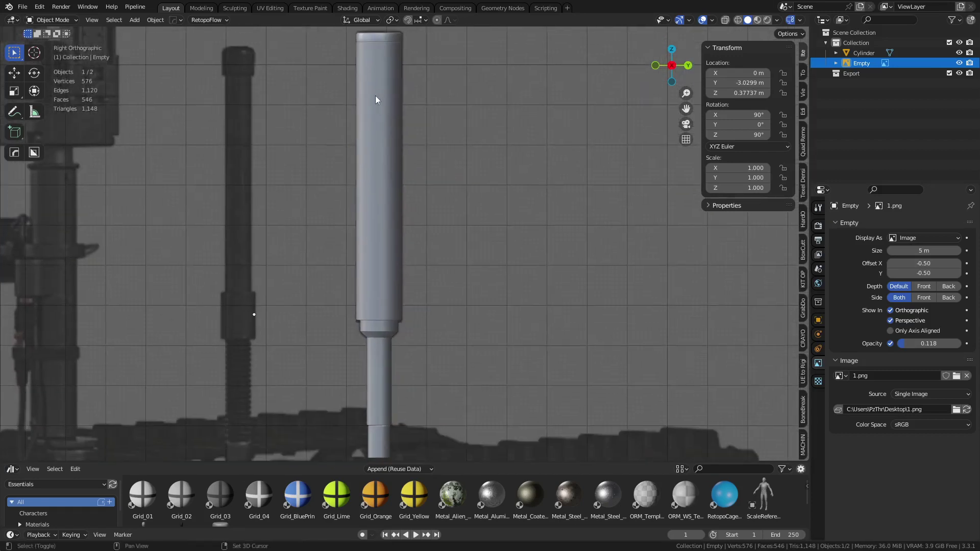
scroll(381, 260, up, 4)
shift+middle_drag(378, 275, 405, 229)
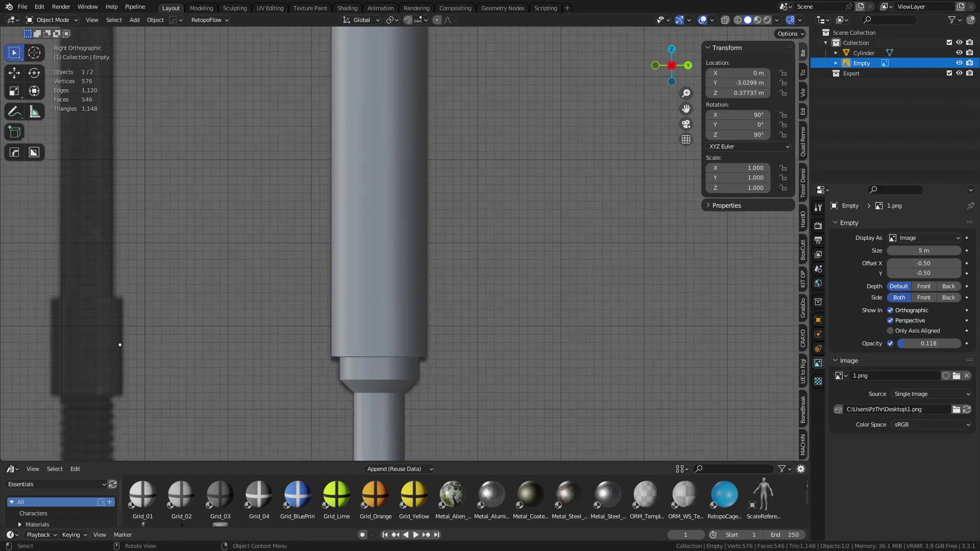
scroll(331, 363, up, 3)
middle_drag(367, 341, 365, 251)
key(shift+z)
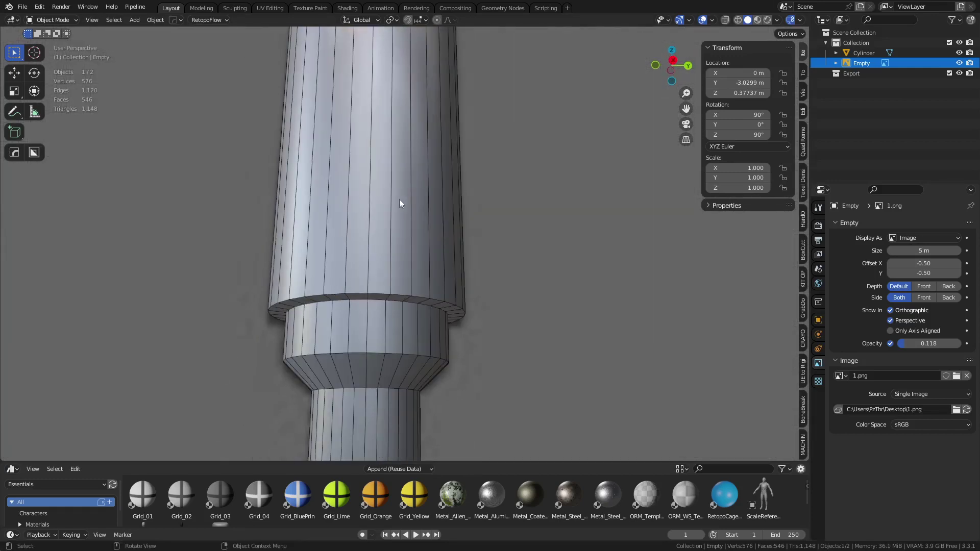
shift+middle_drag(400, 92, 391, 219)
scroll(392, 218, down, 5)
shift+middle_drag(391, 135, 385, 174)
scroll(385, 173, up, 4)
scroll(378, 153, down, 1)
shift+middle_drag(359, 122, 362, 186)
scroll(342, 164, up, 3)
shift+middle_drag(289, 150, 298, 190)
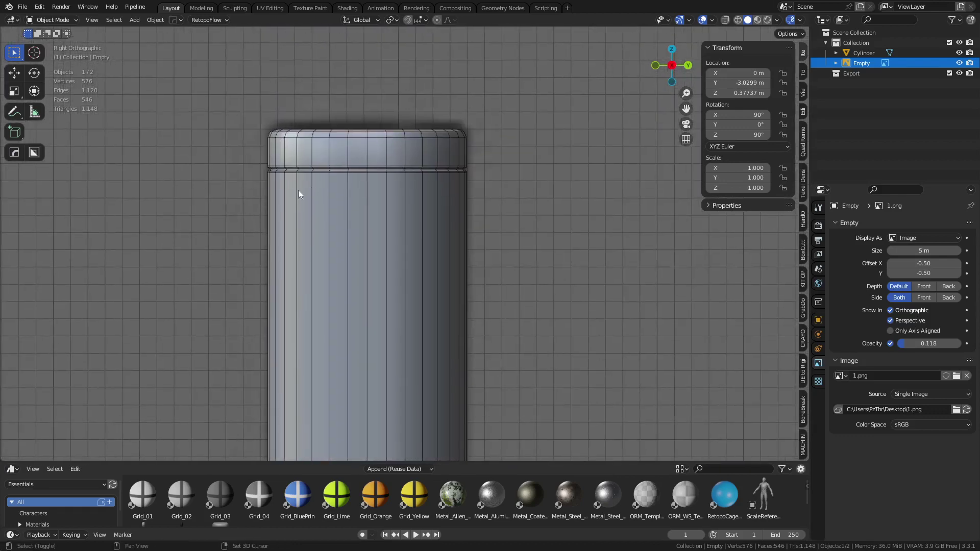
scroll(305, 245, down, 3)
Split off the long side faces of the antenna's thick tube in Edit Mode and scale them by 0.919 along Z.
right_click(371, 334)
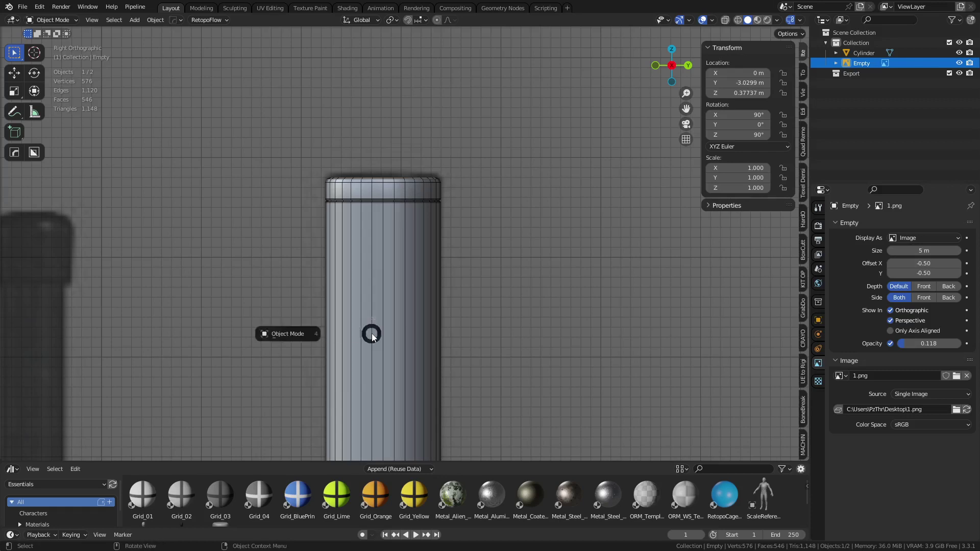
click(372, 333)
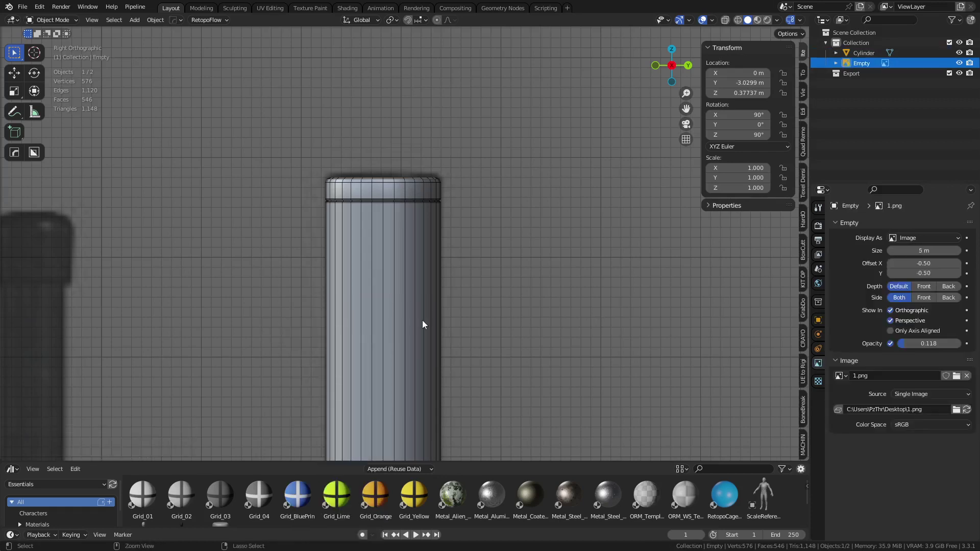
click(381, 326)
key(ctrl+Tab)
click(444, 326)
scroll(434, 322, down, 5)
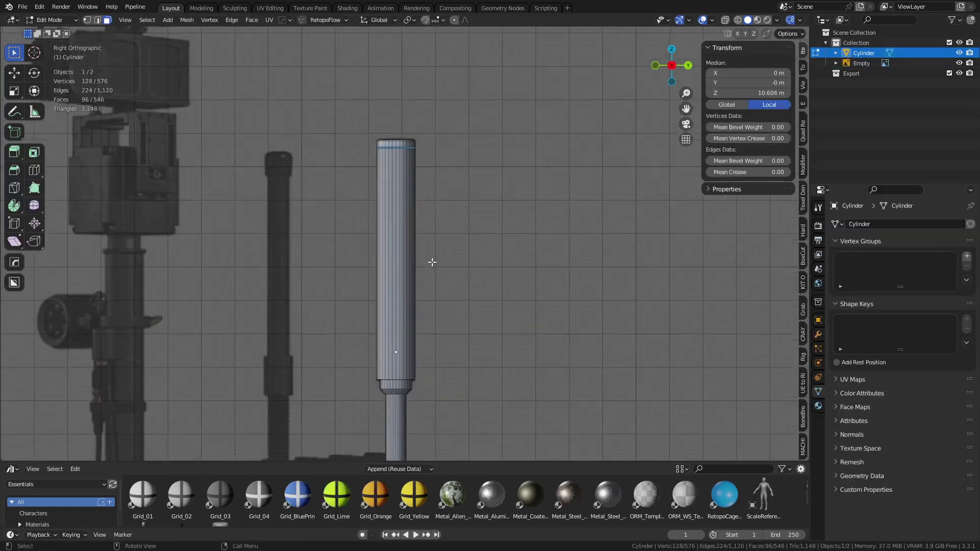
drag(340, 312, 455, 227)
drag(300, 296, 490, 231)
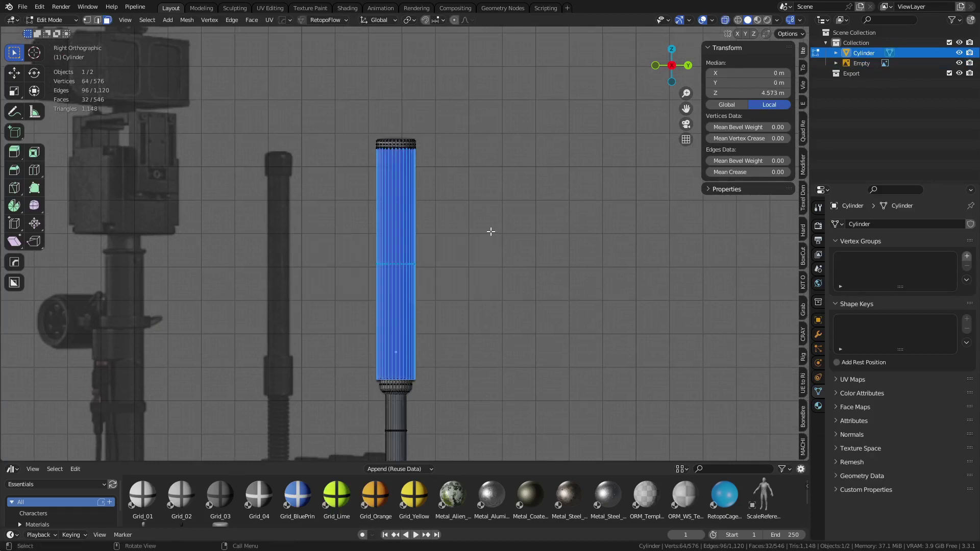
scroll(455, 258, up, 4)
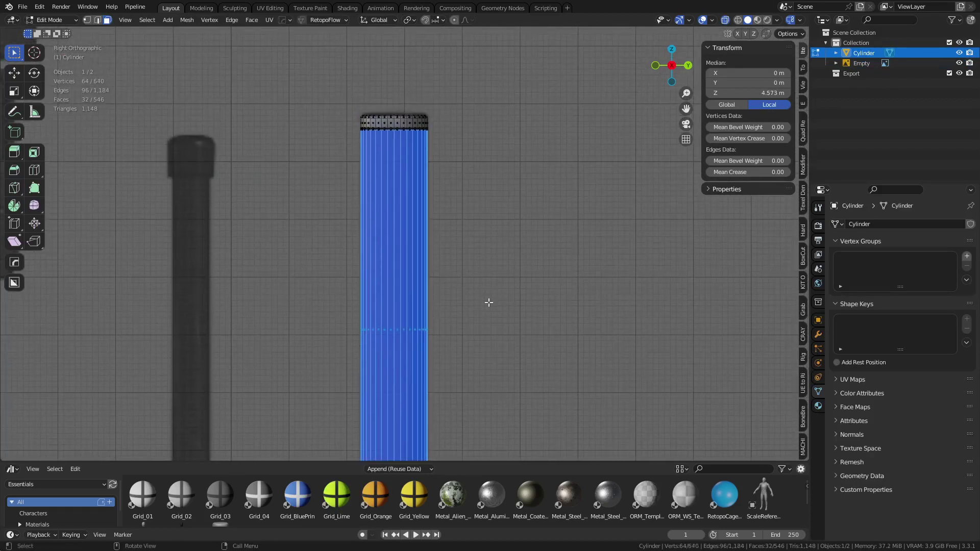
key(g)
right_click(523, 287)
key(s)
key(z)
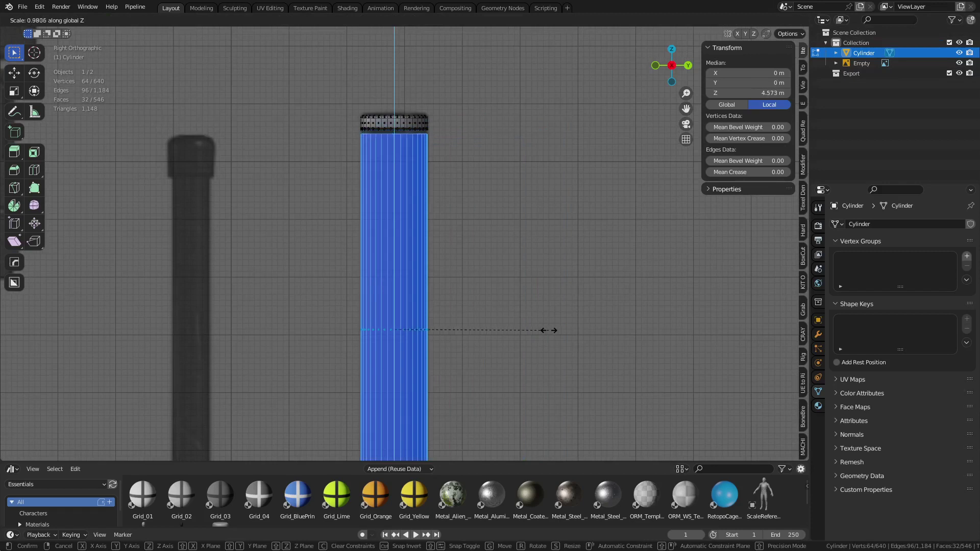
click(533, 331)
Duplicate the groove ring's faces 0.68558 m down along Z into the gap at the tube's lower end.
scroll(528, 333, down, 4)
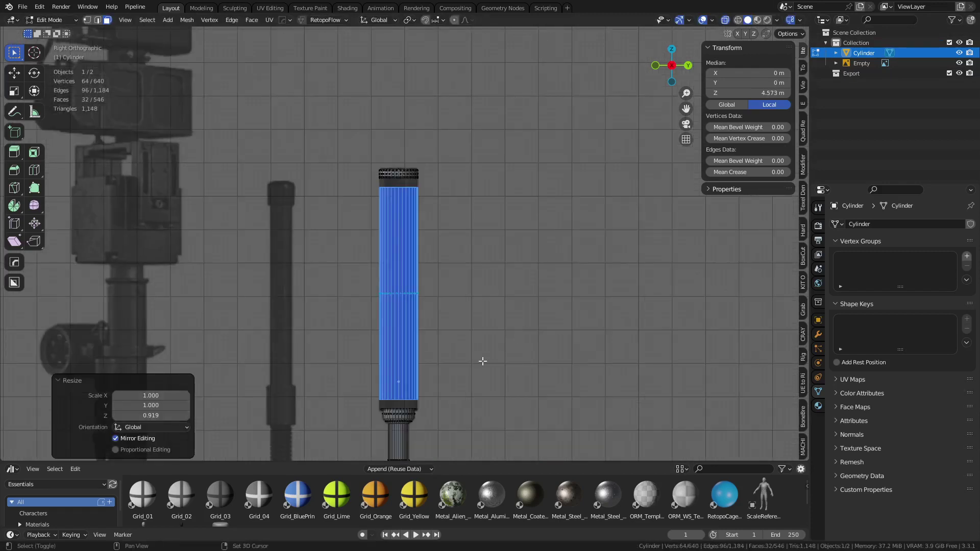
shift+middle_drag(481, 361, 482, 300)
scroll(397, 153, up, 8)
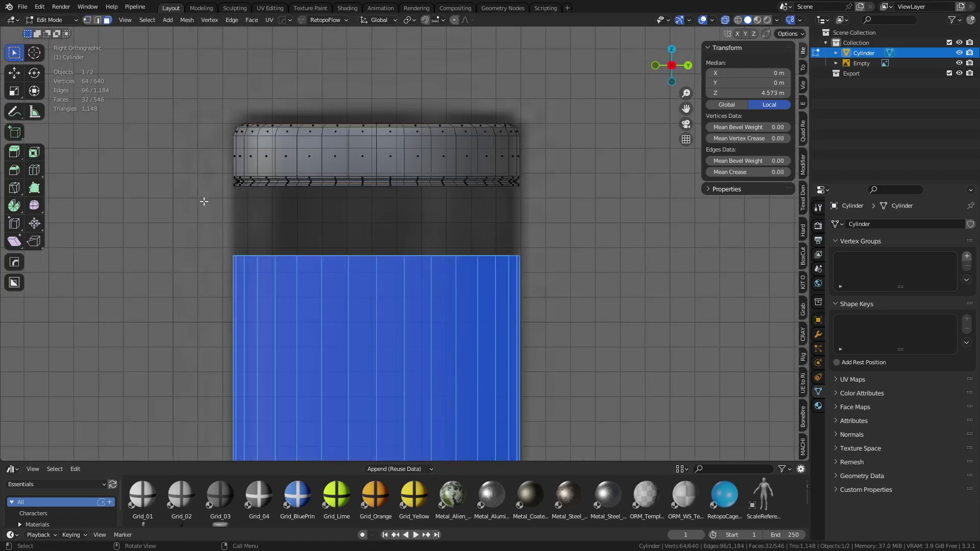
drag(206, 201, 533, 167)
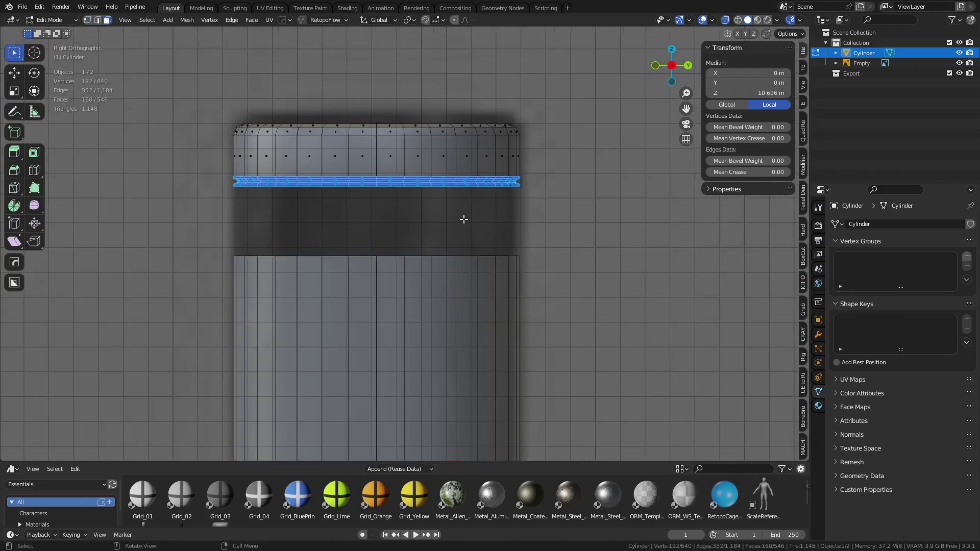
scroll(464, 219, down, 8)
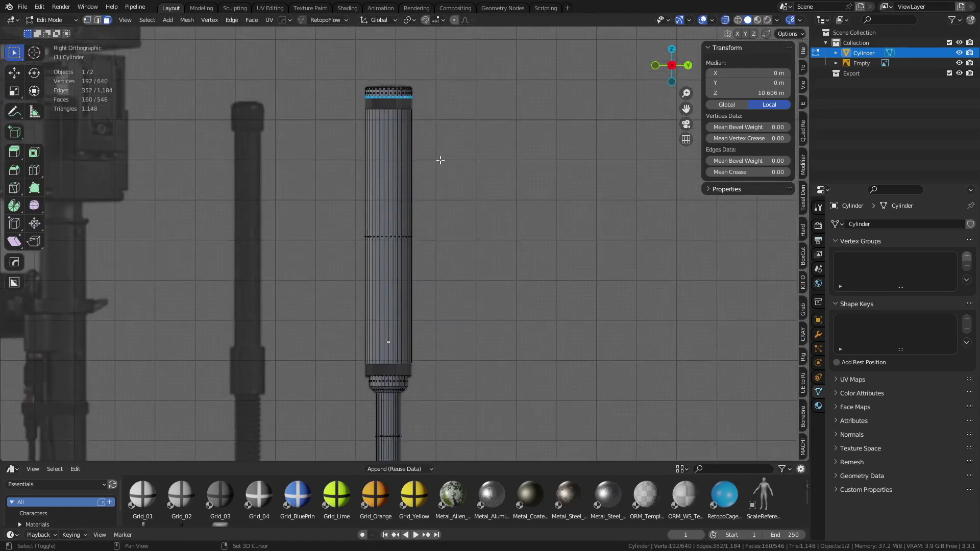
key(e)
key(z)
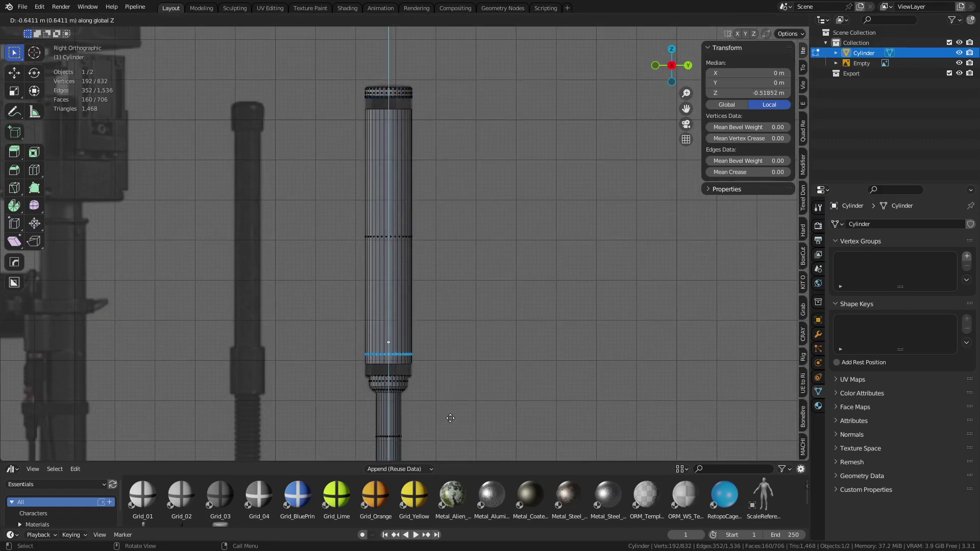
click(453, 434)
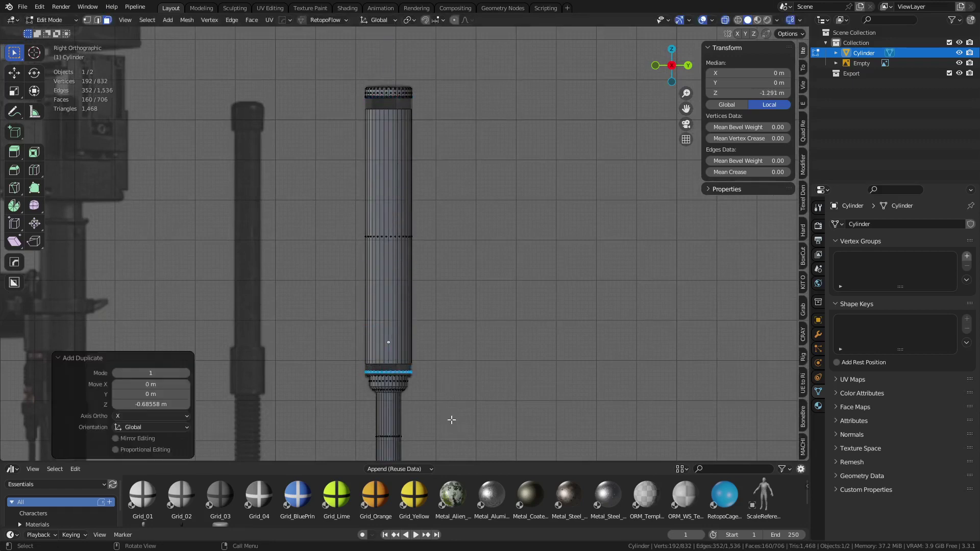
Move the duplicated groove ring another 0.000596 m down along Z, closer to the tube's lower rim.
shift+middle_drag(449, 357, 461, 269)
scroll(461, 269, up, 10)
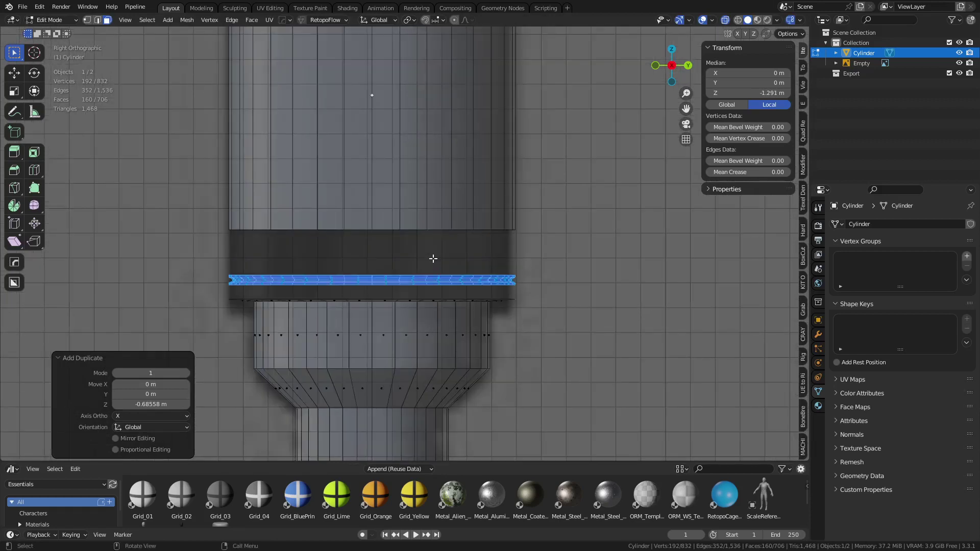
key(g)
key(z)
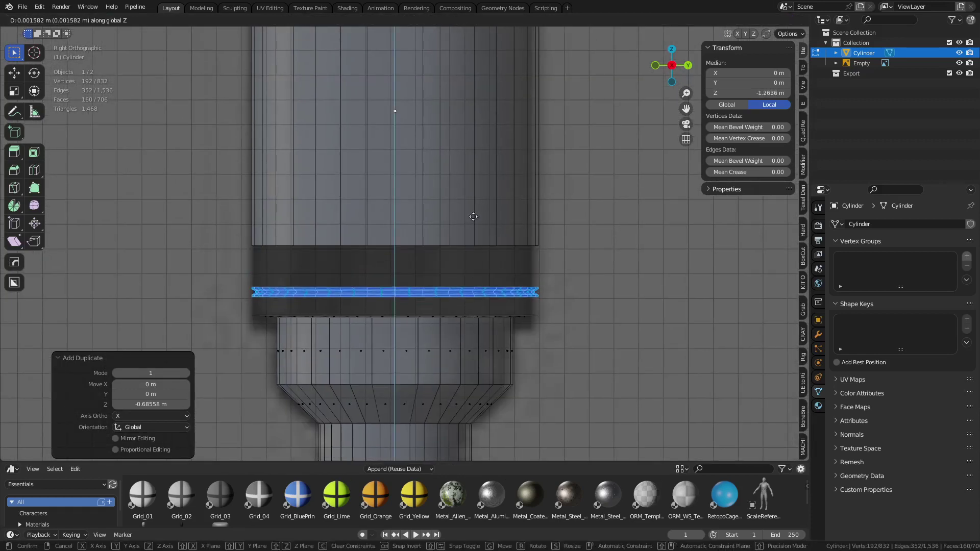
click(465, 292)
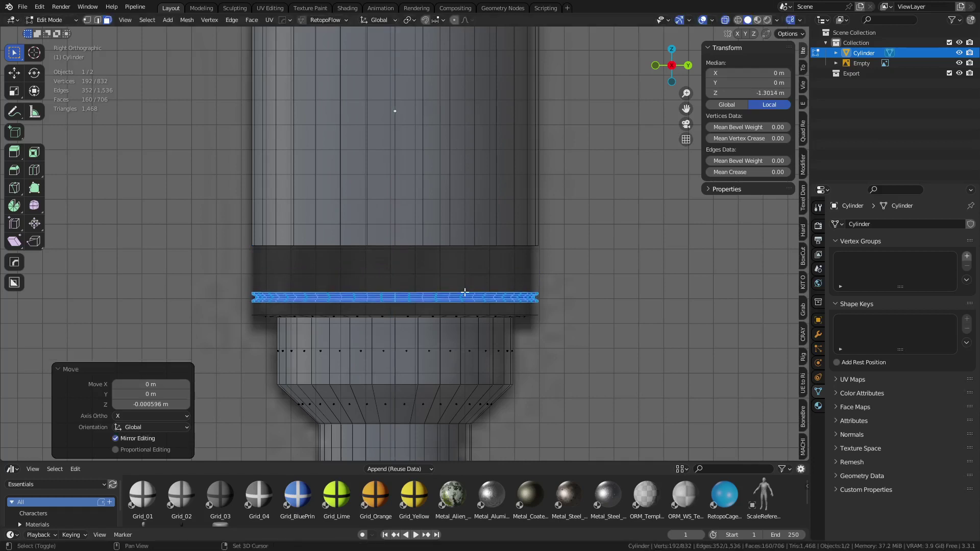
Bridge the duplicated ring's lower edge loop to the outer rim of the stepped underside.
middle_drag(489, 302, 301, 335)
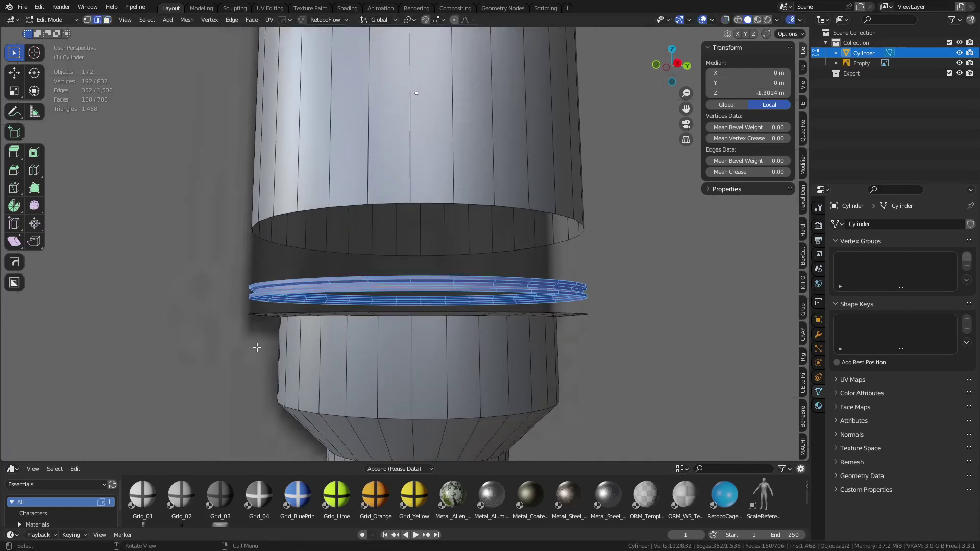
double_click(247, 313)
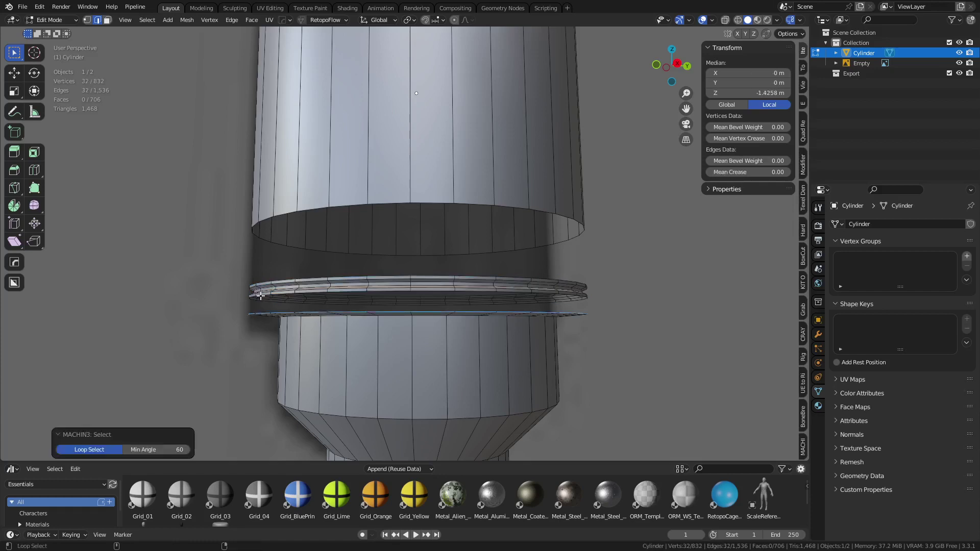
shift+double_click(261, 296)
key(ctrl+e)
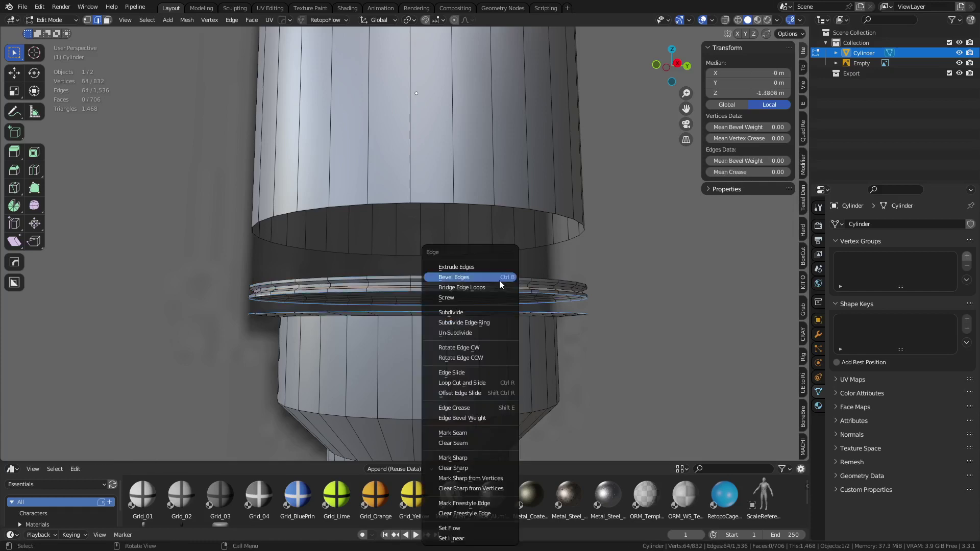
click(500, 281)
Bridge the duplicated ring's upper edge loop to the tube's open lower rim and dissolve the tube's leftover edge loop.
double_click(442, 274)
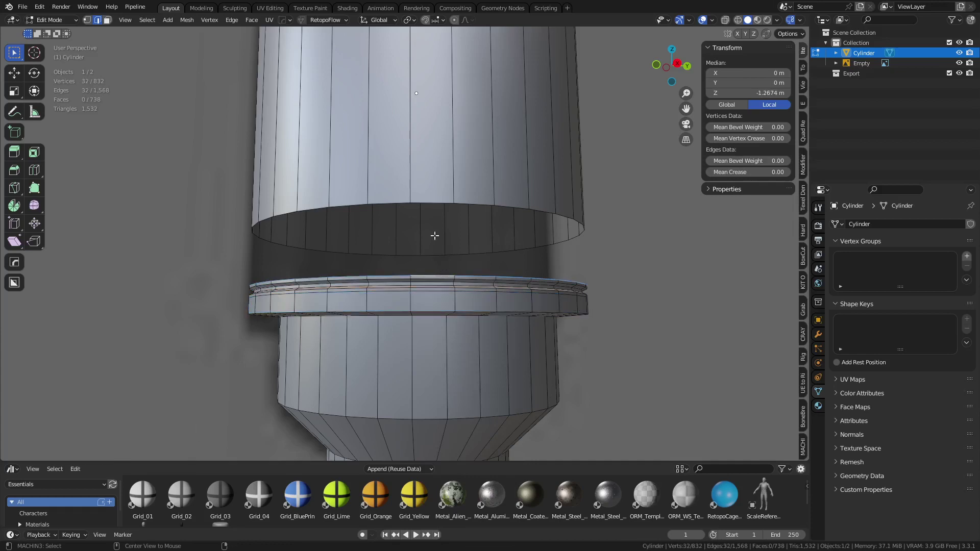
shift+double_click(431, 199)
key(ctrl+e)
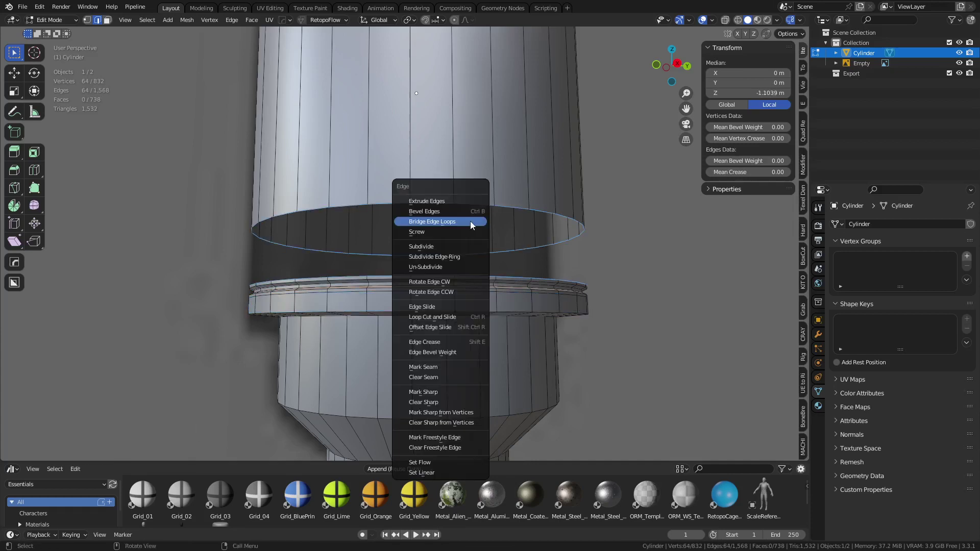
click(471, 222)
double_click(441, 202)
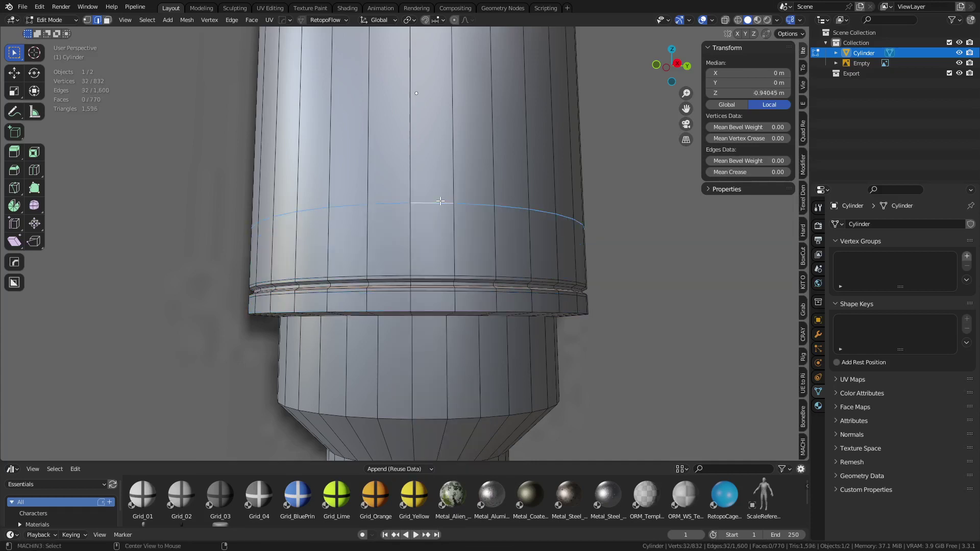
key(ctrl+x)
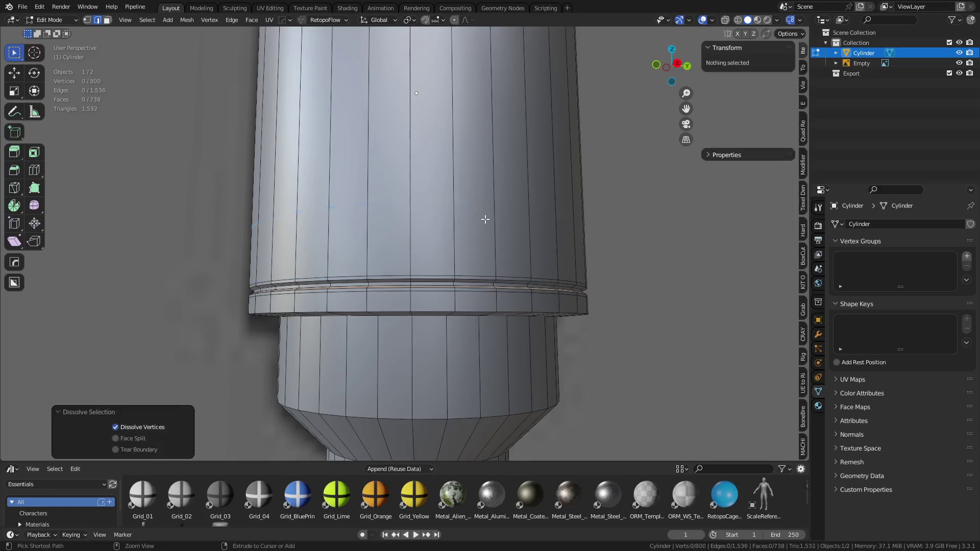
Bridge the tube's open upper rim to the lower edge of the top groove ring and dissolve the leftover edge loop.
scroll(486, 208, down, 7)
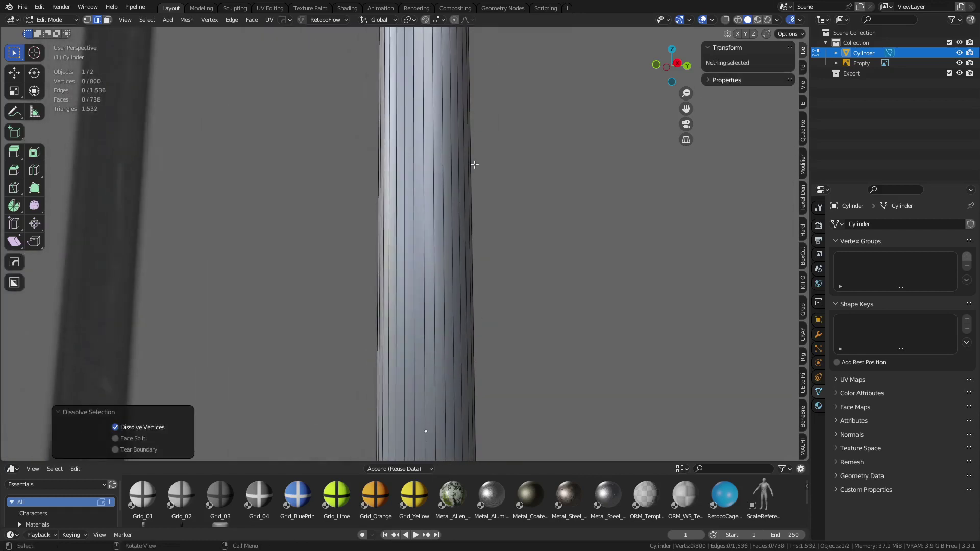
scroll(475, 165, down, 2)
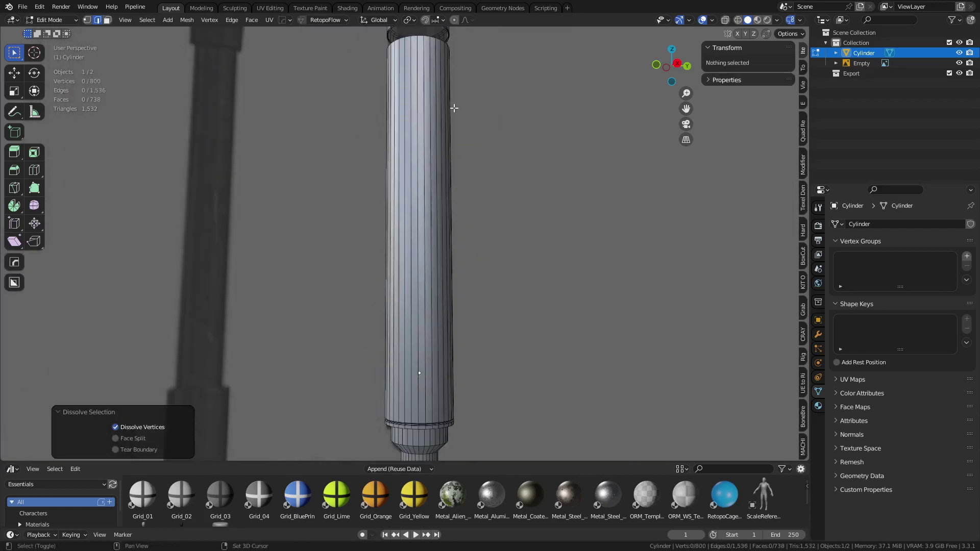
shift+middle_drag(453, 107, 447, 256)
alt+scroll(446, 256, up, 1)
scroll(447, 256, up, 5)
scroll(447, 256, up, 3)
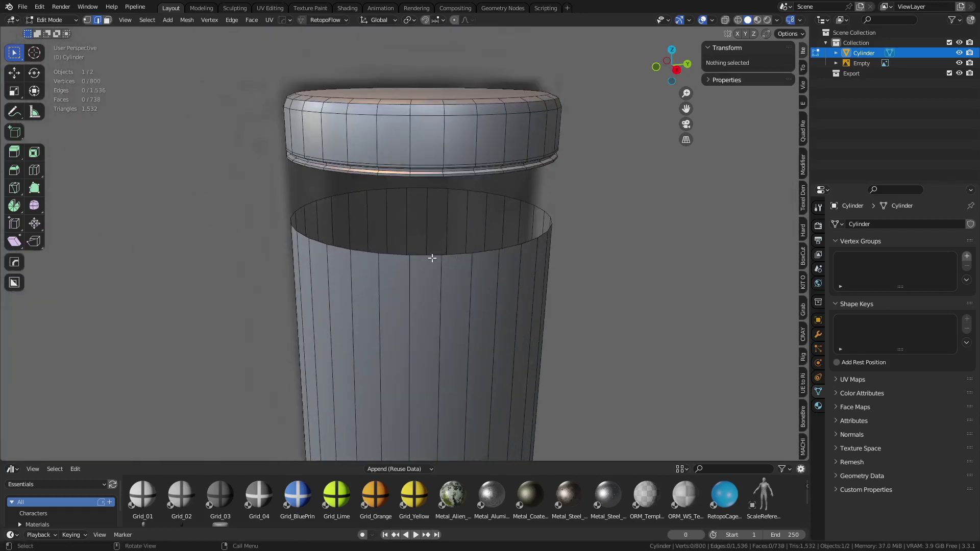
double_click(431, 252)
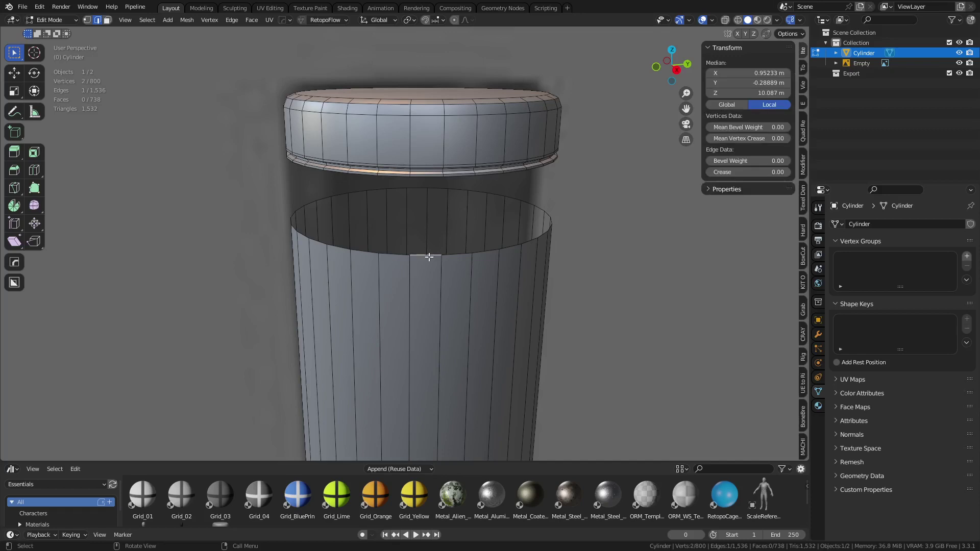
shift+double_click(427, 179)
key(ctrl+e)
click(427, 181)
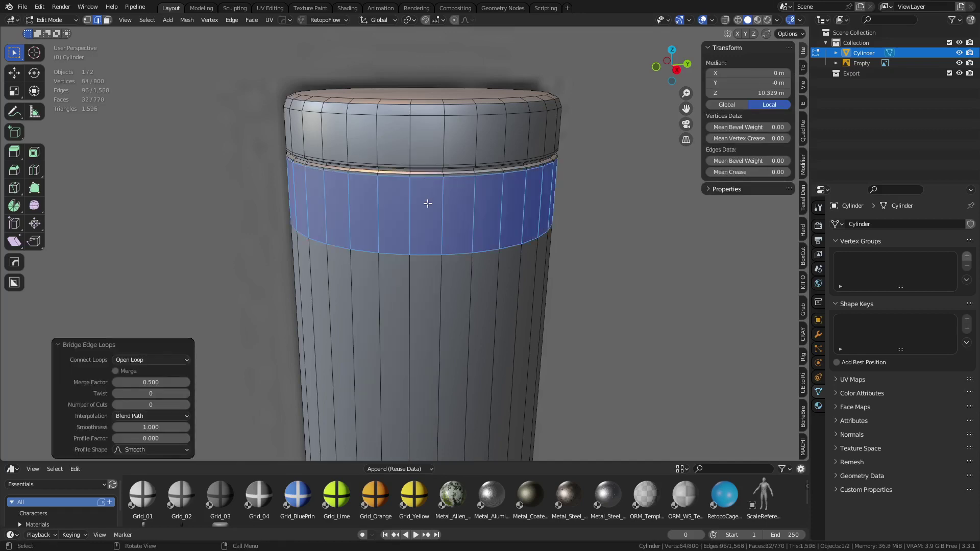
double_click(430, 255)
key(ctrl+x)
Leave Edit Mode and examine the antenna against the reference image in the right orthographic view.
key(ctrl+Tab)
click(373, 256)
click(579, 247)
scroll(579, 247, down, 6)
alt+middle_drag(579, 247, 492, 234)
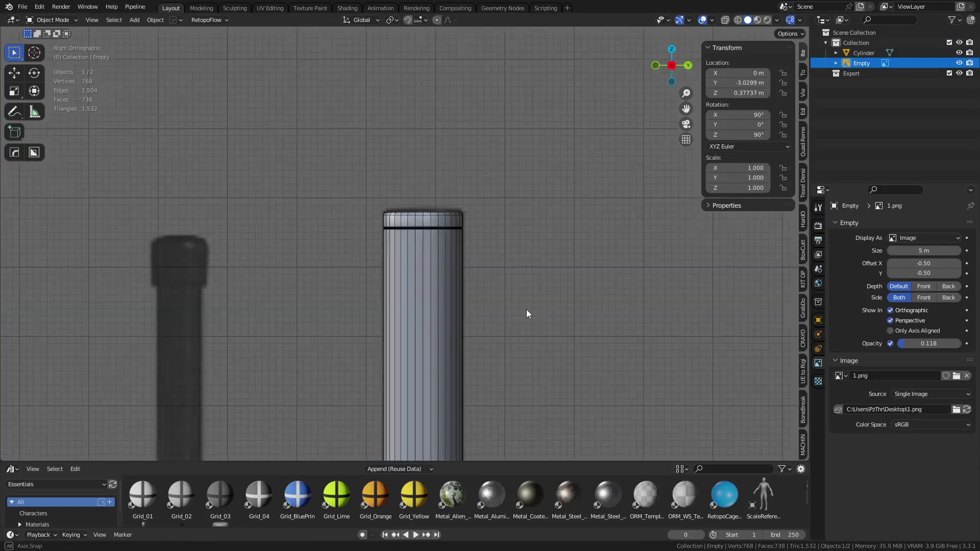
scroll(528, 311, down, 5)
scroll(409, 212, up, 6)
shift+middle_drag(409, 212, 496, 268)
shift+middle_drag(505, 179, 459, 227)
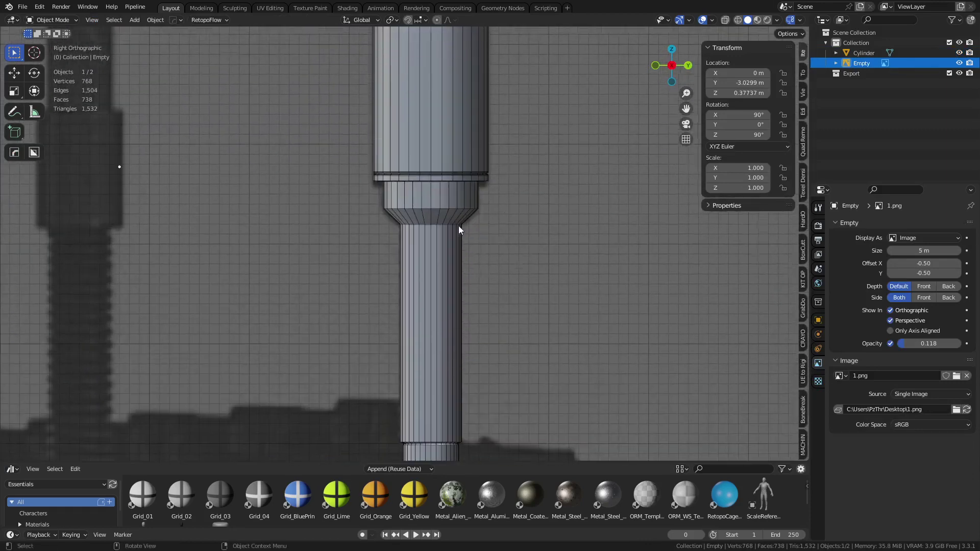
Bevel the outer edge loop of the thick tube's underside with a width of 0.0203 m and 2 segments.
scroll(459, 227, up, 4)
shift+middle_drag(534, 155, 403, 235)
click(403, 236)
key(ctrl+Tab)
click(440, 237)
alt+click(478, 255)
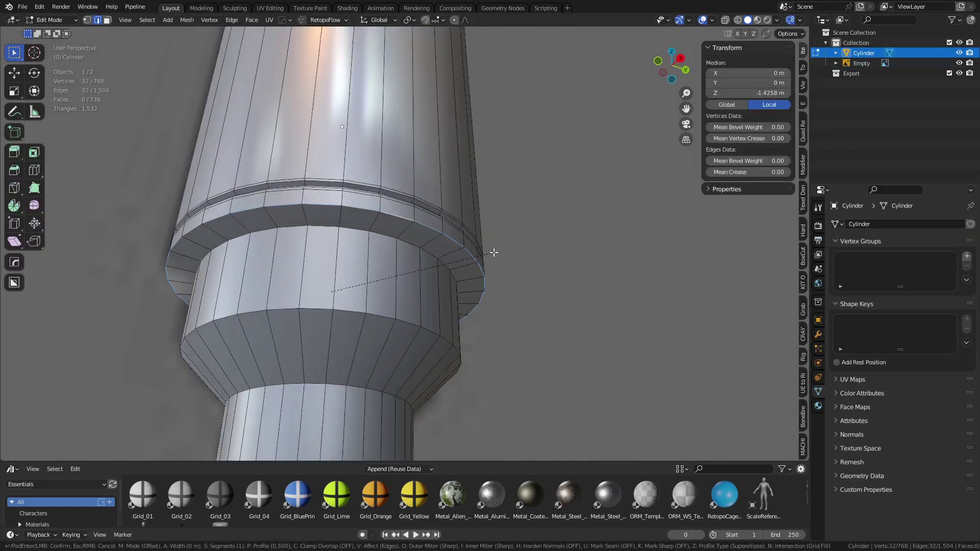
key(ctrl+b)
scroll(530, 258, up, 1)
click(531, 258)
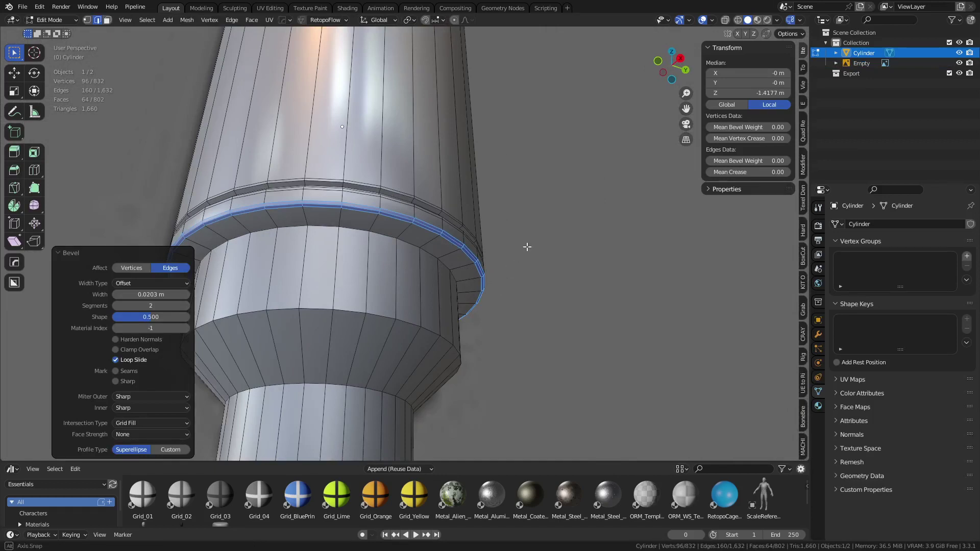
Bevel the edge loop where the collar's straight wall meets its taper, using 2 segments.
middle_drag(525, 245, 473, 216)
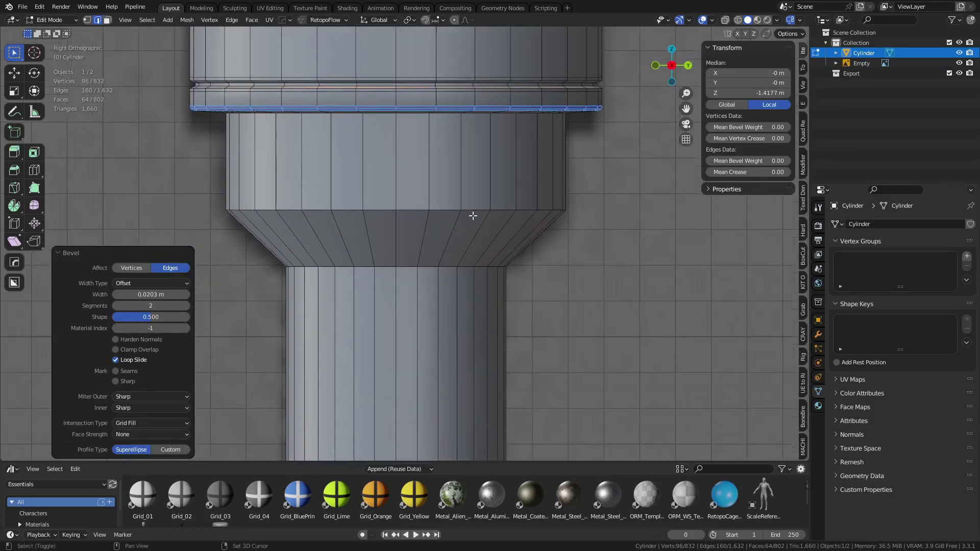
alt+click(382, 210)
key(ctrl+b)
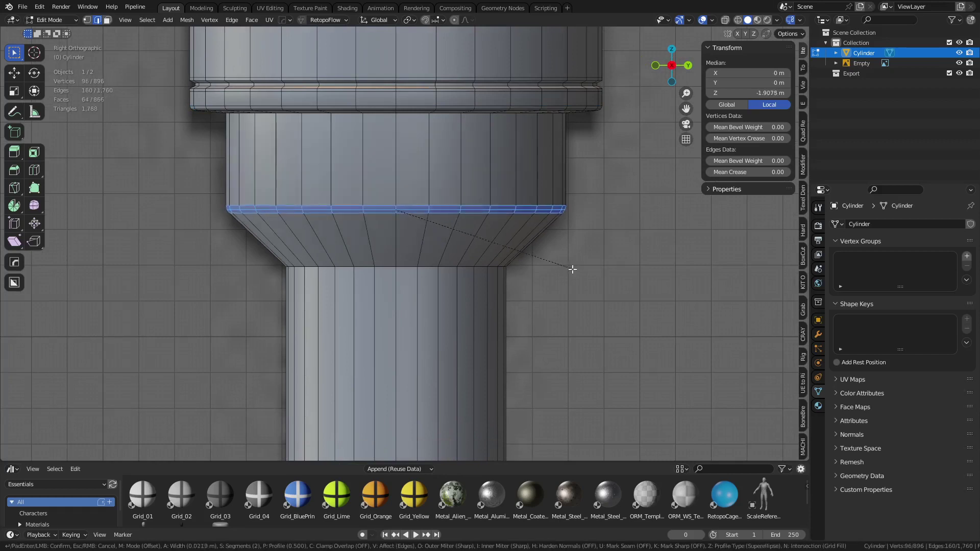
click(603, 281)
Bevel the edge loop where the collar's taper meets the stem, with a width of 0.0284 m and 2 segments.
alt+click(393, 267)
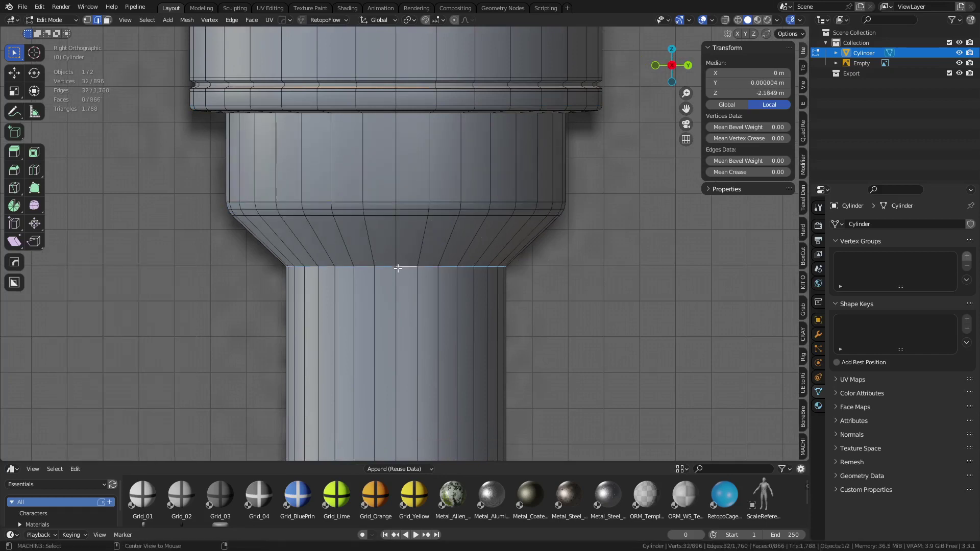
shift+middle_drag(542, 337, 543, 273)
key(ctrl+b)
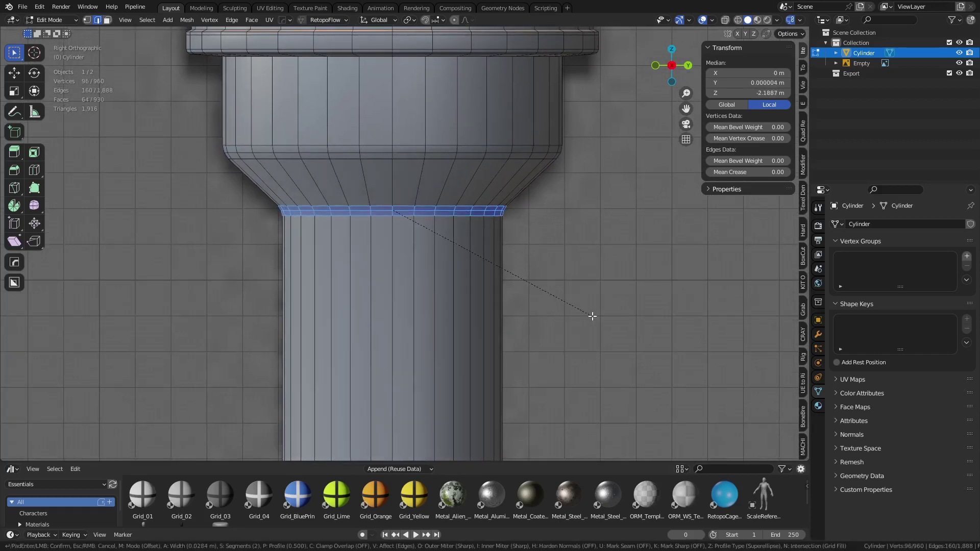
click(592, 316)
Try to bevel the stem's lower rim and the top rim of the narrower section below it with 2 segments.
scroll(494, 357, down, 2)
shift+middle_drag(486, 357, 488, 267)
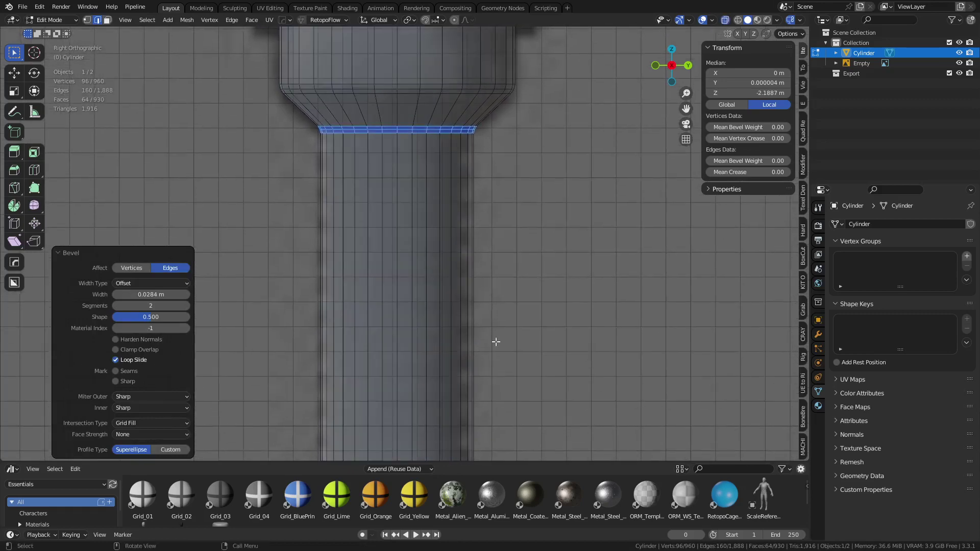
shift+middle_drag(496, 342, 495, 192)
shift+middle_drag(476, 309, 476, 252)
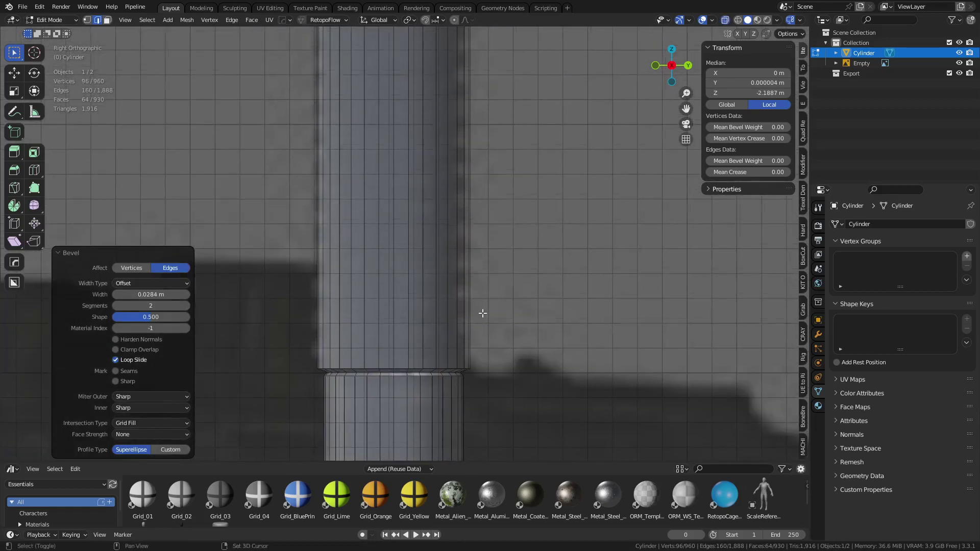
shift+middle_drag(482, 313, 452, 278)
scroll(429, 263, up, 5)
alt+click(424, 245)
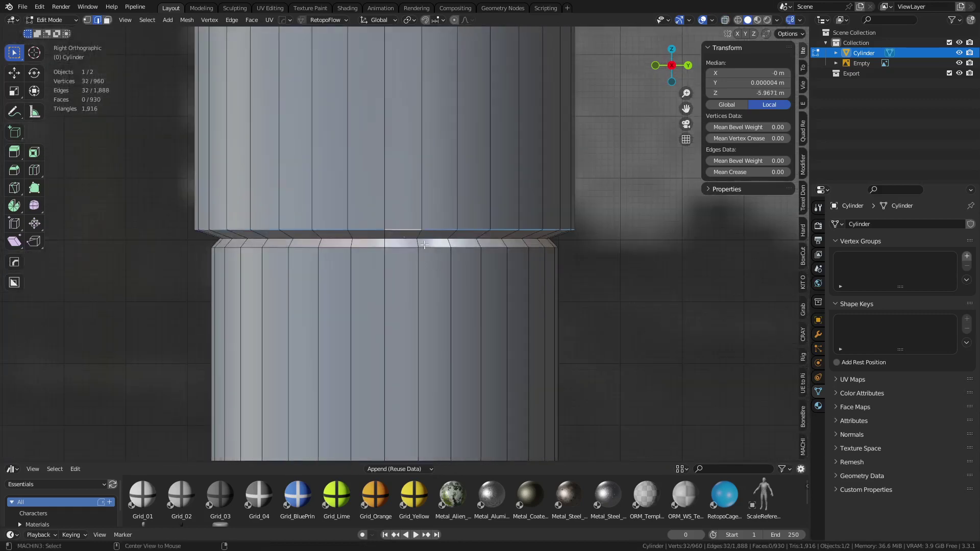
middle_drag(424, 245, 525, 225)
key(ctrl+b)
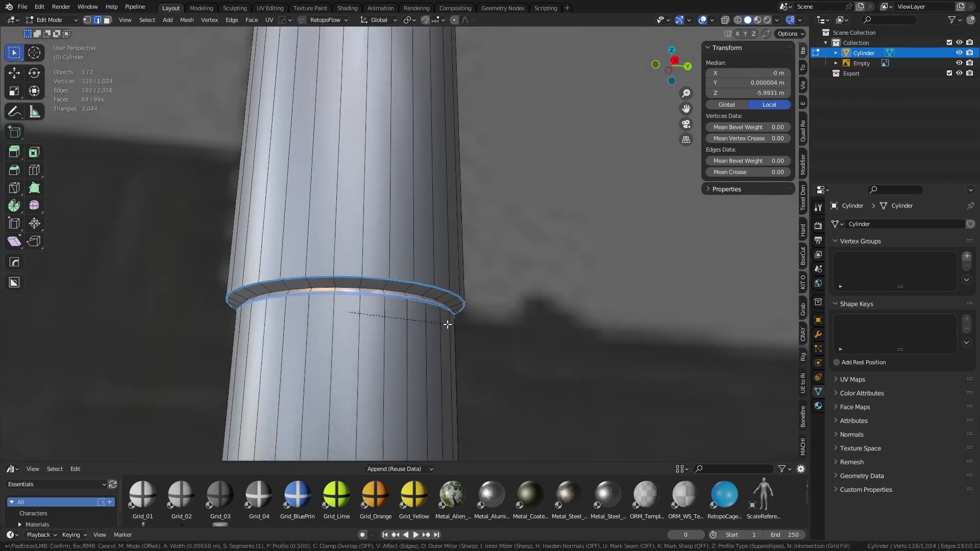
scroll(447, 324, up, 1)
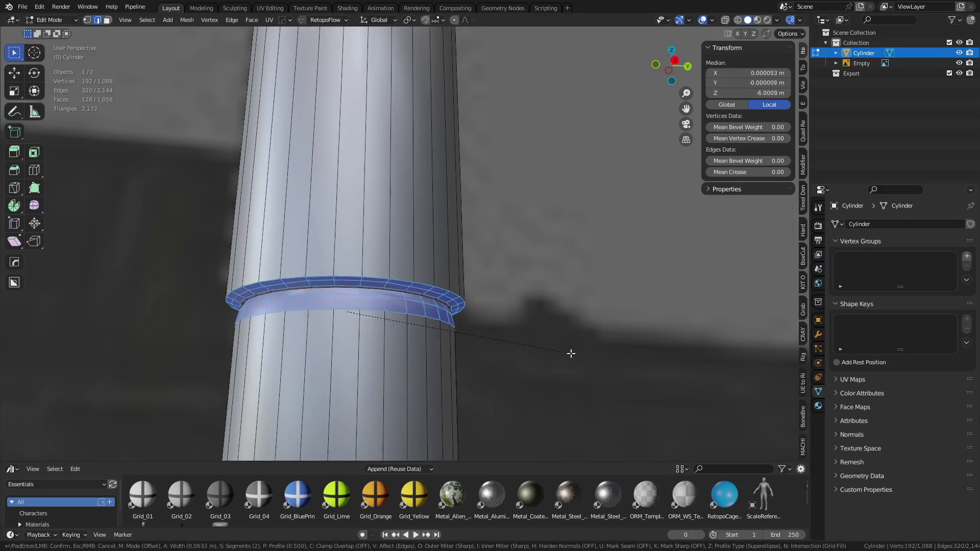
click(551, 350)
Apply the scale of the antenna cylinder in Object Mode.
key(Tab)
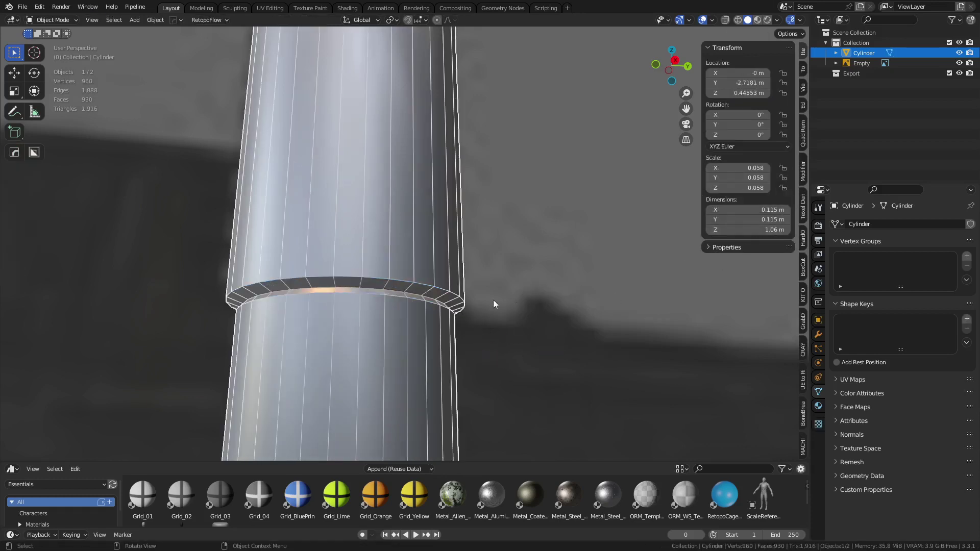
shift+middle_drag(502, 274, 516, 252)
key(ctrl+a)
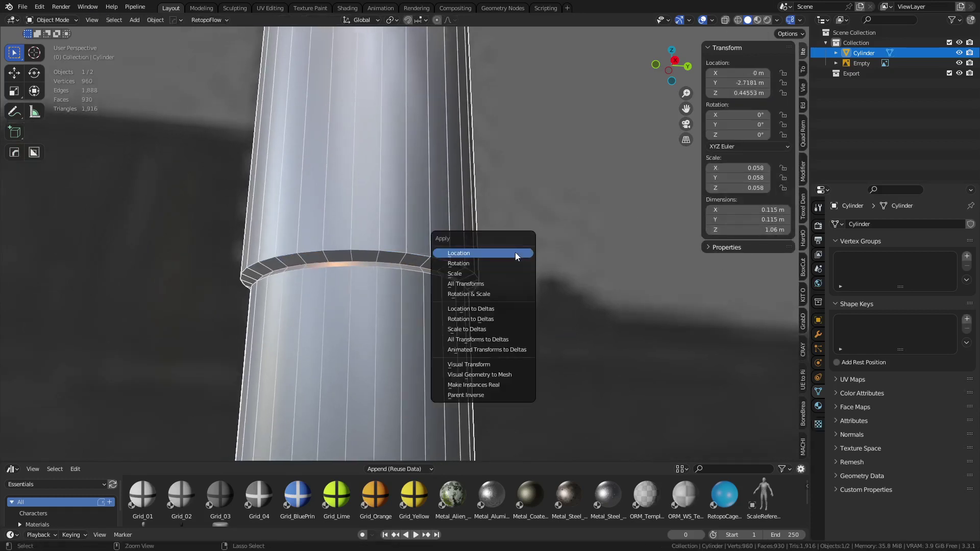
click(503, 274)
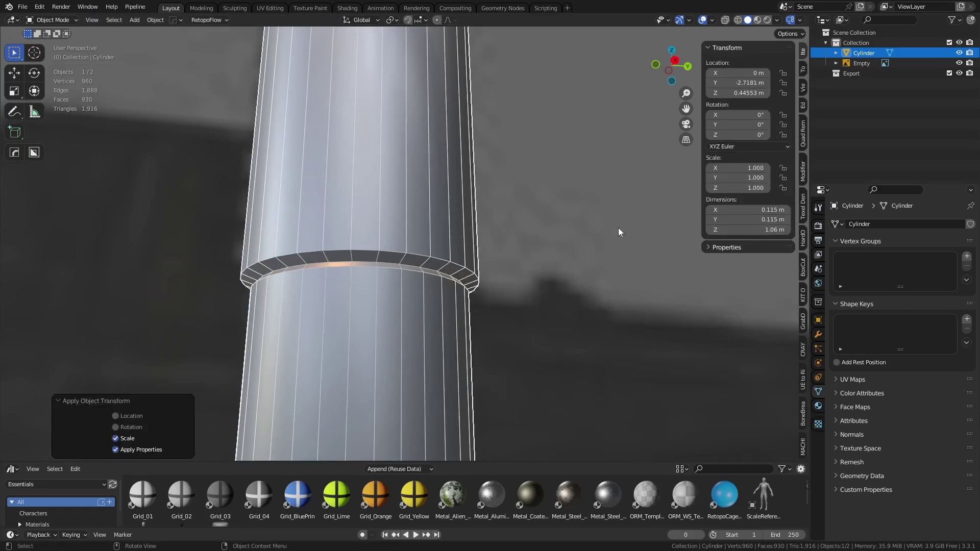
Retry the bevel on the two rims around the stem's groove and try moving the stem's lower rim loop up along Z.
key(ctrl+Tab)
key(ctrl+b)
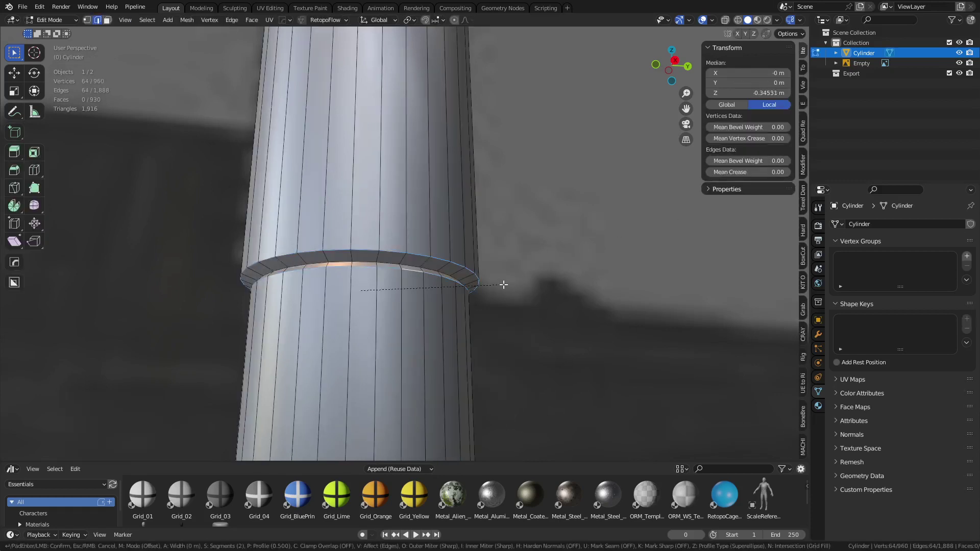
click(461, 265)
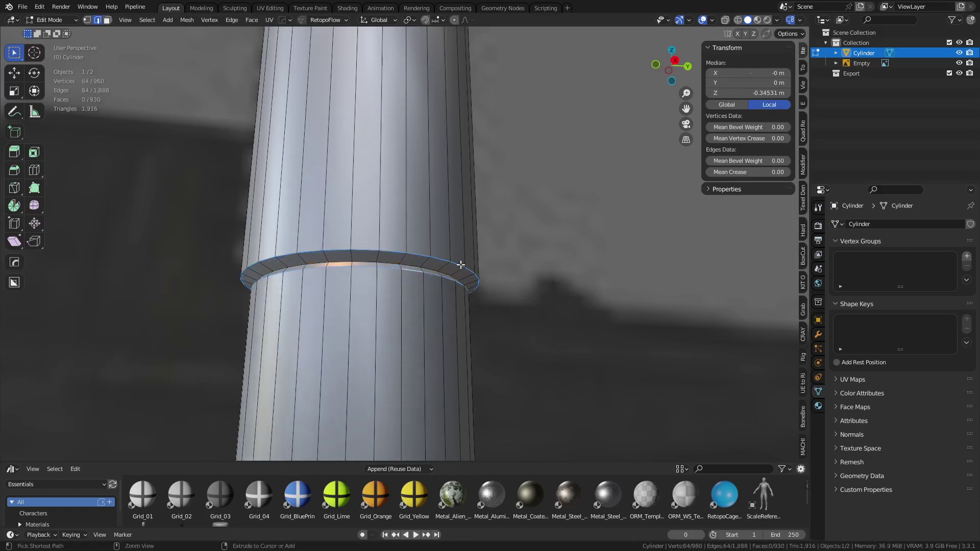
alt+click(393, 250)
key(g)
key(z)
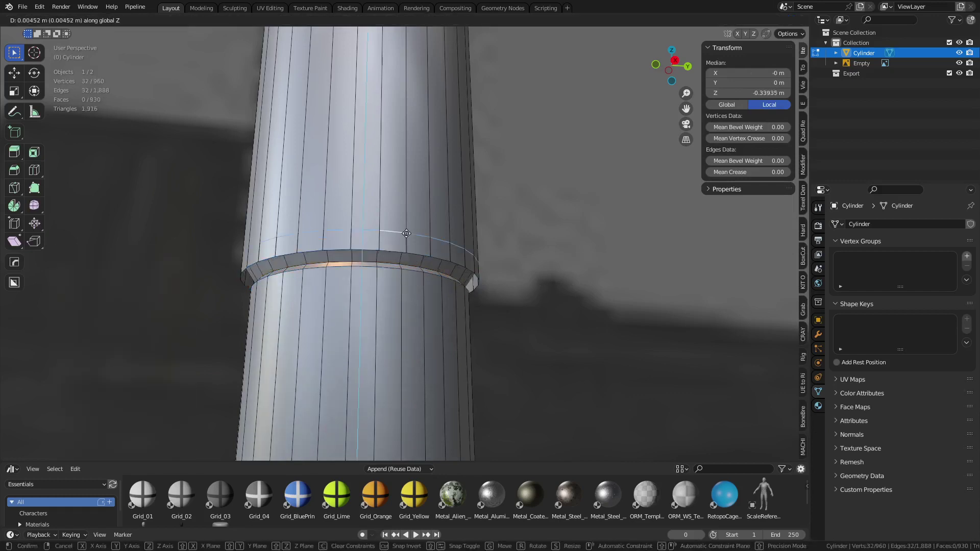
click(411, 246)
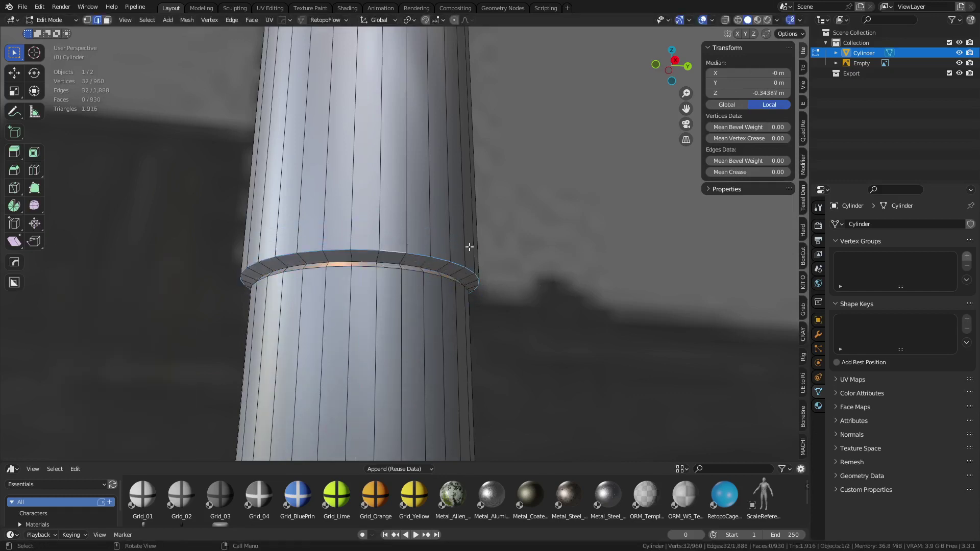
Merge all of the antenna's vertices by distance, using a merge distance of 0.0001 m.
key(a)
key(m)
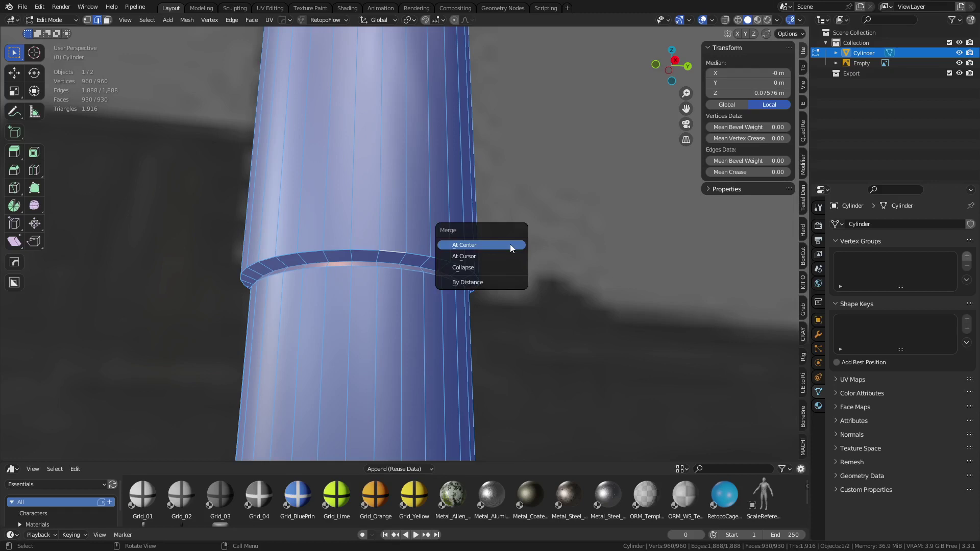
click(507, 280)
Bevel the stem's lower rim and the narrower section's top rim with a width of 0.00107 m and 2 segments.
scroll(419, 284, up, 3)
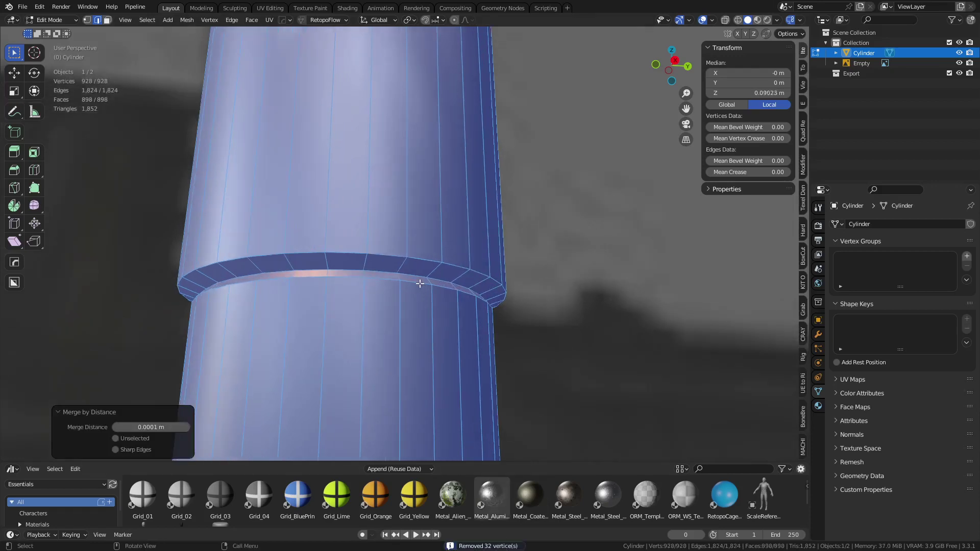
key(ctrl+Tab)
alt+click(468, 262)
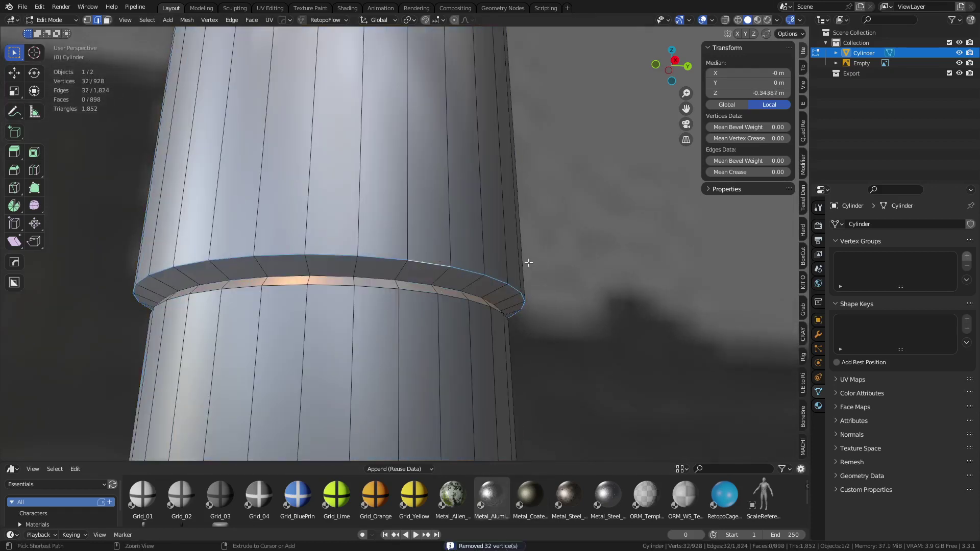
alt+shift+click(523, 300)
key(ctrl+b)
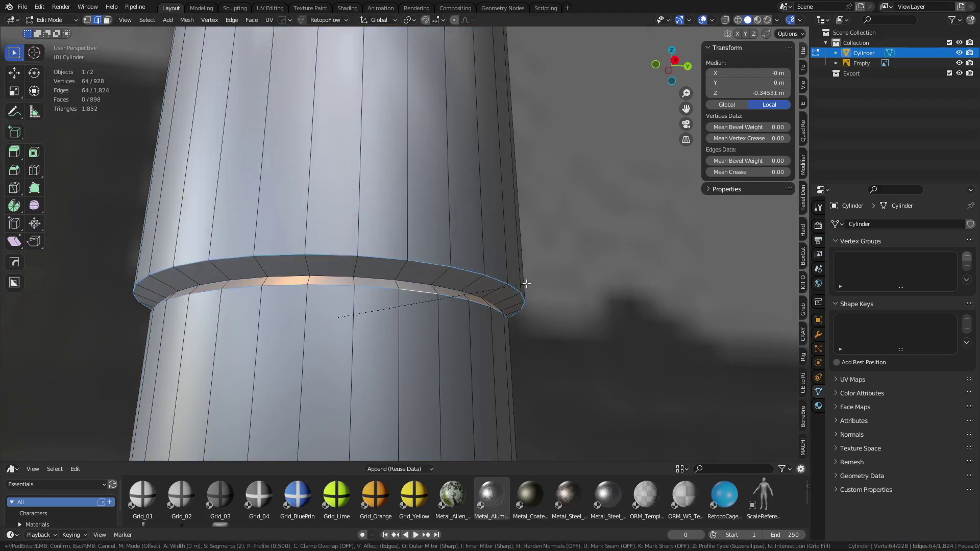
click(591, 287)
middle_drag(590, 286, 420, 307)
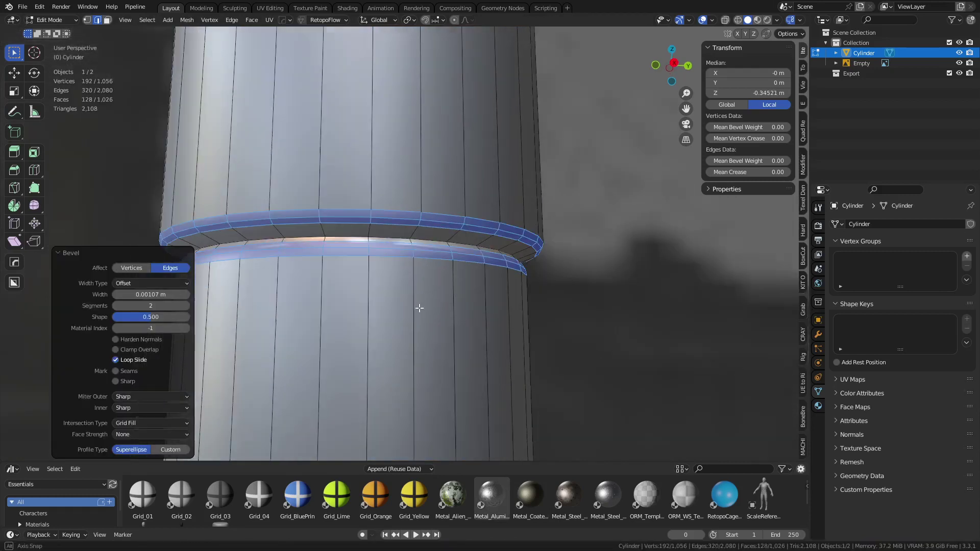
scroll(426, 243, up, 8)
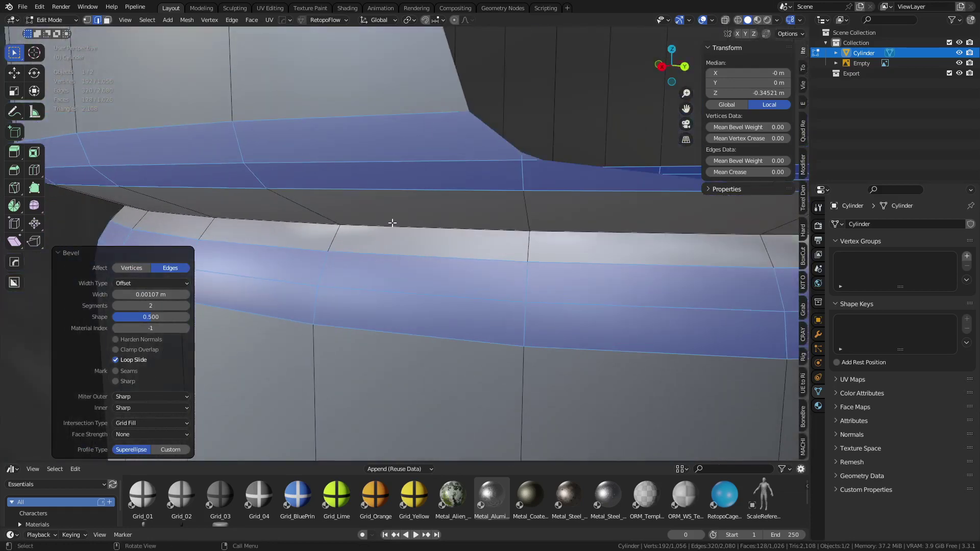
Undo the last bevel and bevel the groove's two rims again with a smaller width of about 0.0006 m and 2 segments.
click(393, 226)
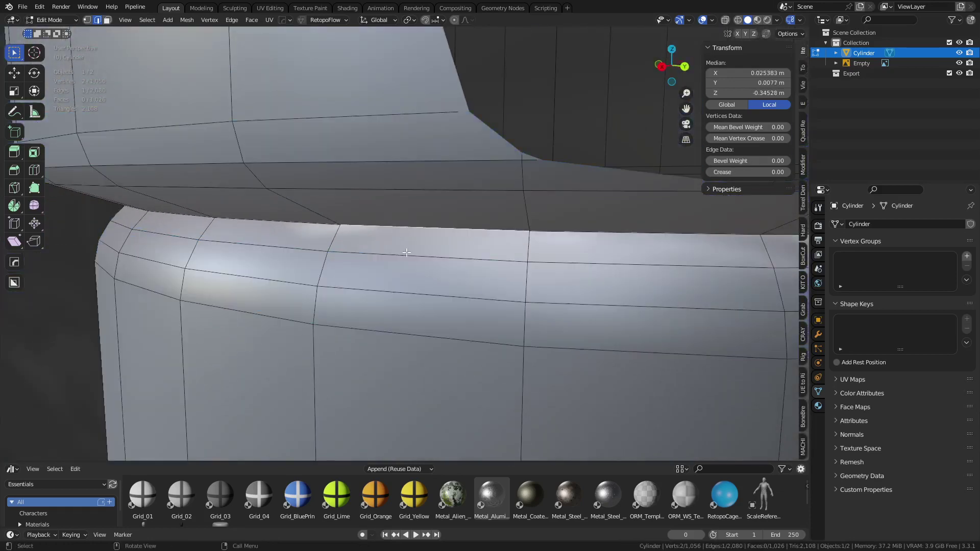
middle_drag(393, 255, 479, 257)
scroll(414, 247, up, 1)
scroll(391, 240, down, 4)
middle_drag(420, 241, 453, 256)
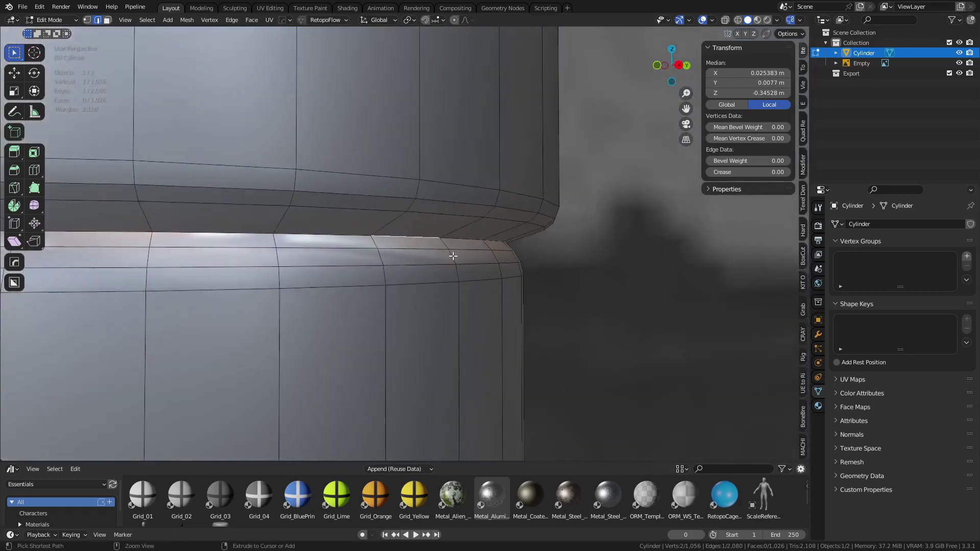
key(ctrl+z)
key(ctrl+z)
key(ctrl+b)
click(587, 310)
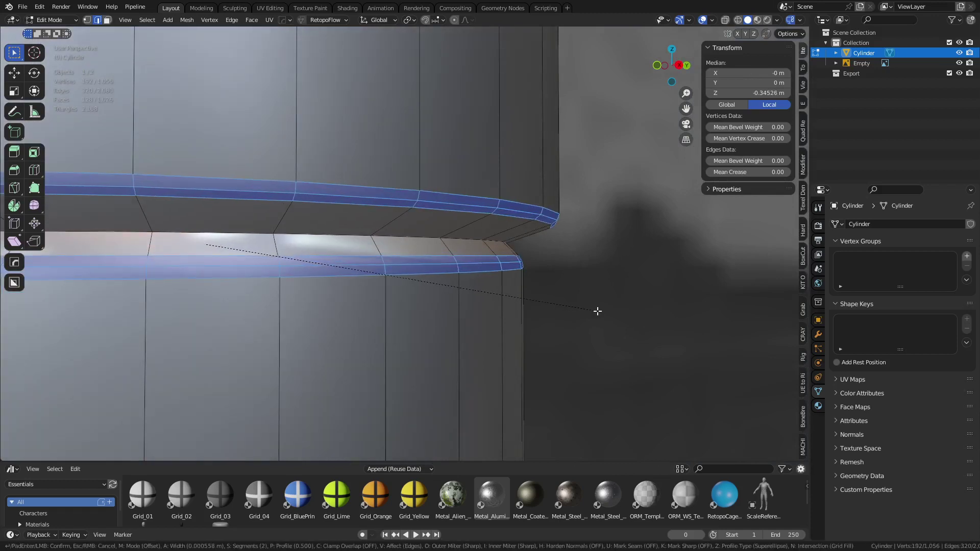
Mark the innermost edge loop of the stem's groove as sharp and return to Object Mode.
alt+click(406, 238)
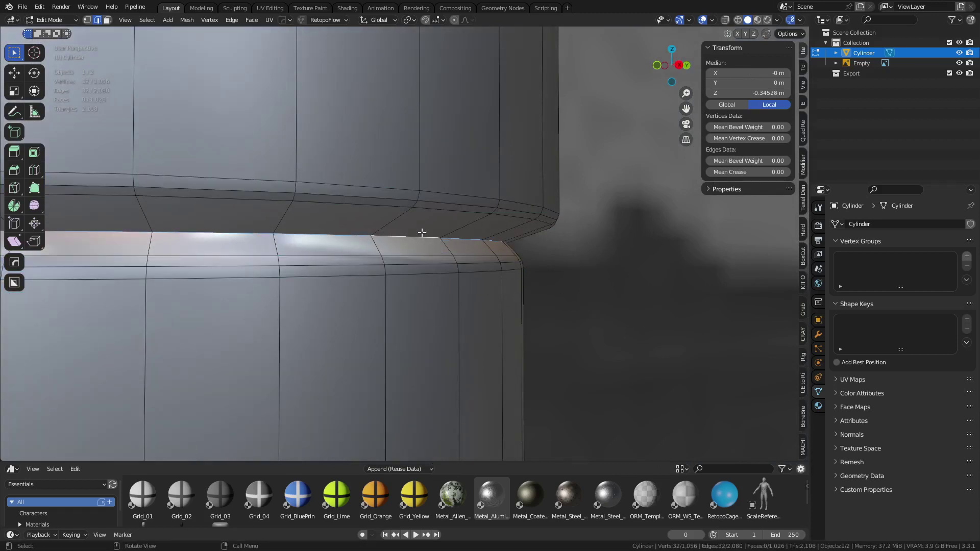
key(ctrl+e)
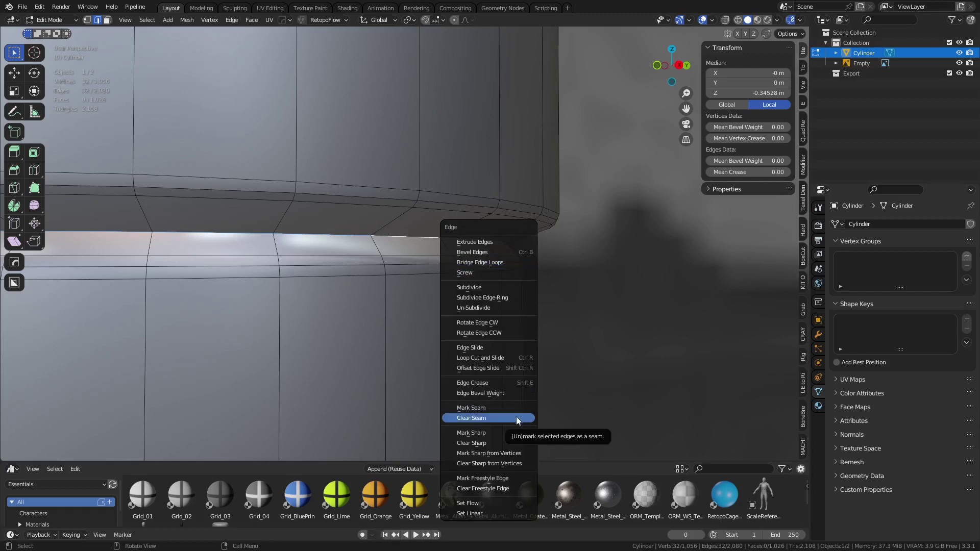
click(515, 433)
key(ctrl+Tab)
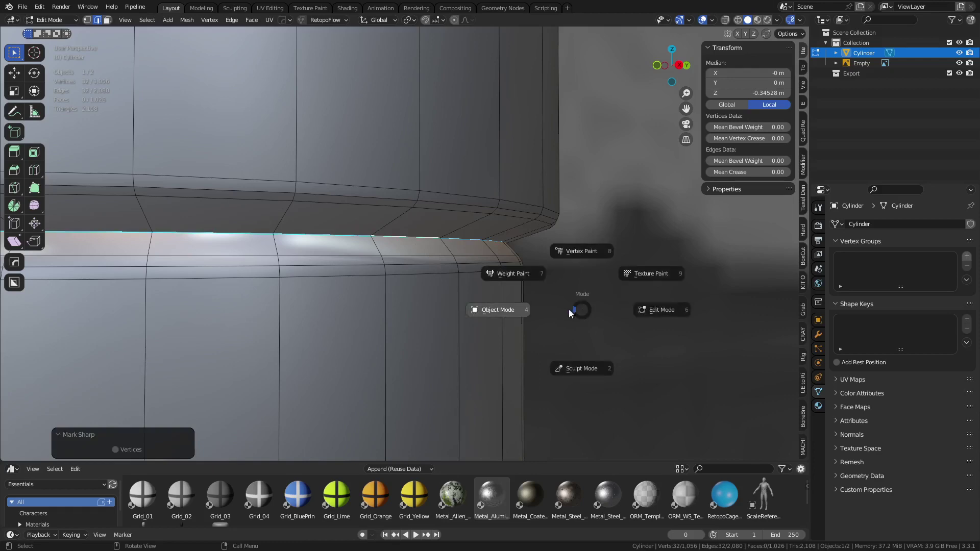
click(569, 309)
Inspect the shading around the groove without a mesh overlay and apply Shade Auto Smooth to the antenna.
click(602, 298)
scroll(546, 299, down, 9)
scroll(448, 277, up, 4)
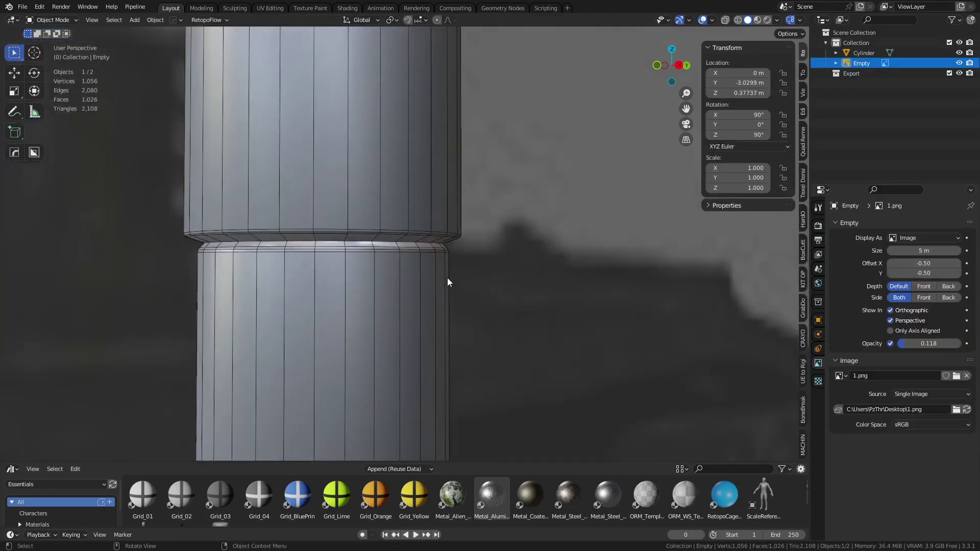
scroll(442, 277, up, 8)
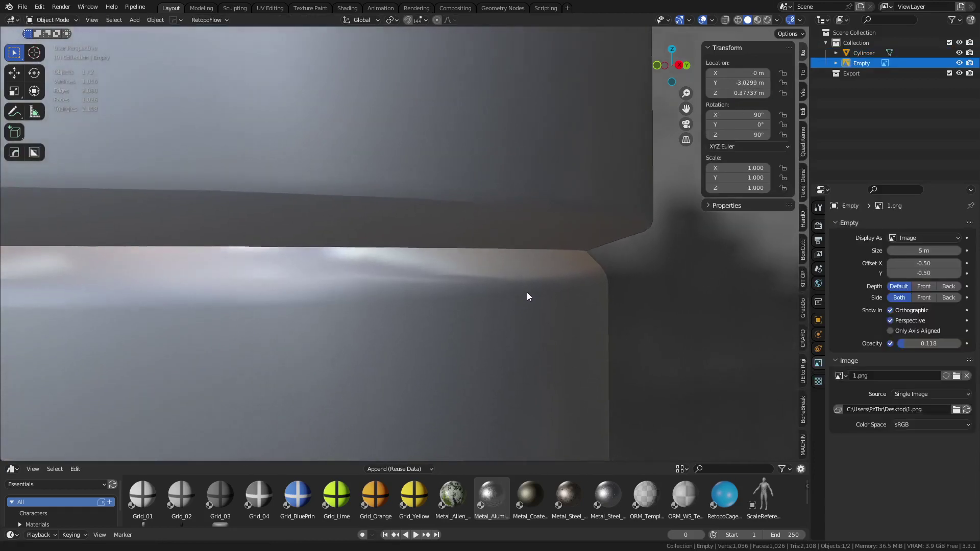
scroll(510, 301, up, 1)
scroll(498, 293, down, 3)
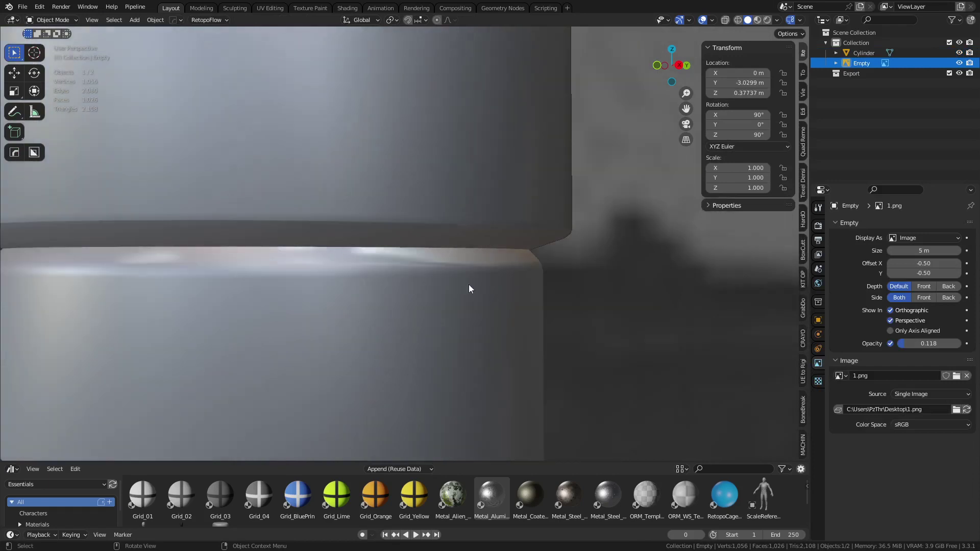
click(476, 293)
scroll(483, 294, down, 2)
right_click(489, 294)
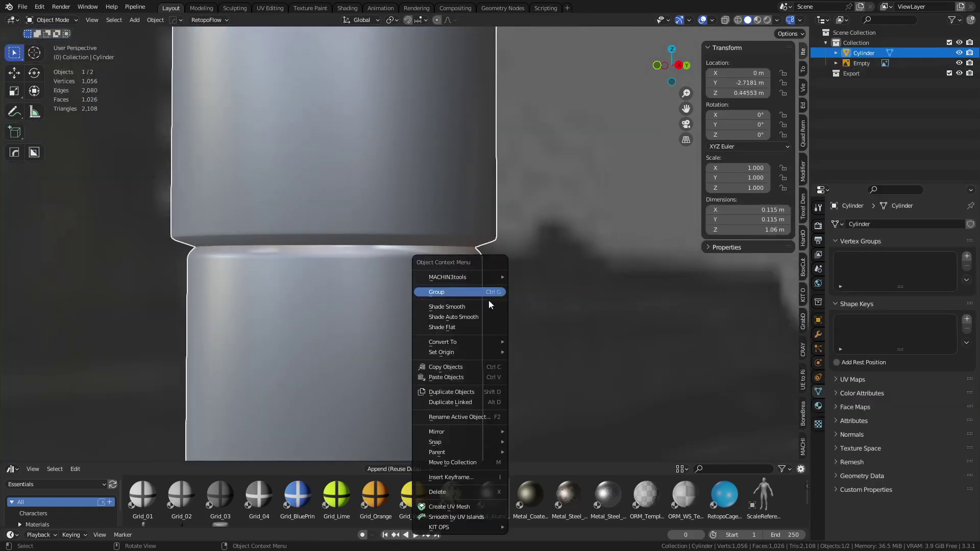
click(483, 317)
Try a level 1 subdivision on the antenna, check the groove's shape, and undo it.
key(ctrl+1)
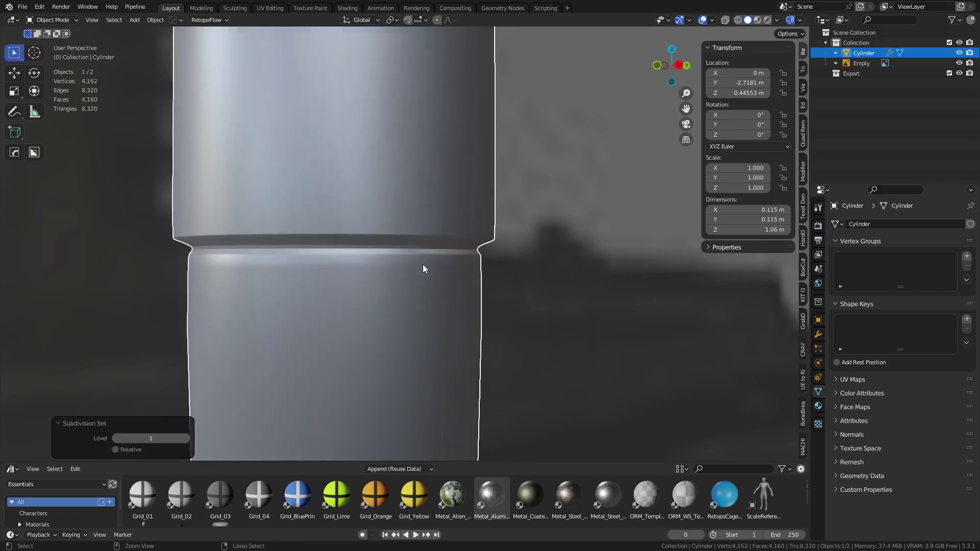
key(shift+w)
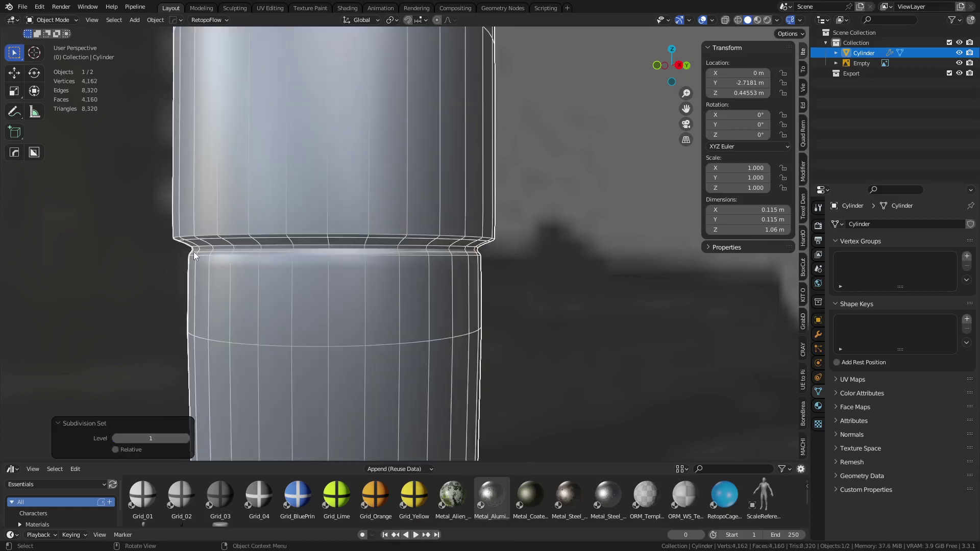
scroll(409, 259, up, 4)
middle_drag(443, 266, 513, 297)
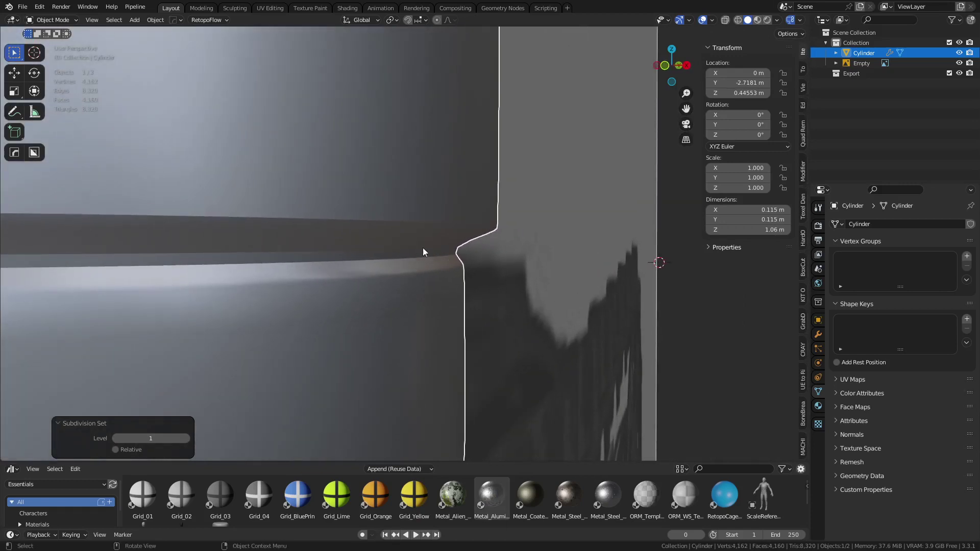
key(ctrl+z)
middle_drag(439, 278, 353, 273)
key(ctrl+Tab)
click(420, 275)
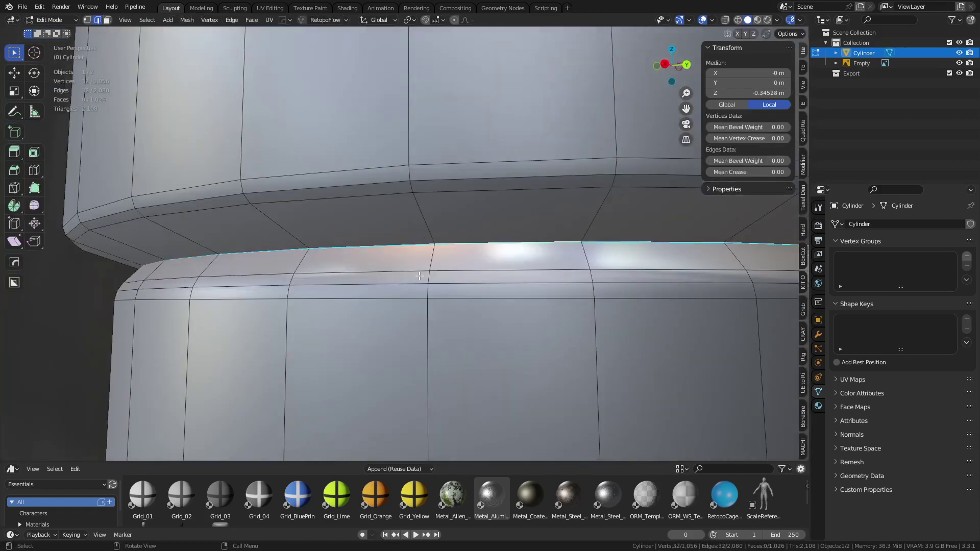
key(ctrl+Tab)
click(376, 283)
key(ctrl+1)
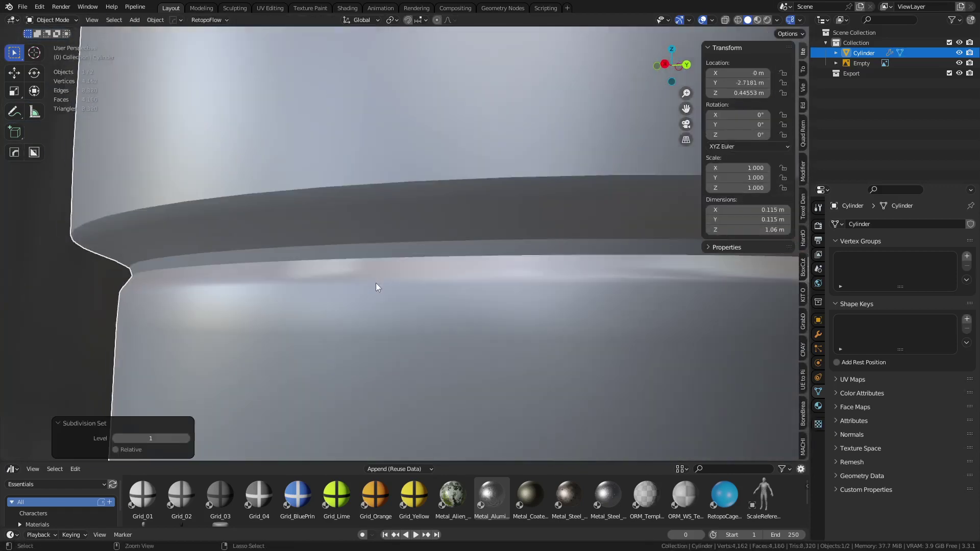
key(ctrl+z)
Bevel the groove's innermost sharp edge loop in Edit Mode with a width of about 0.0003 m and 1 segment.
key(ctrl+Tab)
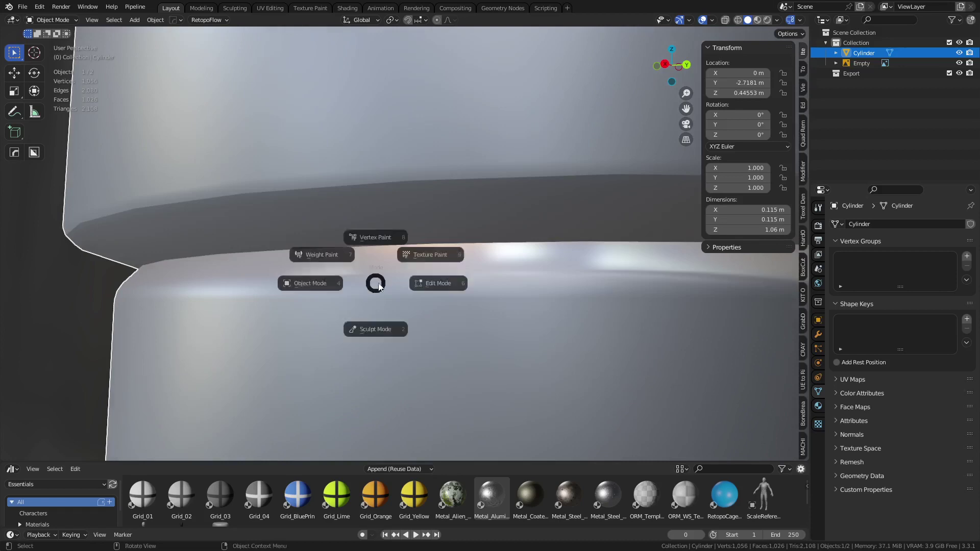
click(435, 282)
scroll(426, 259, up, 4)
click(426, 259)
alt+click(427, 259)
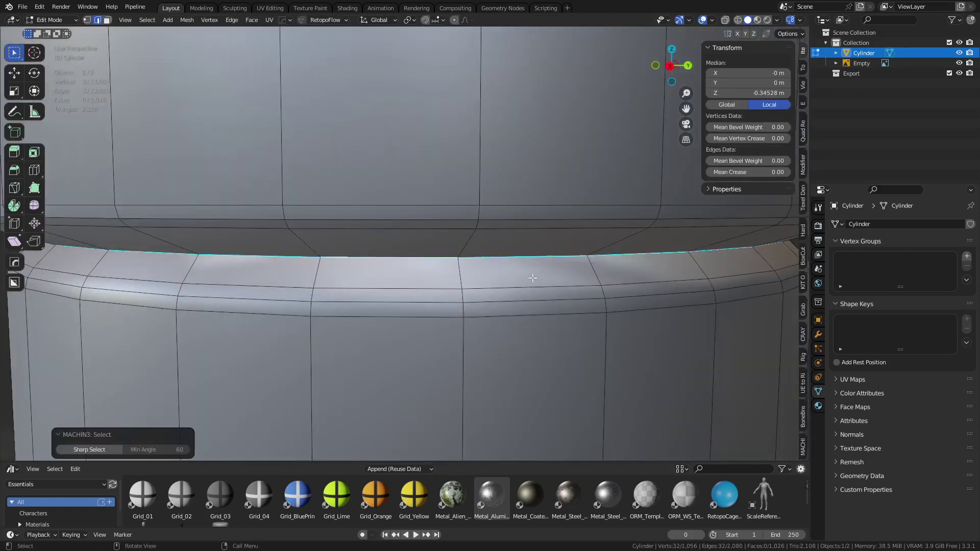
middle_drag(432, 270, 440, 258)
key(ctrl+b)
scroll(575, 284, down, 1)
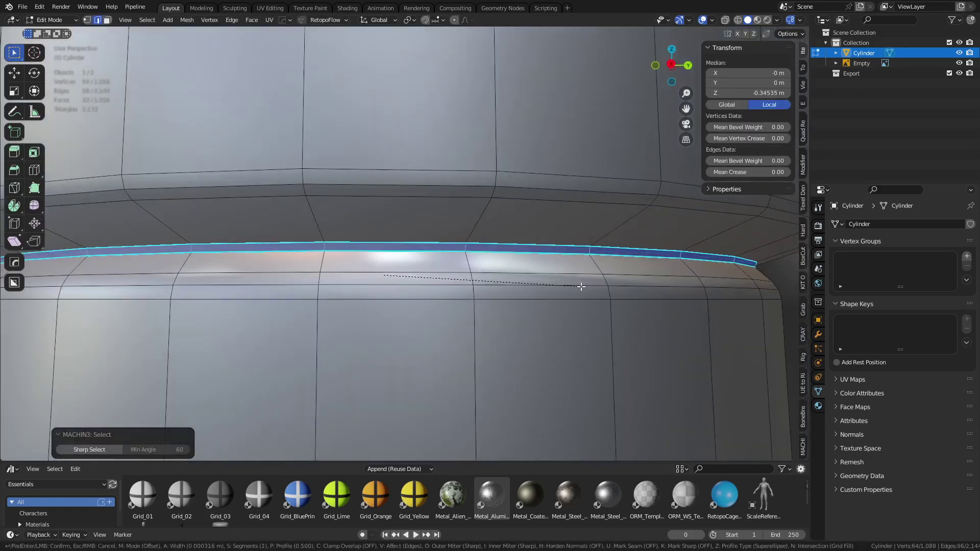
click(582, 287)
Set a level 1 subdivision on the antenna in Object Mode and inspect the groove with its wireframe shown.
key(ctrl+Tab)
click(510, 289)
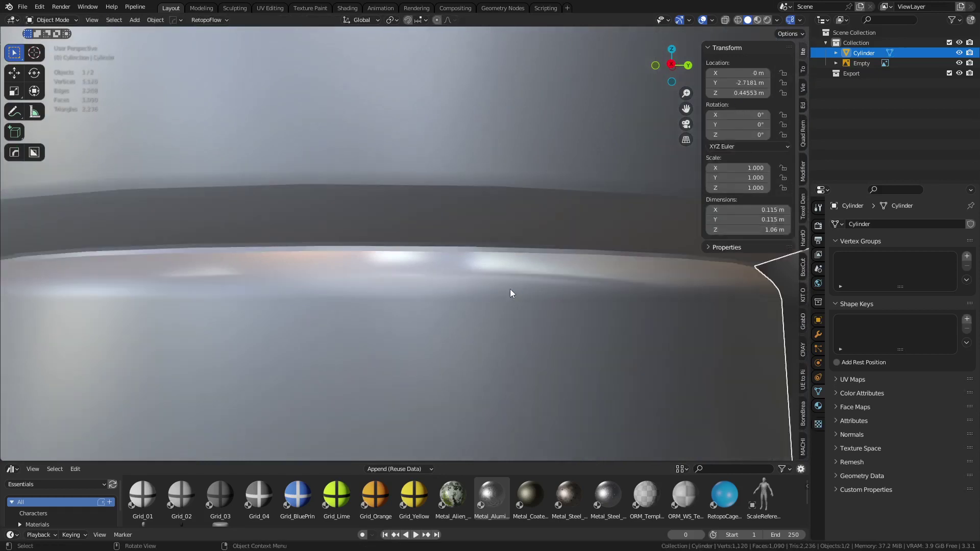
key(ctrl+1)
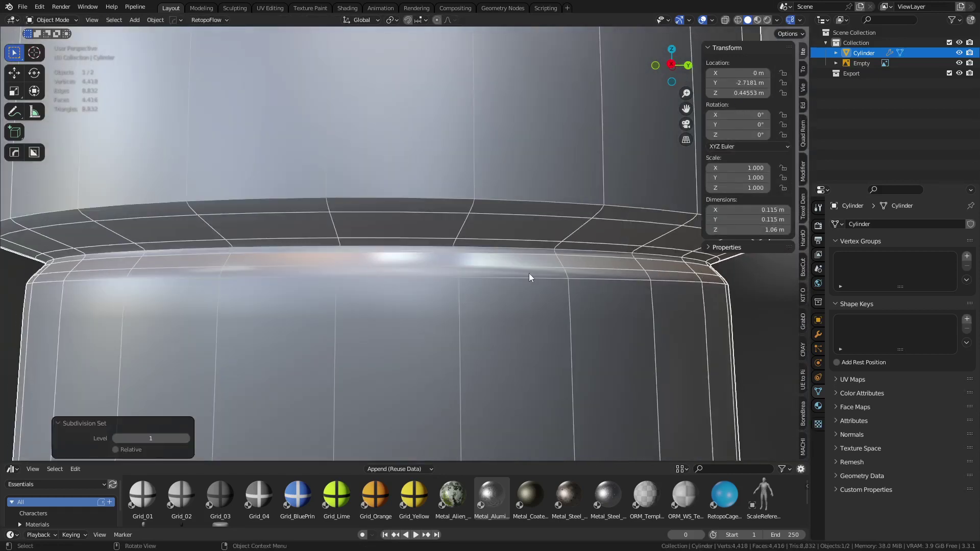
middle_drag(503, 272, 360, 252)
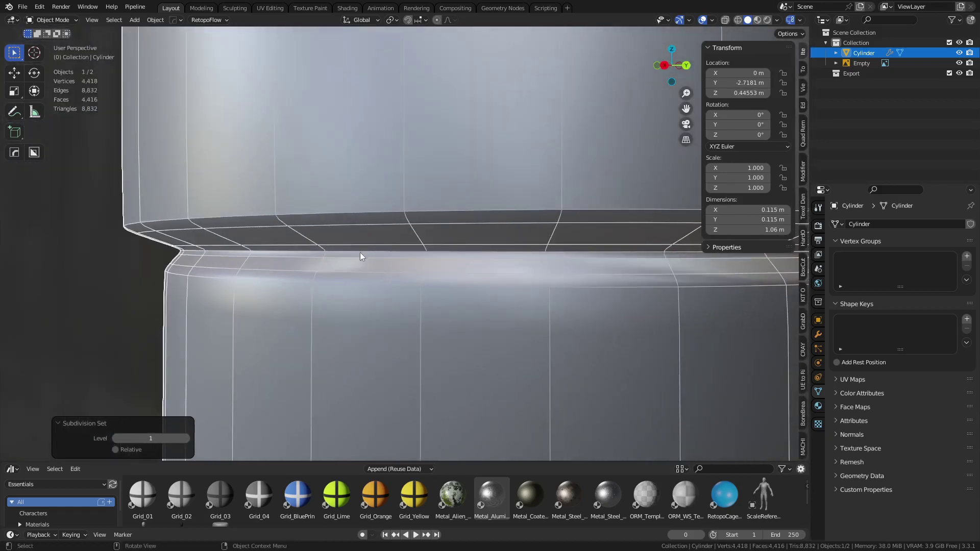
scroll(421, 283, down, 1)
scroll(420, 283, up, 4)
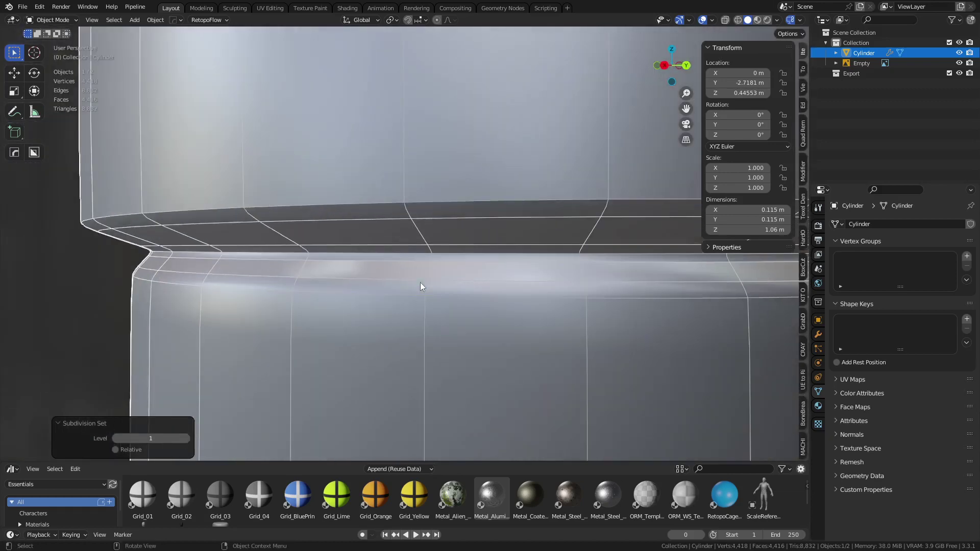
scroll(421, 283, down, 3)
key(Tab)
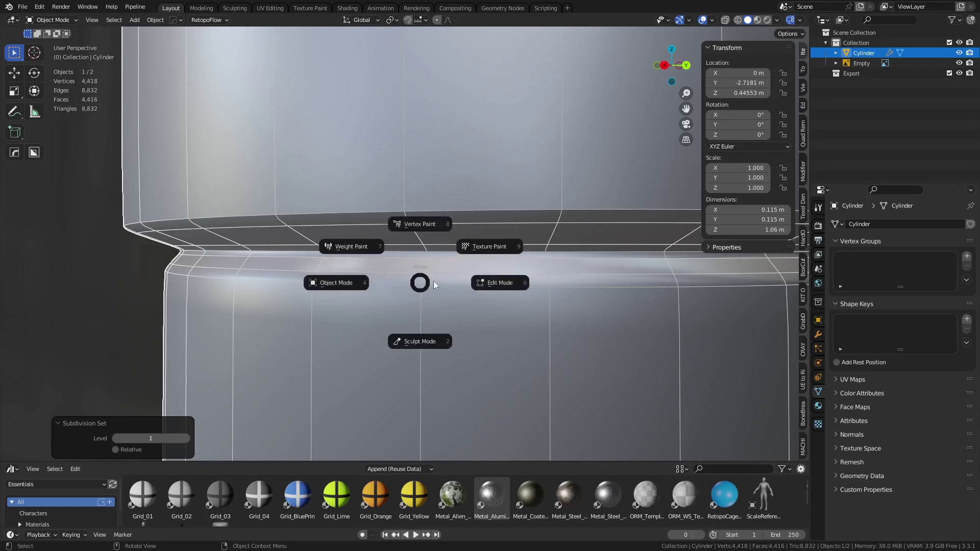
key(Tab)
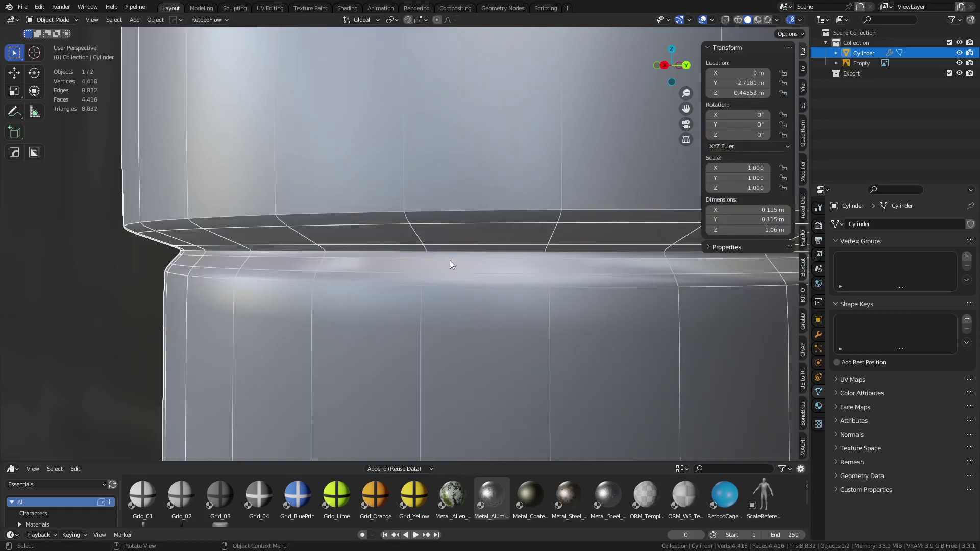
Delete the cap face at the antenna's lower end in Edit Mode.
scroll(449, 259, down, 1)
scroll(419, 274, down, 5)
alt+middle_drag(420, 273, 480, 264)
scroll(452, 281, down, 3)
key(Tab)
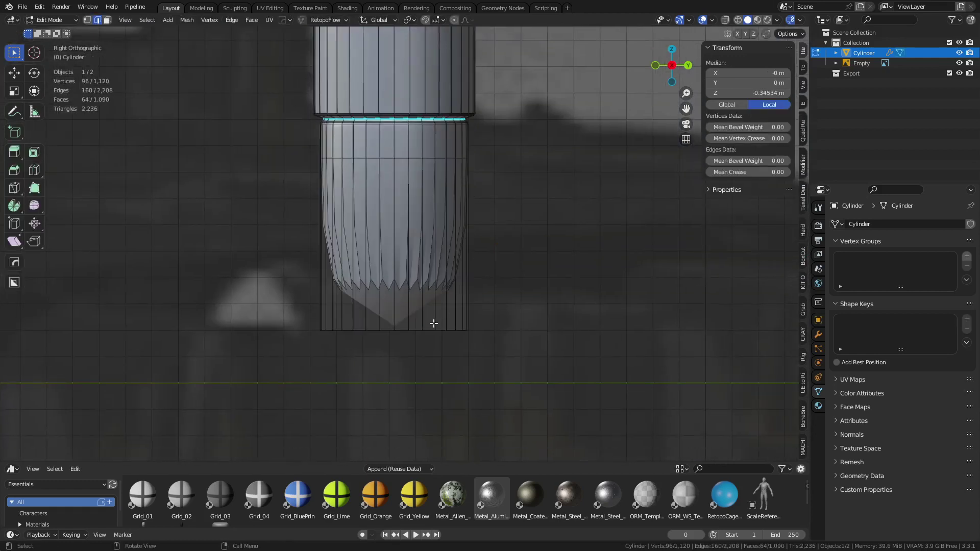
middle_drag(431, 323, 405, 350)
click(405, 350)
middle_drag(481, 339, 489, 255)
key(x)
click(523, 265)
Extrude and scale the antenna's top cap face inward twice, the second time to 0.604, and merge the inner face at center.
scroll(486, 250, down, 8)
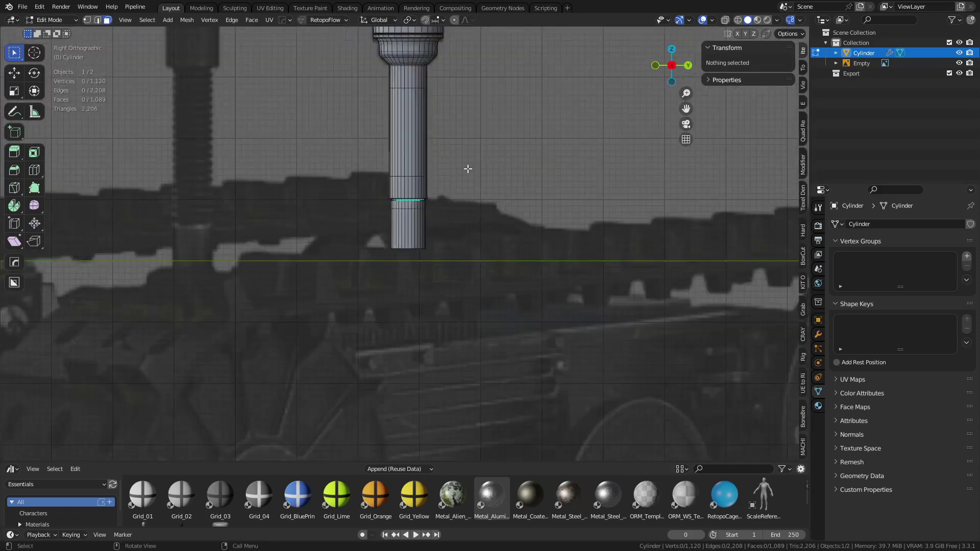
shift+middle_drag(466, 168, 425, 238)
scroll(425, 238, up, 3)
click(408, 233)
key(e)
key(s)
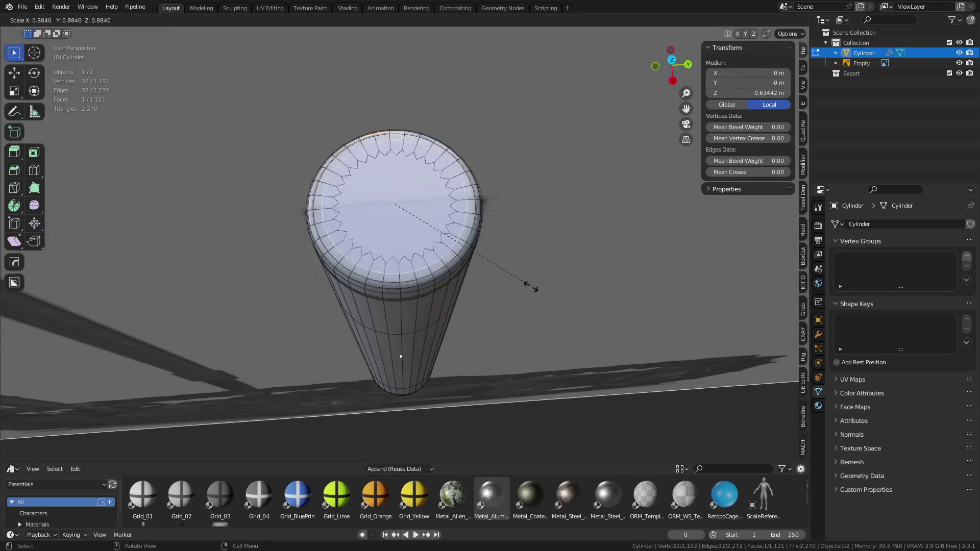
click(497, 273)
key(e)
key(s)
click(495, 273)
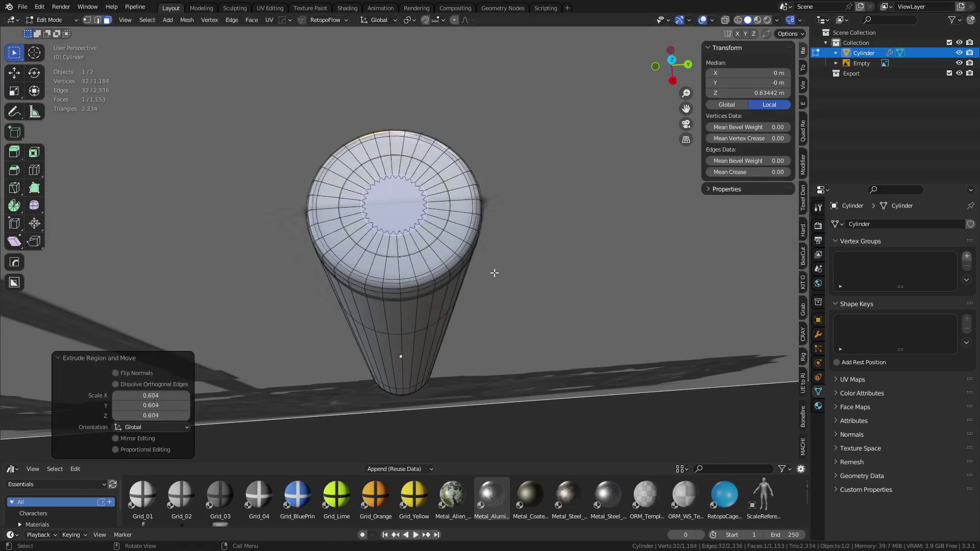
key(m)
click(479, 237)
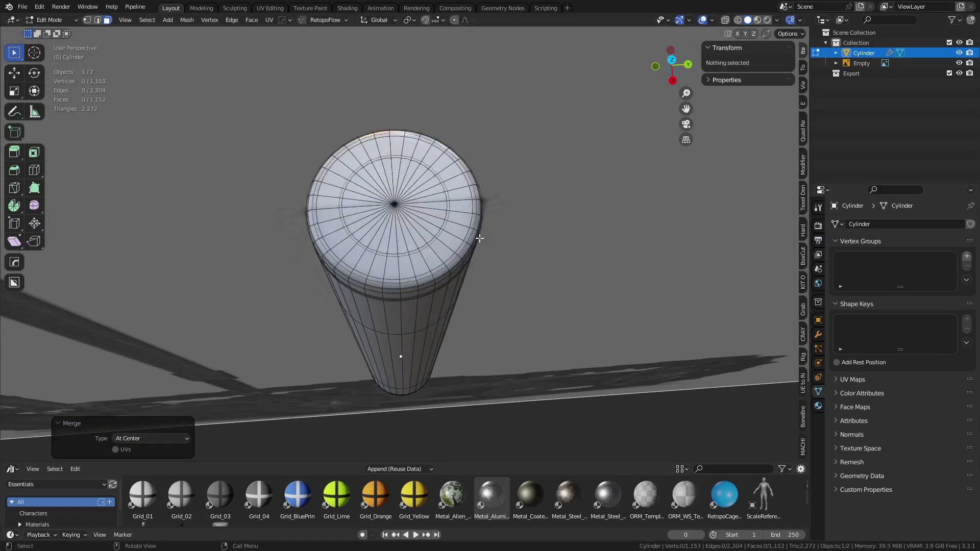
Move the reference image along negative X in Object Mode so it sits clear behind the antenna.
key(ctrl+Tab)
click(409, 240)
middle_drag(391, 219, 348, 210)
click(369, 220)
key(g)
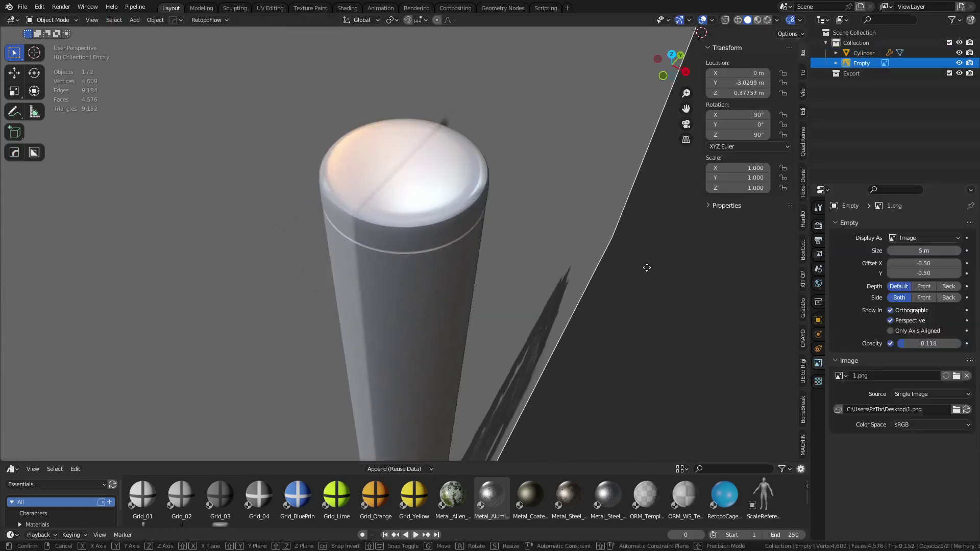
key(x)
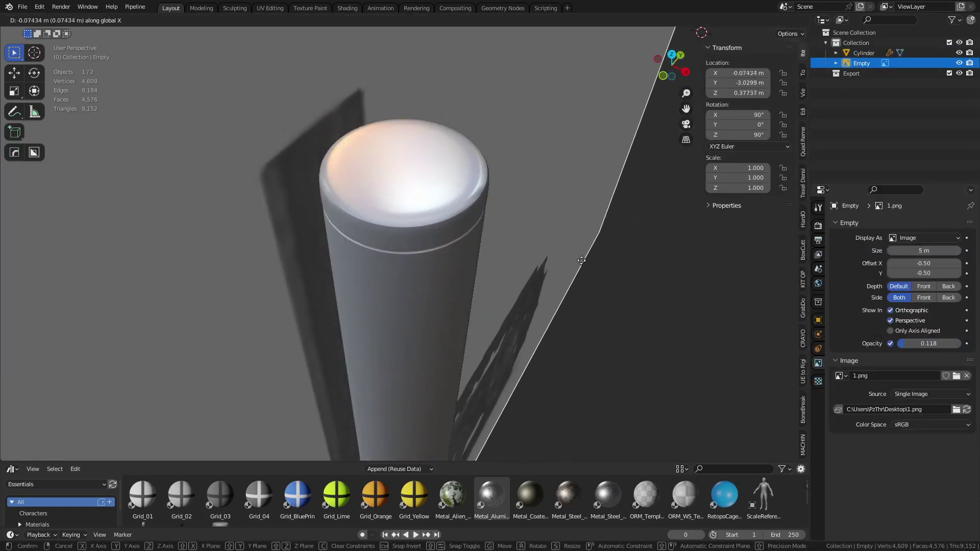
click(424, 215)
Try moving the center vertex of the antenna's top cap in Edit Mode.
click(440, 217)
middle_drag(440, 218, 424, 255)
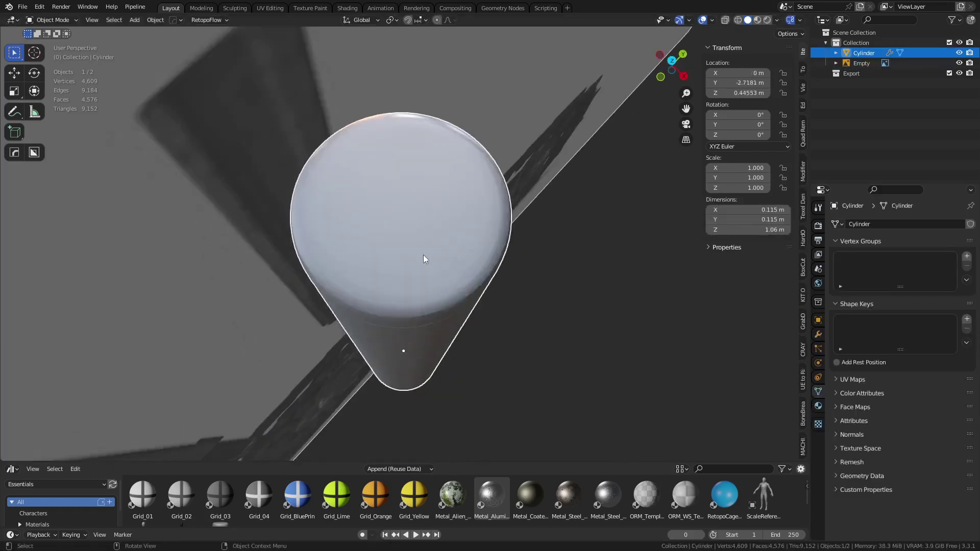
scroll(423, 256, up, 2)
key(Tab)
click(406, 205)
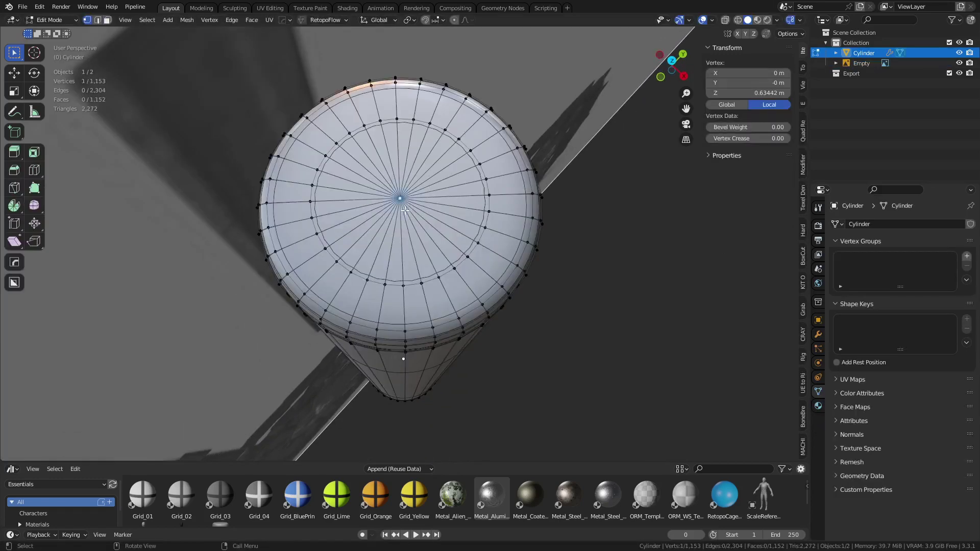
key(g)
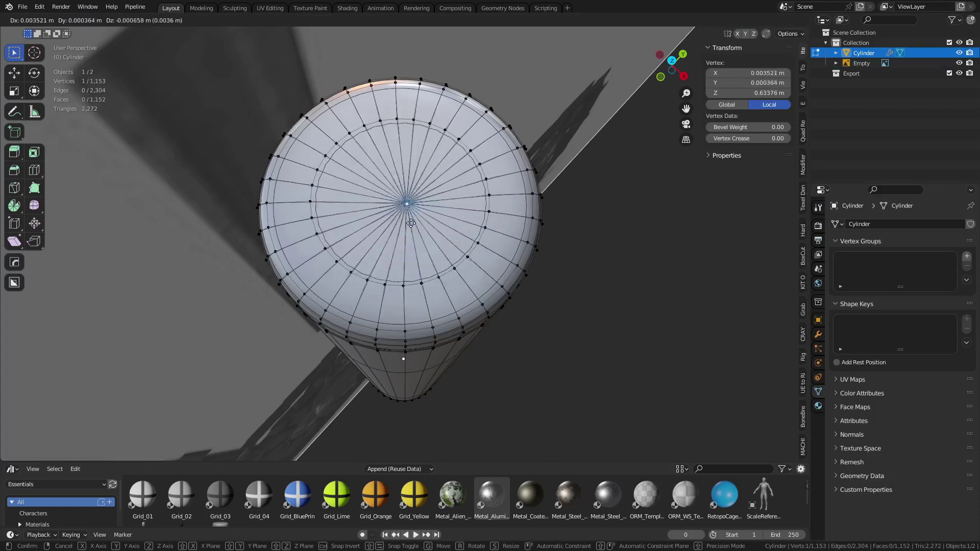
right_click(428, 241)
middle_drag(531, 261, 458, 233)
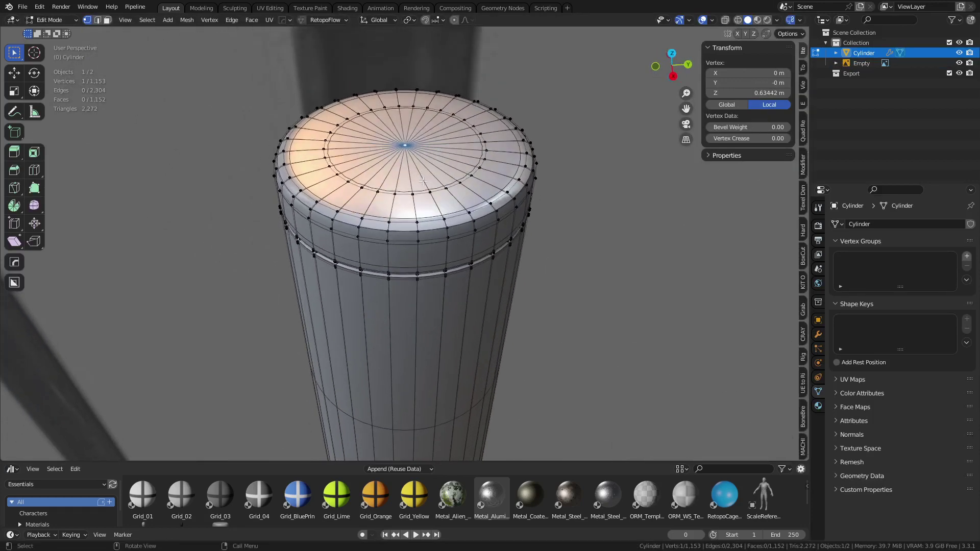
Try raising the center vertex of the antenna's top cap along Z and inspect the cap's shading in Object Mode.
key(Tab)
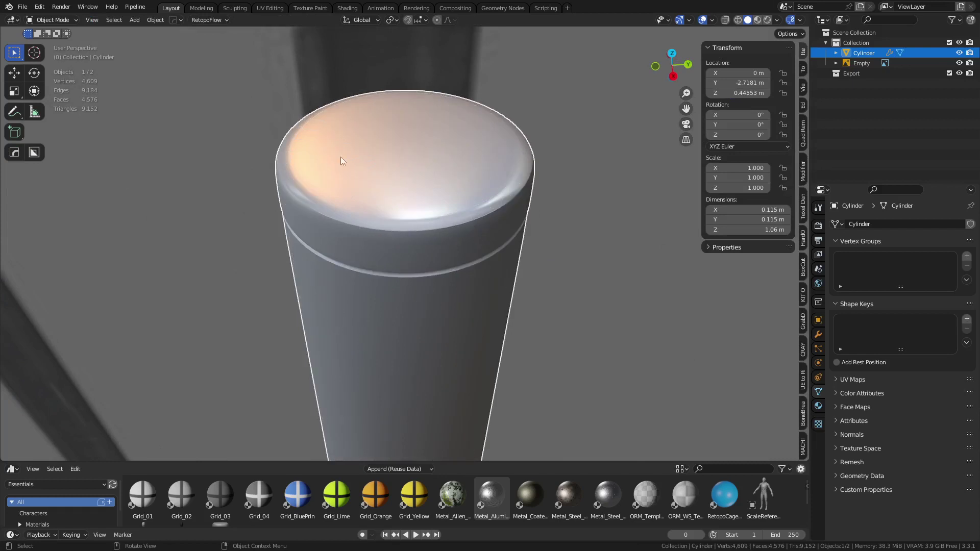
key(ctrl+Tab)
click(416, 158)
scroll(414, 166, down, 2)
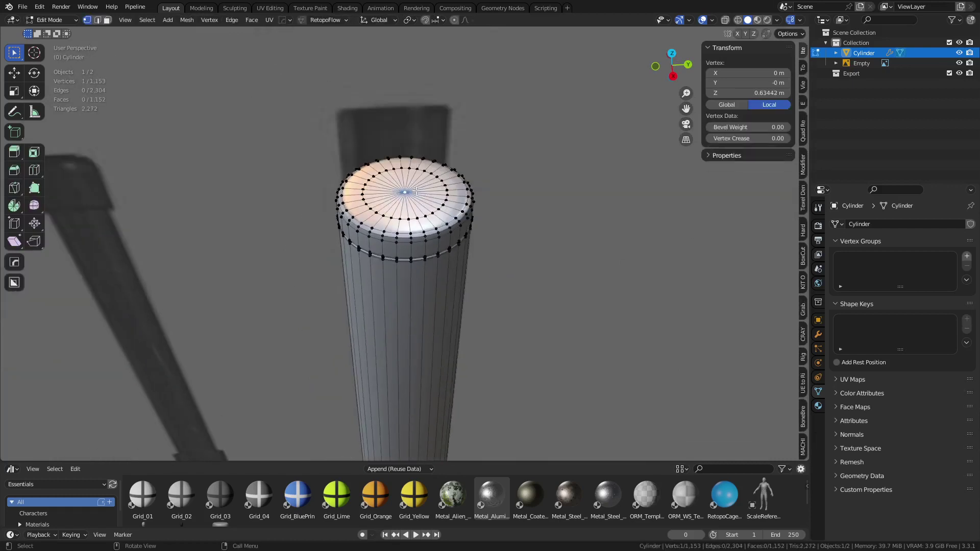
mouse_move(467, 272)
alt+middle_down()
mouse_move(455, 265)
mouse_move(458, 296)
mouse_move(461, 234)
mouse_move(449, 219)
mouse_move(460, 263)
alt+middle_up()
key(g)
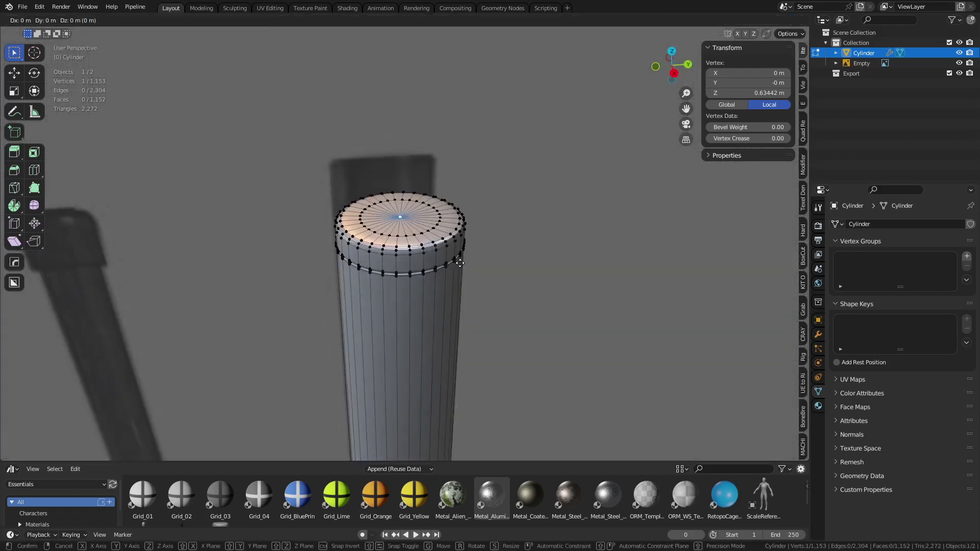
key(z)
click(462, 236)
key(Tab)
click(465, 232)
scroll(469, 227, up, 6)
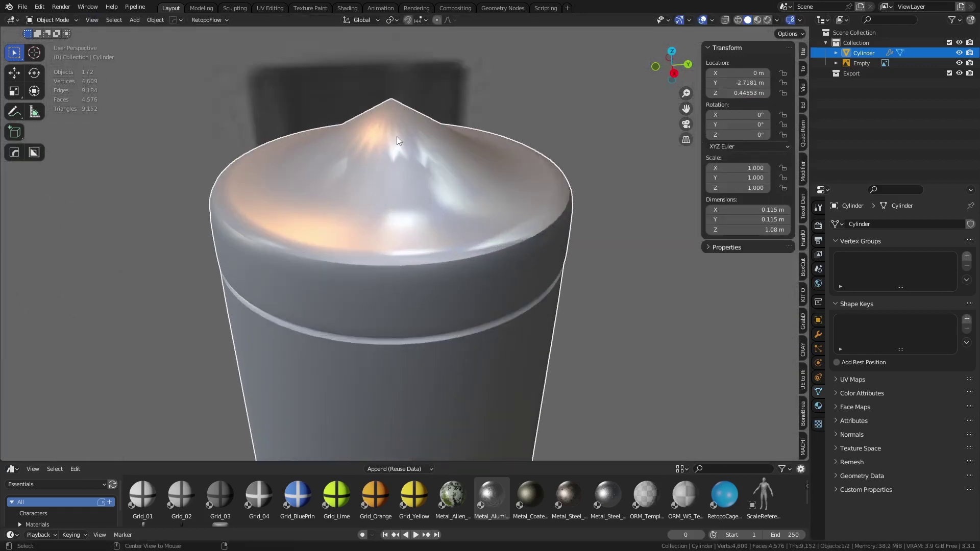
scroll(408, 258, up, 5)
alt+middle_drag(389, 247, 479, 296)
Delete the top cap's center vertex and close the resulting hole with Grid Fill along its edge loop.
key(Tab)
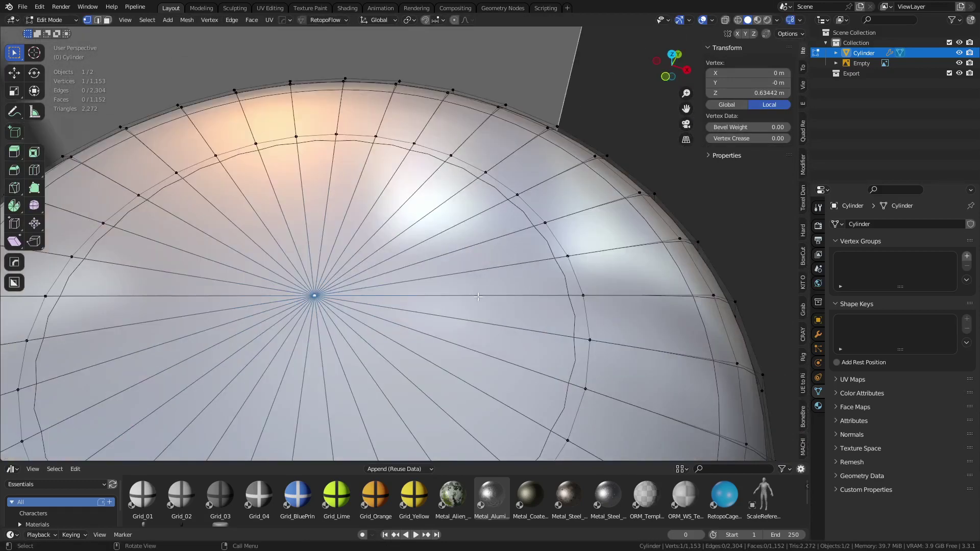
key(x)
click(460, 287)
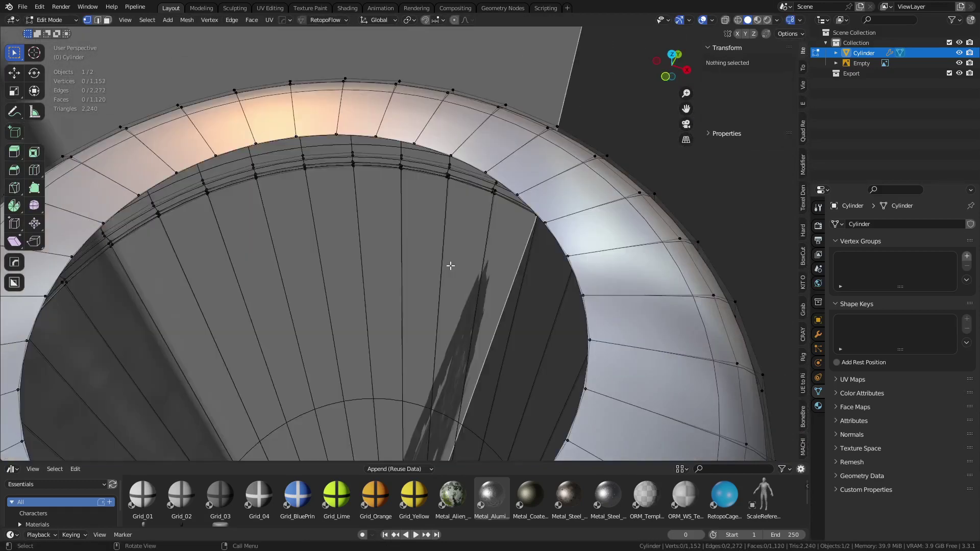
alt+click(575, 265)
key(ctrl+f)
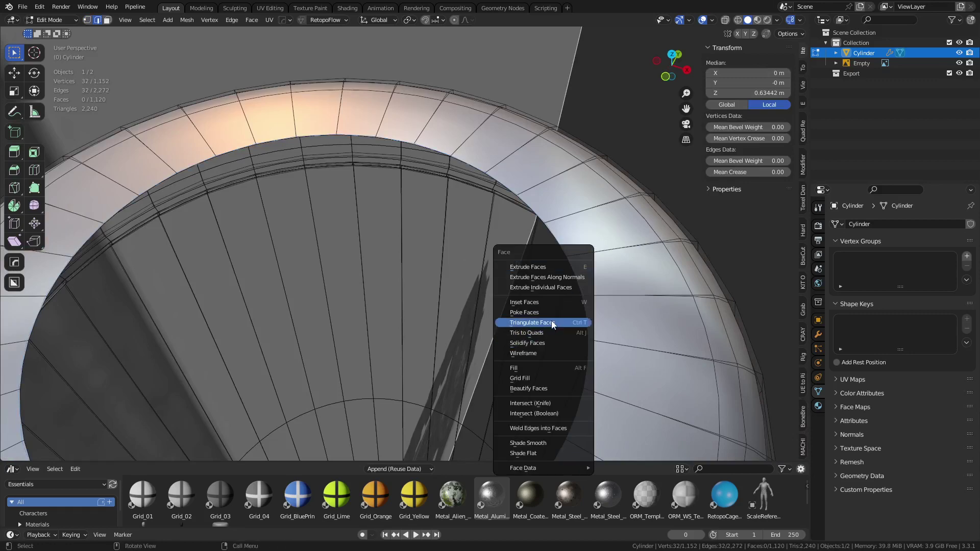
click(552, 378)
Try raising the grid-filled cap's center vertex about 0.016 m along Z with smooth proportional editing at a radius of about 0.084 m.
middle_drag(552, 375, 562, 251)
key(1)
click(374, 230)
middle_drag(374, 231, 413, 248)
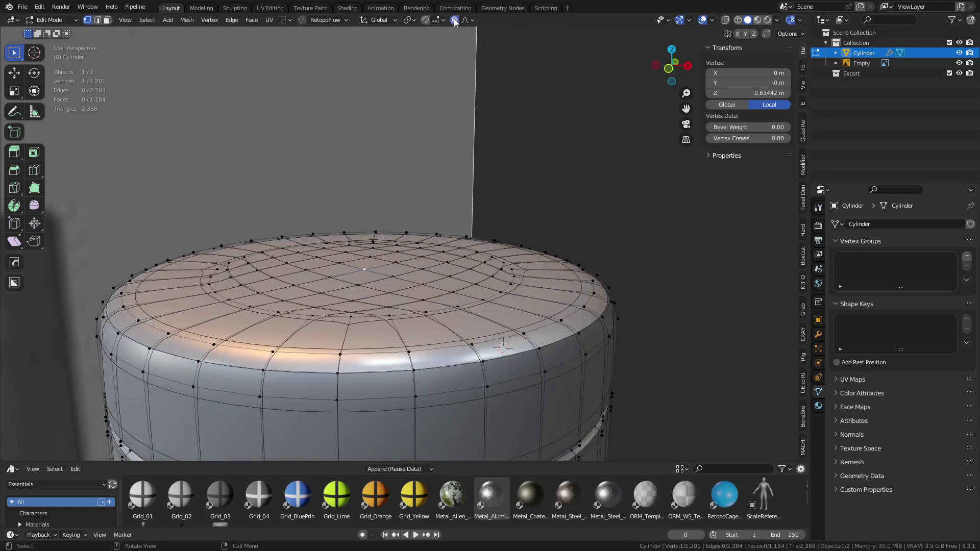
key(g)
key(z)
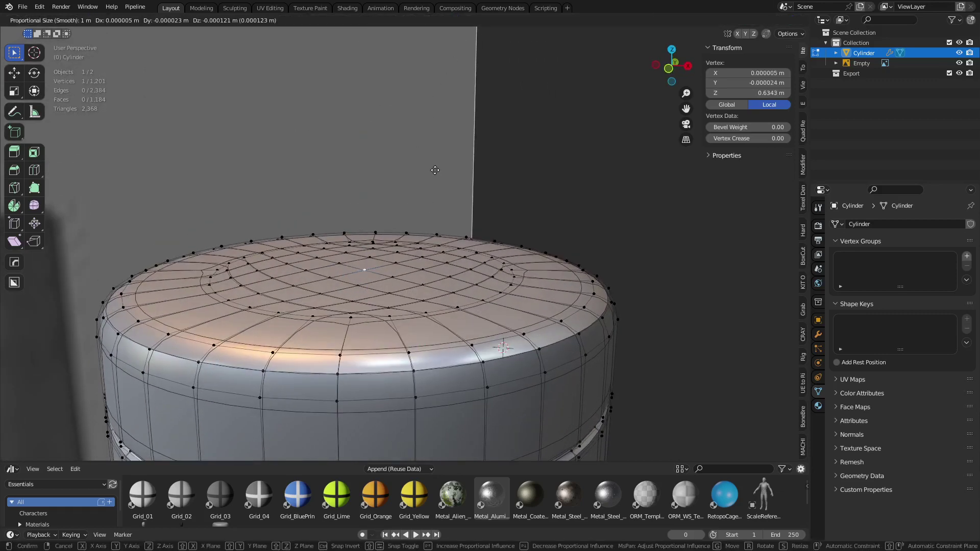
click(435, 170)
key(g)
key(z)
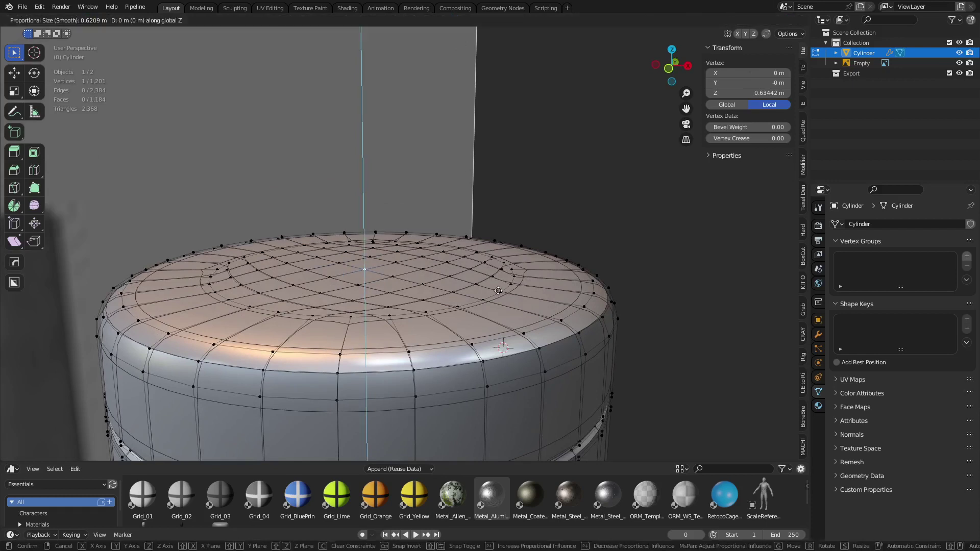
scroll(499, 290, up, 18)
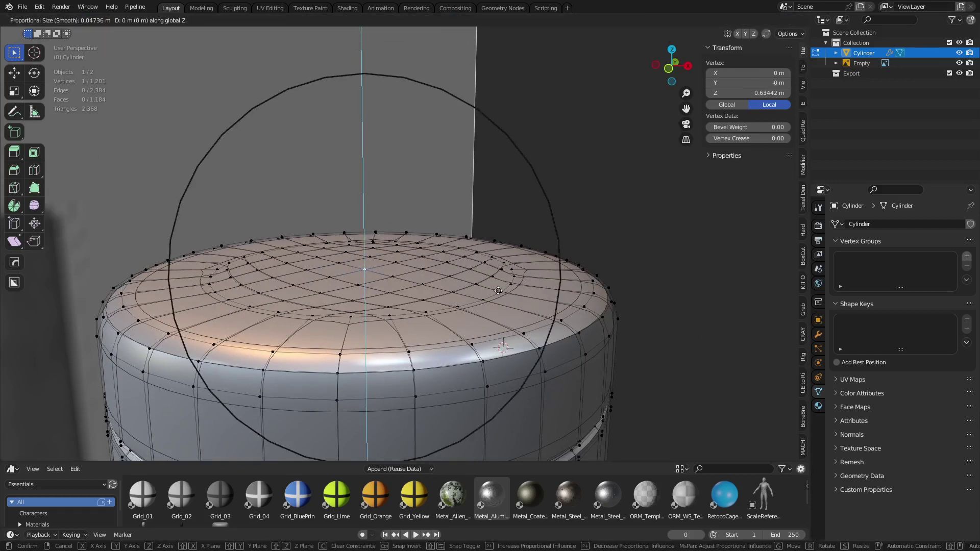
scroll(498, 291, down, 3)
scroll(488, 227, down, 4)
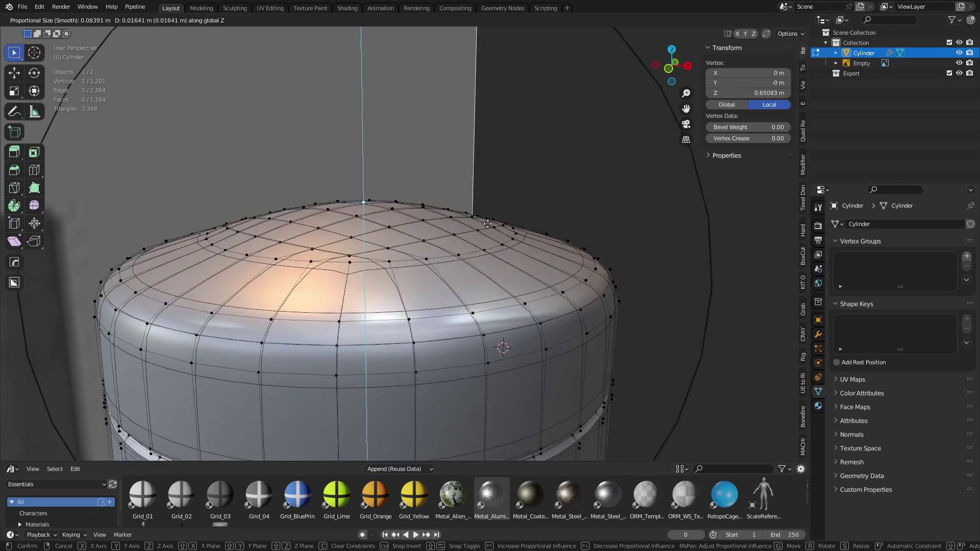
key(Escape)
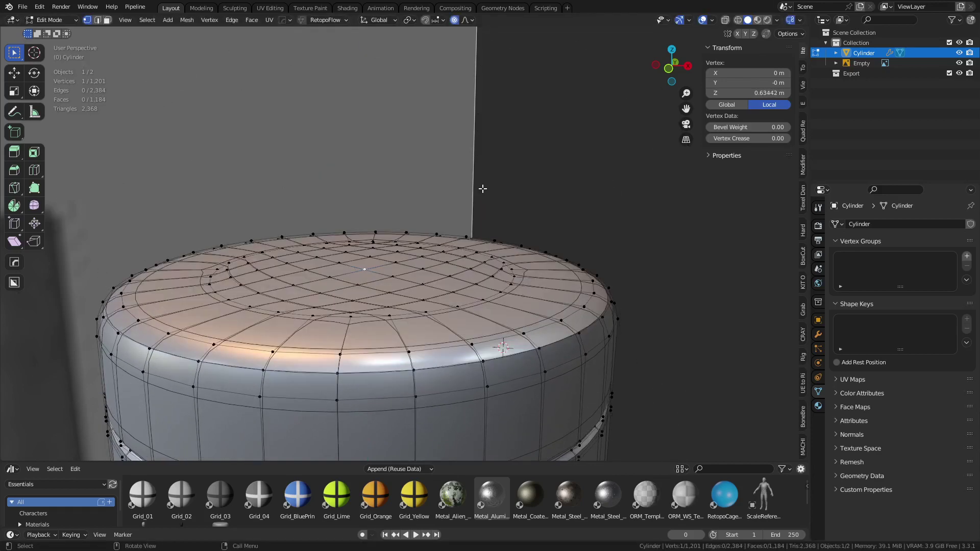
Try raising the cap's center vertex about 0.026 m along Z with the proportional radius enlarged to about 0.123 m.
middle_drag(481, 186, 428, 245)
shift+middle_drag(598, 289, 350, 255)
key(g)
key(z)
scroll(493, 245, down, 2)
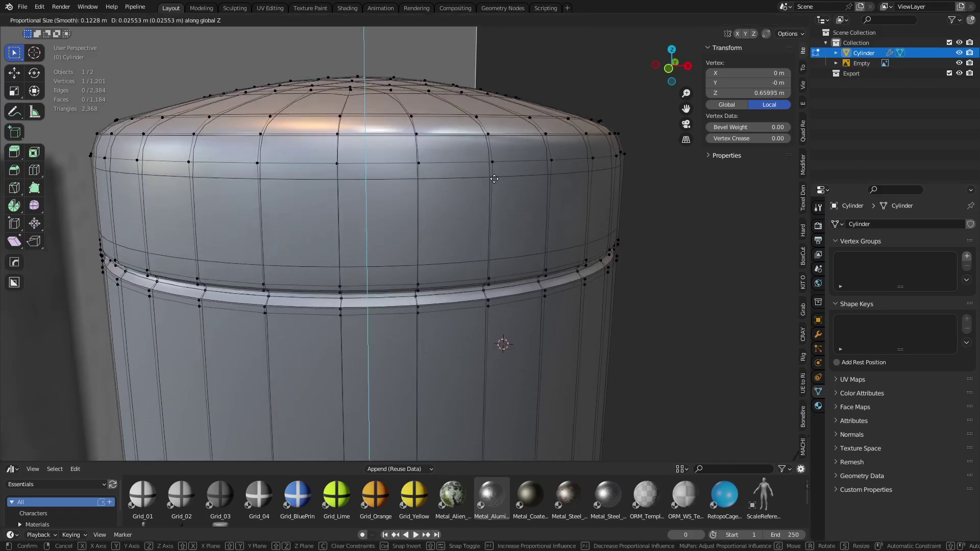
key(Escape)
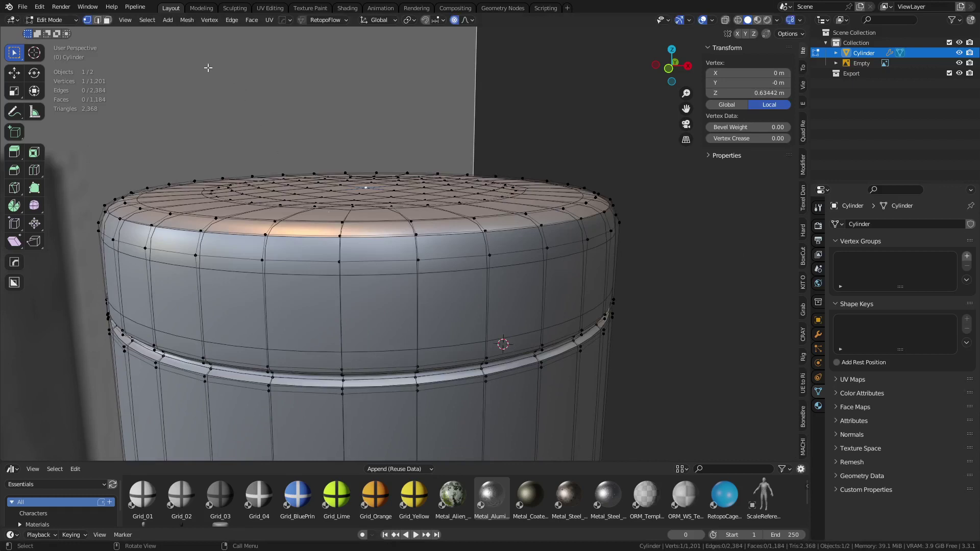
Grow the selection from the cap's center vertex to include the beveled rim faces, and hide all unselected geometry.
click(147, 20)
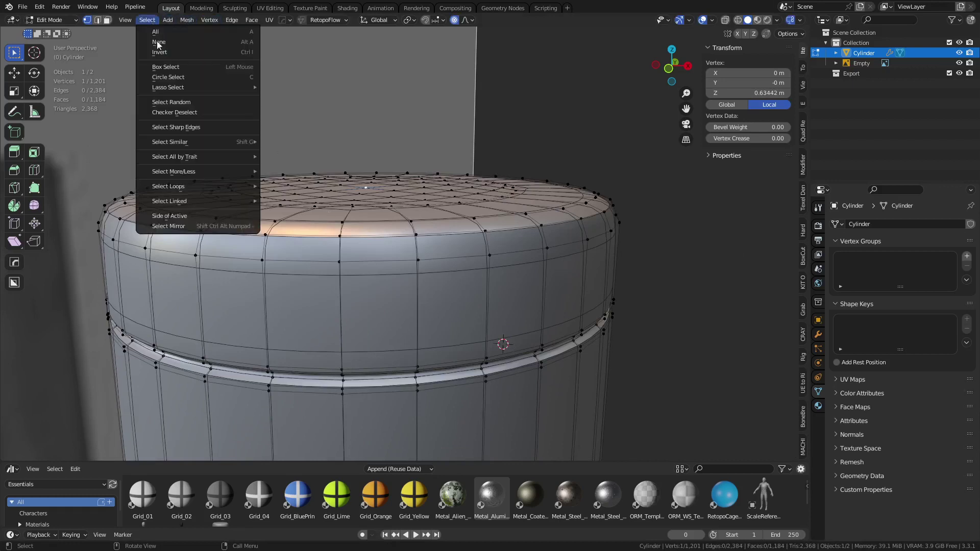
mouse_move(191, 172)
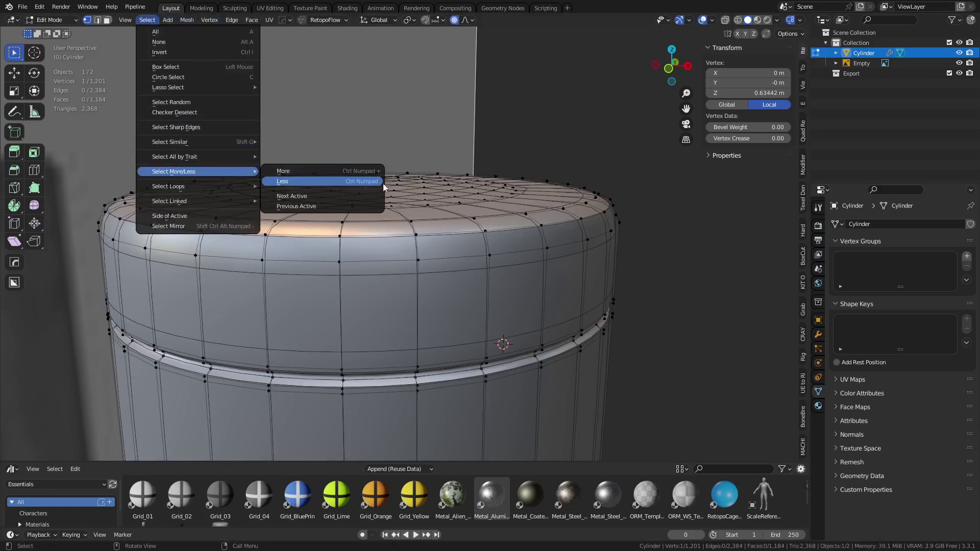
click(326, 171)
key(ctrl+KP_Add)
key(ctrl+KP_Add)
key(ctrl+KP_Add)
key(ctrl+KP_Add)
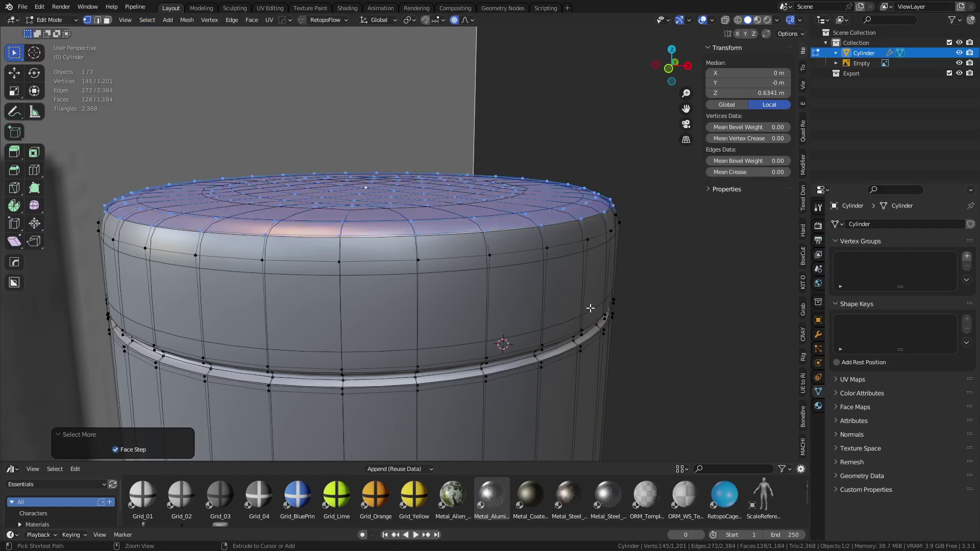
key(ctrl+KP_Add)
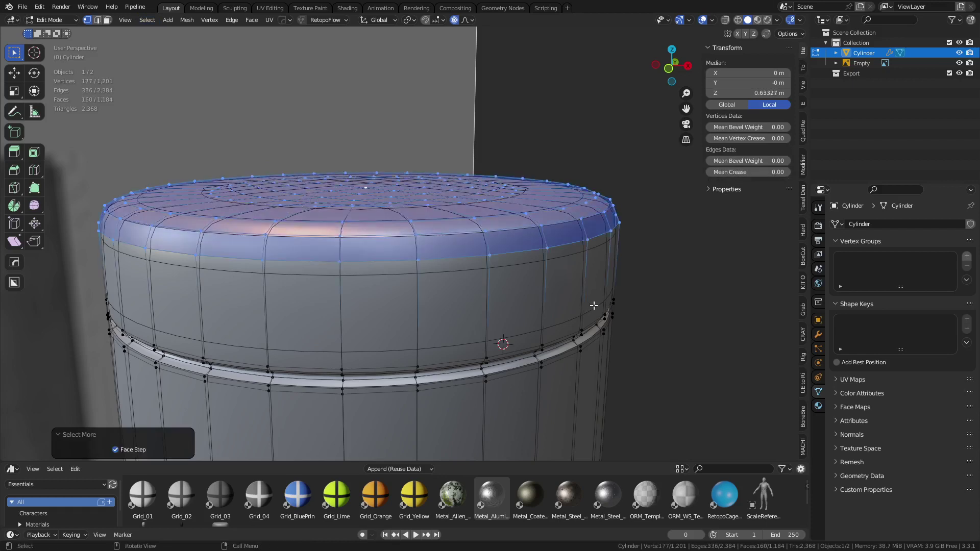
key(ctrl+KP_Subtract)
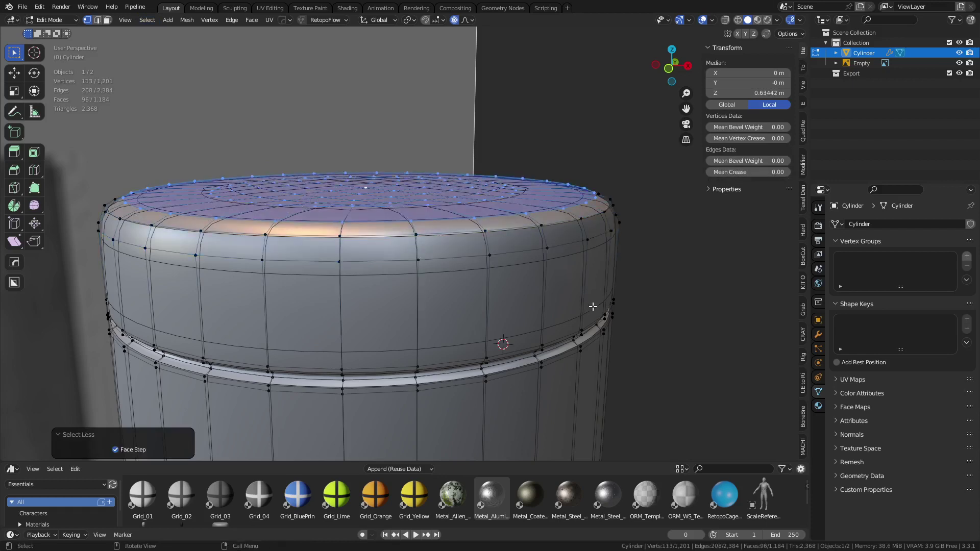
key(ctrl+KP_Add)
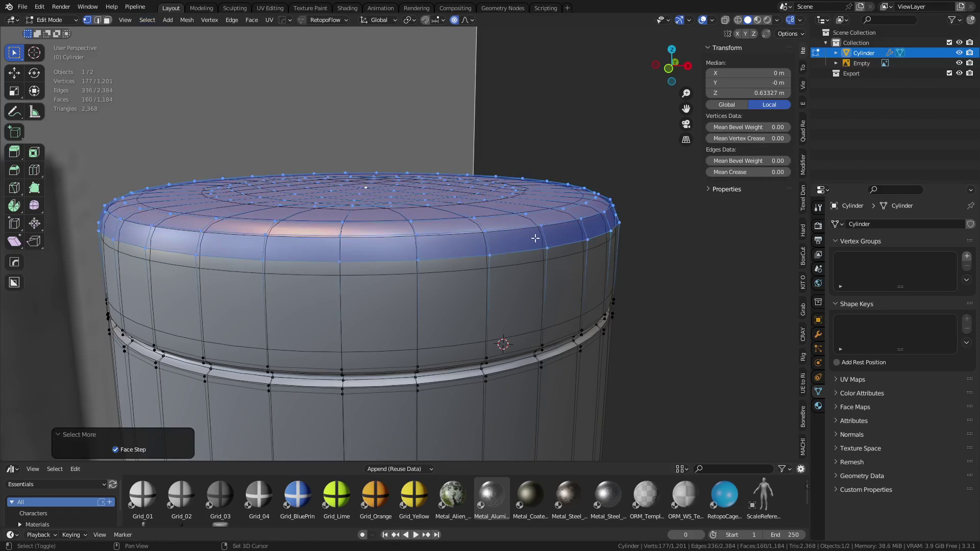
key(shift+h)
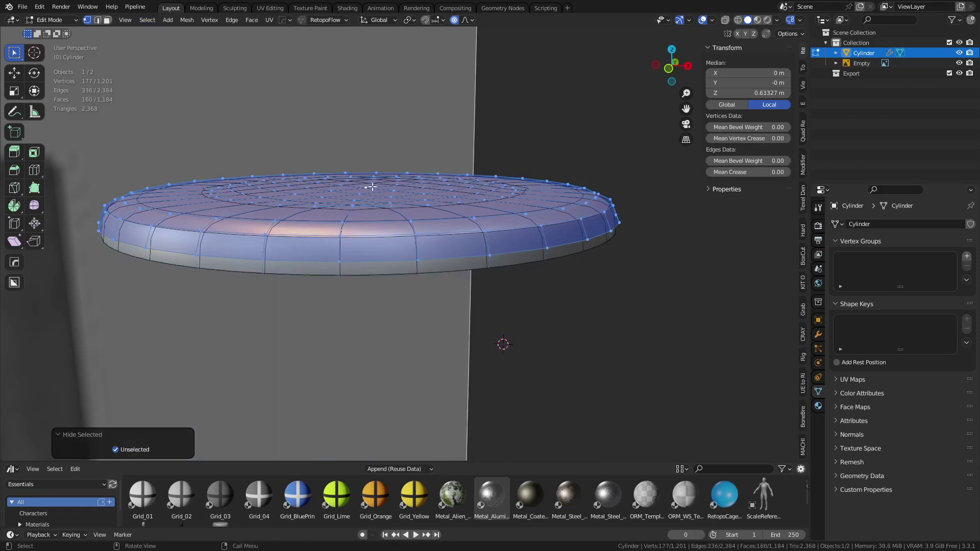
Raise the isolated cap's center vertex about 0.069 m along Z with smooth proportional editing, size 0.198, to form a dome.
middle_drag(374, 199, 376, 245)
click(362, 159)
middle_drag(538, 289, 532, 206)
scroll(531, 264, down, 3)
middle_drag(532, 252, 530, 261)
key(g)
key(z)
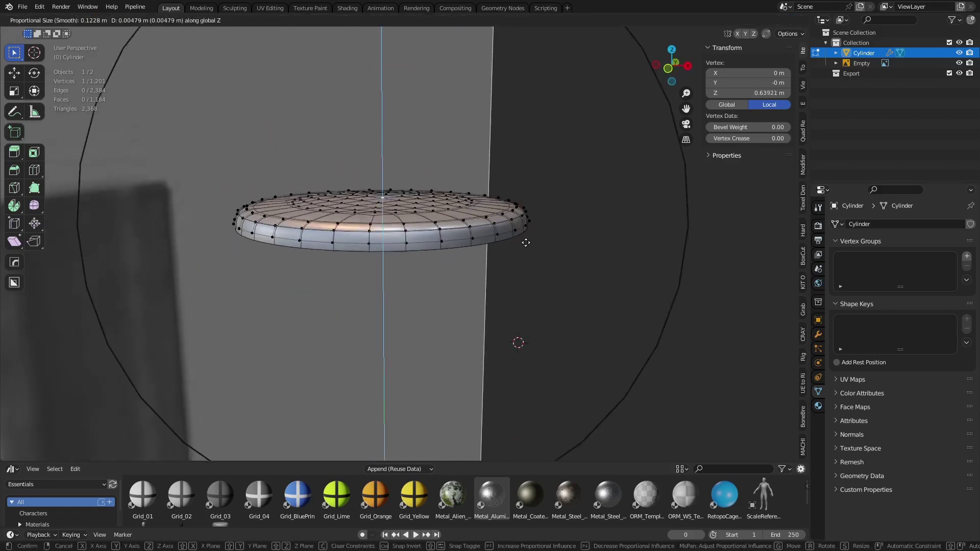
scroll(533, 156, down, 2)
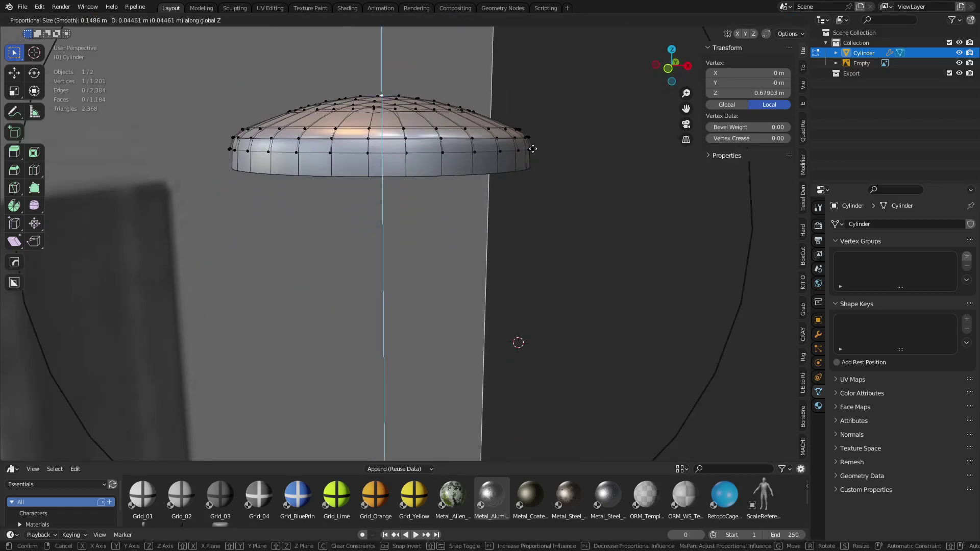
scroll(534, 128, down, 3)
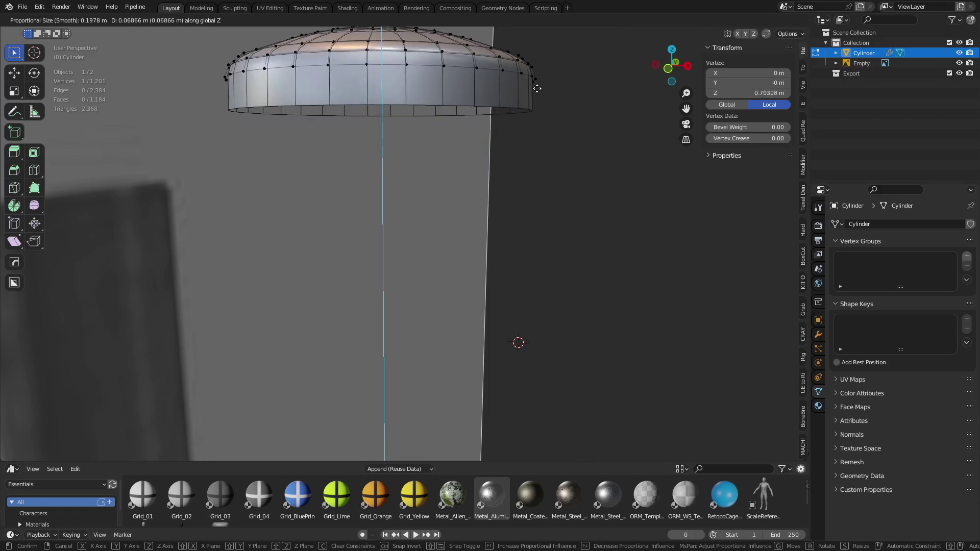
click(538, 89)
middle_drag(411, 153, 411, 181)
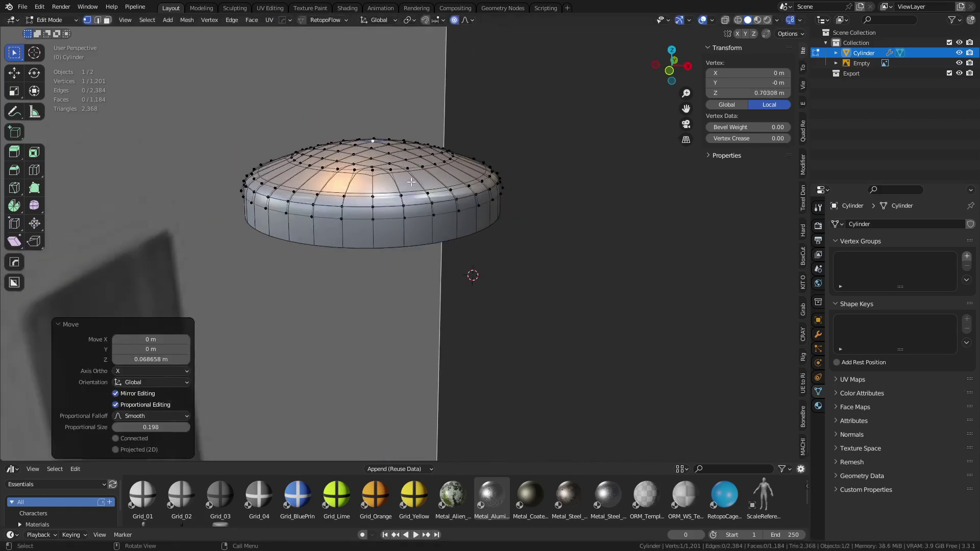
Reveal the hidden antenna geometry and grow the selection from the dome's center vertex to the beveled rim.
key(alt+h)
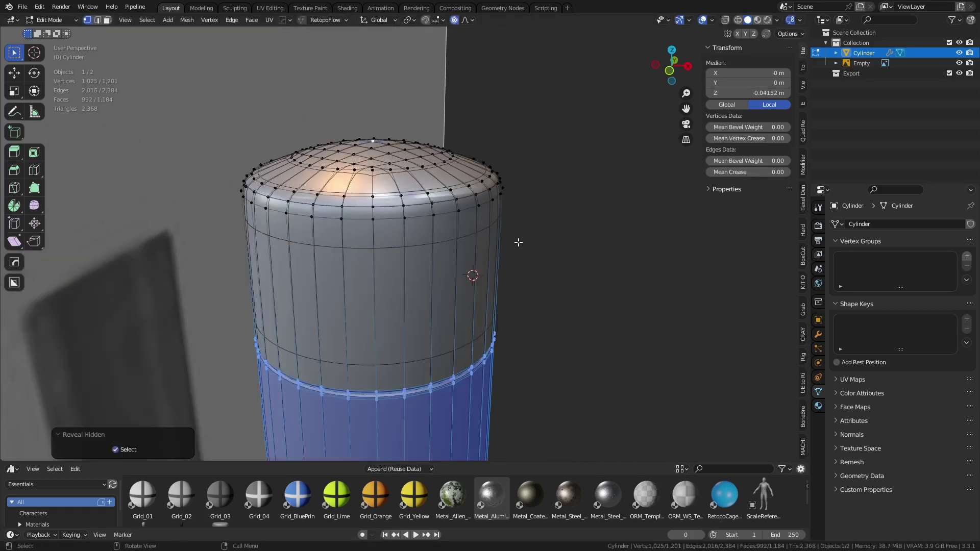
mouse_move(516, 243)
middle_down()
mouse_move(587, 313)
mouse_move(507, 230)
middle_up()
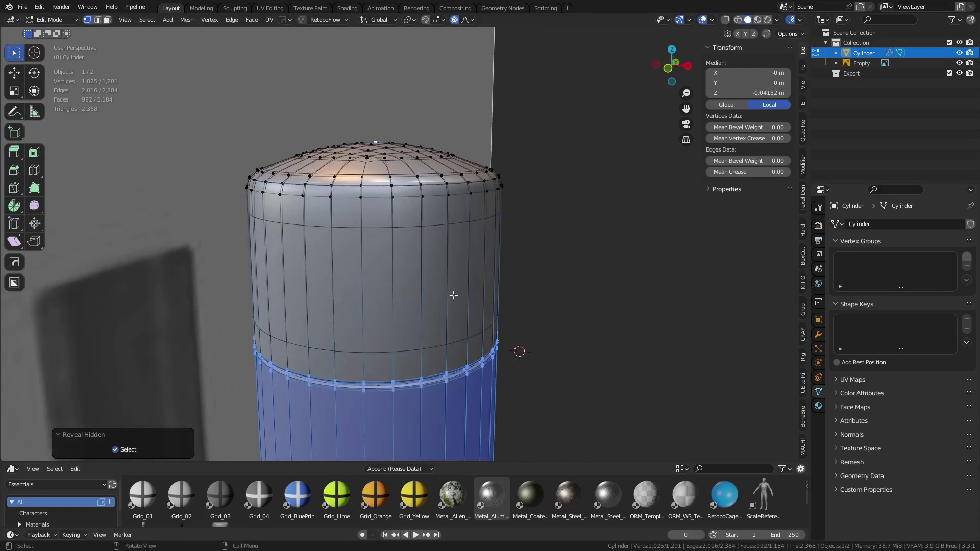
middle_drag(391, 211, 399, 225)
click(374, 143)
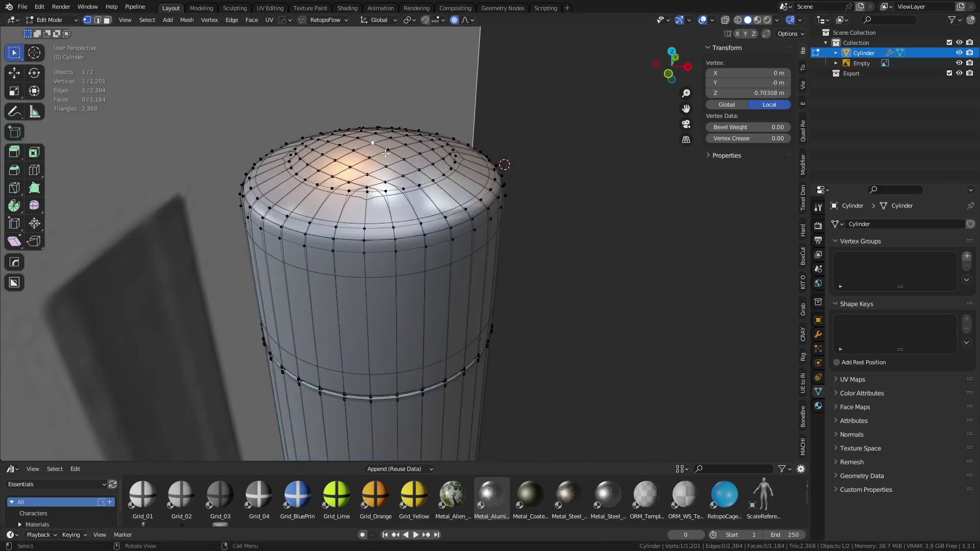
key(ctrl+KP_Add)
key(ctrl+KP_Add)
key(ctrl+KP_Add)
key(ctrl+KP_Add)
key(ctrl+KP_Add)
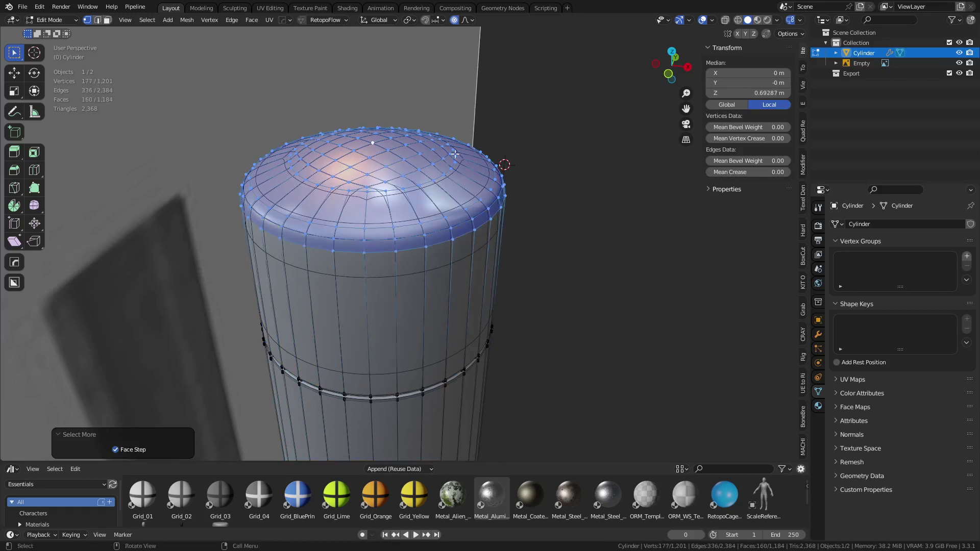
Try lowering the selected domed cap about 0.05 m along Z with proportional editing off.
click(454, 22)
middle_drag(513, 224, 504, 199)
key(g)
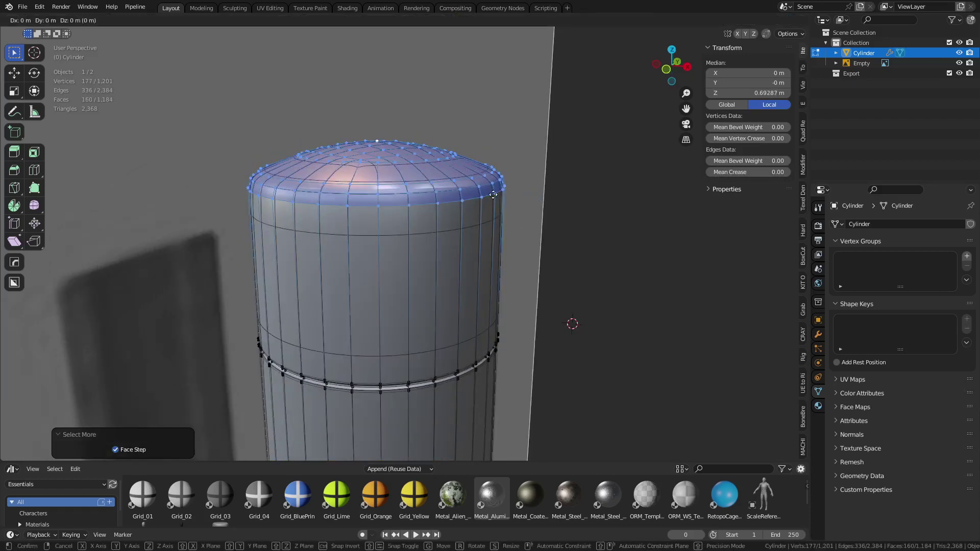
key(z)
click(507, 299)
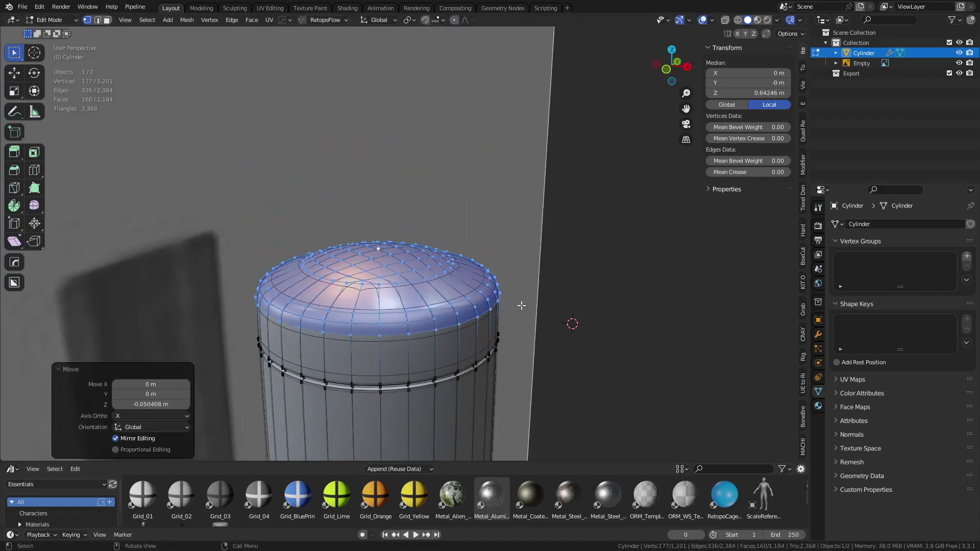
key(ctrl+z)
Undo the doming and the reveal of hidden geometry, back to the isolated flat cap with its faces selected.
key(ctrl+Tab)
click(486, 307)
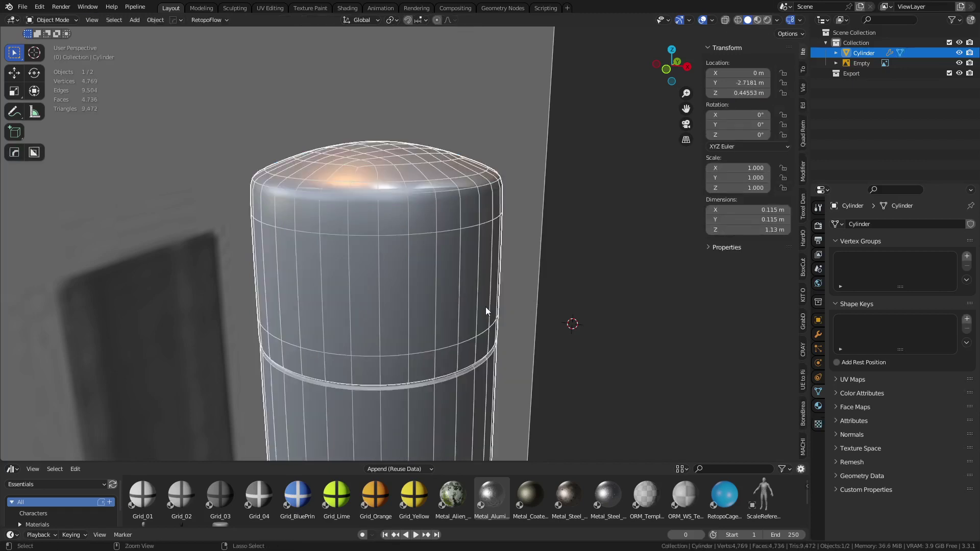
key(ctrl+z)
key(ctrl+z)
key(ctrl+z)
key(ctrl+z)
key(ctrl+z)
key(ctrl+z)
key(ctrl+z)
key(ctrl+z)
key(ctrl+z)
key(ctrl+z)
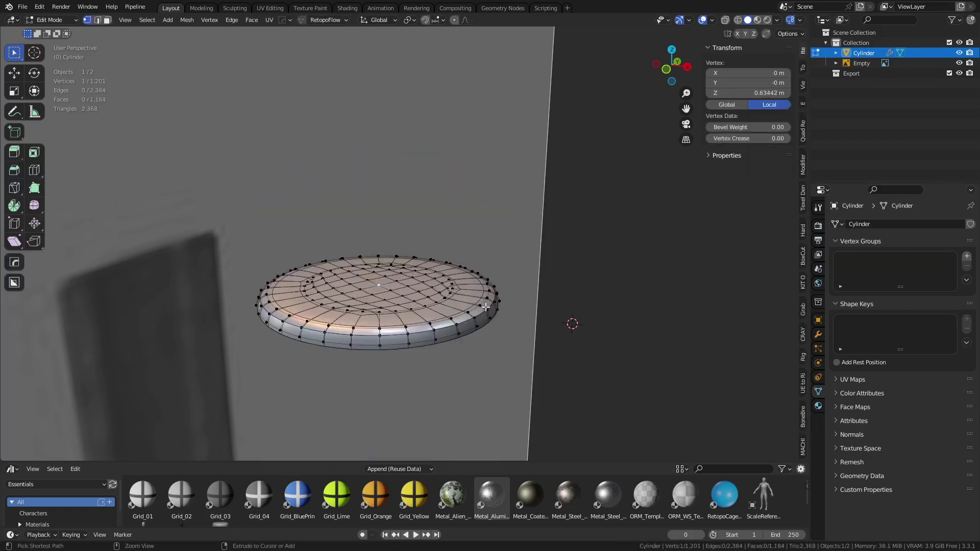
key(ctrl+Tab)
click(442, 302)
key(ctrl+Tab)
click(480, 300)
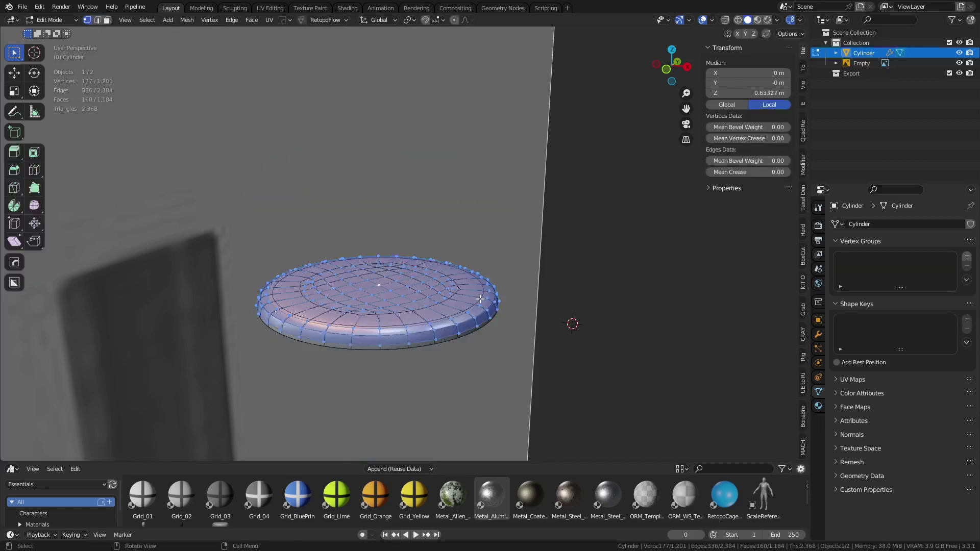
Reveal the hidden antenna geometry around the isolated cap.
key(alt+h)
middle_drag(479, 299, 479, 255)
middle_drag(514, 344, 426, 340)
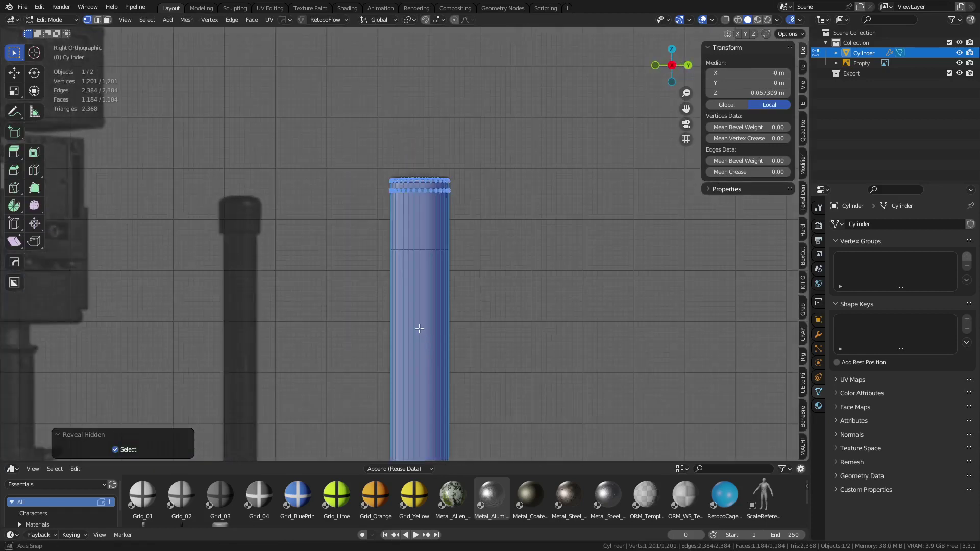
shift+middle_drag(471, 448, 418, 134)
middle_drag(403, 259, 421, 249)
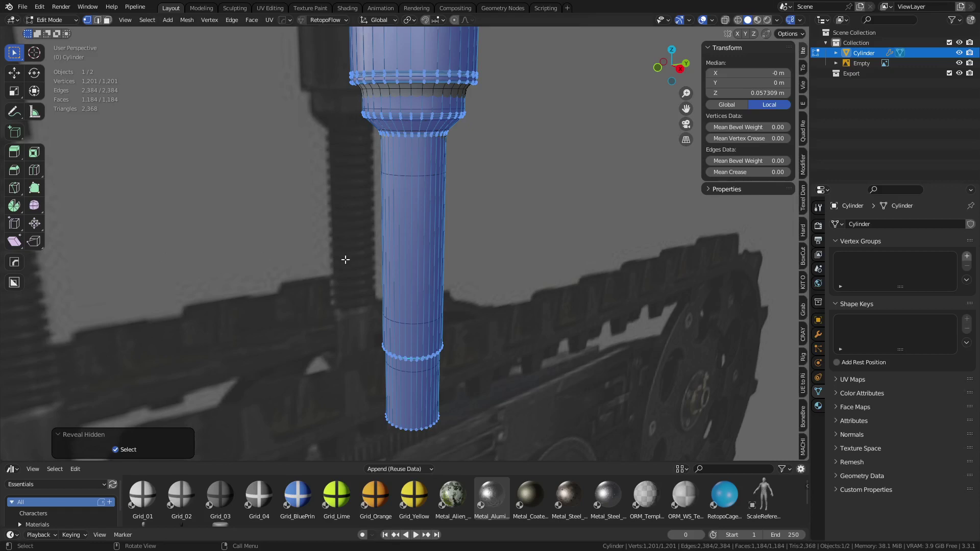
scroll(489, 211, up, 2)
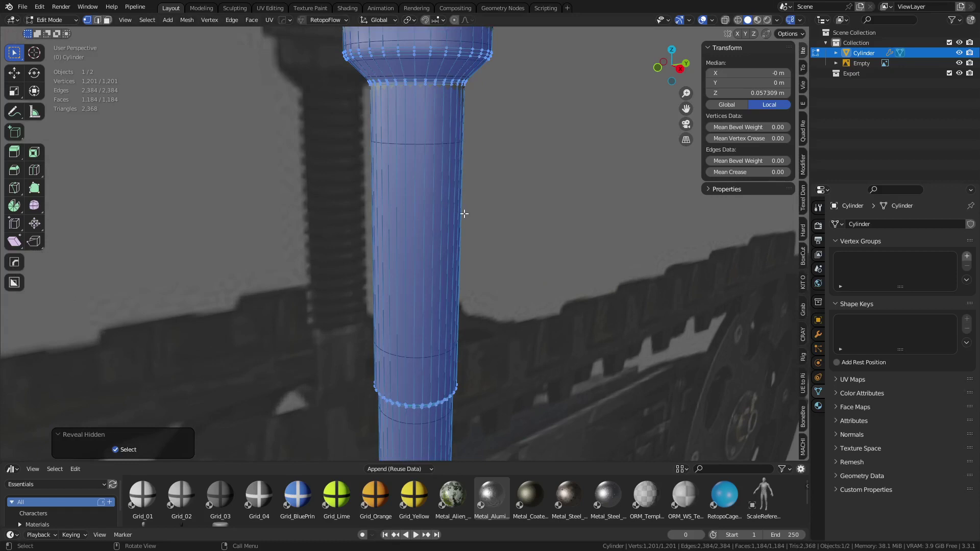
click(446, 213)
key(ctrl+Tab)
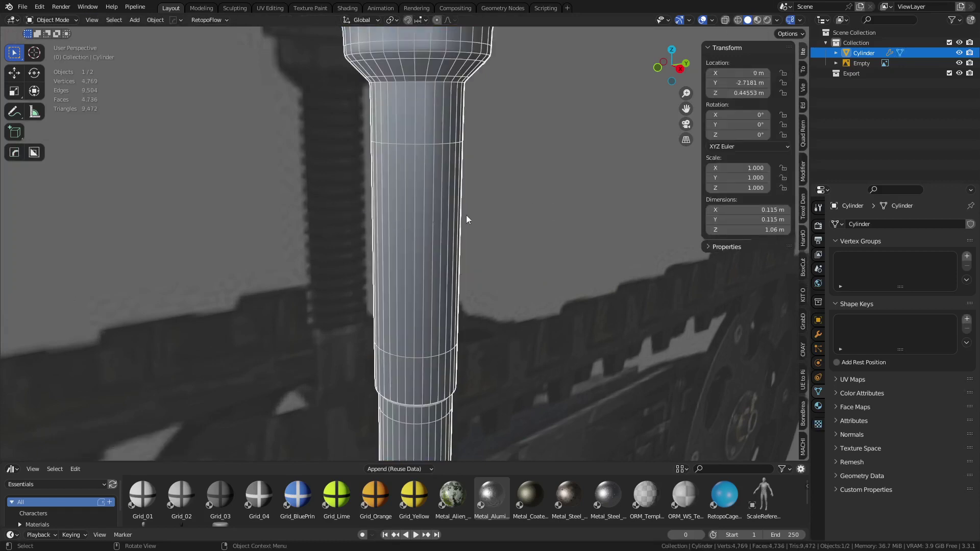
click(467, 215)
click(431, 214)
key(ctrl+Tab)
click(465, 216)
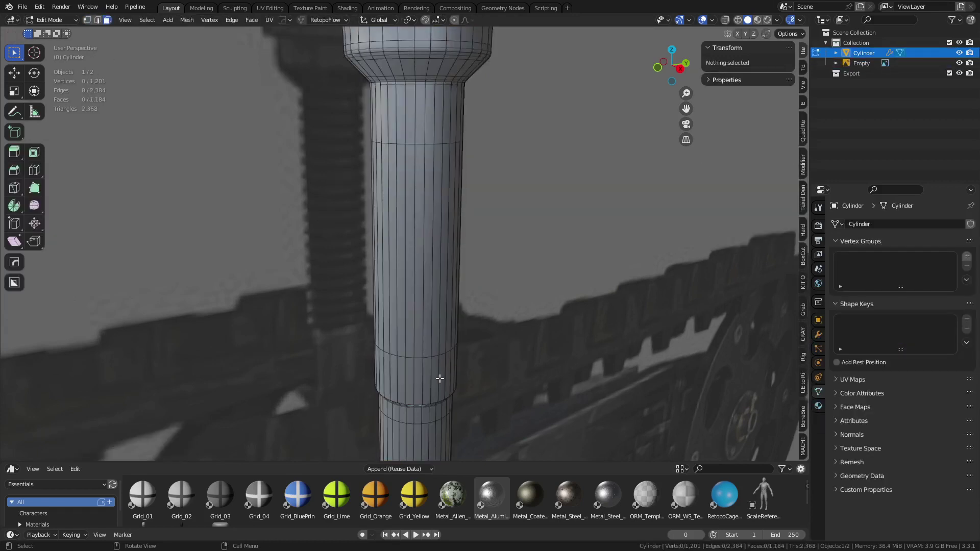
alt+click(417, 354)
alt+click(409, 356)
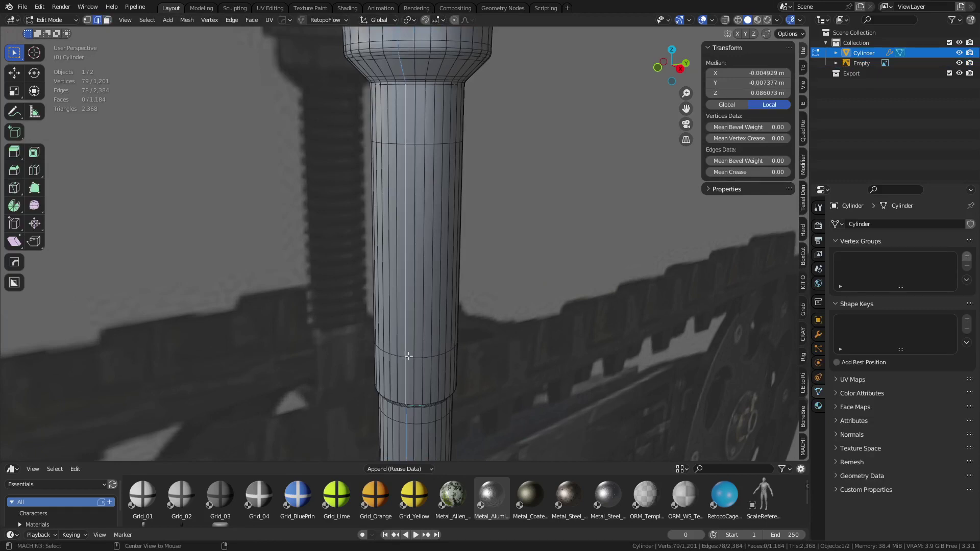
alt+click(410, 358)
key(Tab)
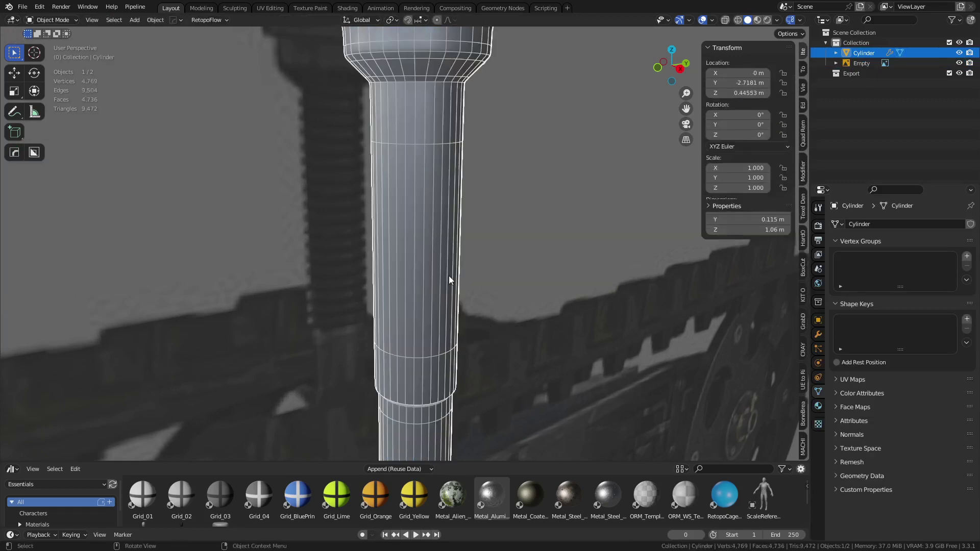
In Edit Mode, select the ring of long faces around the shaft below the taper and inset them by about 0.003 m.
click(515, 259)
middle_drag(516, 266, 411, 236)
click(411, 235)
key(ctrl+Tab)
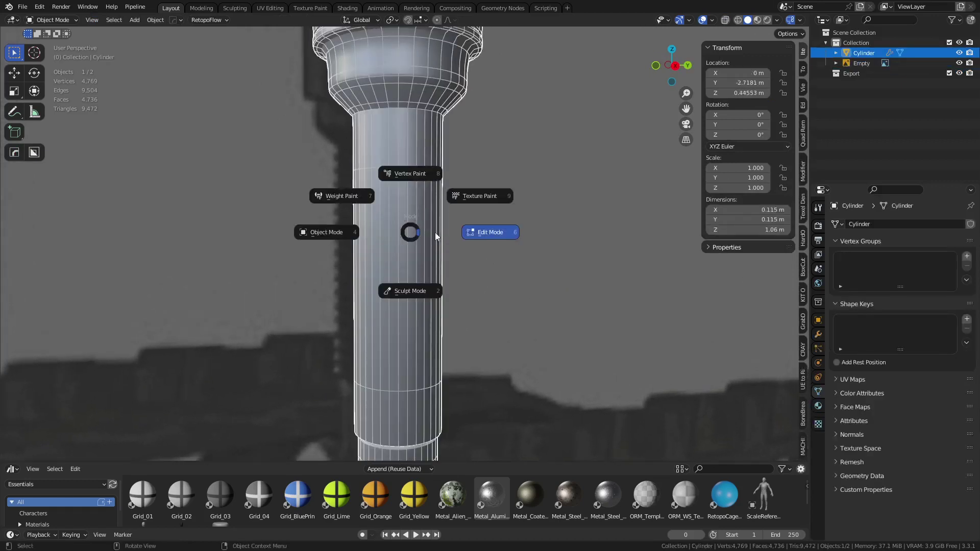
click(505, 233)
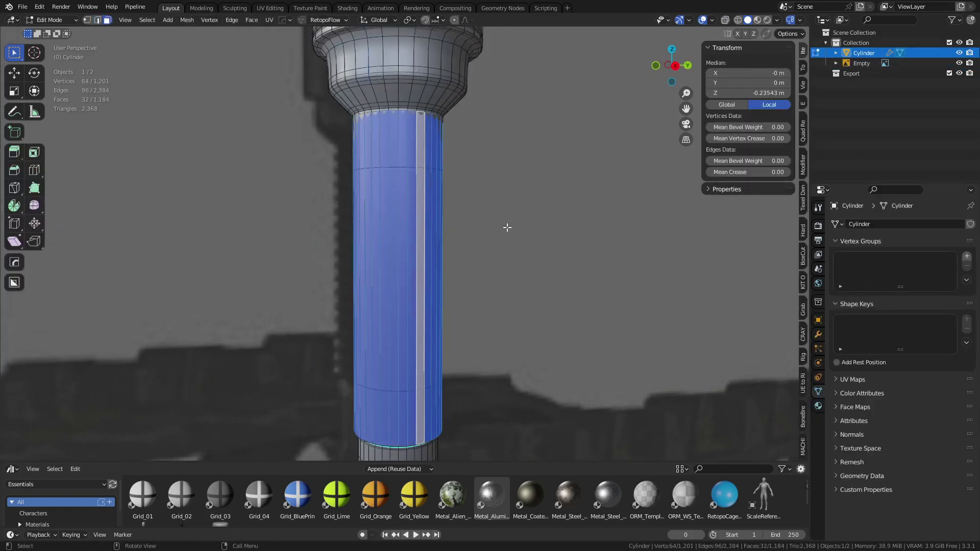
key(i)
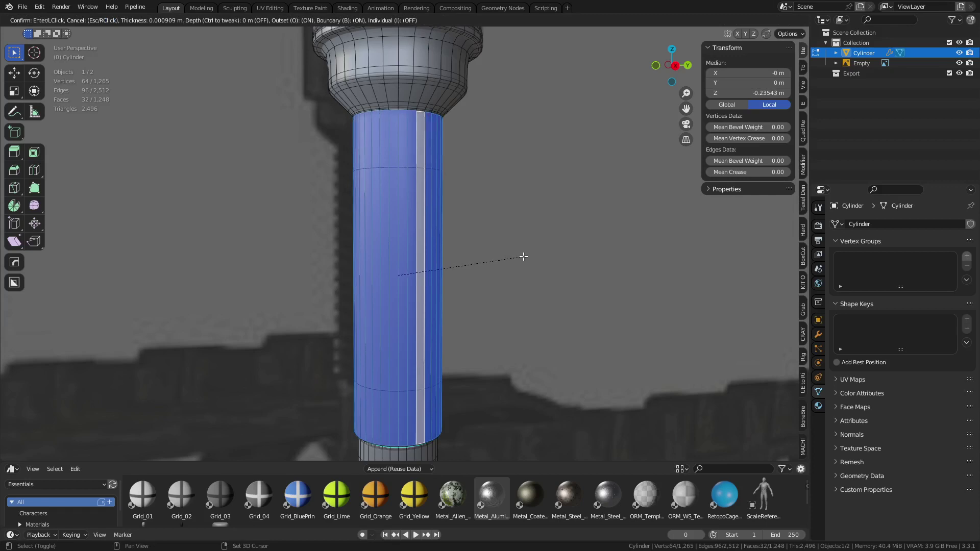
click(508, 252)
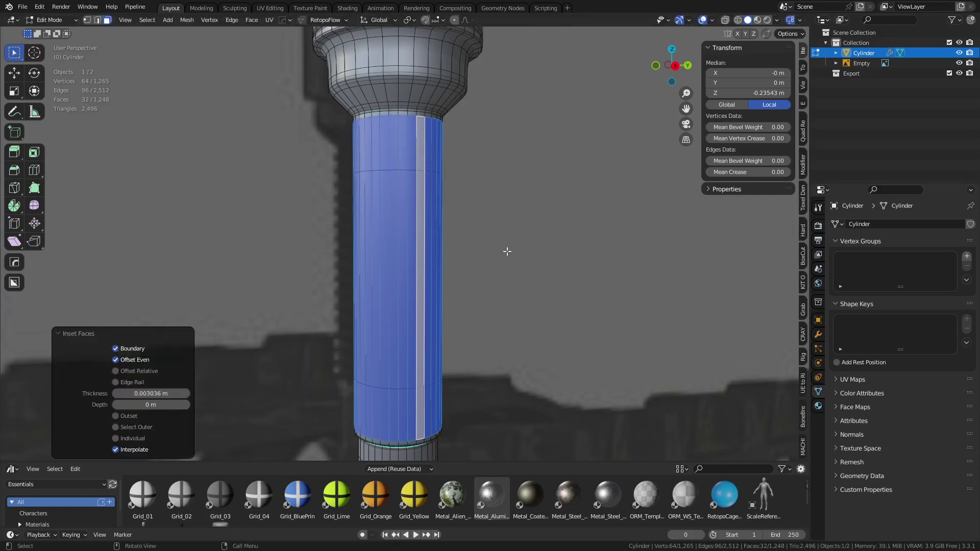
Add a MACHIN3tools thread to the inset faces with 17 threads, 0.80% depth, 4.98% fade and profile values 0.17, 0.22, 1.48 and 0.05.
right_click(510, 245)
mouse_move(510, 245)
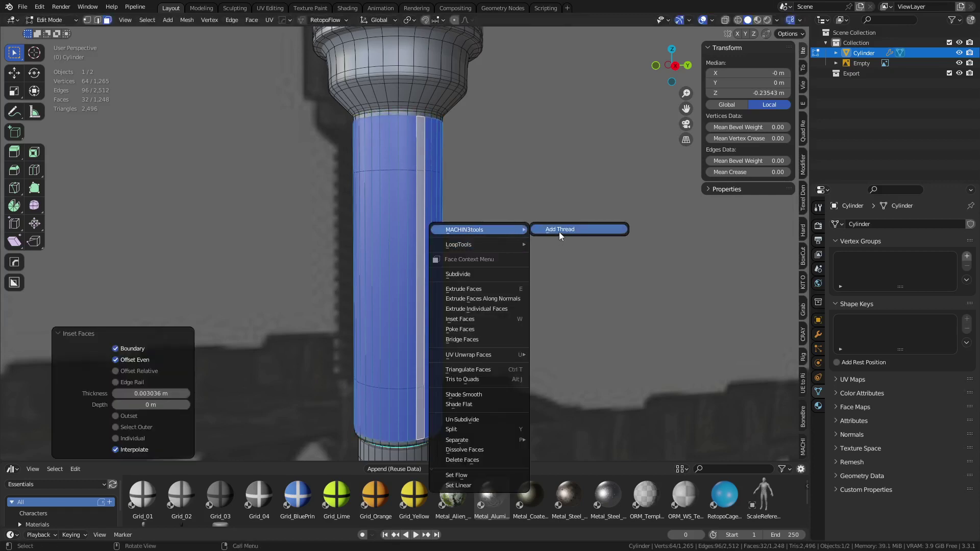
click(565, 230)
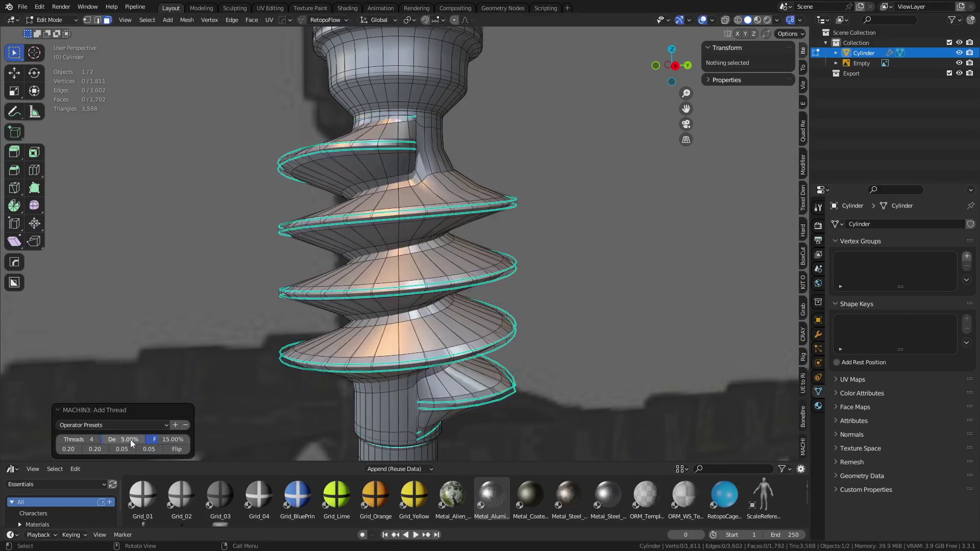
drag(130, 440, 153, 440)
drag(76, 440, 299, 450)
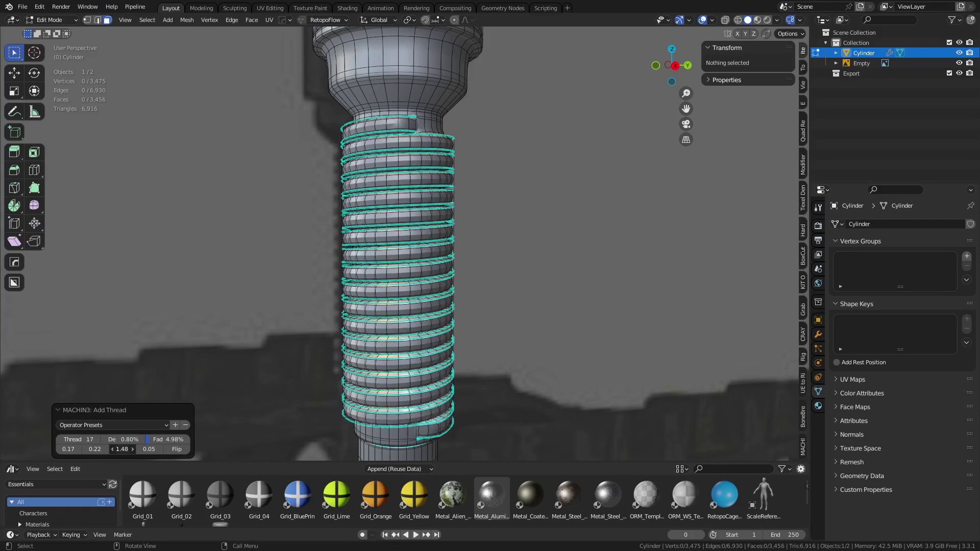
Set the new thread's fade to 29.48%.
middle_drag(474, 168, 424, 242)
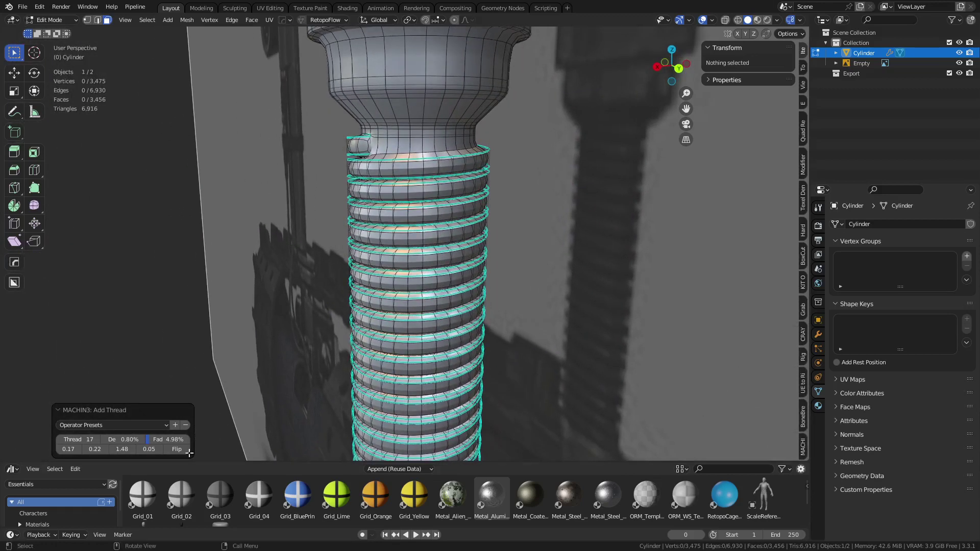
drag(165, 442, 184, 442)
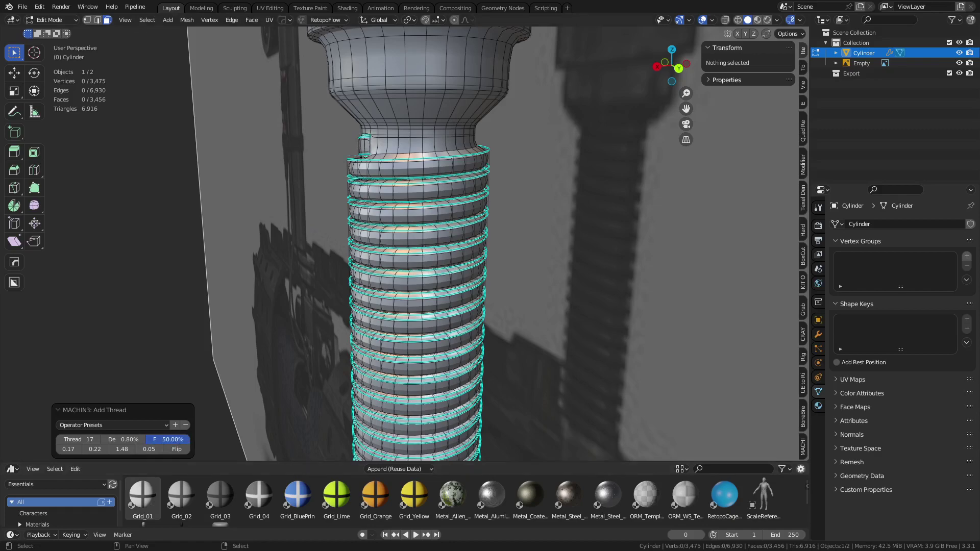
middle_drag(506, 220, 442, 247)
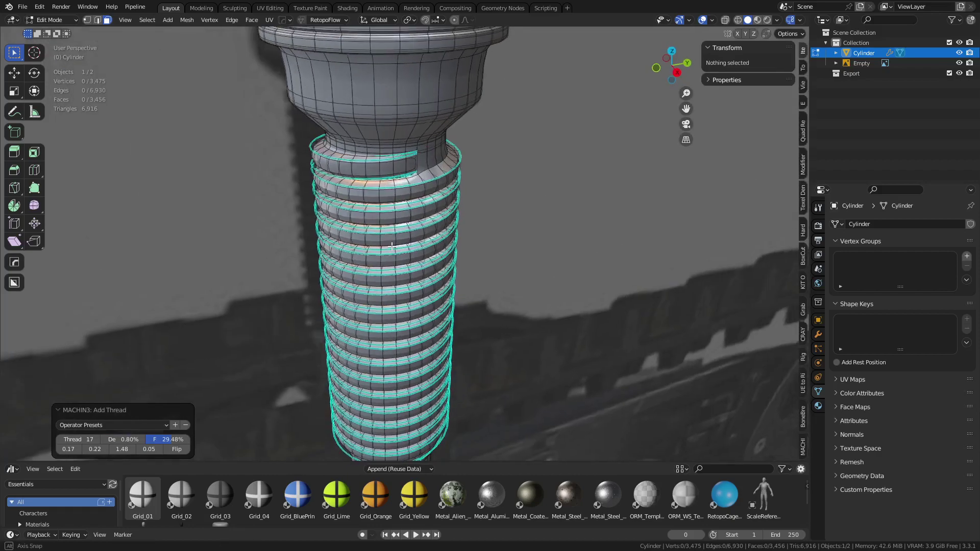
Switch to Object Mode and examine how the subdivided thread runs out into the shaft below the taper.
key(ctrl+Tab)
click(364, 247)
scroll(400, 195, up, 8)
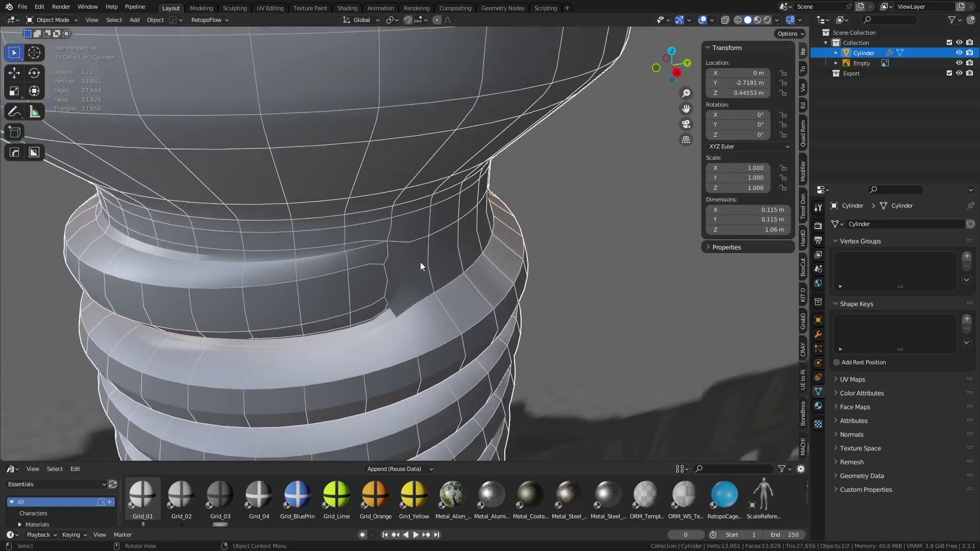
middle_drag(462, 316, 380, 242)
scroll(439, 288, down, 3)
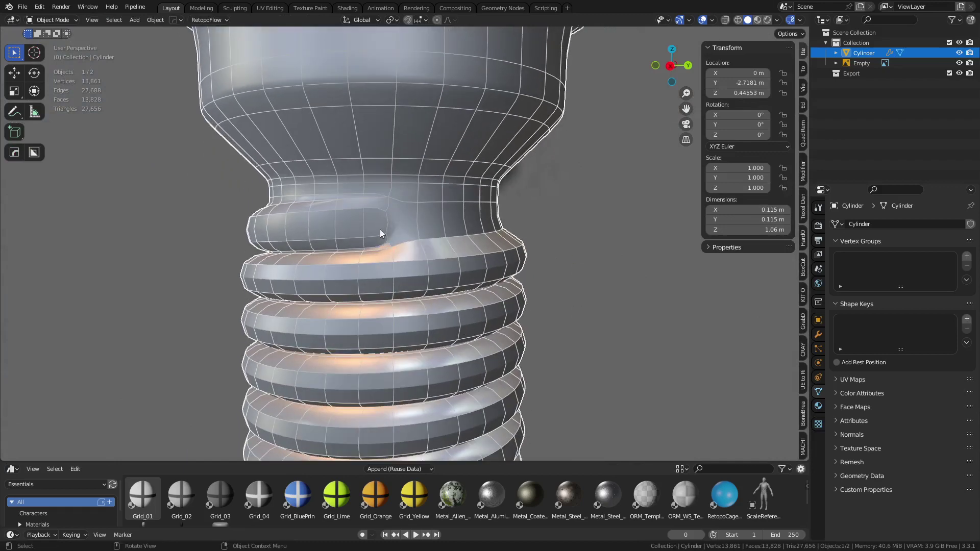
scroll(404, 240, down, 6)
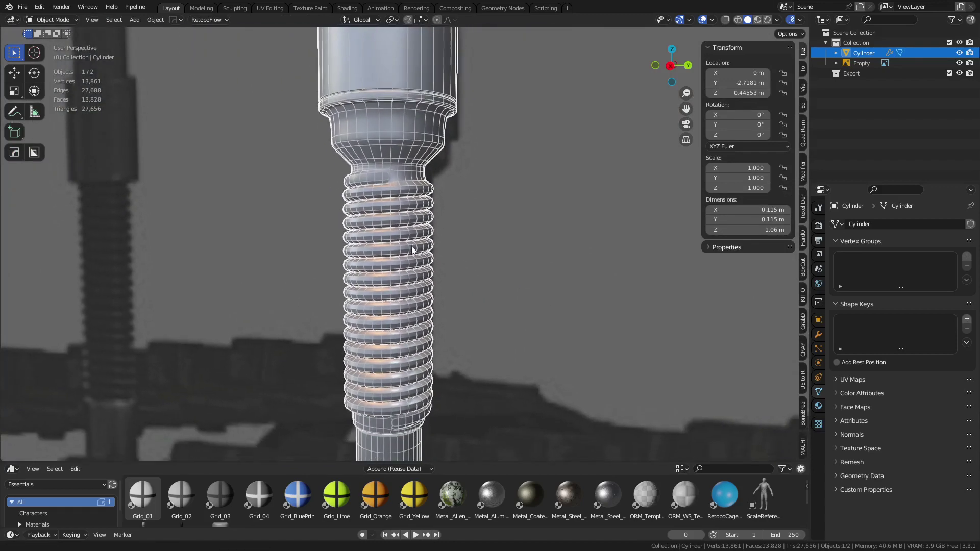
Hide the wireframe overlay and shade the whole antenna smooth, with Auto Smooth off.
shift+scroll(408, 244, down, 4)
right_click(405, 240)
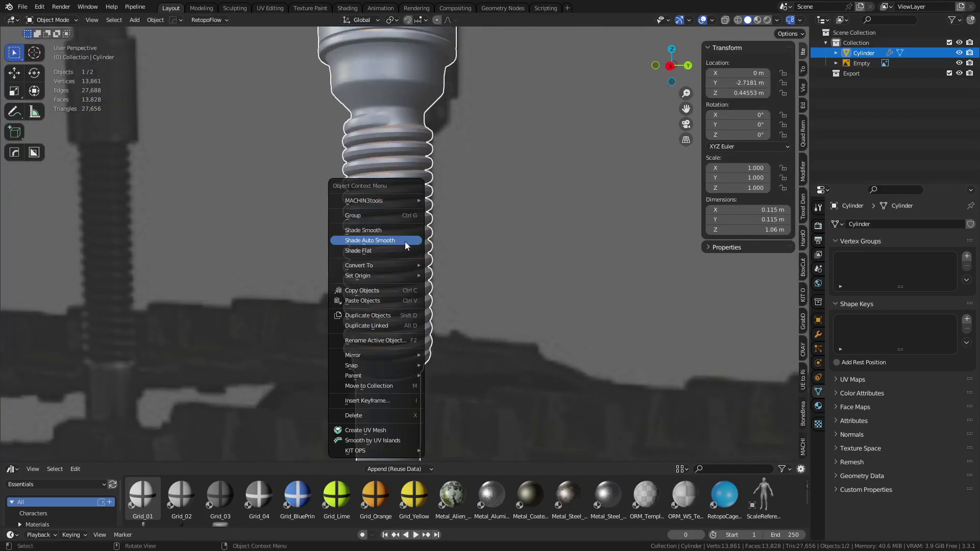
click(404, 242)
right_click(403, 247)
click(395, 231)
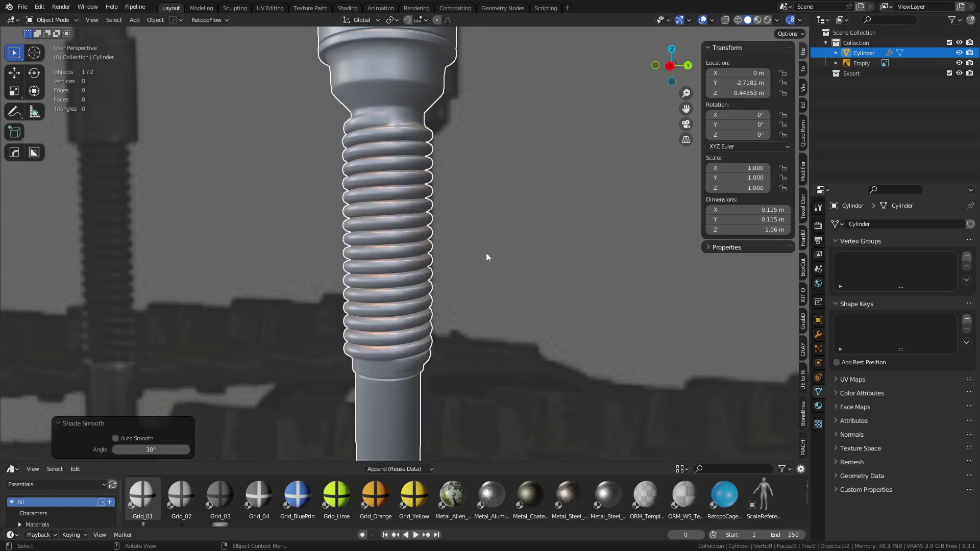
Display the antenna's modifiers and set its viewport subdivision level to 1.
click(818, 334)
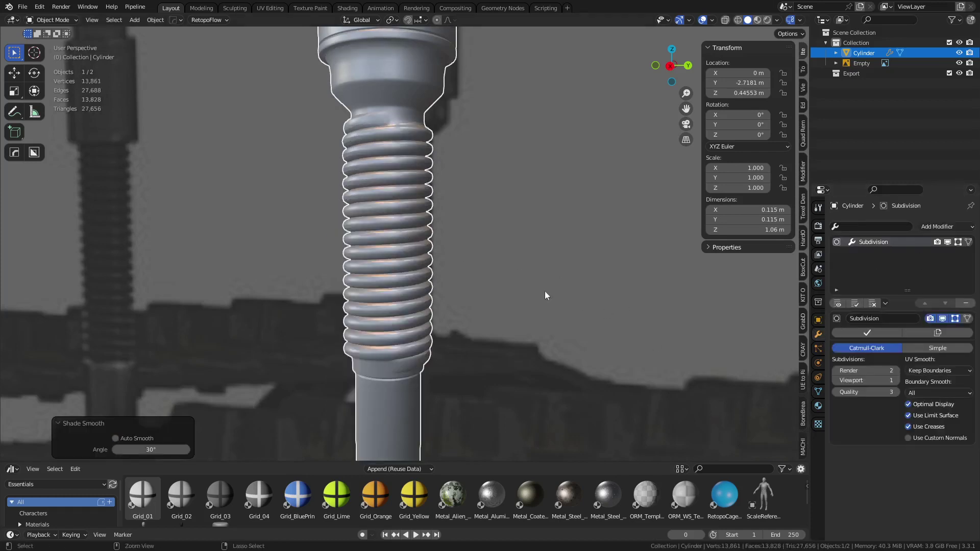
key(ctrl+1)
scroll(454, 281, up, 3)
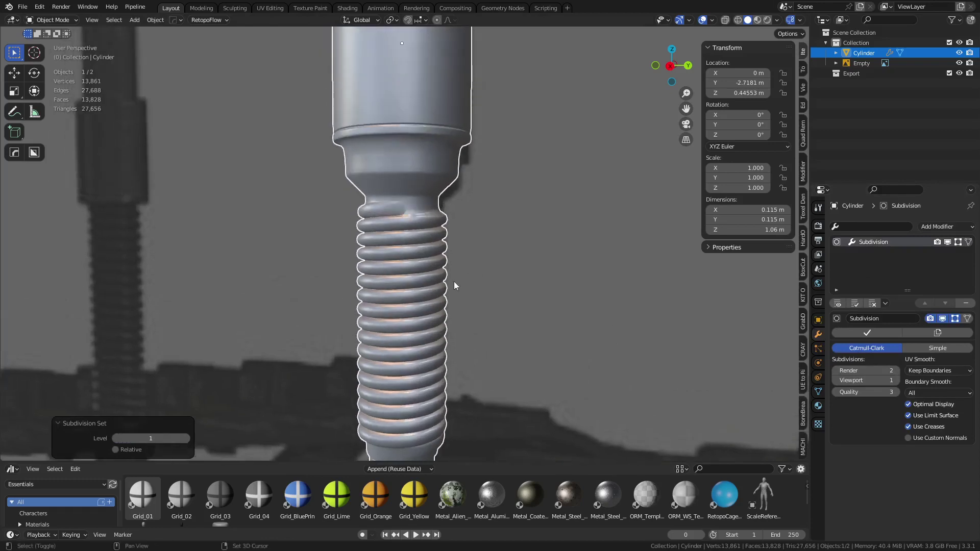
Examine the mesh topology at the upper and lower ends of the thread with the subdivided wireframe displayed.
scroll(403, 230, up, 2)
key(Tab)
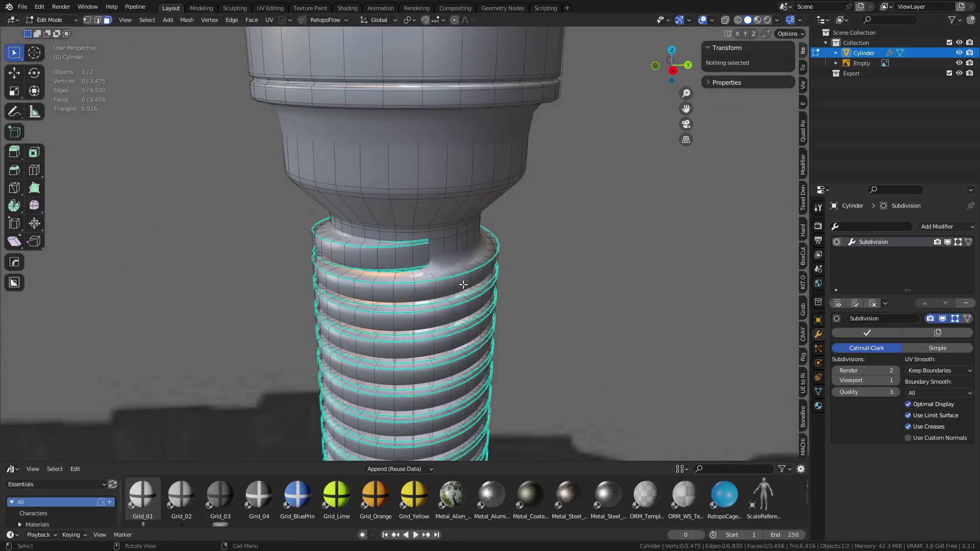
scroll(460, 266, up, 2)
key(ctrl+Tab)
click(332, 273)
middle_drag(310, 281, 257, 291)
middle_drag(396, 253, 468, 264)
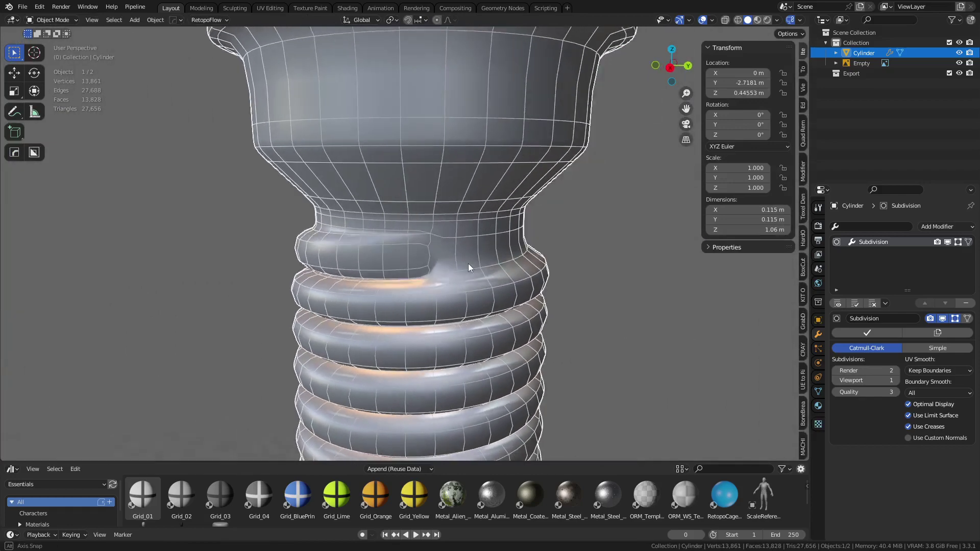
scroll(490, 262, down, 8)
middle_drag(431, 364, 407, 285)
scroll(406, 285, up, 6)
middle_drag(350, 172, 437, 289)
scroll(436, 289, up, 2)
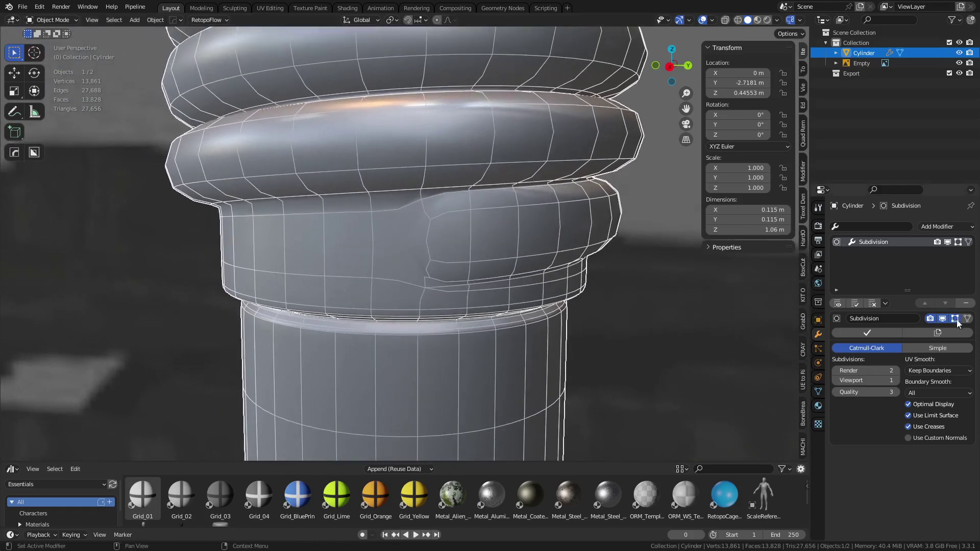
Turn off the Subdivision modifier's Edit Mode display and enter Edit Mode at the thread's lower end.
key(ctrl+Tab)
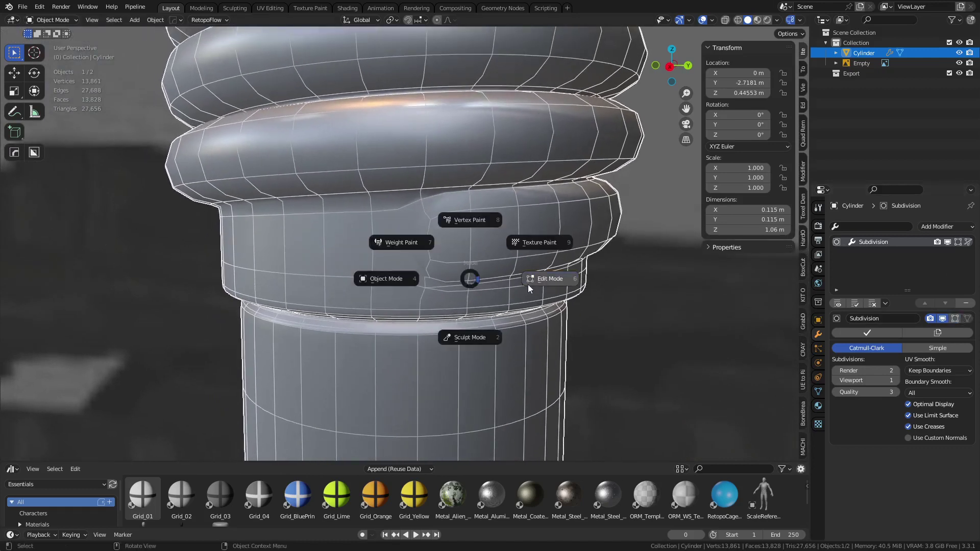
click(528, 284)
scroll(428, 281, up, 4)
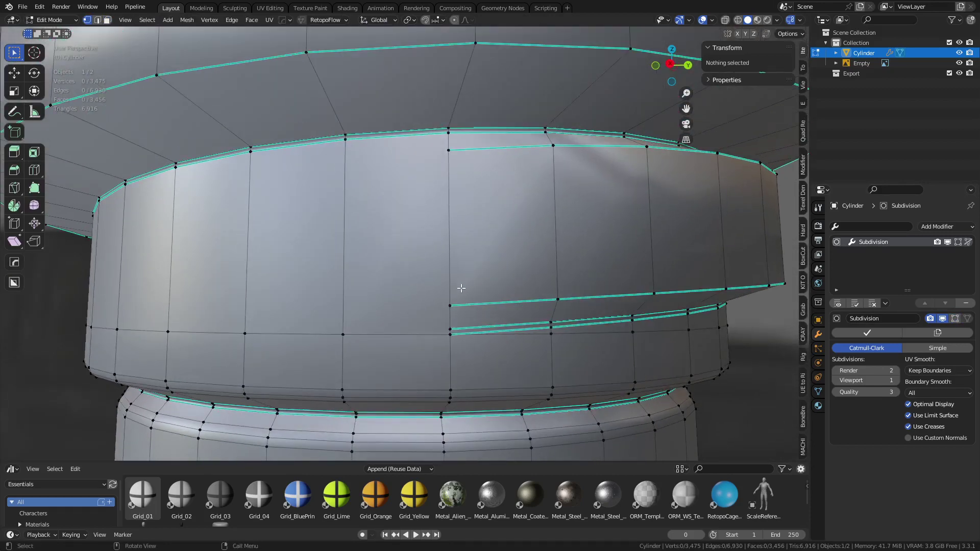
scroll(513, 317, up, 3)
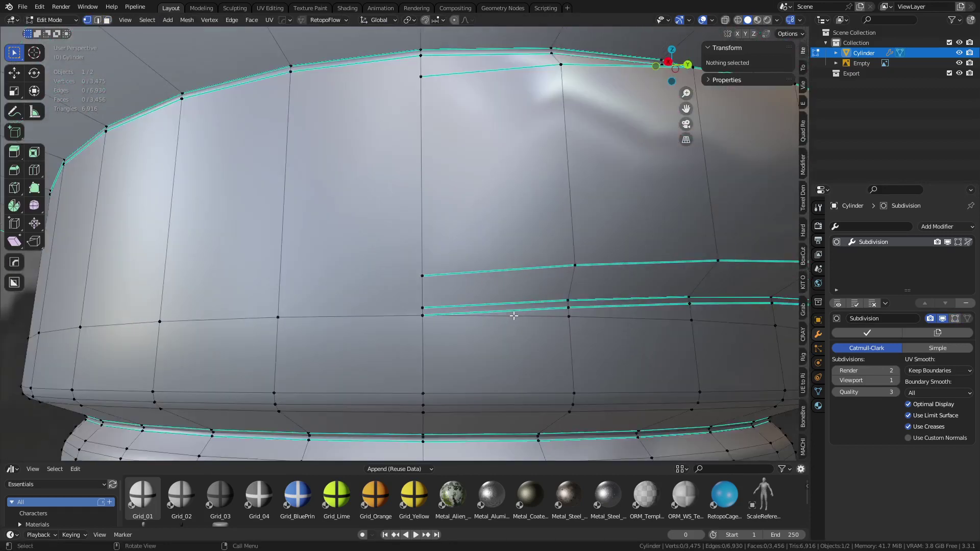
Slide the upper vertex of the narrow strip beneath the thread's lower end upward along its edge by a factor of 0.175.
click(422, 308)
key(g)
key(g)
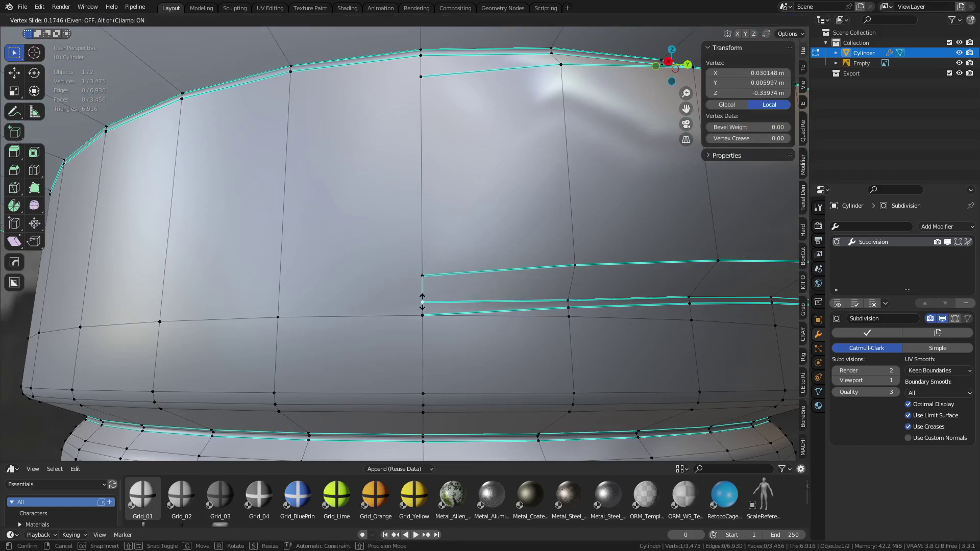
click(424, 308)
Knife a new edge across the narrow strip beneath the slid vertex, and dissolve the slanted edge just below the cut.
key(k)
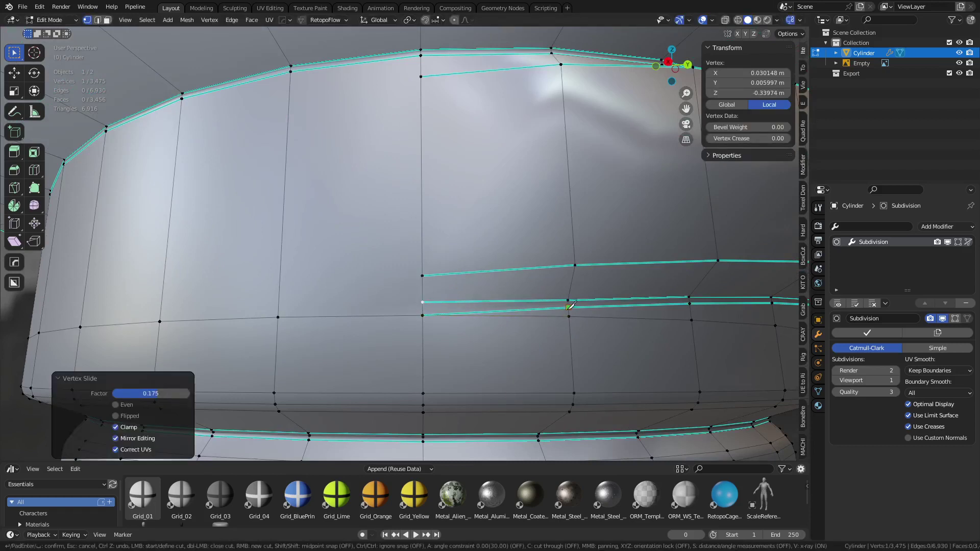
click(423, 309)
key(Return)
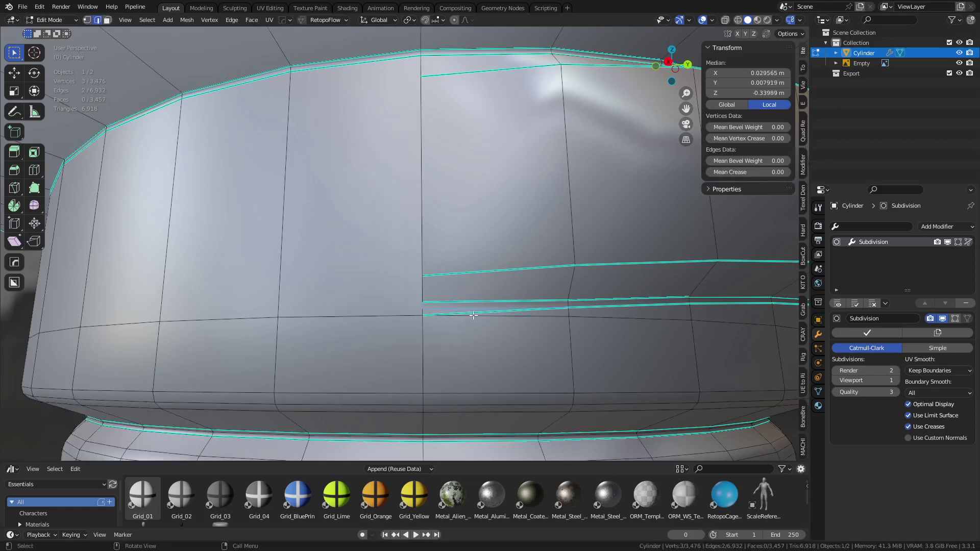
key(ctrl+x)
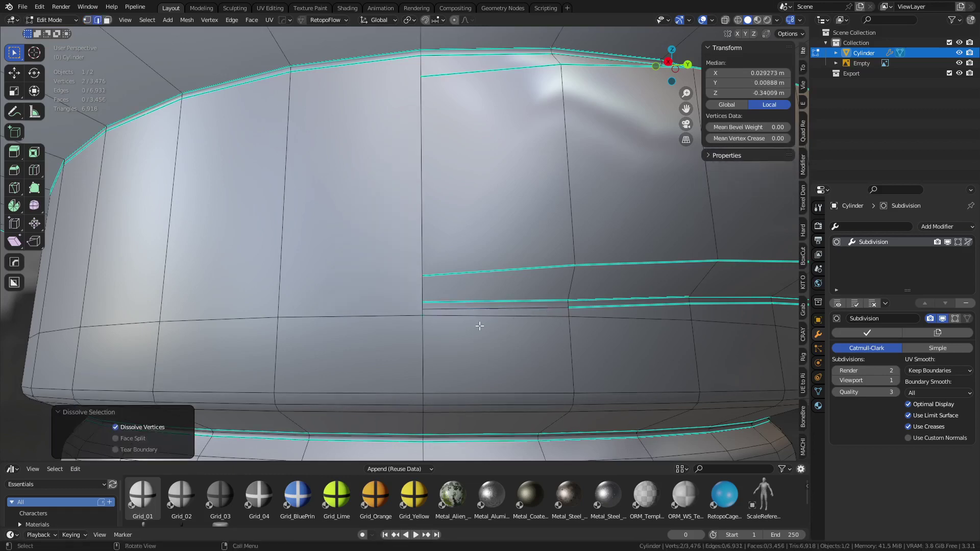
shift+middle_drag(480, 325, 488, 340)
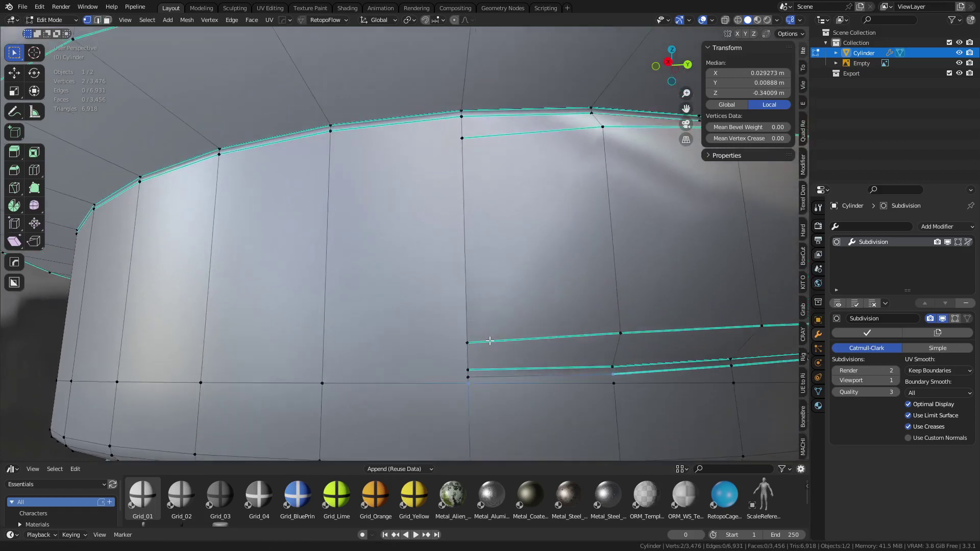
Knife edges from the thread's lower-end vertices to two joined points inside the adjacent face, linking them to the next vertical edge's corners.
key(k)
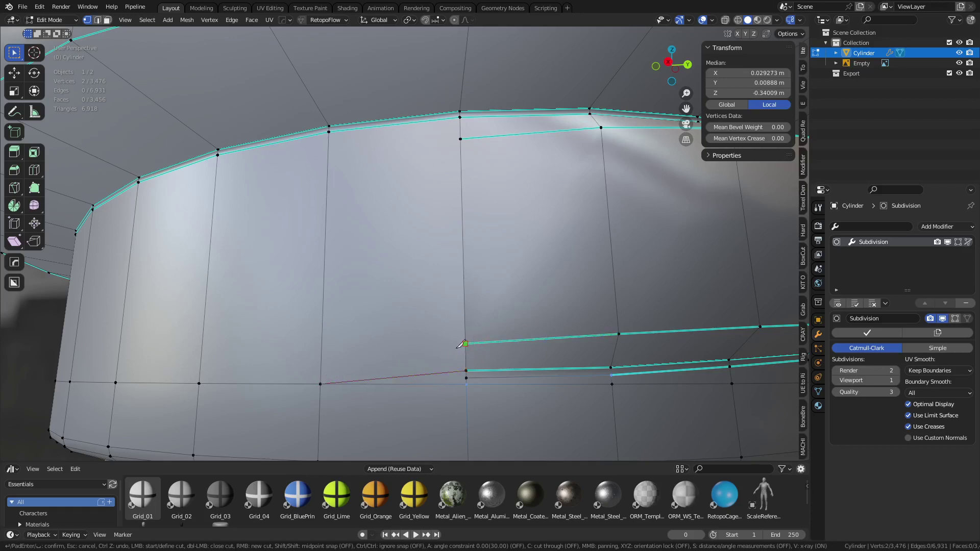
click(387, 350)
click(380, 168)
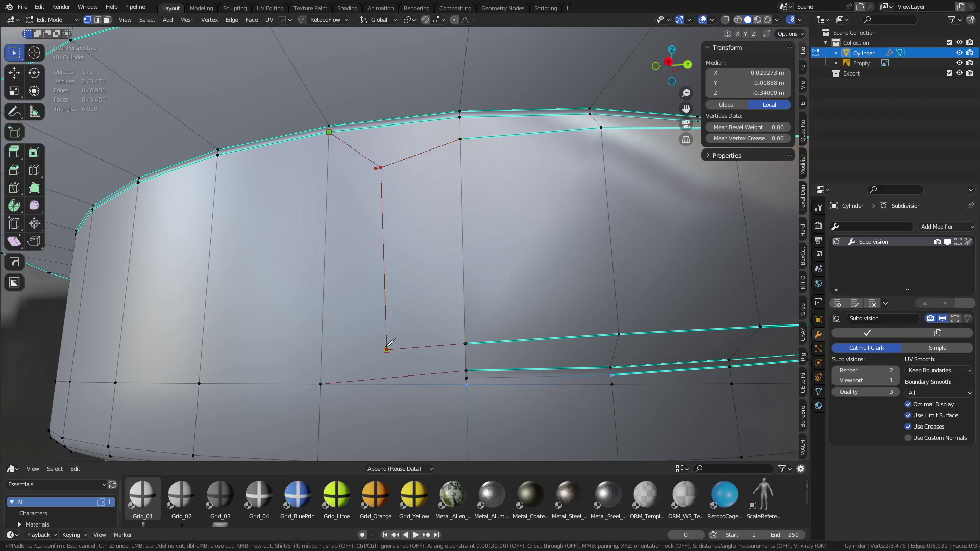
click(320, 383)
key(Return)
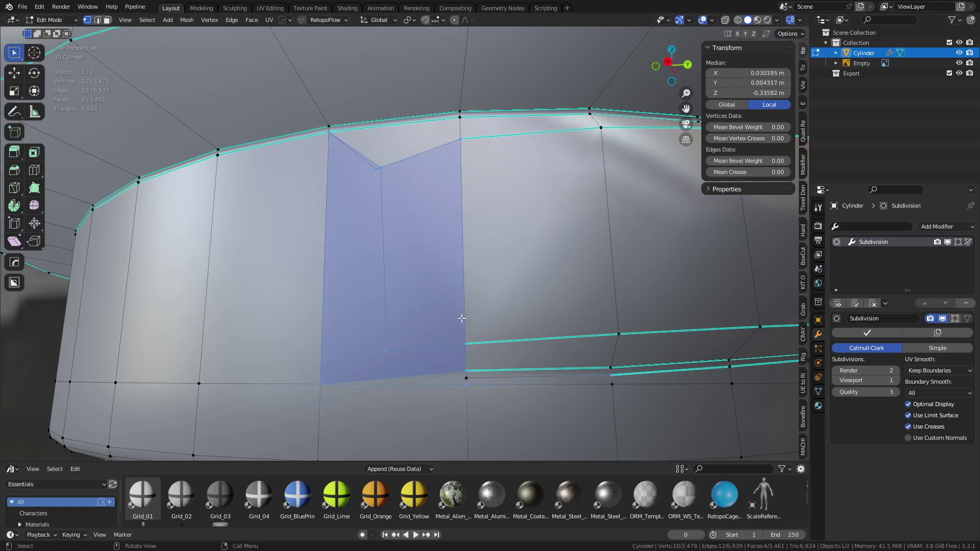
Dissolve the stray vertex beside the upper corner of the new cut at the thread's lower end.
key(ctrl+Tab)
key(Escape)
click(373, 176)
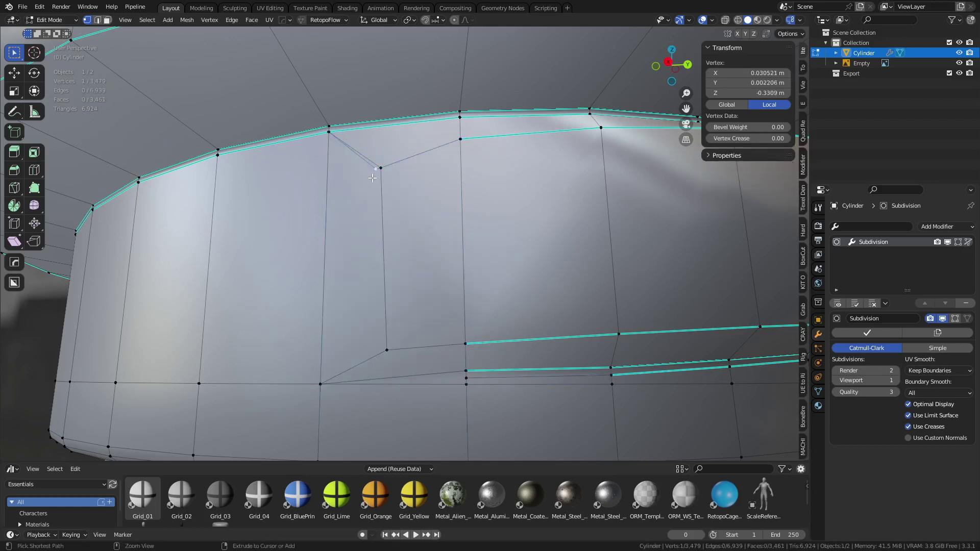
key(ctrl+x)
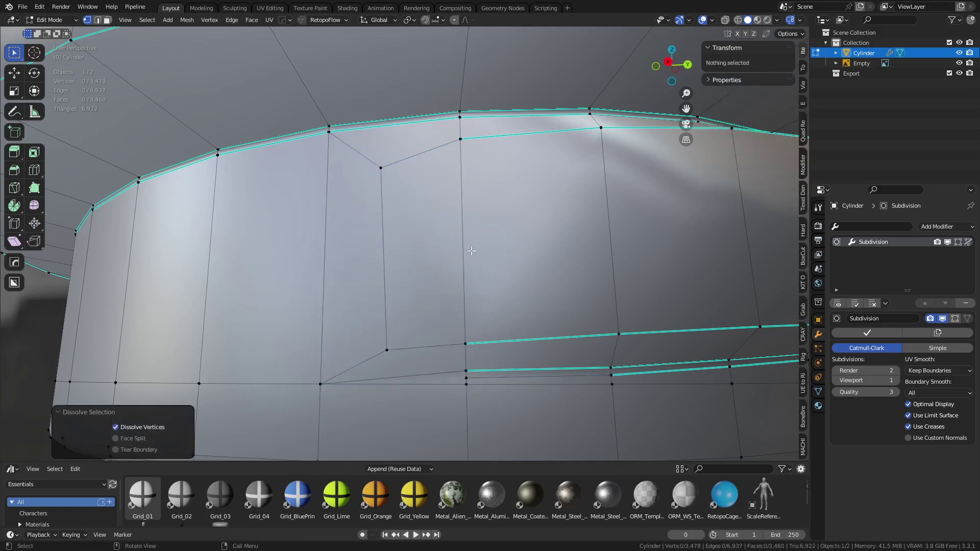
Examine the subdivided wireframe at the thread's lower end and along the coils up to its upper end.
key(ctrl+Tab)
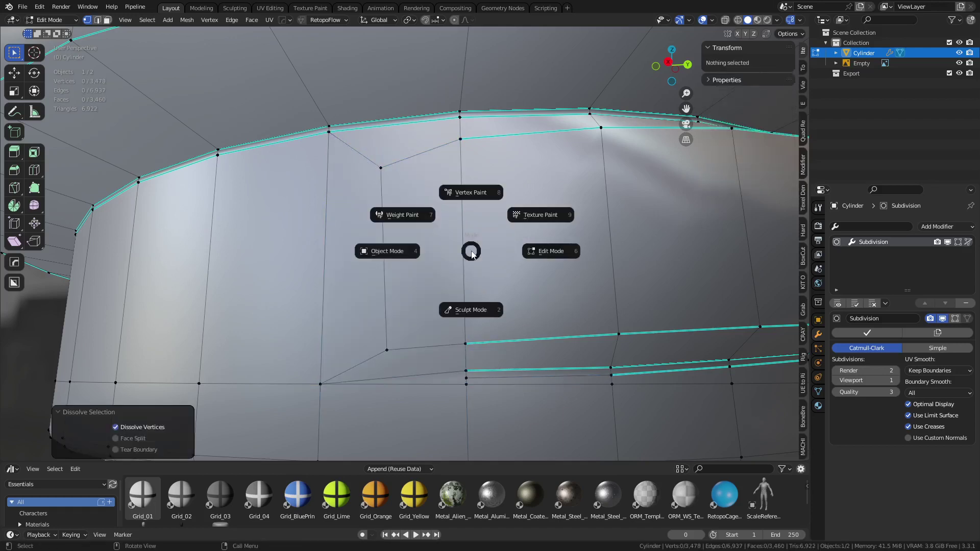
click(404, 255)
middle_drag(400, 256, 473, 281)
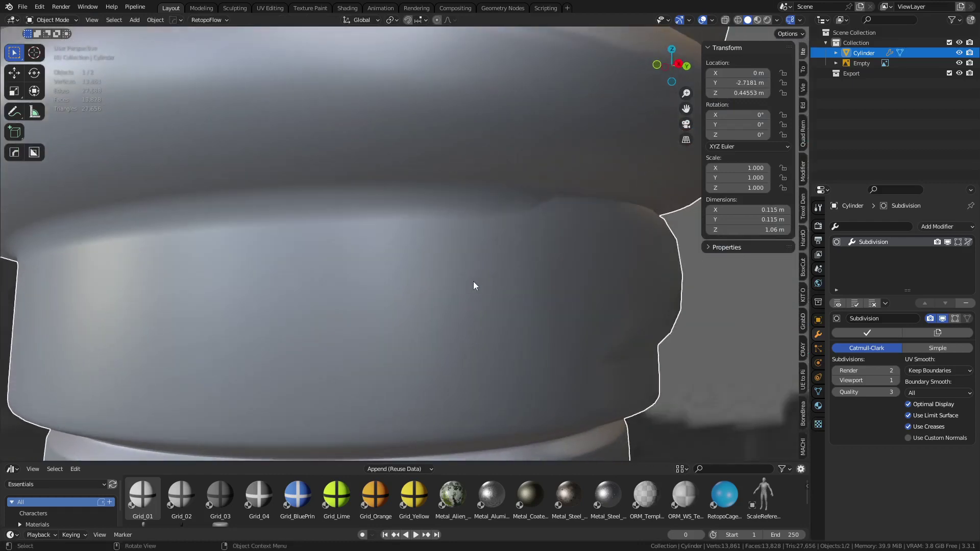
key(shift+w)
shift+middle_drag(556, 329, 539, 324)
key(Tab)
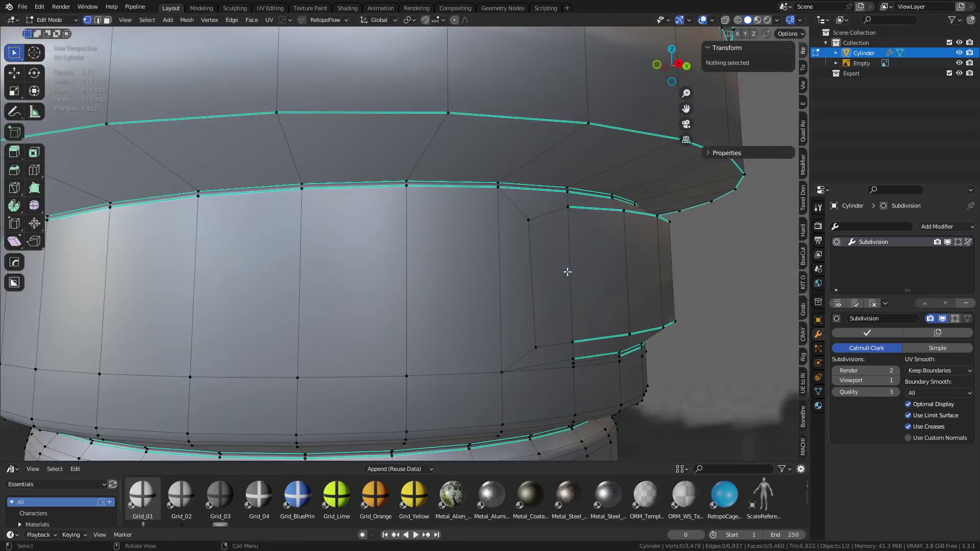
middle_drag(539, 252, 424, 256)
key(Tab)
scroll(365, 256, down, 8)
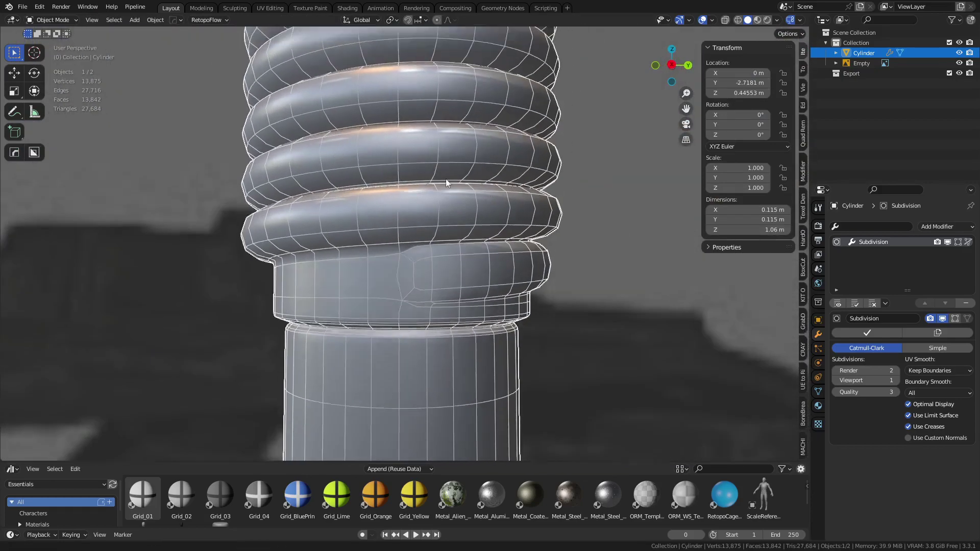
shift+middle_drag(445, 179, 453, 307)
shift+middle_drag(439, 117, 416, 337)
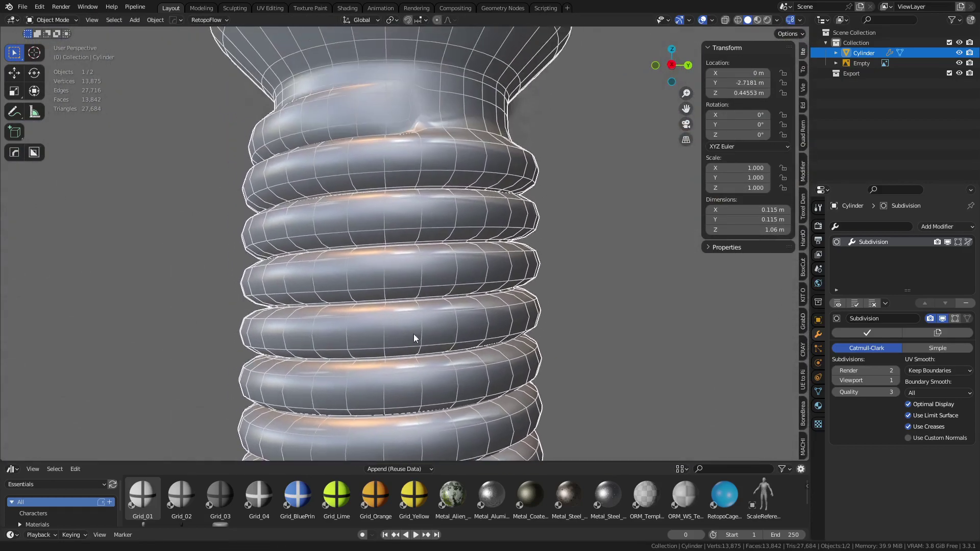
scroll(449, 258, up, 6)
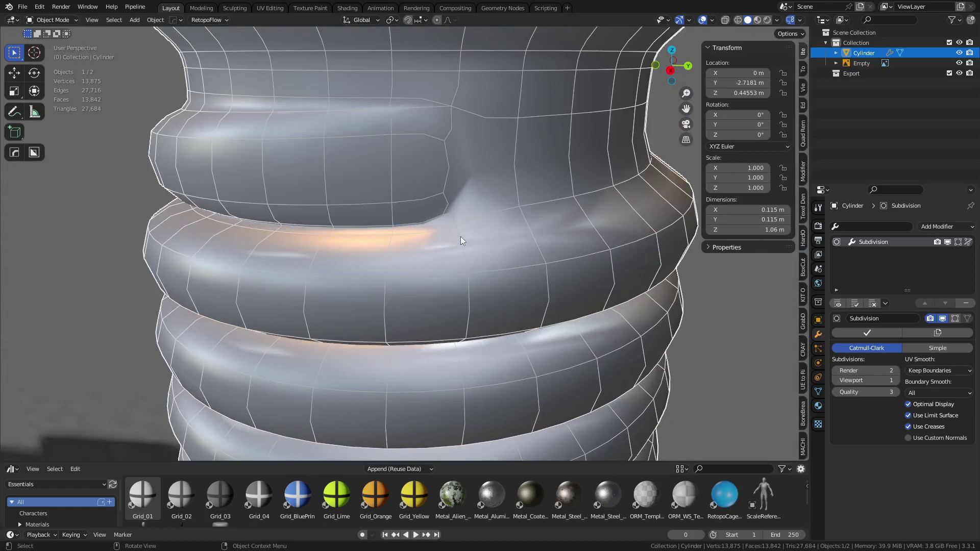
Knife a new edge across the narrow strip above the thread's upper end, and dissolve the slanted creased edge beside it.
shift+middle_drag(461, 237, 436, 253)
key(Tab)
scroll(466, 273, up, 4)
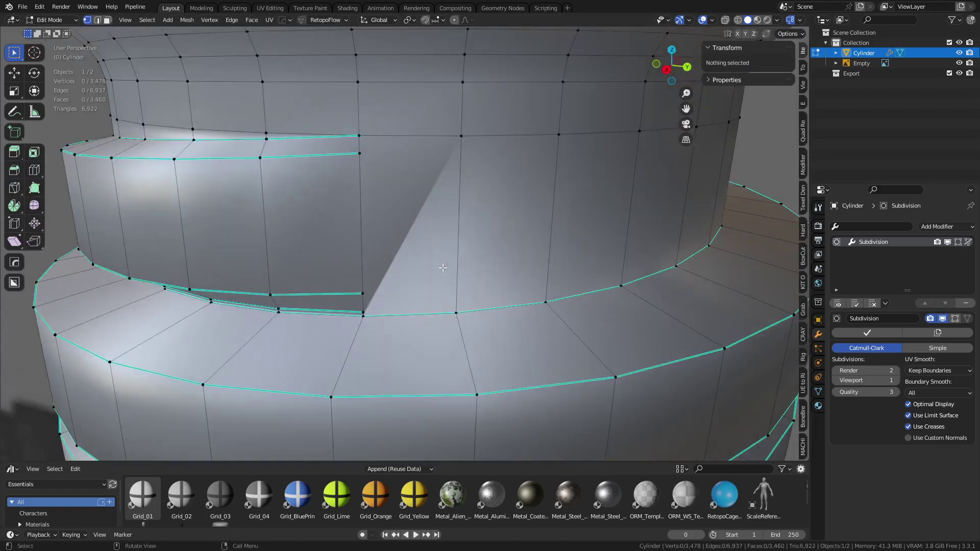
middle_drag(450, 267, 429, 233)
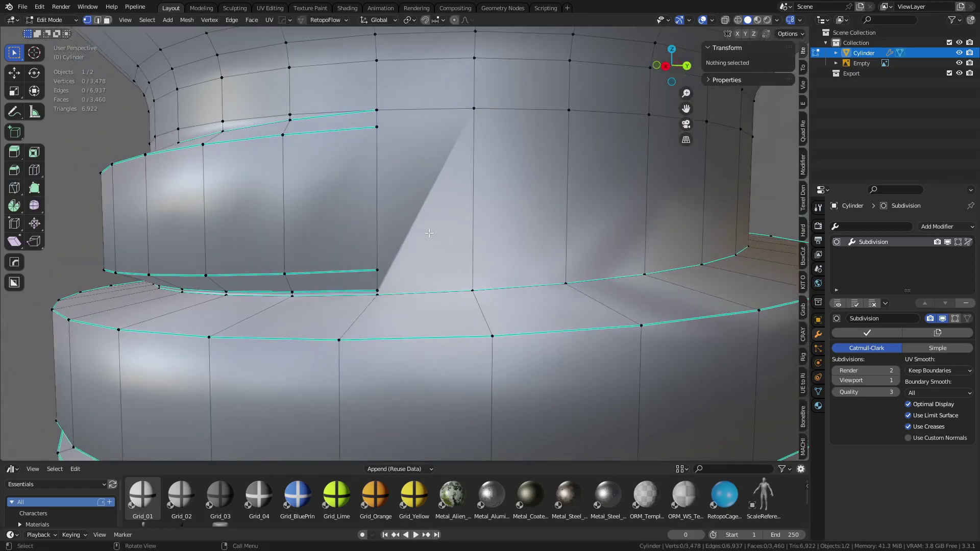
scroll(374, 206, up, 3)
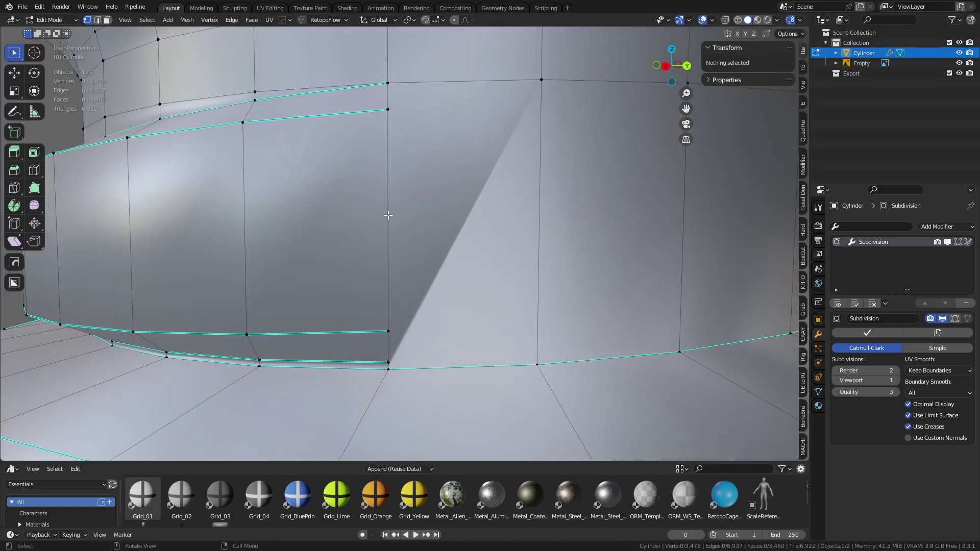
key(k)
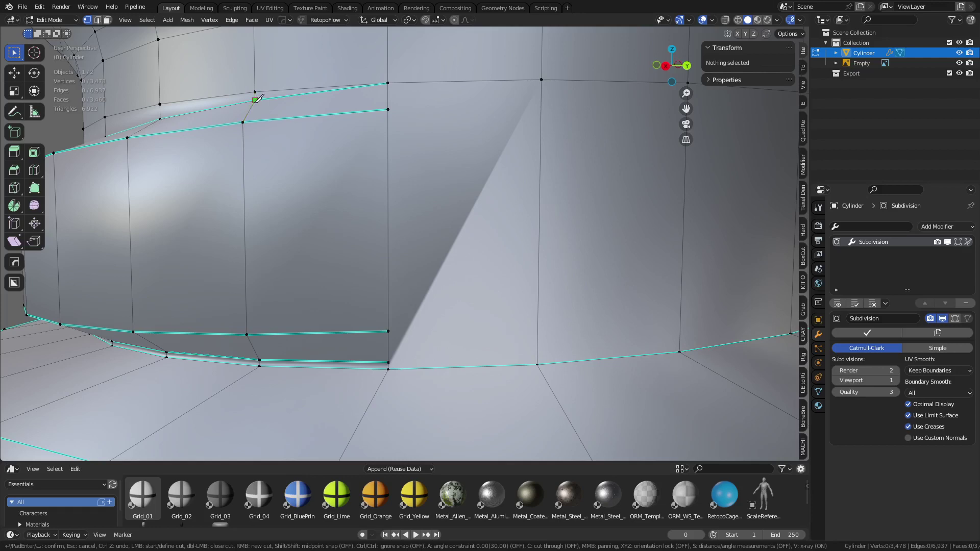
click(388, 82)
key(Return)
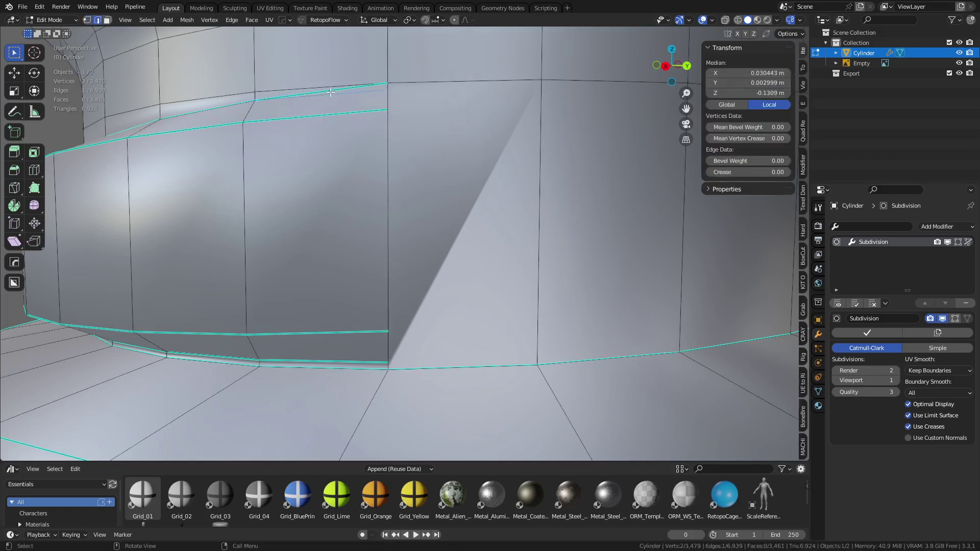
key(ctrl+x)
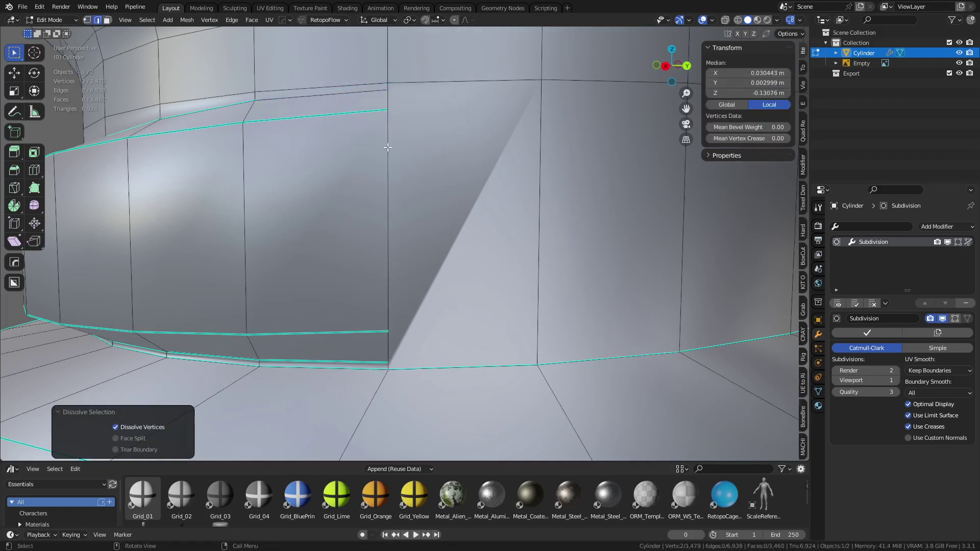
Knife edges from the thread's upper-end vertices into the adjacent face, through inner points near the groove and out to the next vertical edge.
key(k)
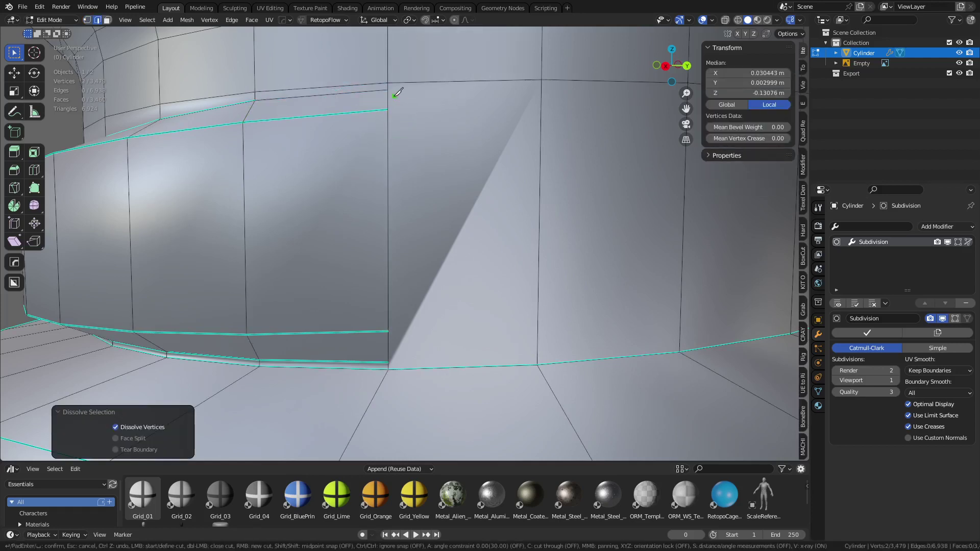
click(388, 110)
click(388, 363)
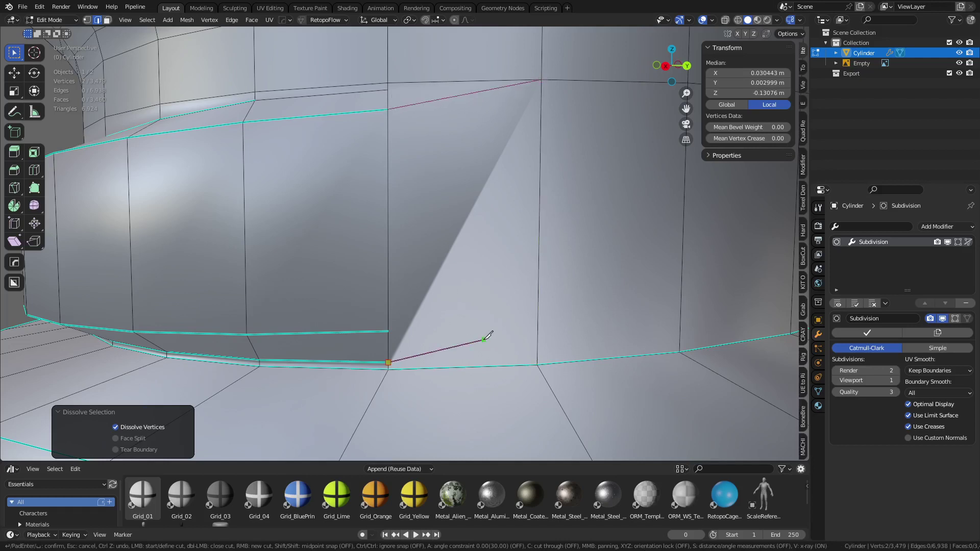
click(483, 317)
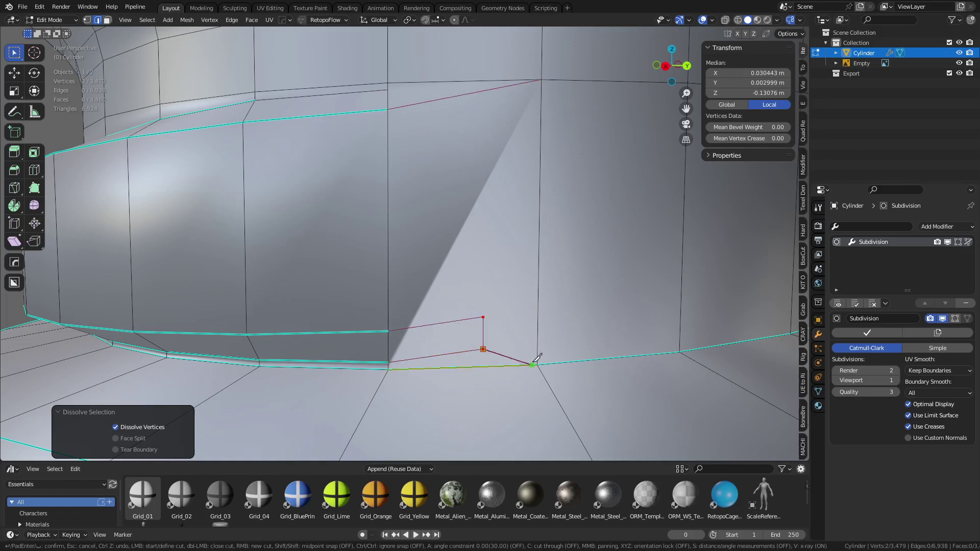
click(541, 80)
key(space)
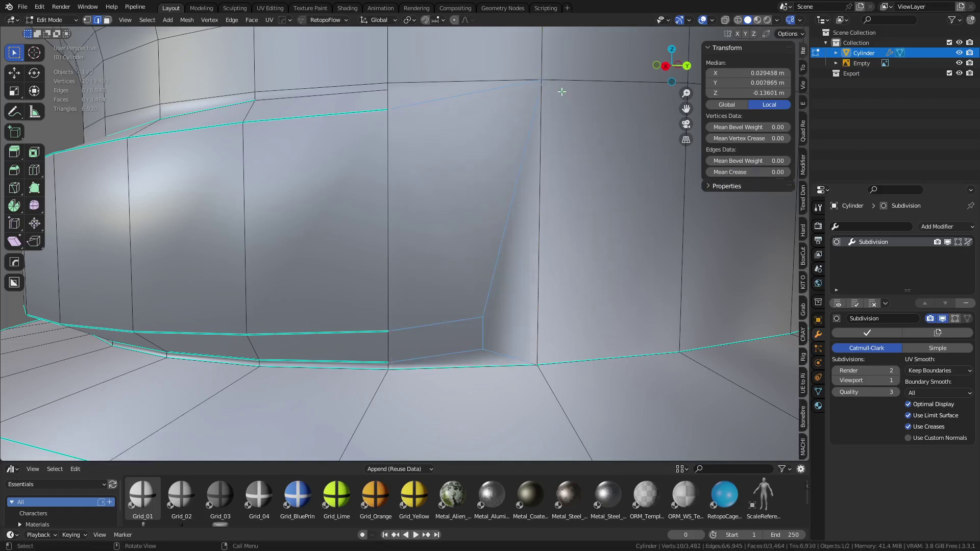
Try dissolving the vertex at the top of the vertical edge beside the thread's upper end, and undo the recent changes.
key(1)
click(542, 88)
key(ctrl+x)
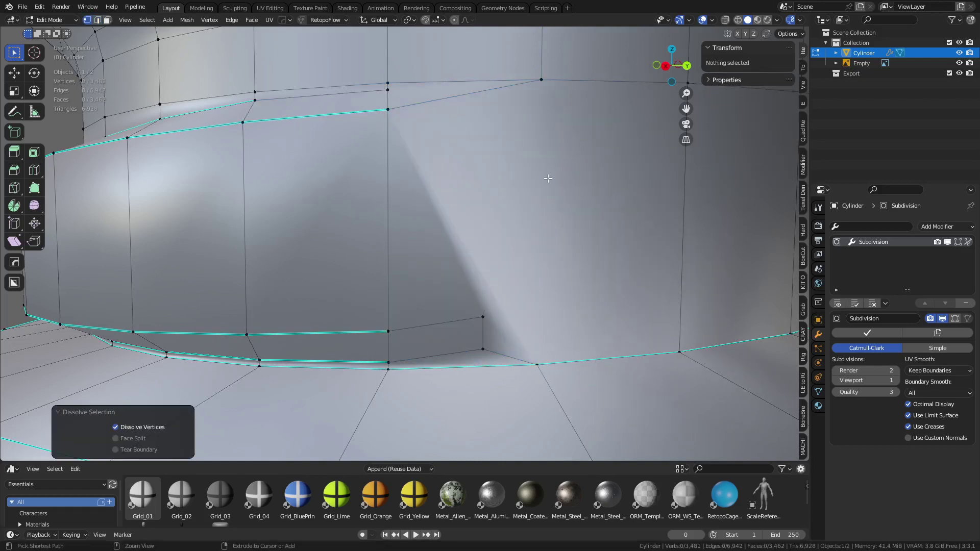
key(ctrl+z)
key(ctrl+z)
key(ctrl+z)
key(ctrl+z)
key(ctrl+z)
key(ctrl+z)
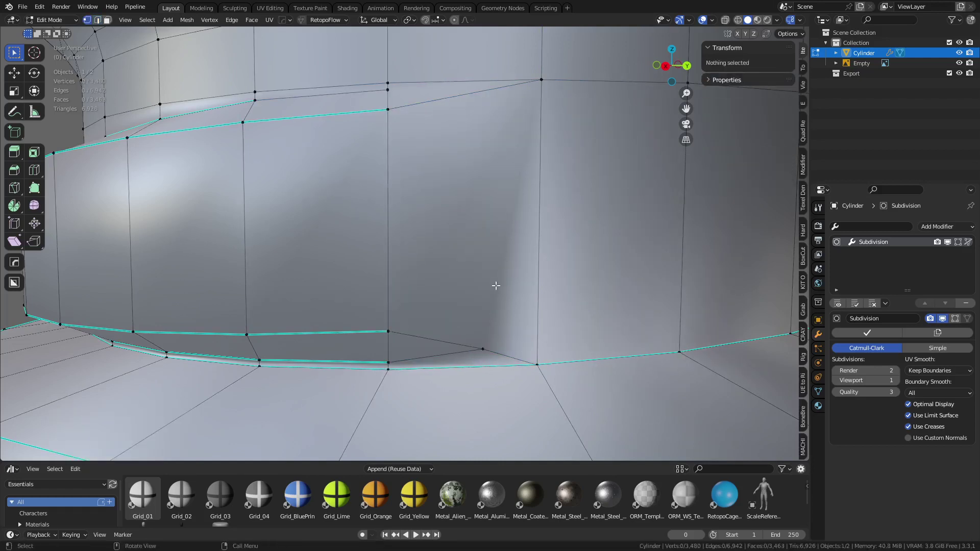
Knife an edge from the inner vertex near the groove up to the top vertex of the adjacent vertical edge.
key(k)
click(483, 349)
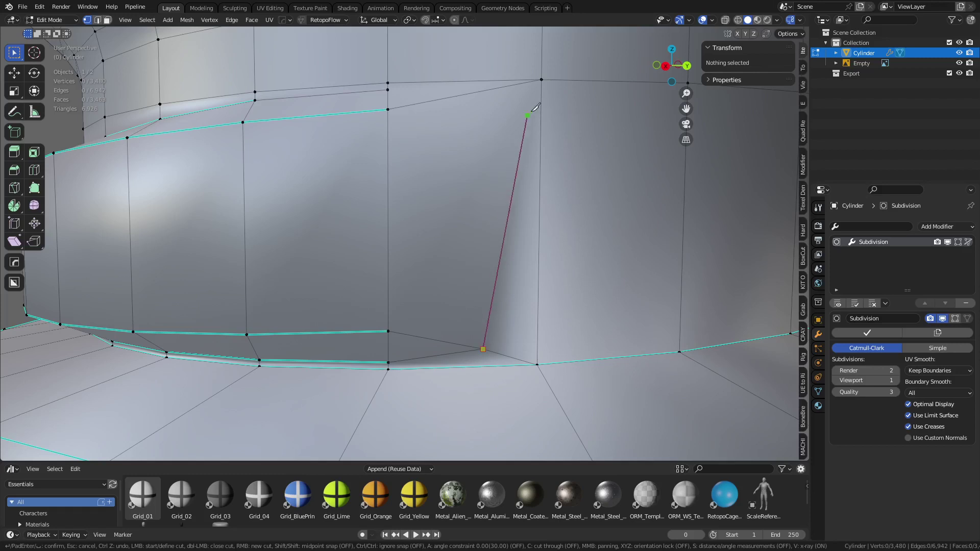
click(541, 80)
key(space)
Check the subdivided surface around the thread's upper end, and inspect the small triangular face at its lower corner in Edit Mode.
key(ctrl+Tab)
click(455, 222)
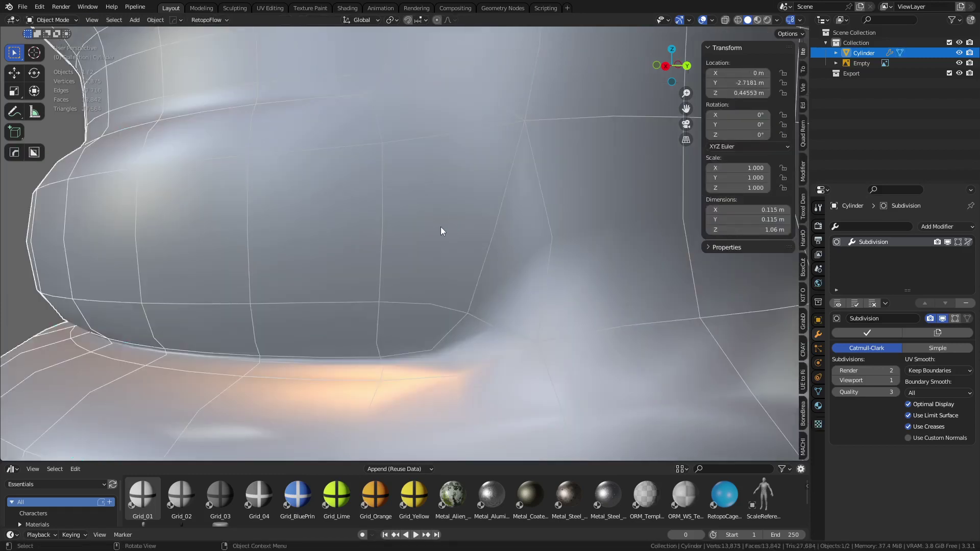
key(ctrl+Tab)
click(504, 227)
key(3)
click(422, 344)
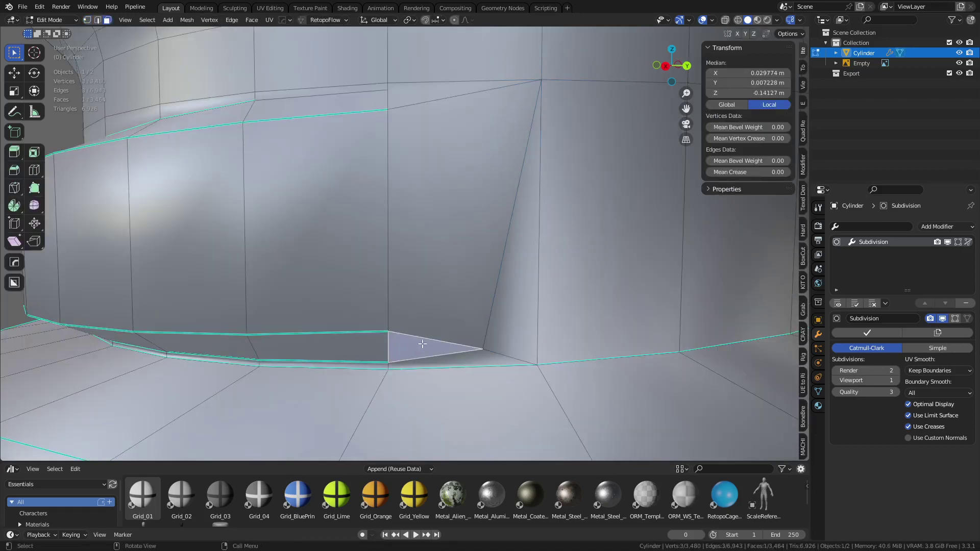
key(1)
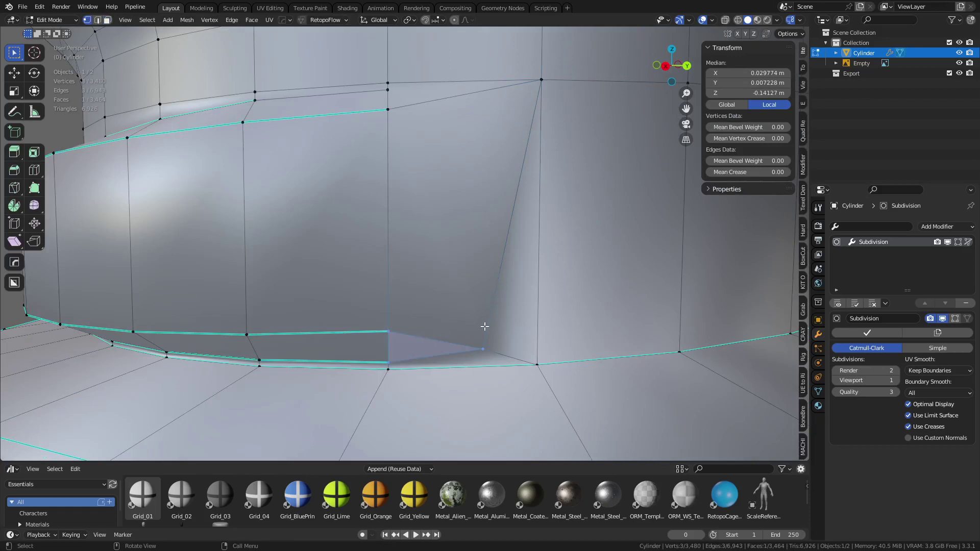
key(2)
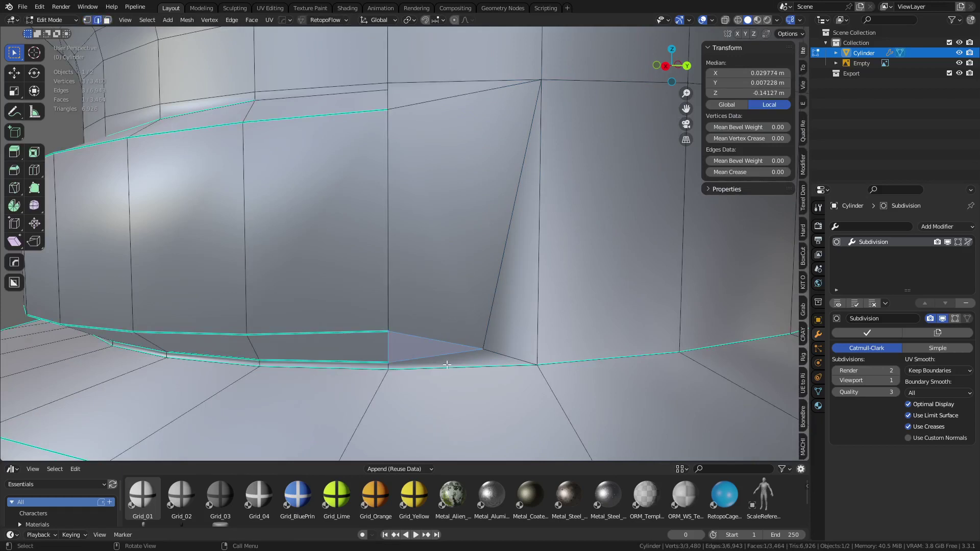
Set the Subdivision modifier's viewport level to 2 and inspect the smoothed thread's upper end in Object Mode.
key(Tab)
scroll(420, 341, down, 5)
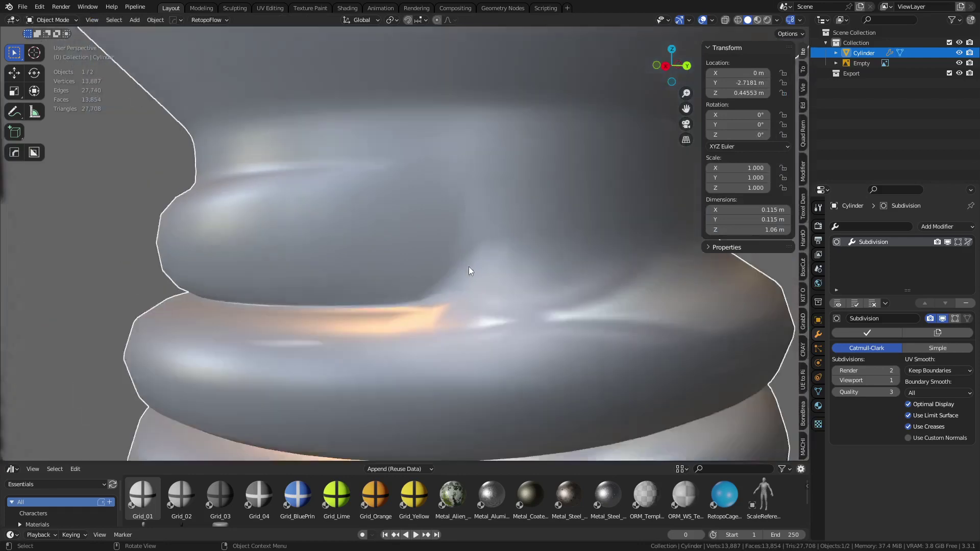
scroll(469, 268, down, 3)
click(898, 381)
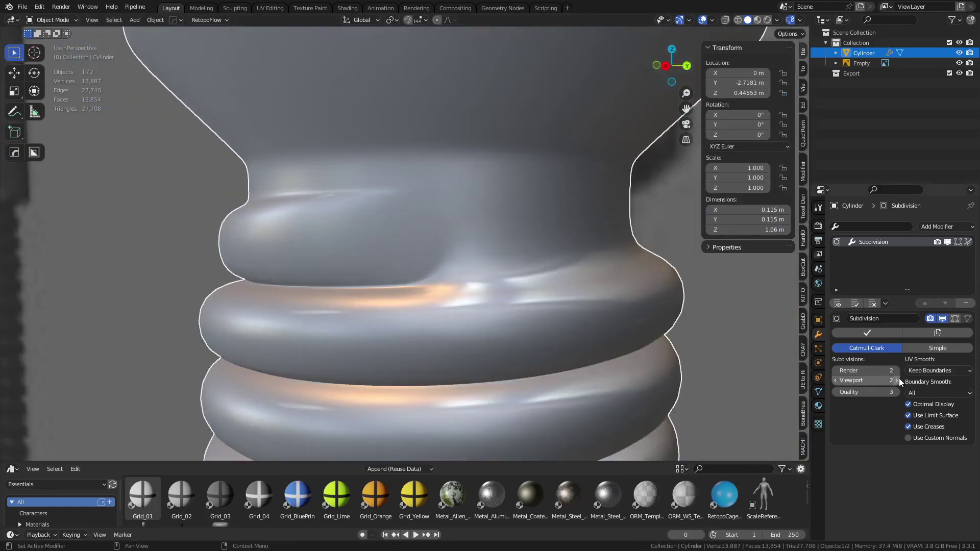
middle_drag(509, 252, 493, 293)
key(shift+z)
Slide the inner vertex at the lower corner of the thread's upper end upward along its slanted edge by a factor of 0.096.
scroll(455, 265, up, 3)
key(Tab)
key(1)
click(452, 316)
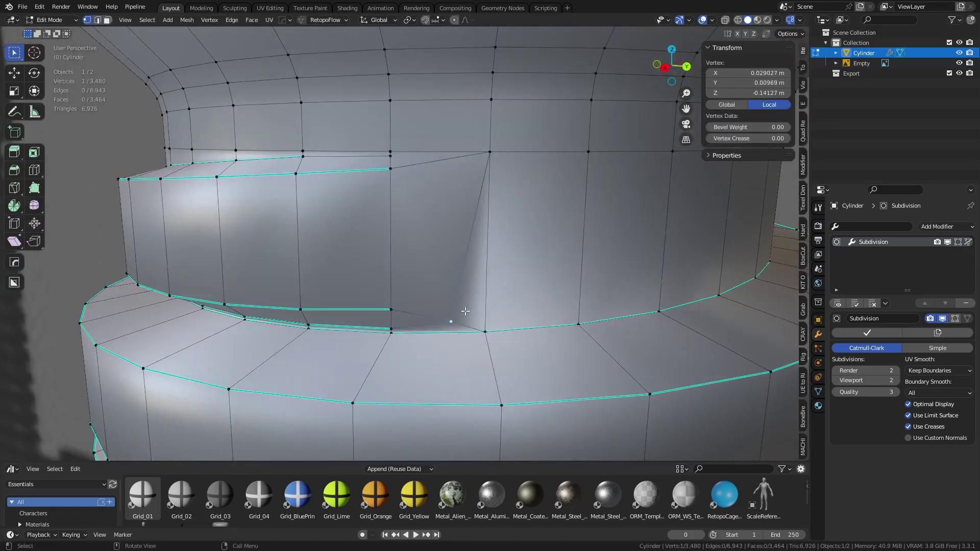
scroll(453, 308, up, 4)
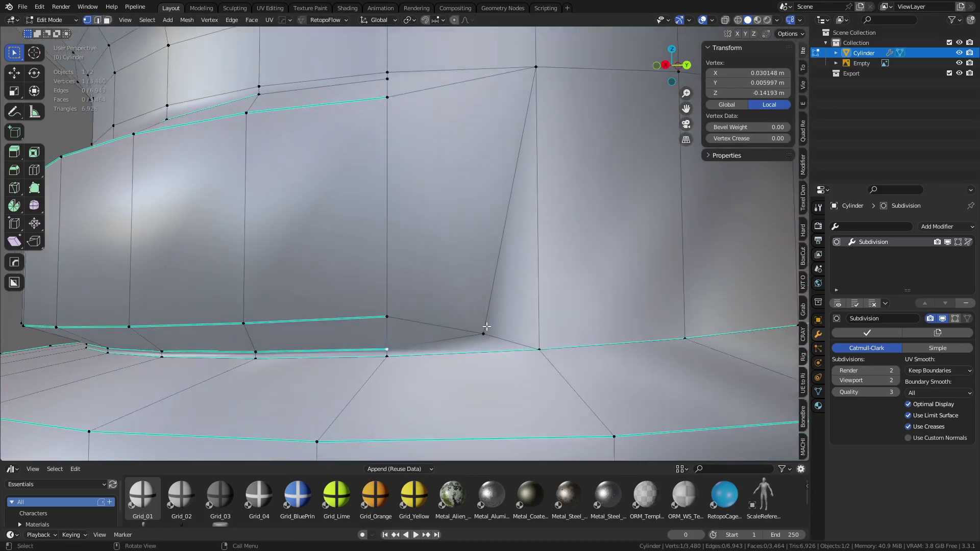
key(shift+v)
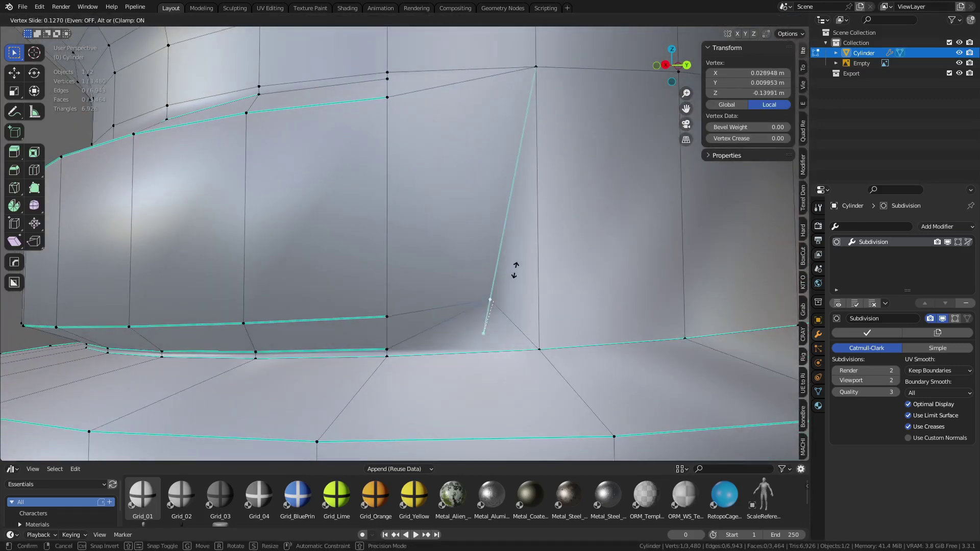
click(516, 278)
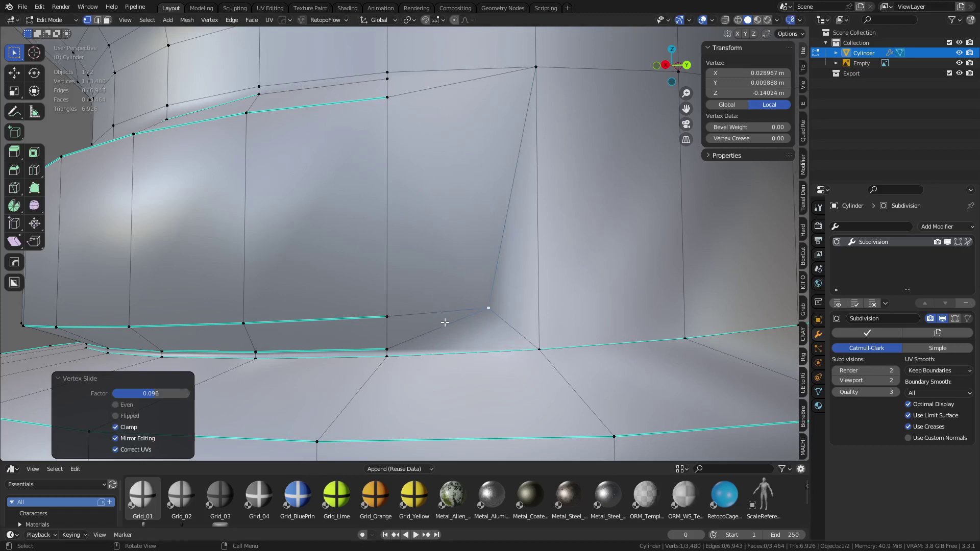
Slide the vertex just above the thread's upper creased edge onto the vertex above it and merge the overlapping vertices by distance.
middle_drag(370, 142, 380, 133)
click(391, 87)
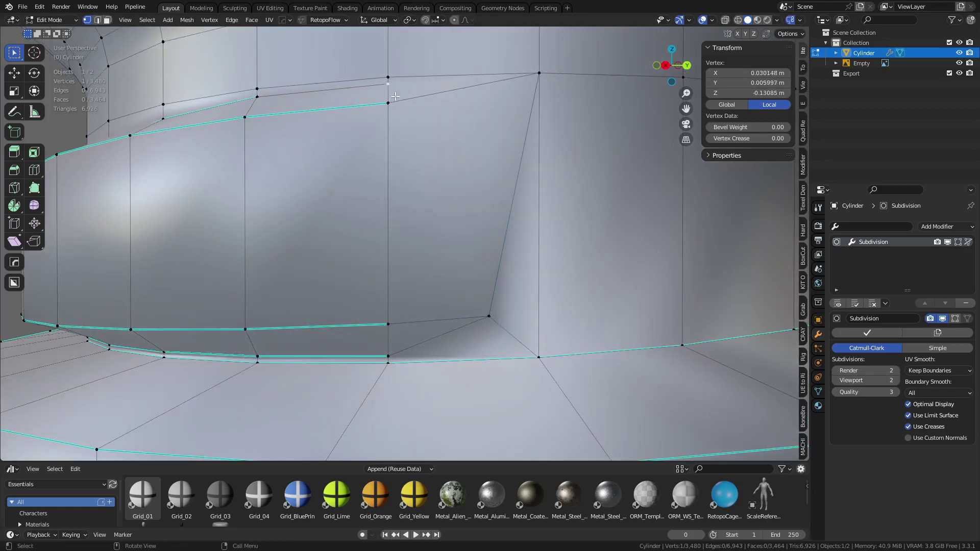
key(g)
key(g)
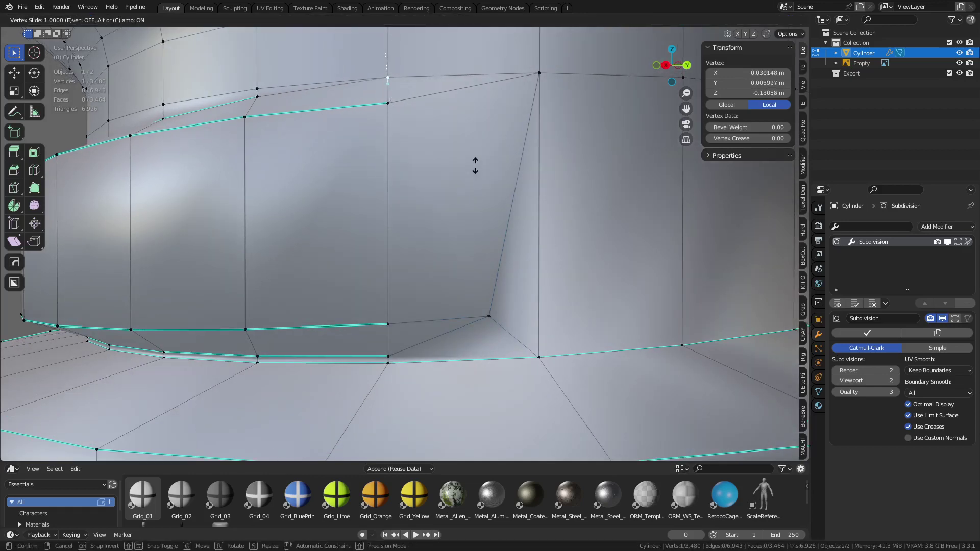
click(476, 165)
middle_drag(472, 160, 481, 184)
key(a)
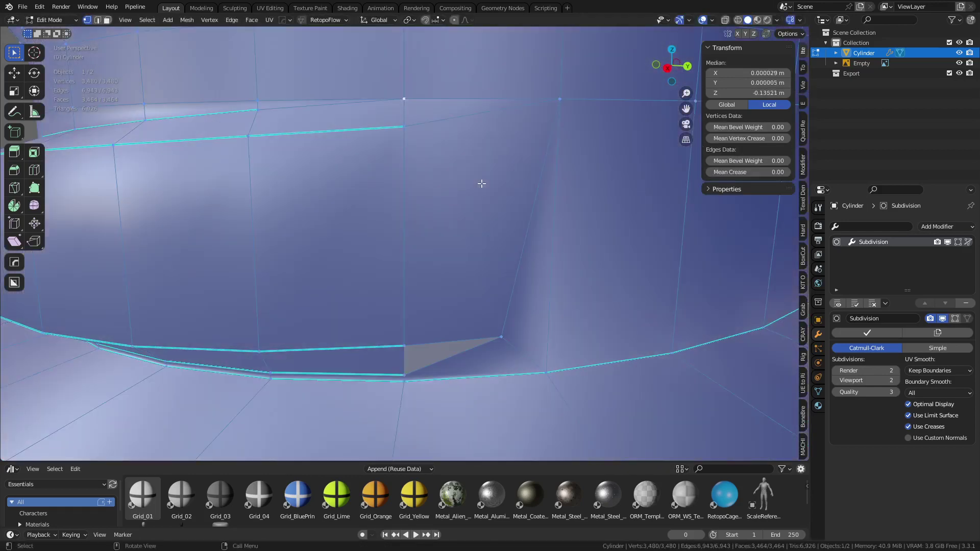
key(m)
click(470, 241)
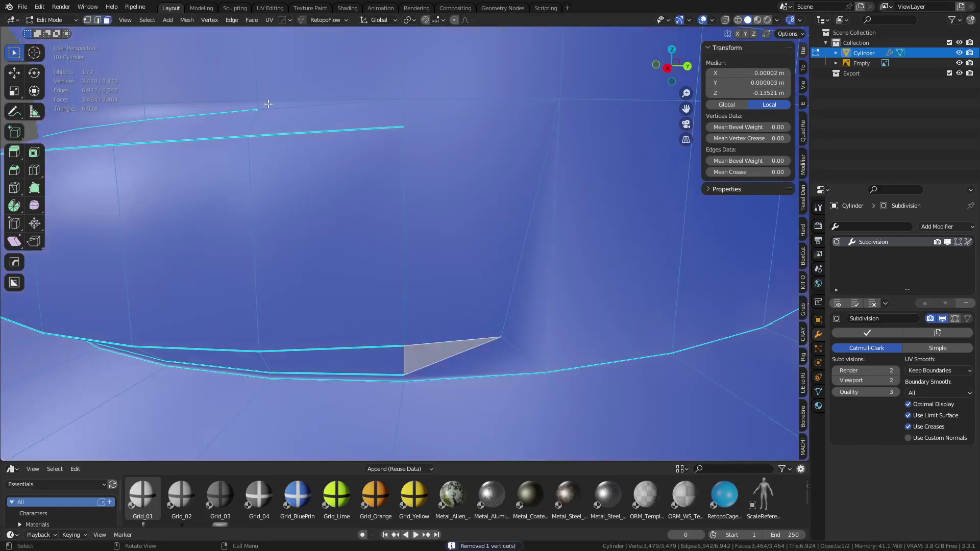
Check the smoothed shape of the thread's upper end in Object Mode and return to vertex editing.
click(268, 103)
key(Tab)
click(465, 197)
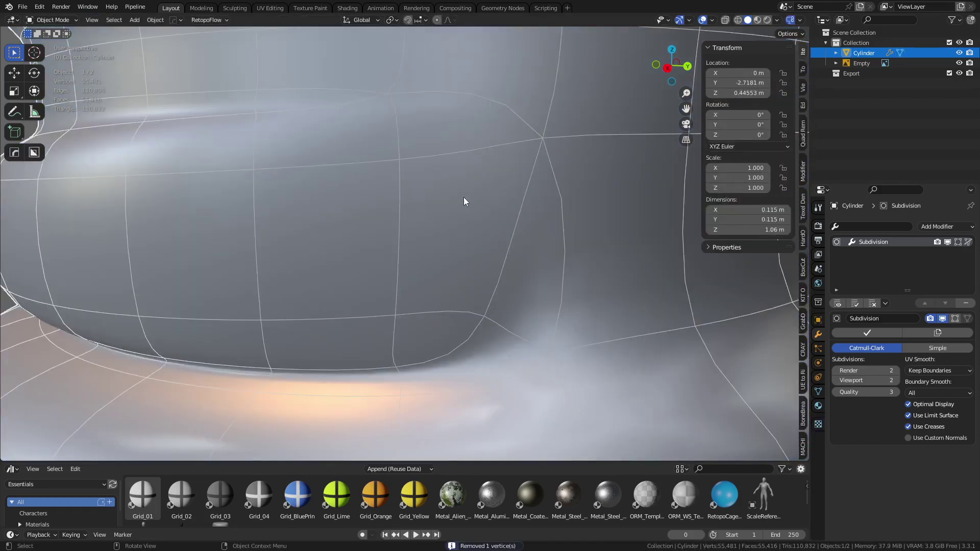
key(Tab)
click(510, 195)
key(1)
middle_drag(518, 339, 465, 321)
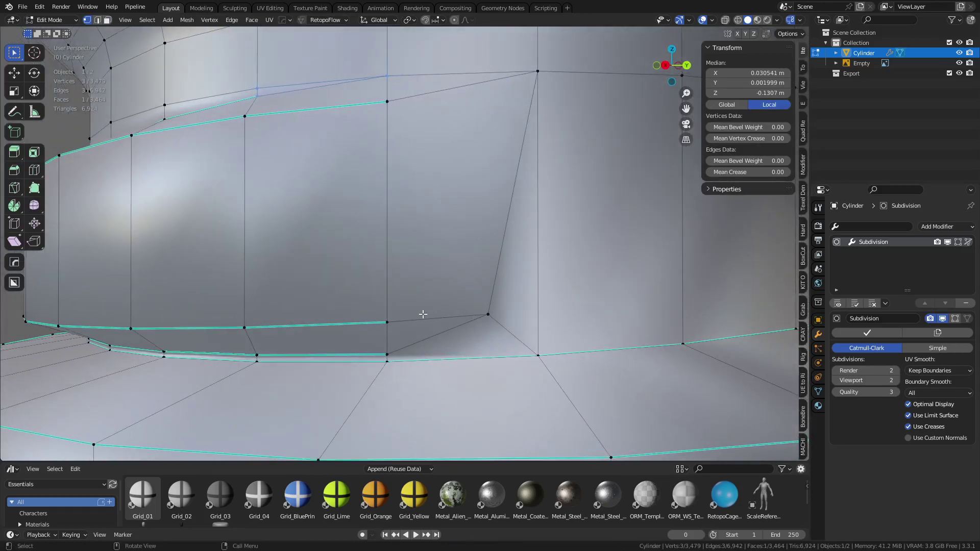
Knife a diagonal from the lower crease's end vertex to the adjacent vertical edge's top vertex, and dissolve the short edge beside the crease.
key(k)
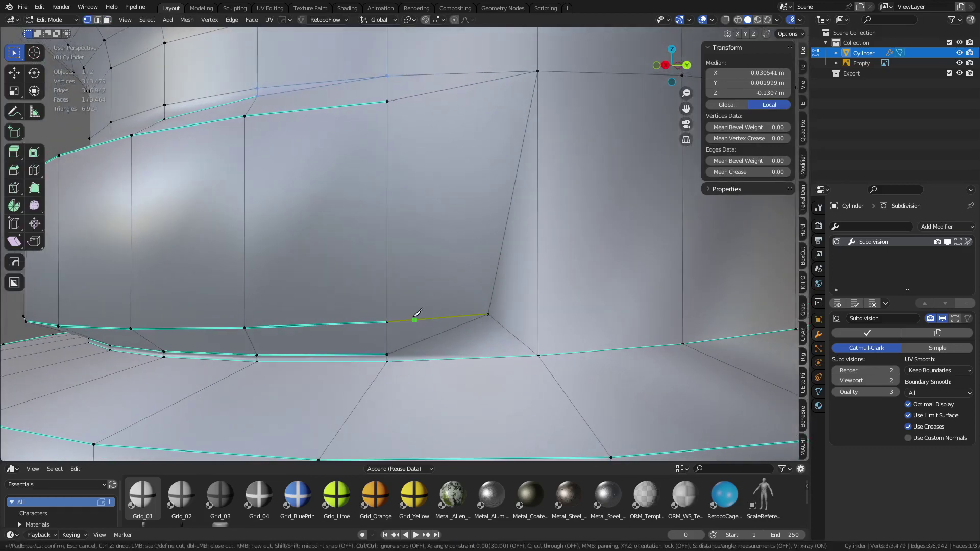
click(387, 321)
click(537, 71)
key(Return)
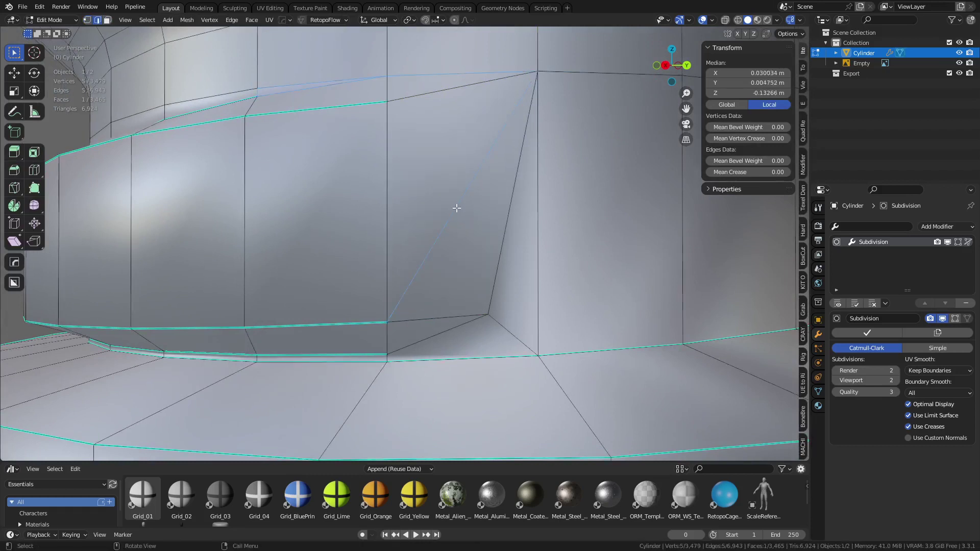
click(456, 209)
key(ctrl+x)
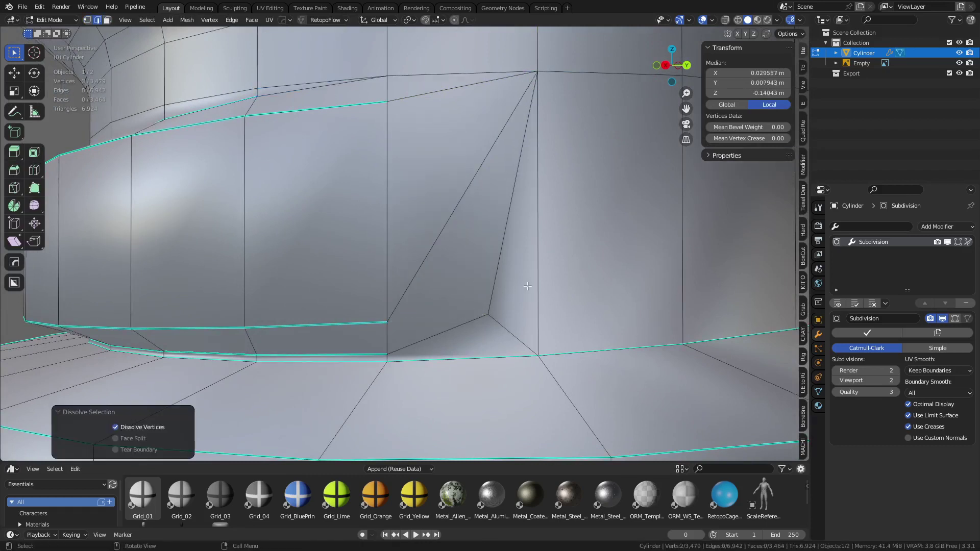
key(1)
click(388, 322)
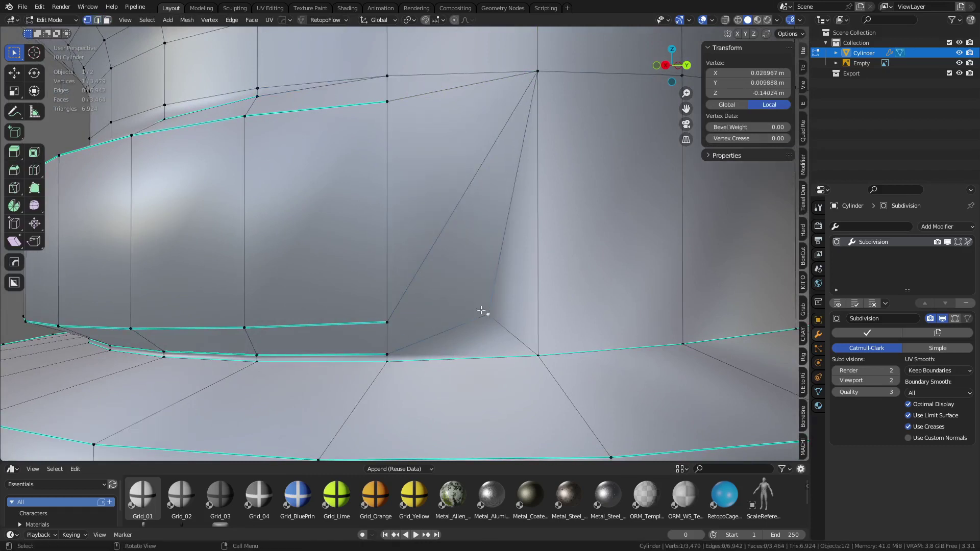
key(shift+v)
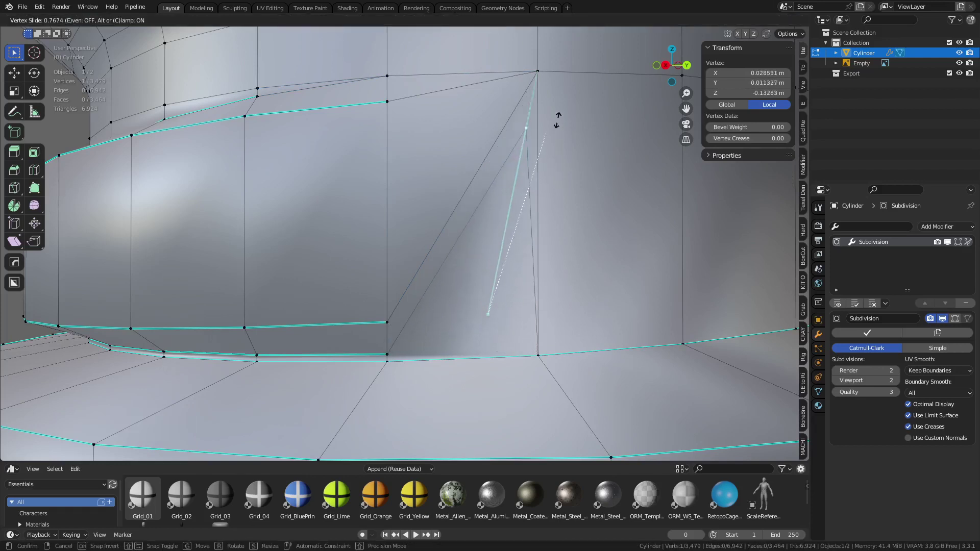
right_click(544, 176)
Inspect the smoothed surface around the diagonal at the thread's upper end in Object Mode.
key(ctrl+Tab)
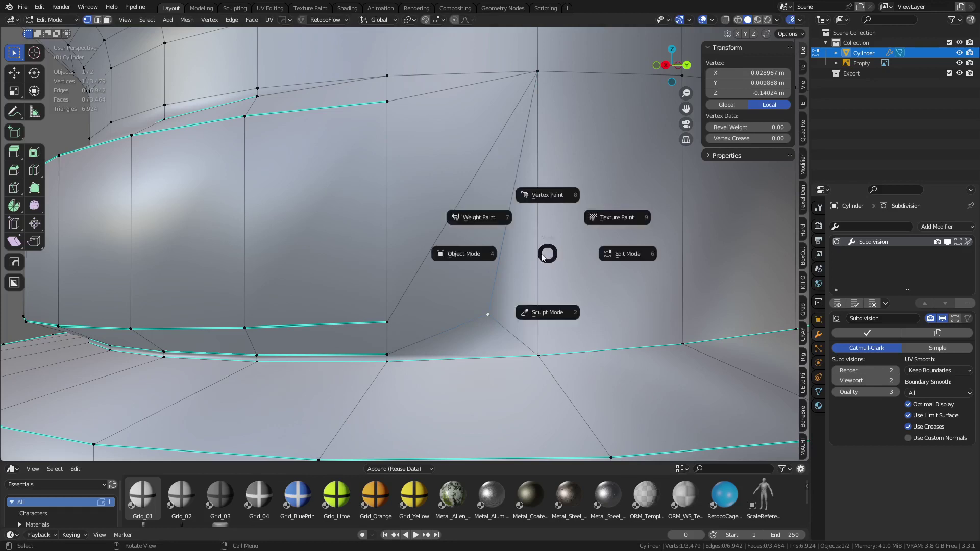
click(500, 256)
key(ctrl+Tab)
click(515, 252)
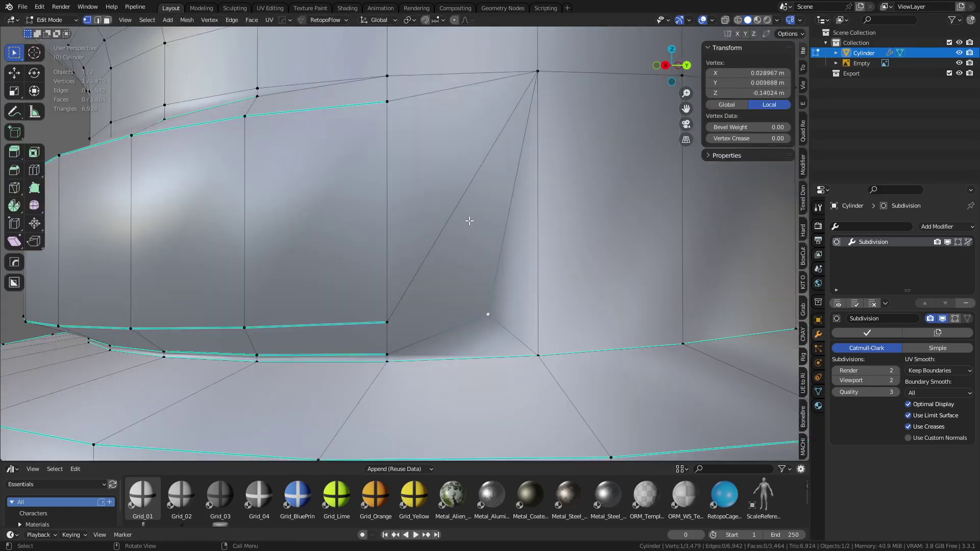
Knife a four-sided end outline from the upper crease's end vertex through two new corners to the lower crease's end vertex.
key(k)
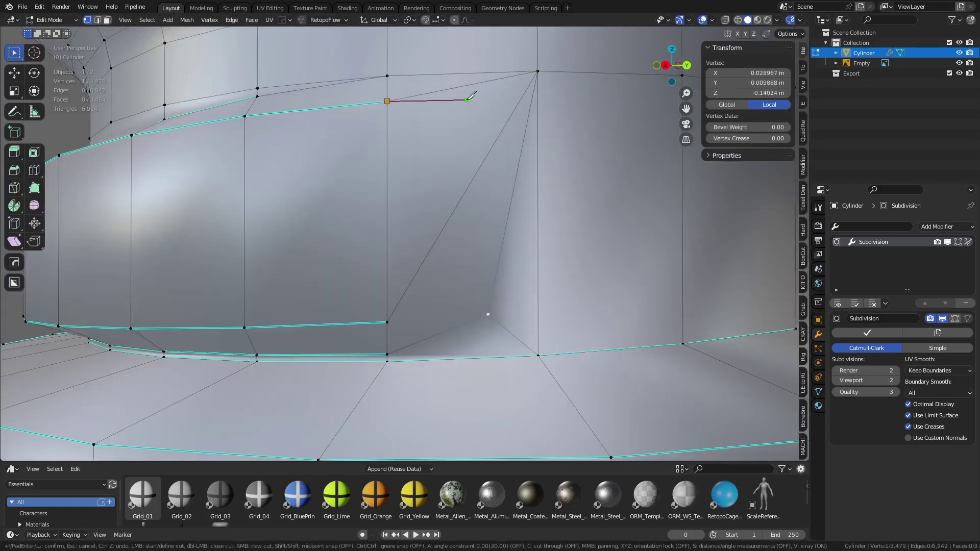
click(471, 97)
click(454, 315)
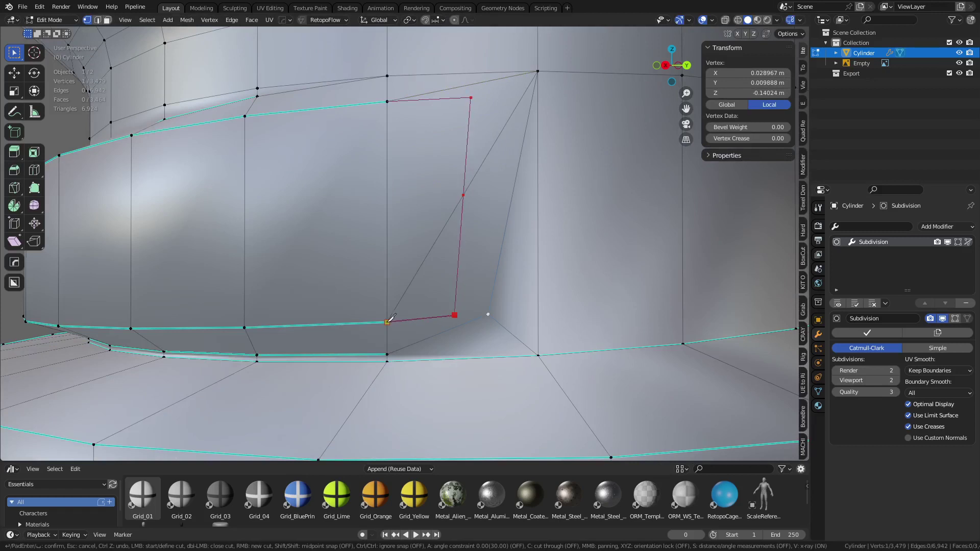
key(Return)
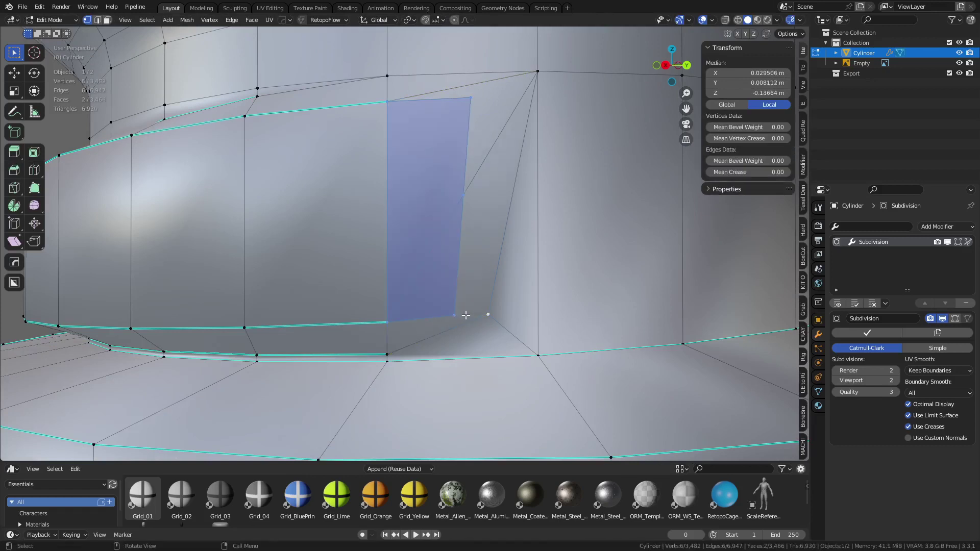
Dissolve the diagonal and slanted edges around the new end outline, together with the old inner vertex.
key(2)
click(479, 320)
shift+click(491, 295)
shift+click(436, 246)
key(ctrl+x)
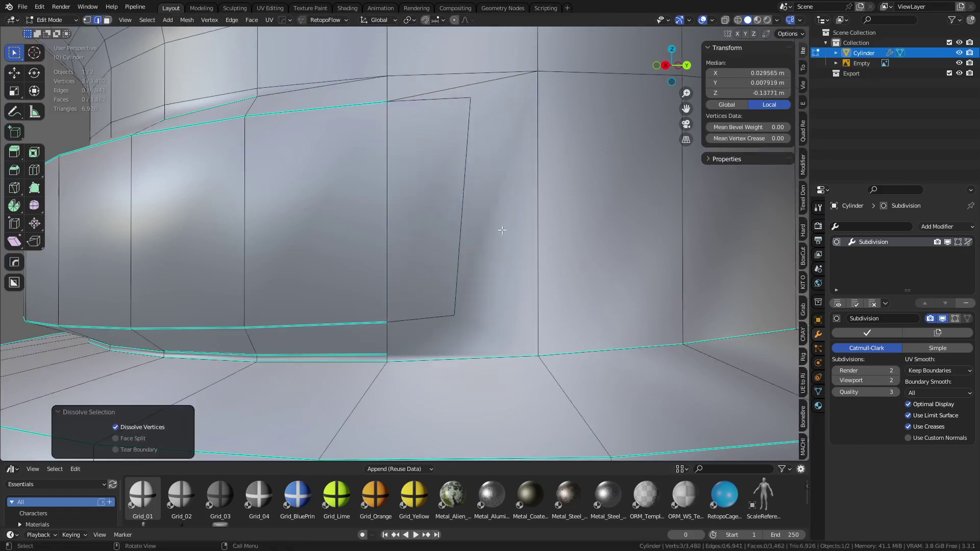
Knife edges joining the outline's two outer corners to the adjacent vertical edge's ends, and dissolve the redundant long edge above the outline.
key(1)
key(k)
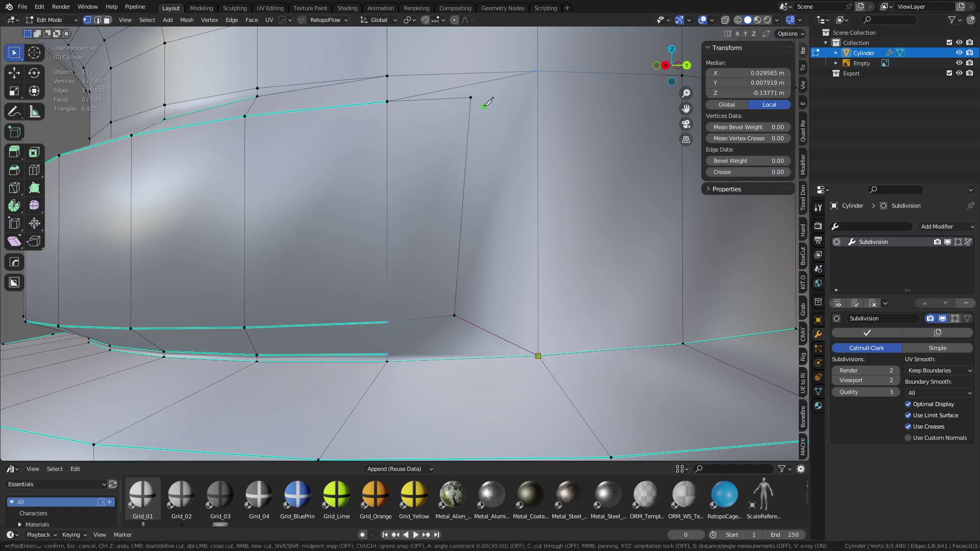
key(Return)
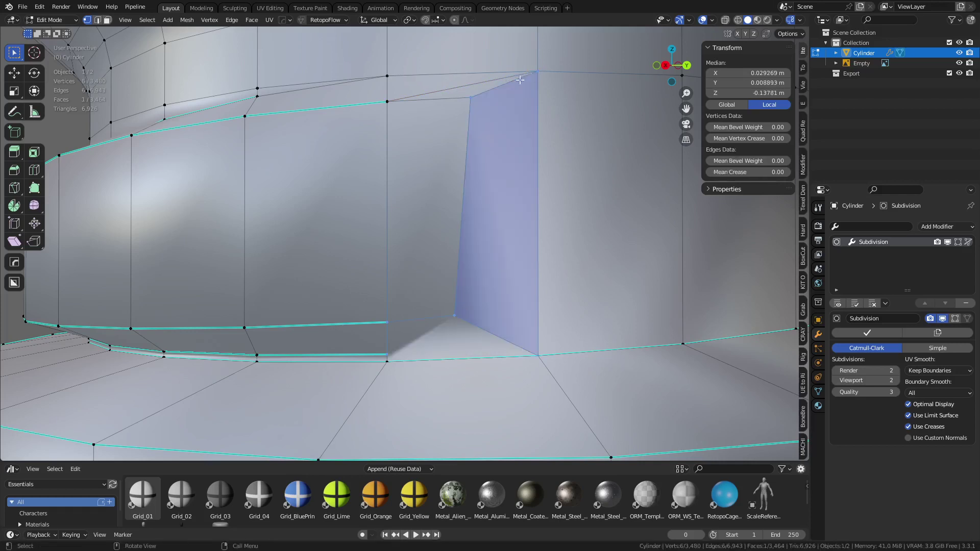
key(ctrl+x)
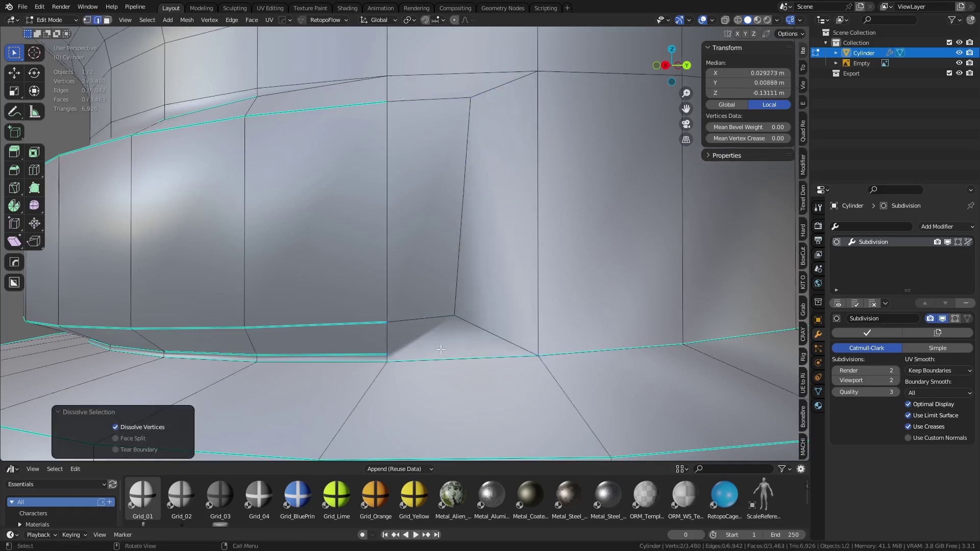
Knife a surrounding support loop around the thread end from the lower crease across both corner edges to the groove's upper crease vertex.
key(k)
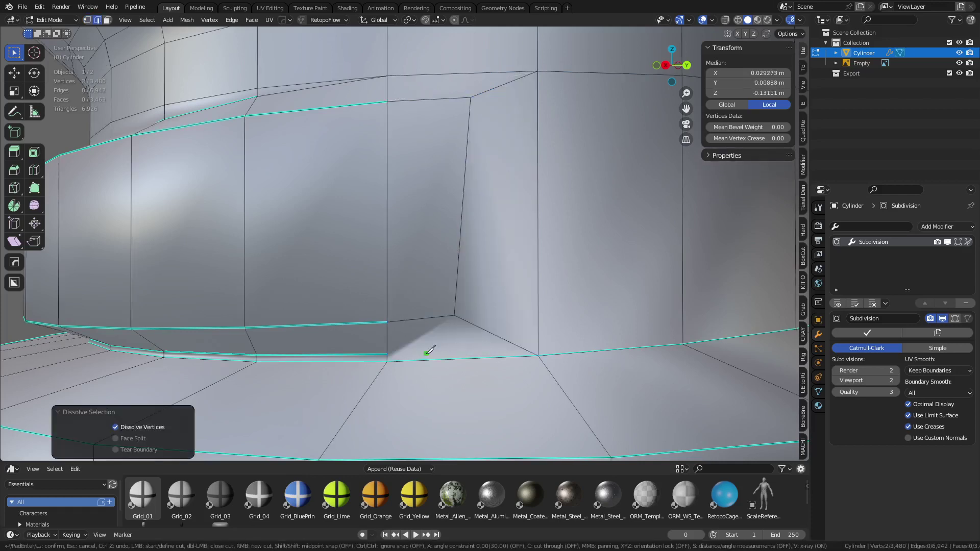
click(495, 336)
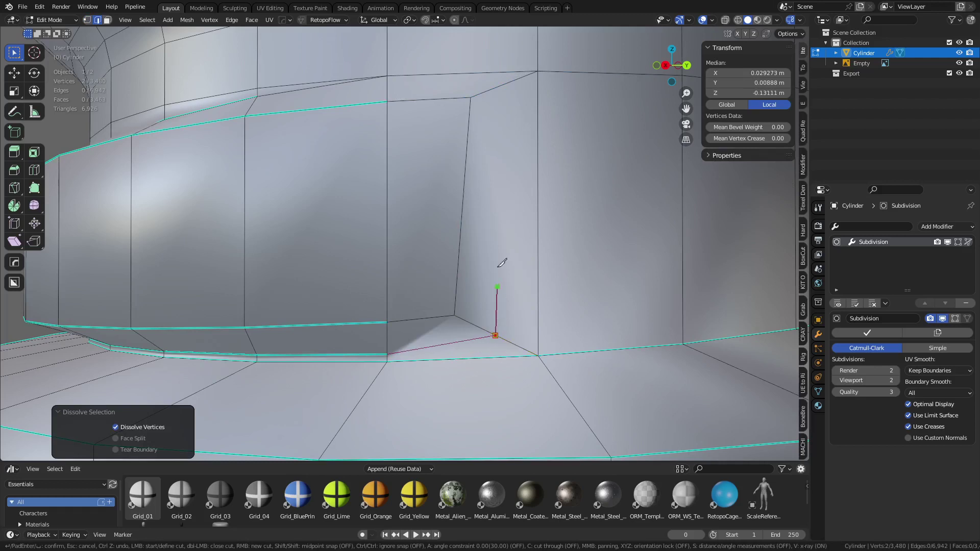
click(501, 85)
click(387, 85)
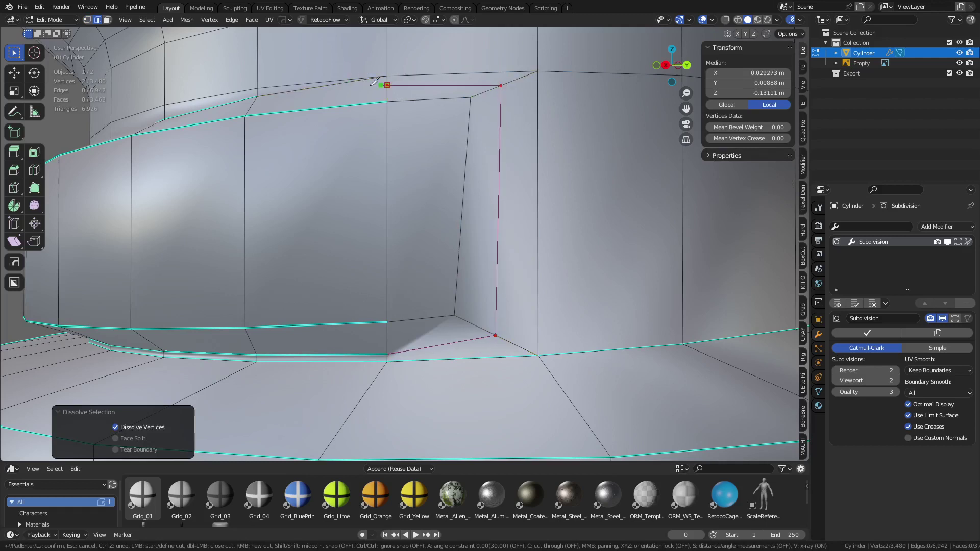
click(257, 96)
key(Return)
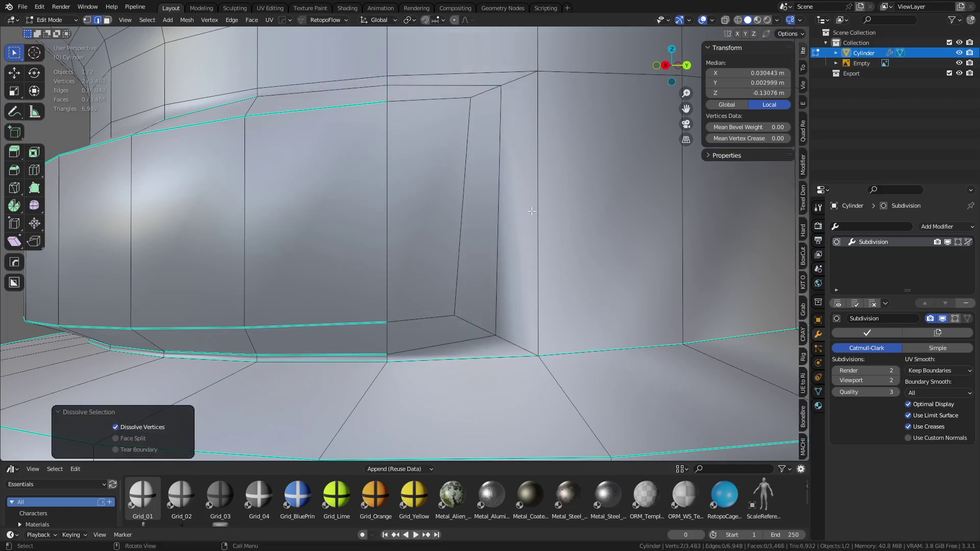
Check how the thread end with its new support loop subdivides in Object Mode.
key(ctrl+Tab)
click(489, 289)
key(Tab)
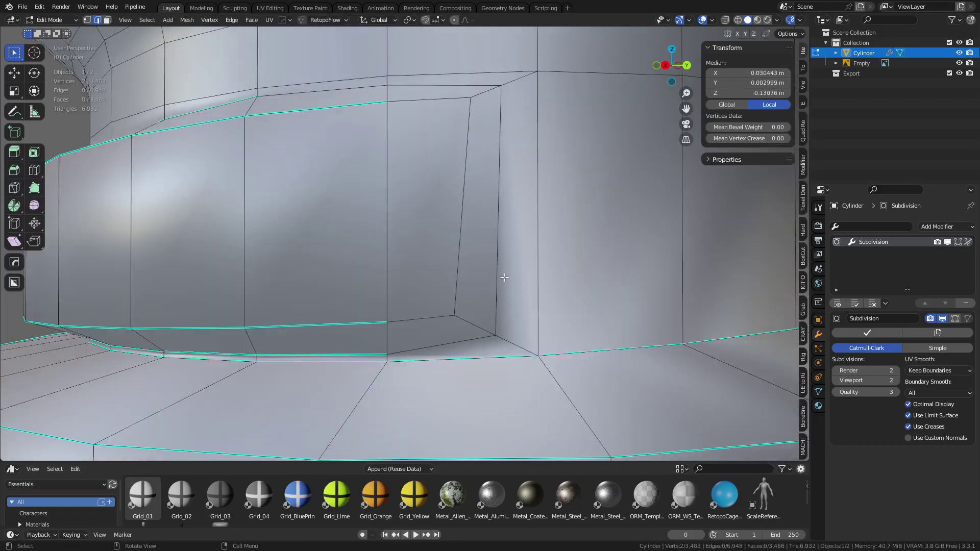
Slide the end outline's upper corner vertex down by a factor of 0.100 and its lower corner vertex up by 0.087.
key(1)
click(474, 107)
key(g)
key(g)
click(473, 127)
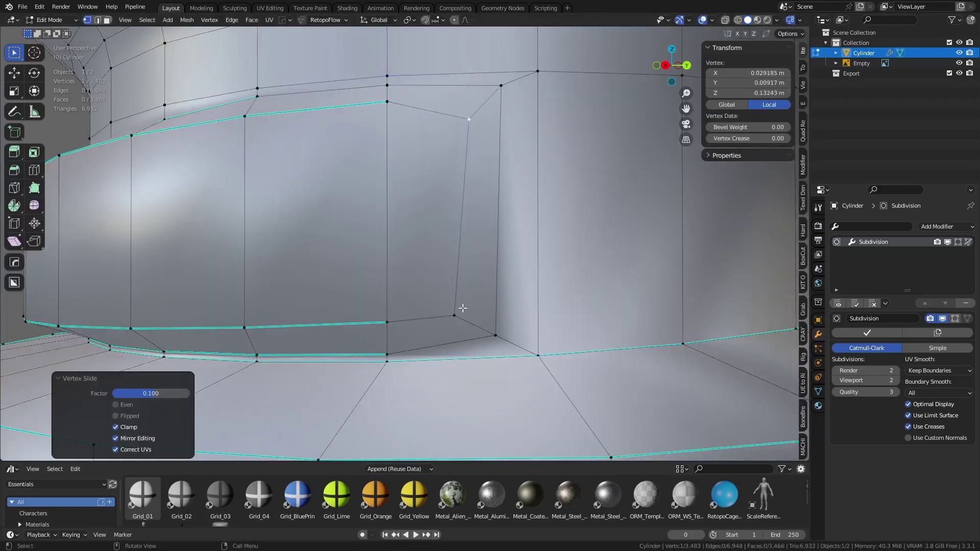
click(460, 311)
key(g)
key(g)
click(464, 295)
Examine the reworked thread end smoothed in Object Mode and its edge flow in Edit Mode.
key(ctrl+Tab)
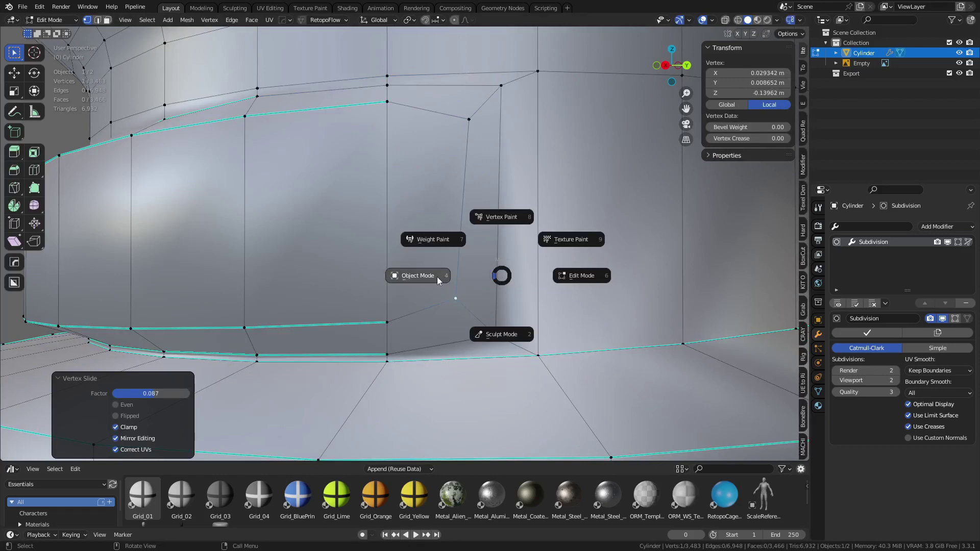
click(438, 275)
scroll(447, 264, down, 4)
key(shift+w)
middle_drag(461, 241, 481, 273)
key(ctrl+Tab)
click(480, 271)
Inspect the smoothed shaft down to the thread's lower end and the collar beneath it in Object Mode.
key(ctrl+Tab)
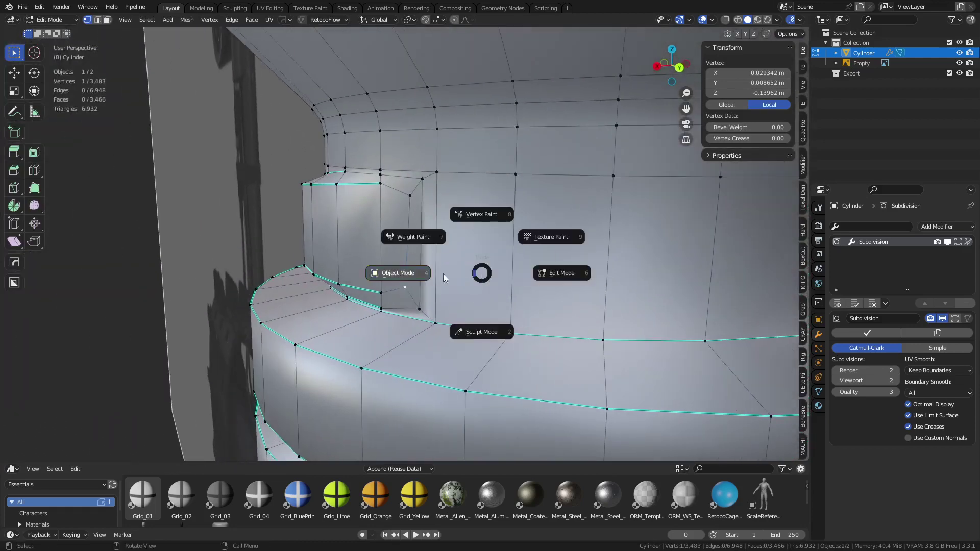
click(409, 271)
middle_drag(402, 222, 494, 127)
scroll(476, 271, down, 5)
scroll(474, 183, down, 4)
shift+middle_drag(454, 241, 476, 126)
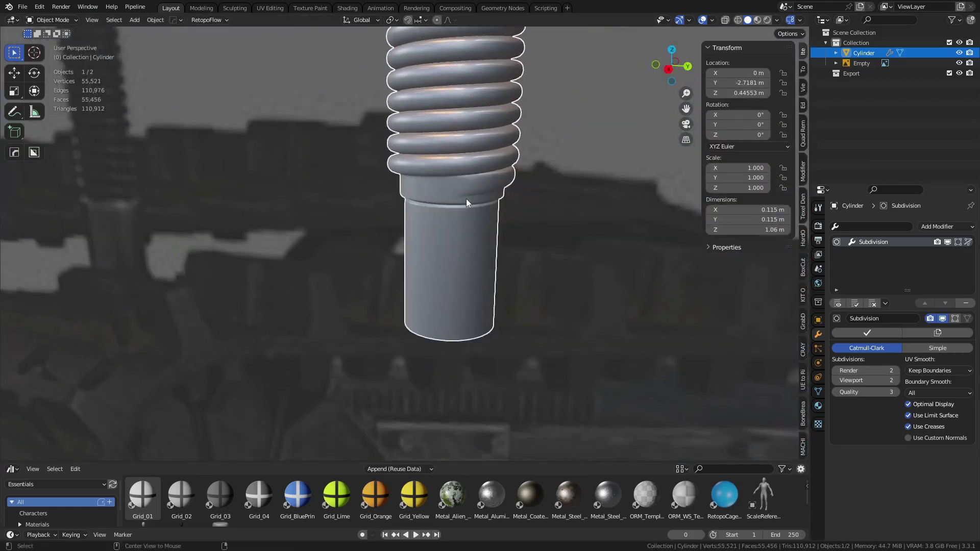
scroll(466, 198, up, 6)
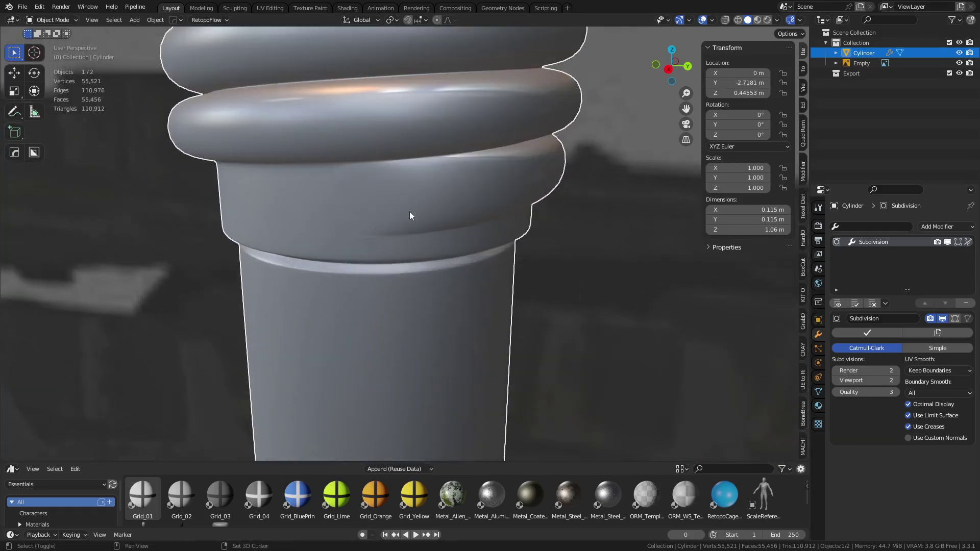
middle_drag(409, 212, 475, 219)
Examine the edges and vertices at the thread's lower end above the collar in Edit Mode.
key(ctrl+Tab)
click(484, 254)
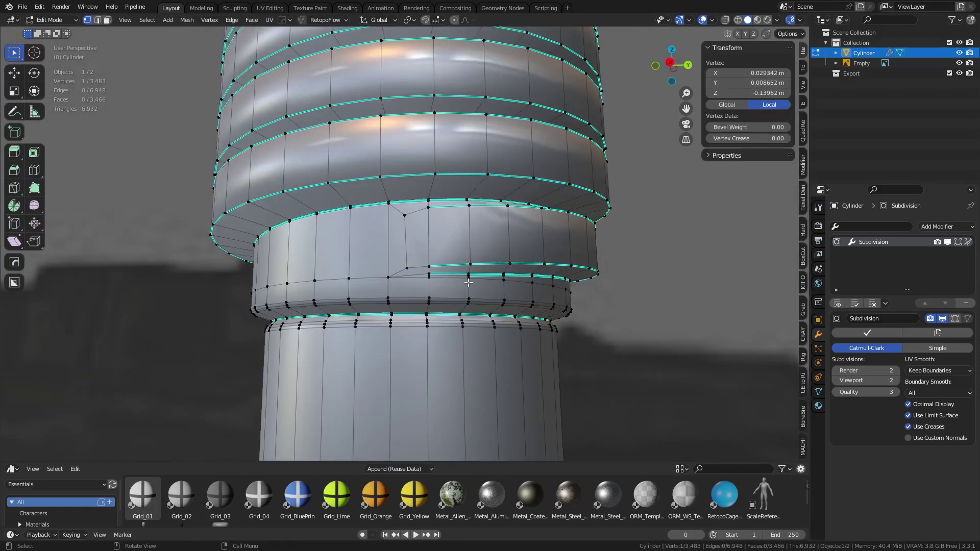
scroll(531, 251, up, 8)
scroll(531, 265, up, 1)
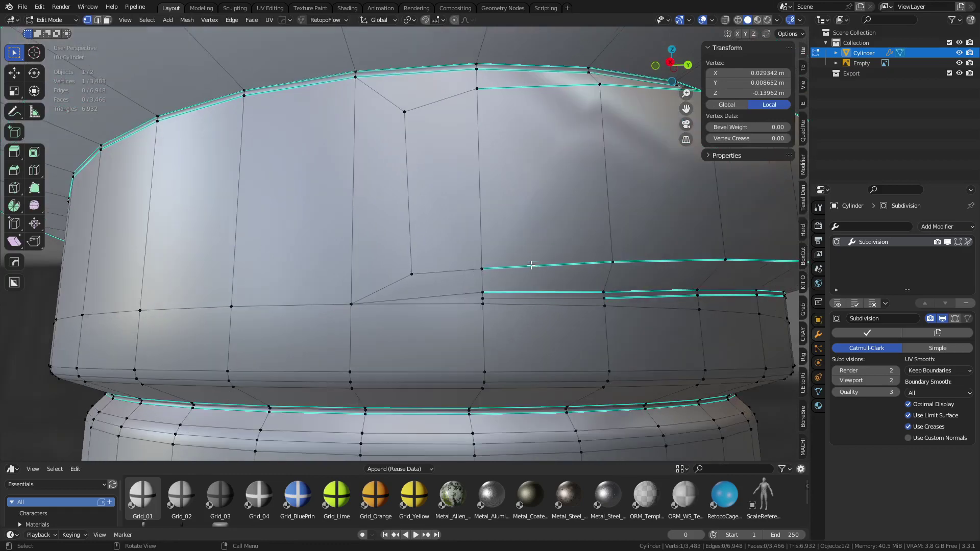
shift+middle_drag(533, 247, 523, 261)
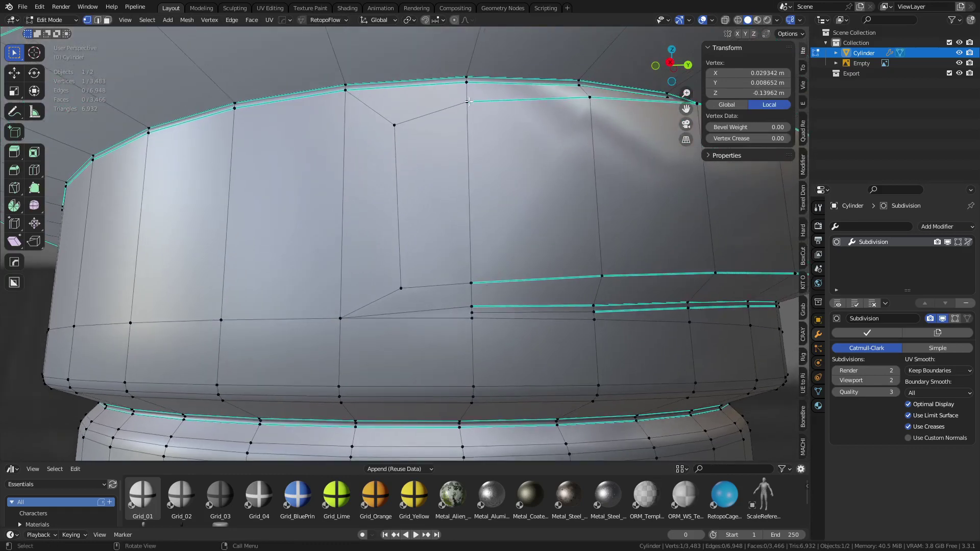
middle_drag(469, 102, 470, 130)
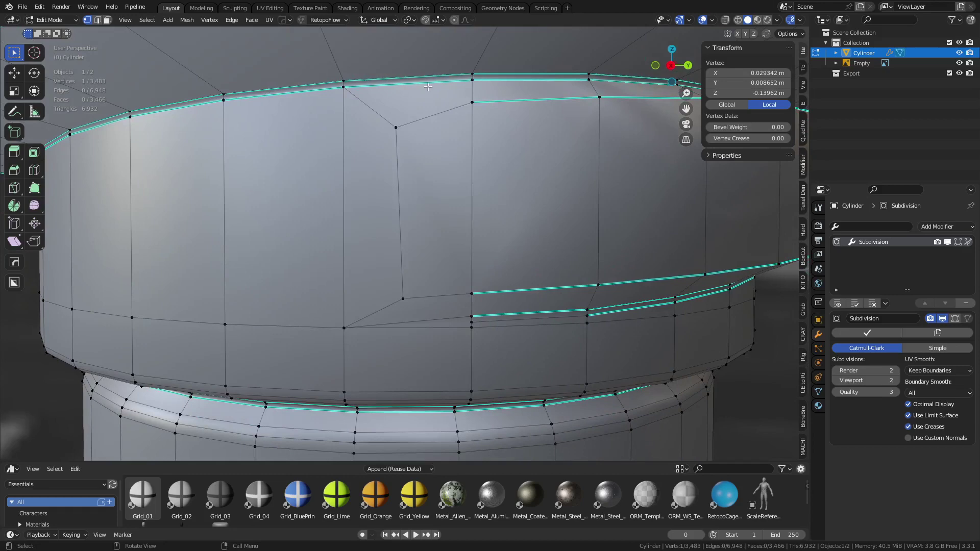
middle_drag(487, 256, 495, 244)
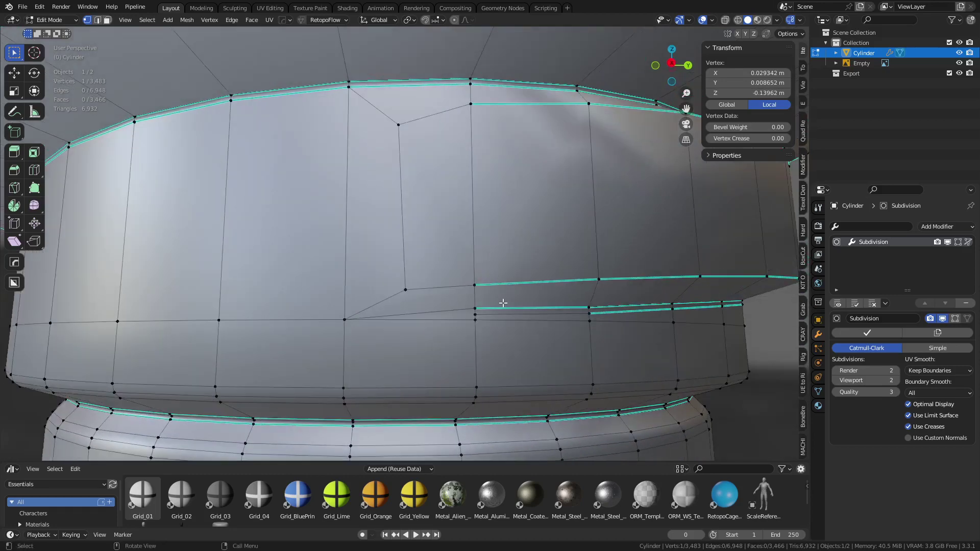
Slide the middle vertex below the thread's lower end fully onto the one beneath by factor 1.000, and merge all vertices by distance at 0.0001 m.
key(ctrl+Tab)
click(414, 326)
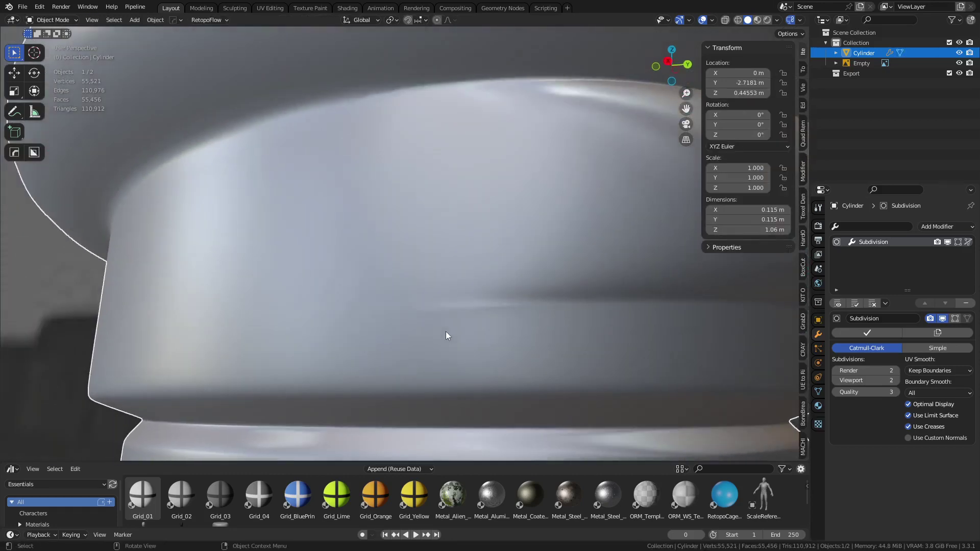
key(Tab)
click(466, 307)
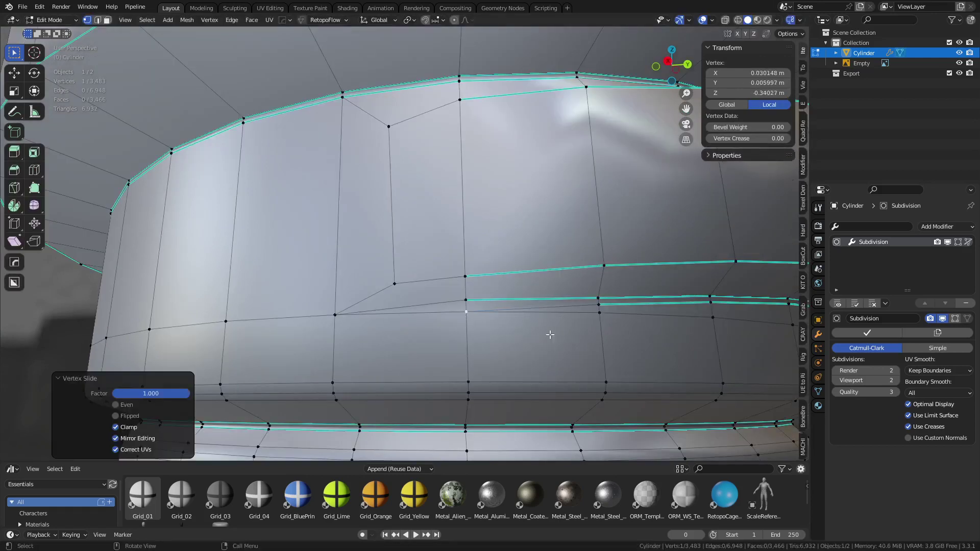
key(a)
key(m)
click(531, 302)
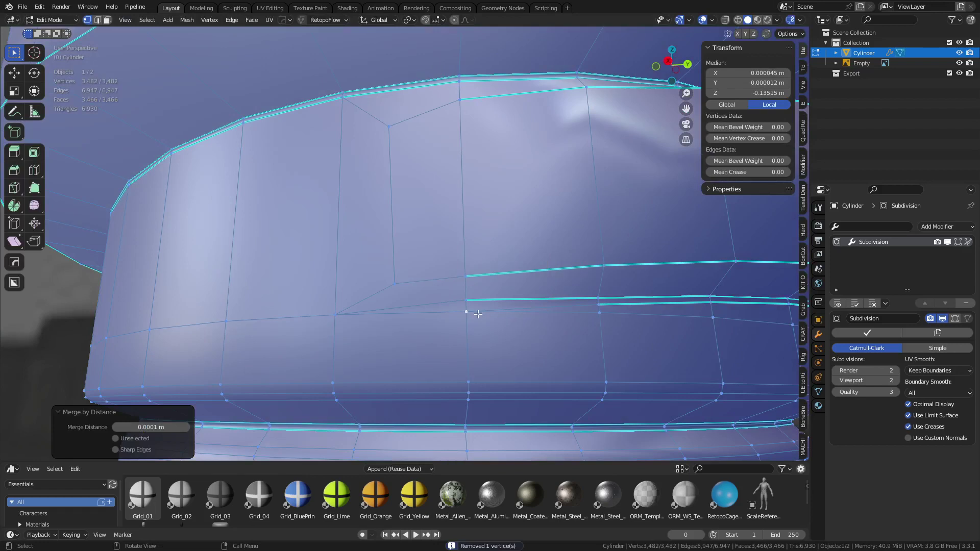
Cut an edge from the lower crease line's end vertex to the adjacent outline corner, and dissolve the long diagonal edge beneath it.
click(457, 302)
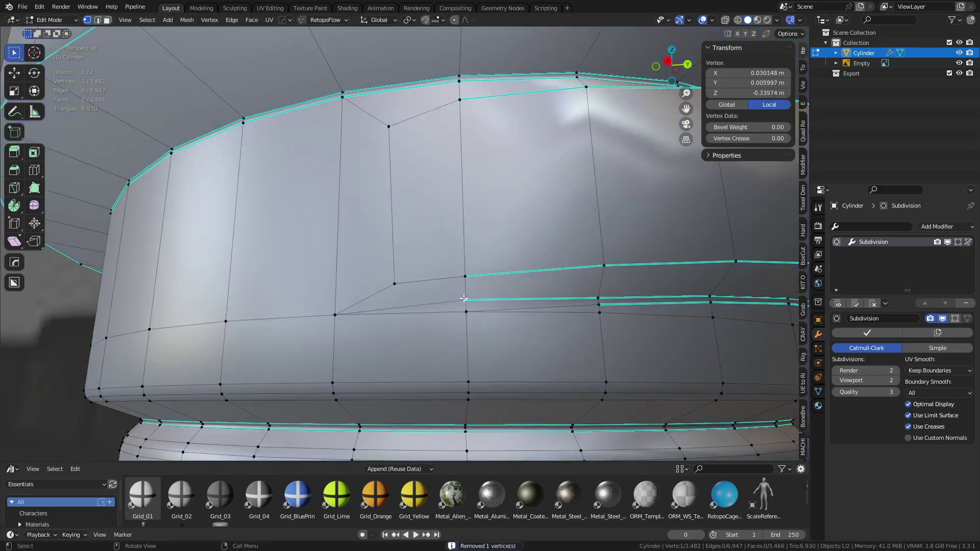
key(k)
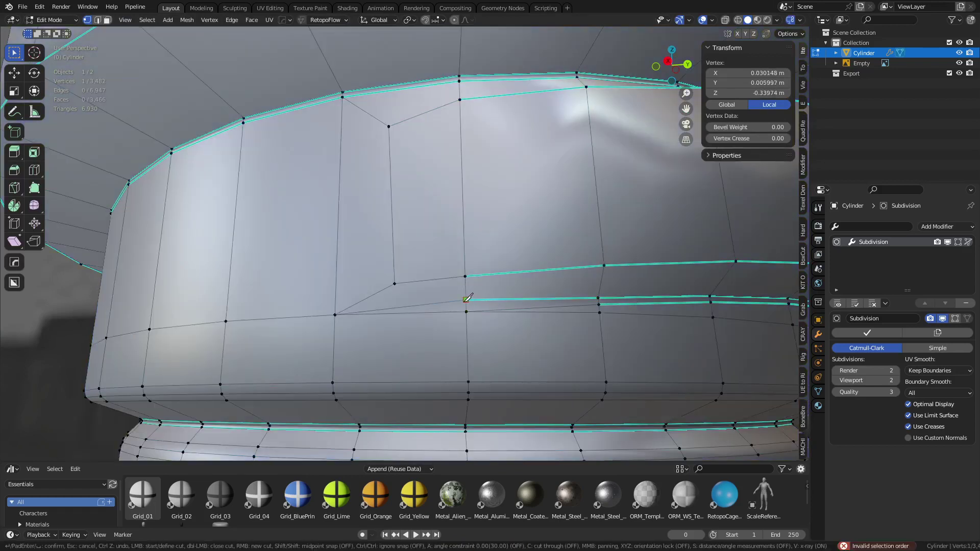
click(395, 283)
key(Return)
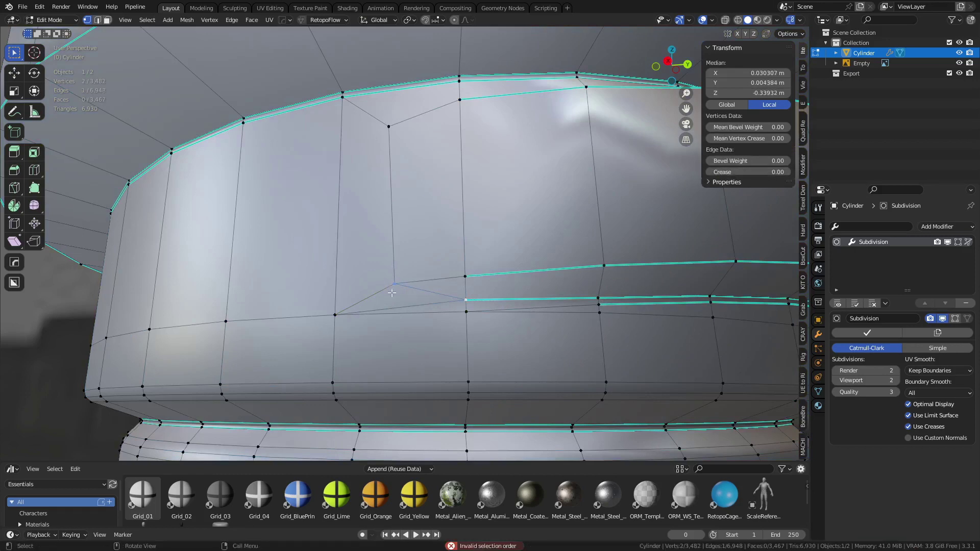
key(ctrl+x)
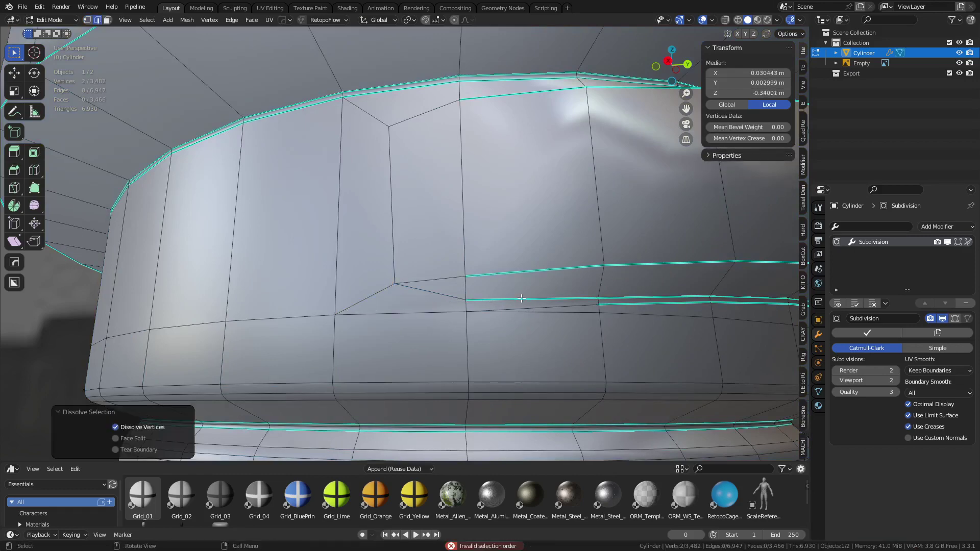
Knife-cut from the upper crease line's left end through a new corner point up to the inner vertex near the rim.
right_click(509, 299)
key(Escape)
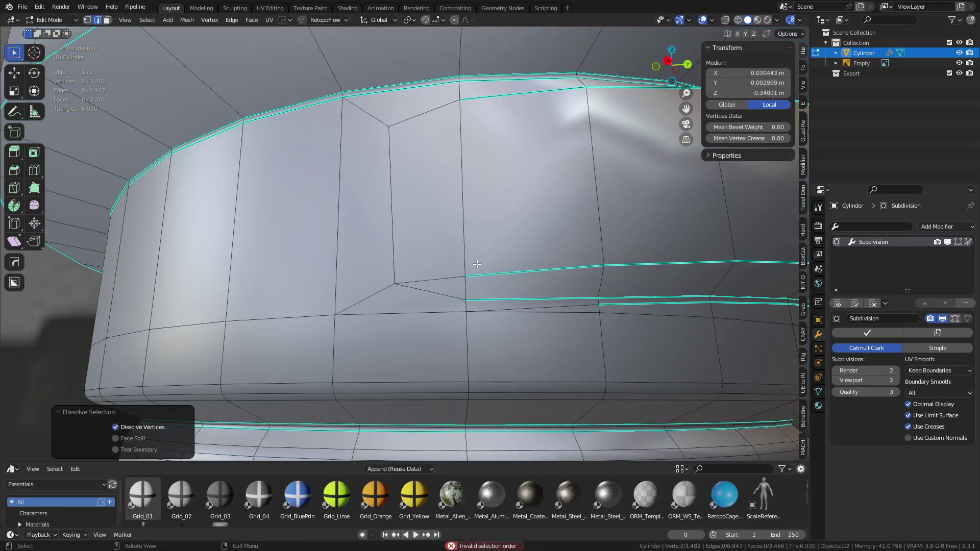
shift+middle_drag(477, 264, 489, 305)
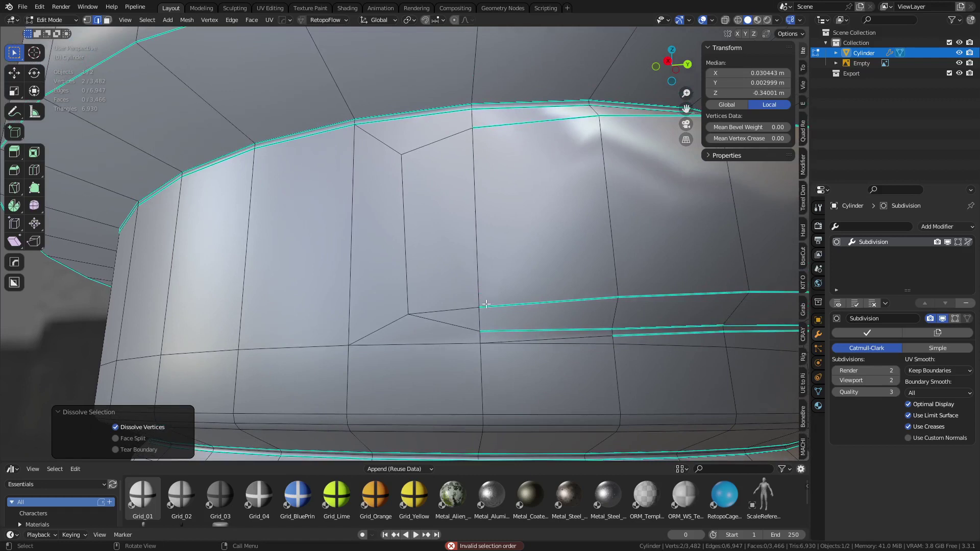
key(k)
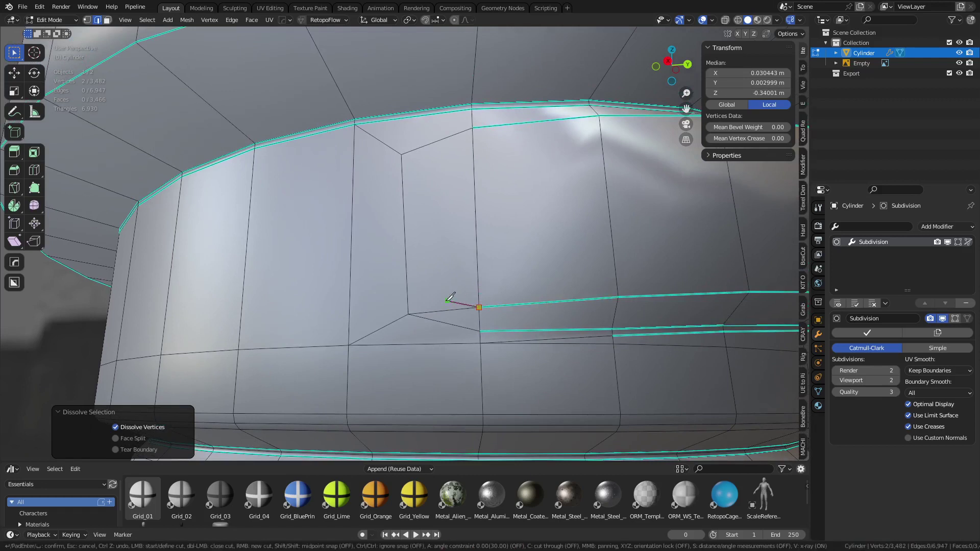
click(417, 297)
click(402, 153)
key(Return)
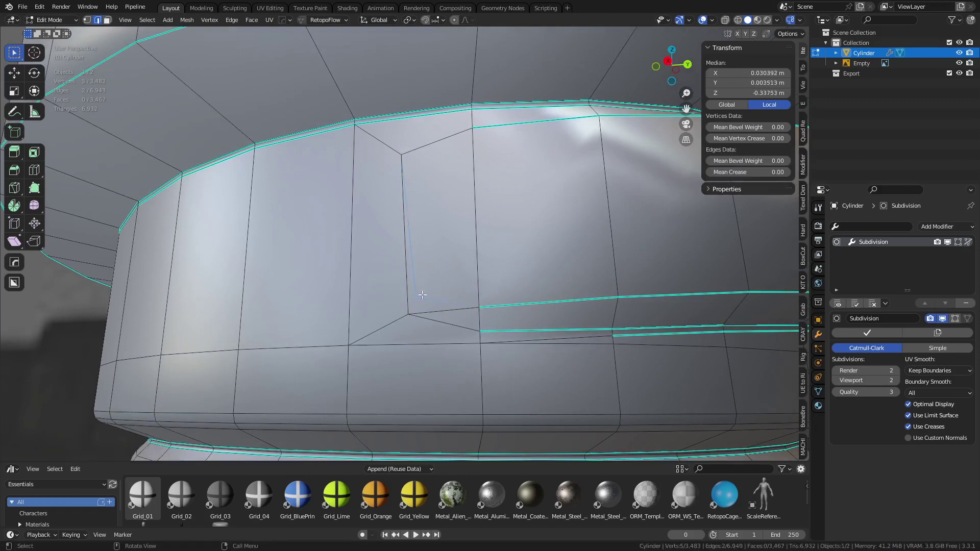
Dissolve the old edges around the former corner, then knife-cut from the new corner to the vertex at its lower left.
click(420, 308)
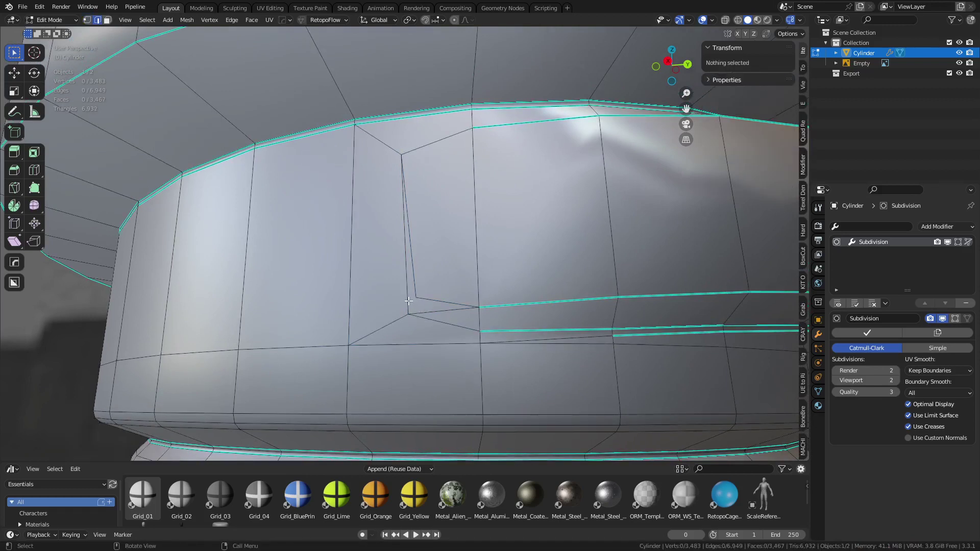
click(421, 311)
key(ctrl+x)
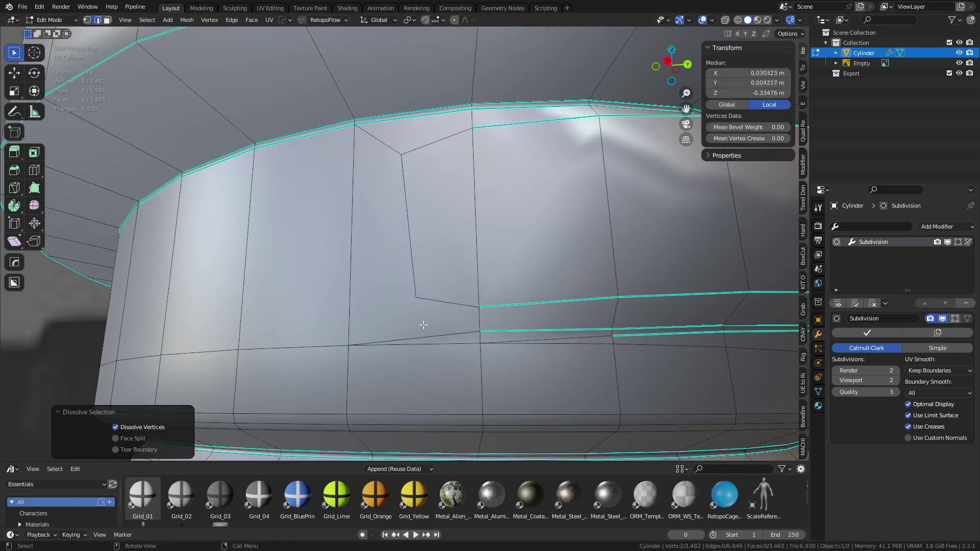
key(k)
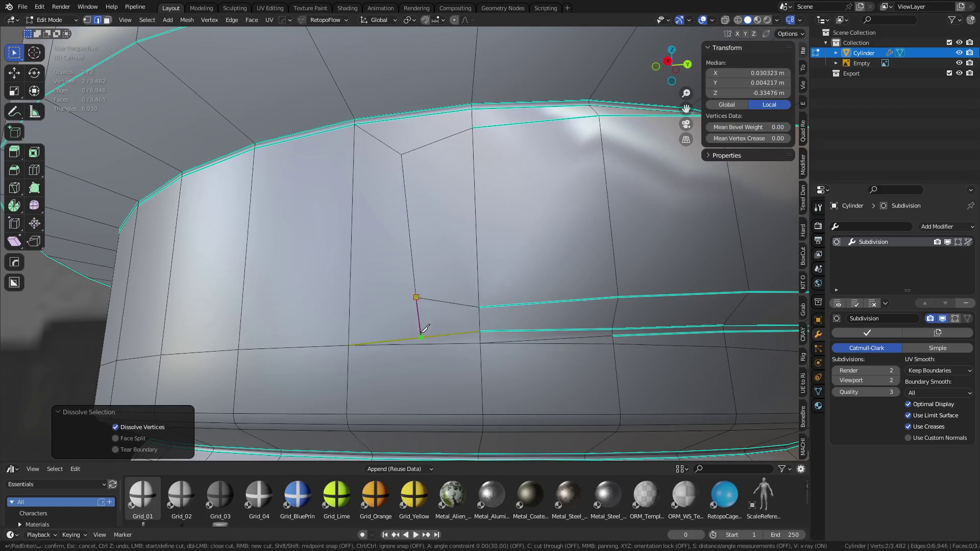
click(348, 345)
key(Return)
Slide the lower crease line's left end vertex down onto the vertex below it and merge the overlapping vertices by distance.
click(480, 344)
key(shift+v)
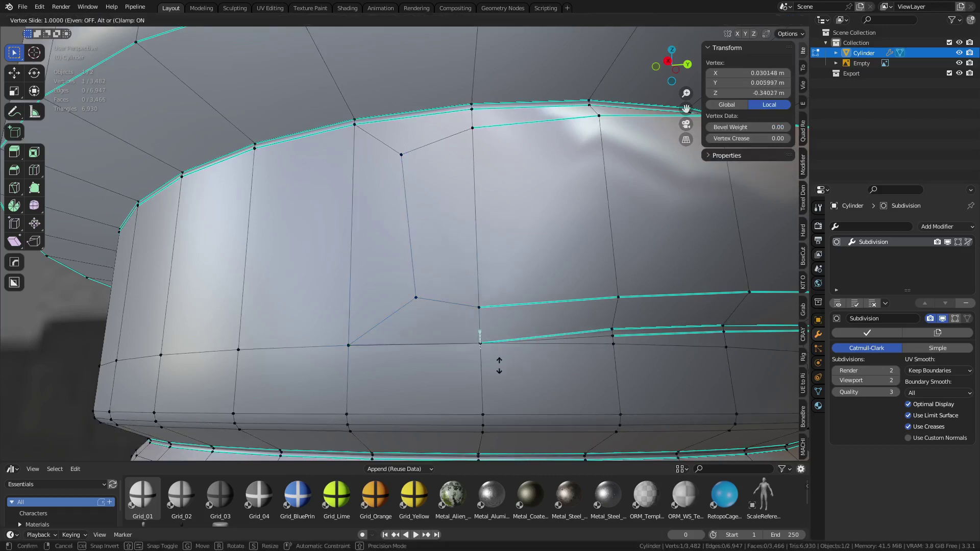
click(499, 366)
key(a)
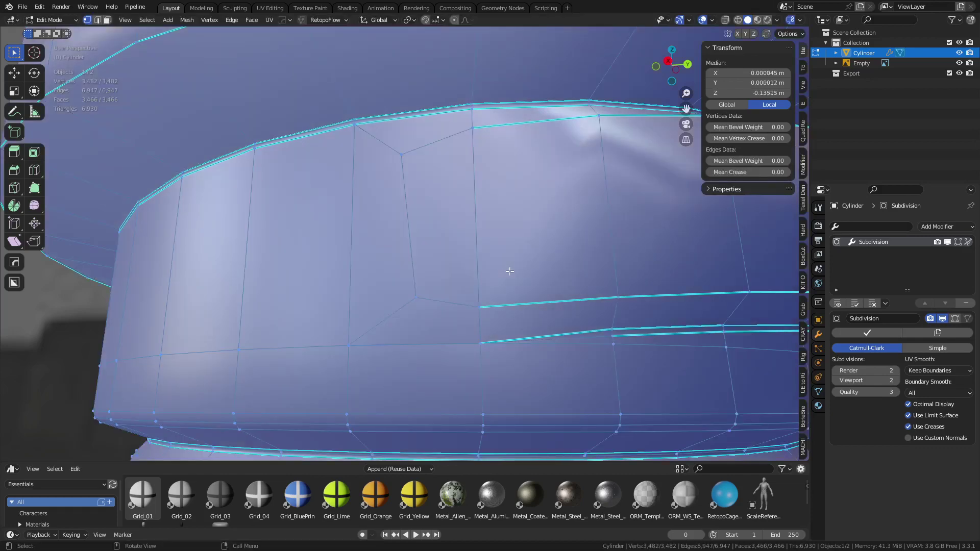
key(m)
click(509, 271)
Dissolve the thin edge just below the left segment of the lower crease line.
key(2)
click(593, 335)
key(ctrl+x)
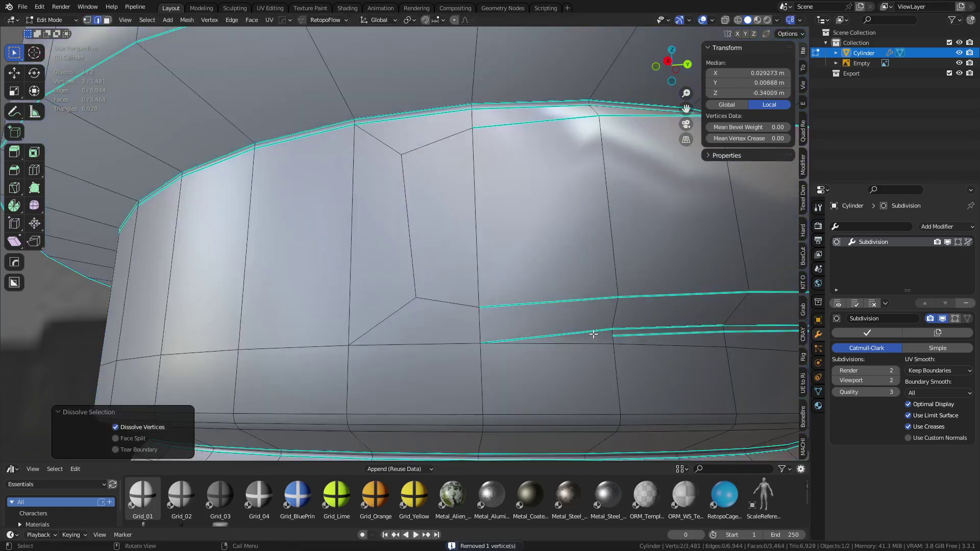
Examine the subdivided surface and its shading around the thread's lower end in Object Mode from several angles.
key(ctrl+Tab)
click(519, 335)
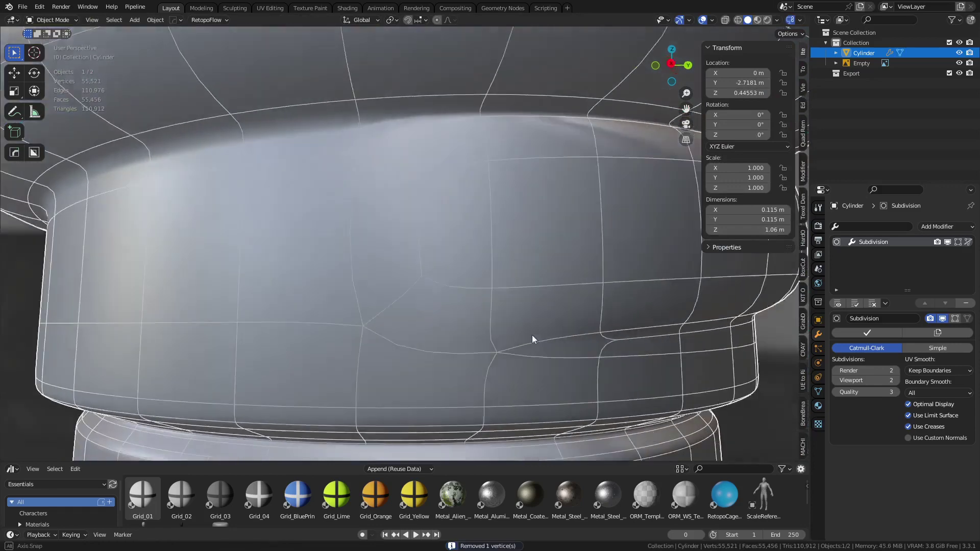
middle_drag(532, 335, 558, 363)
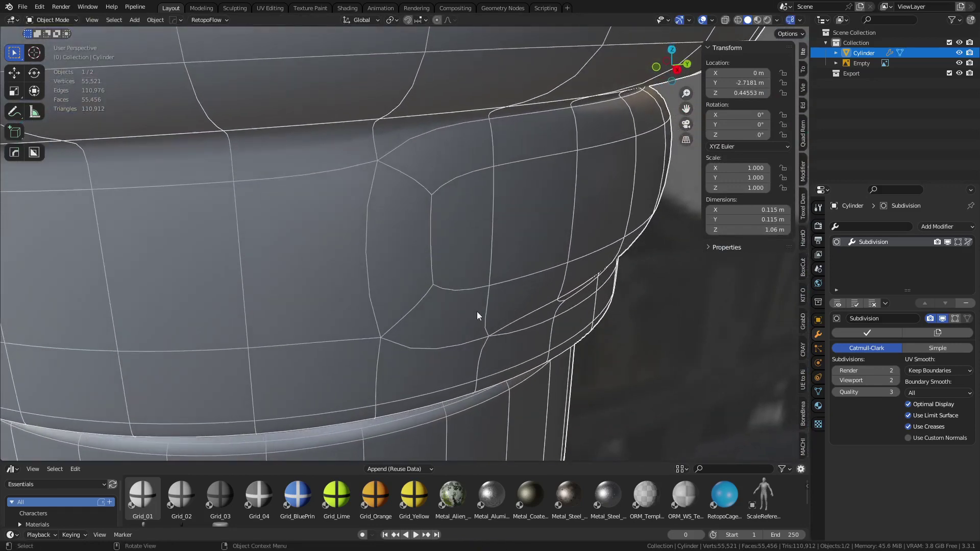
middle_drag(563, 317, 599, 365)
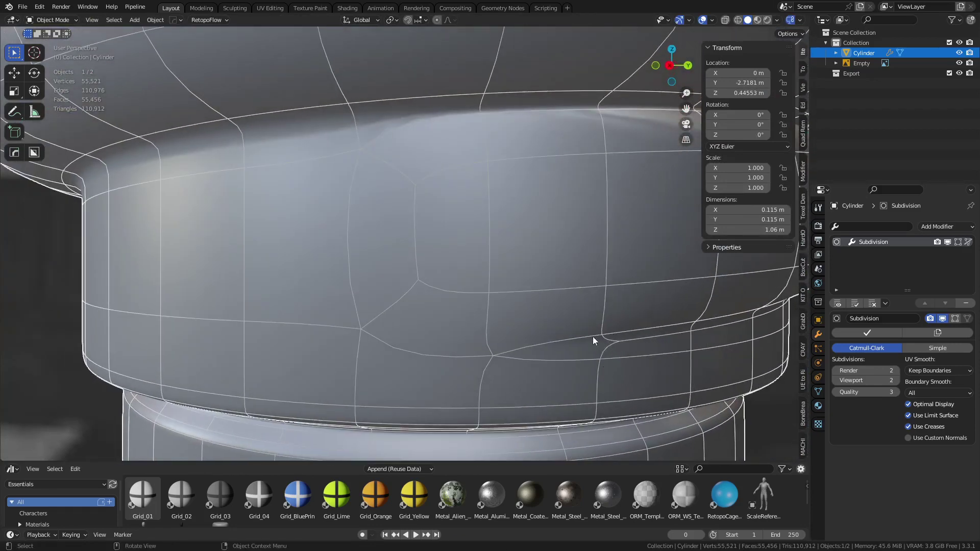
key(ctrl+Tab)
click(658, 335)
middle_drag(543, 285, 507, 309)
key(ctrl+Tab)
click(461, 310)
scroll(480, 296, up, 5)
scroll(485, 306, down, 4)
Check the edges where the lower crease lines meet and select the thin triangular face beneath them.
key(Tab)
key(2)
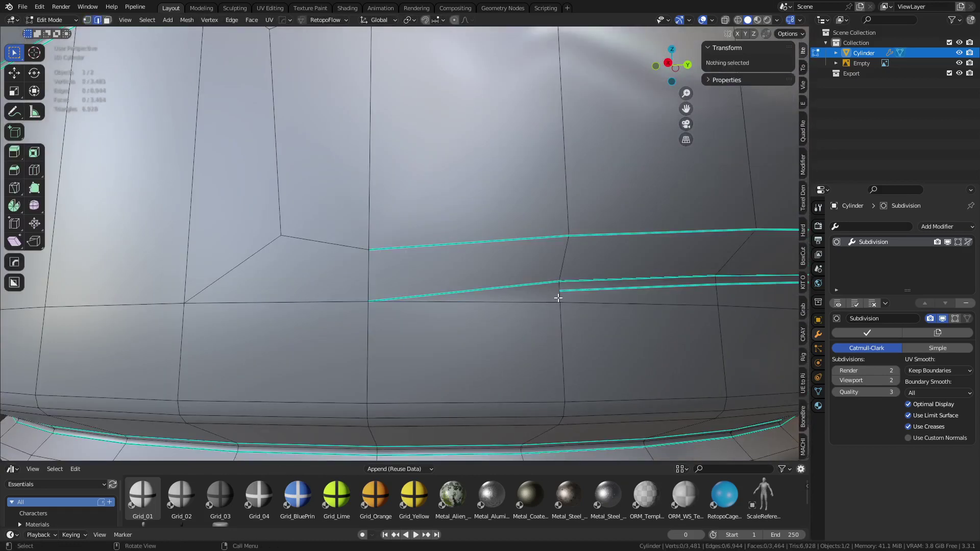
click(559, 297)
shift+click(562, 286)
shift+click(567, 297)
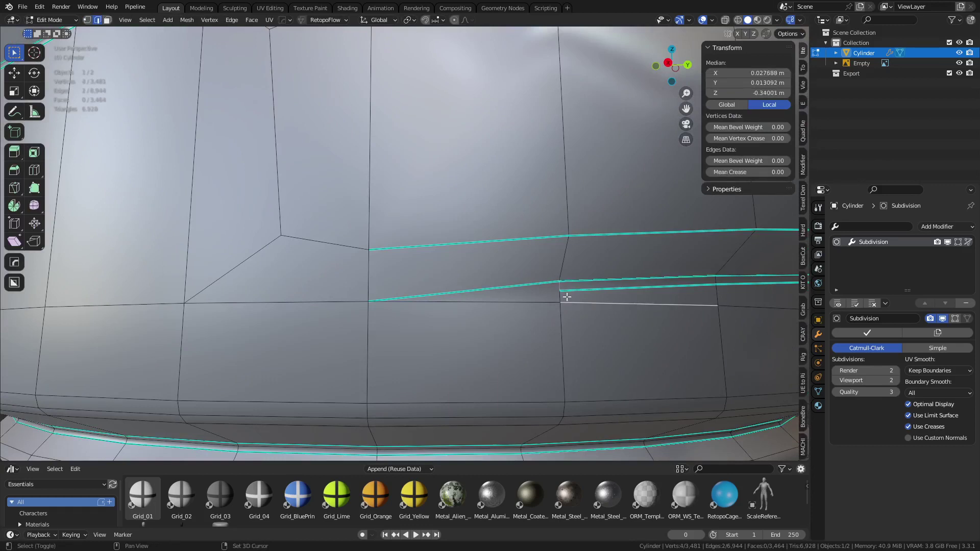
shift+click(567, 297)
shift+click(538, 299)
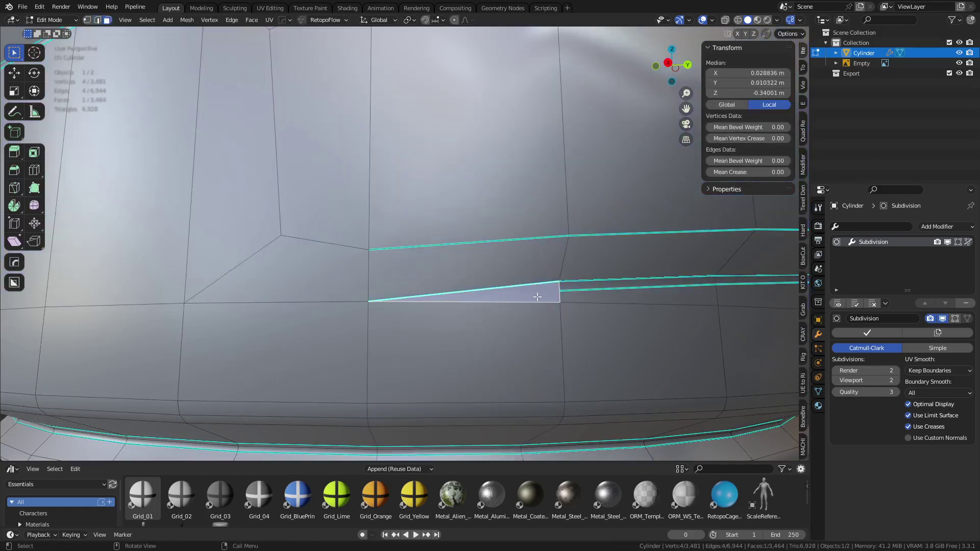
Examine the whole thread in Object Mode from the side, down to the groove and plain shank at its lower end.
scroll(518, 305, down, 5)
key(ctrl+Tab)
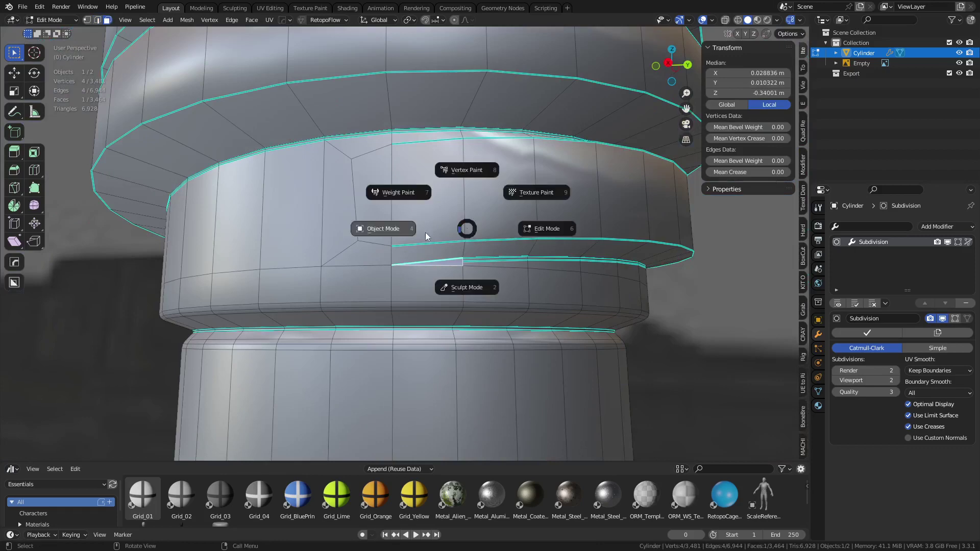
click(423, 232)
scroll(425, 236, down, 5)
middle_drag(449, 196, 469, 304)
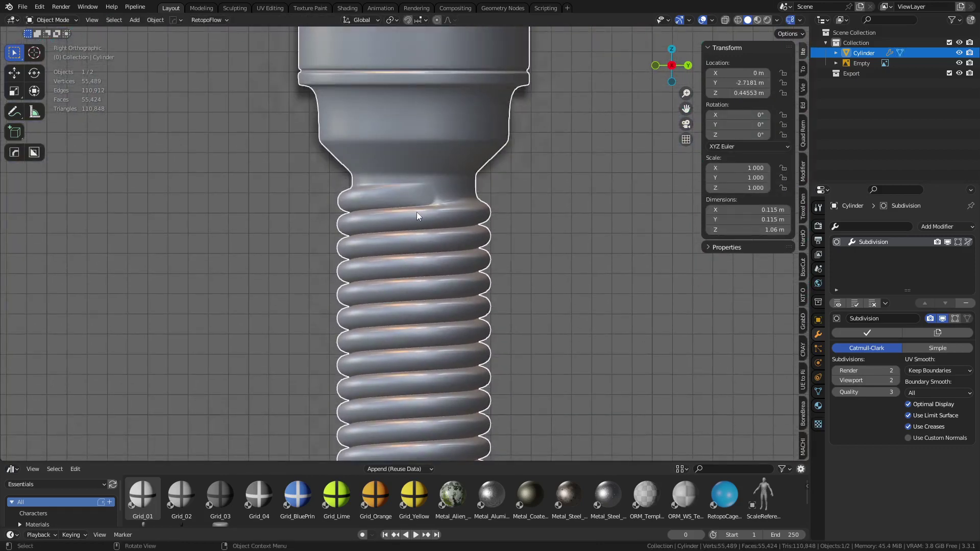
scroll(417, 212, down, 3)
shift+middle_drag(467, 439, 470, 259)
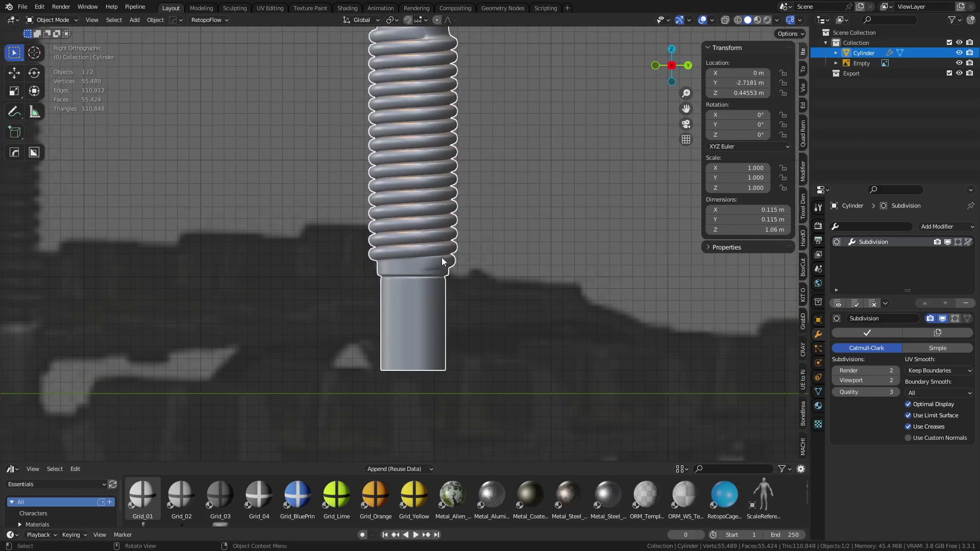
shift+middle_drag(463, 313, 446, 219)
scroll(413, 228, up, 4)
shift+middle_drag(401, 185, 403, 245)
scroll(404, 245, up, 2)
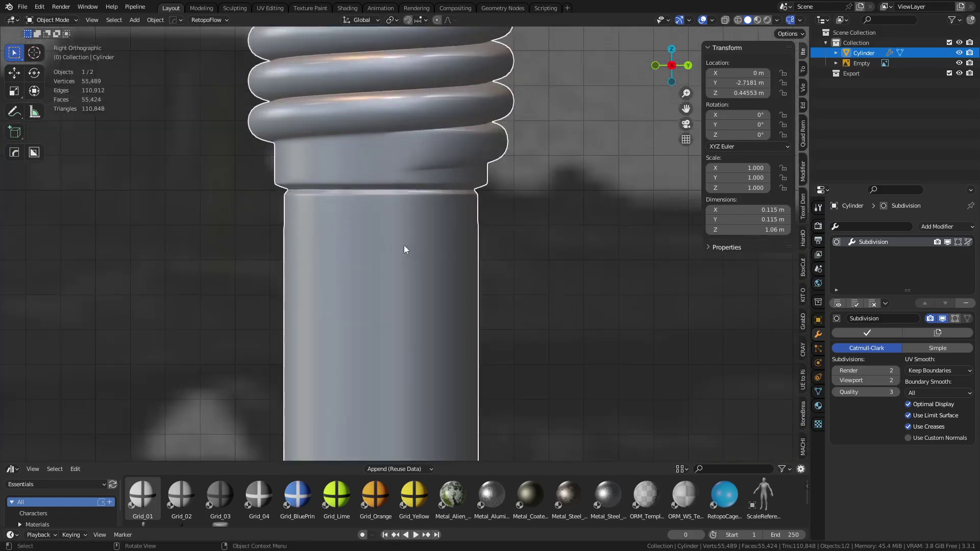
Select the face loop around the plain lower shank and scale it to about 1.086, excluding the Z axis.
key(ctrl+Tab)
click(425, 252)
alt+click(360, 274)
middle_drag(360, 274, 500, 300)
key(s)
key(shift+z)
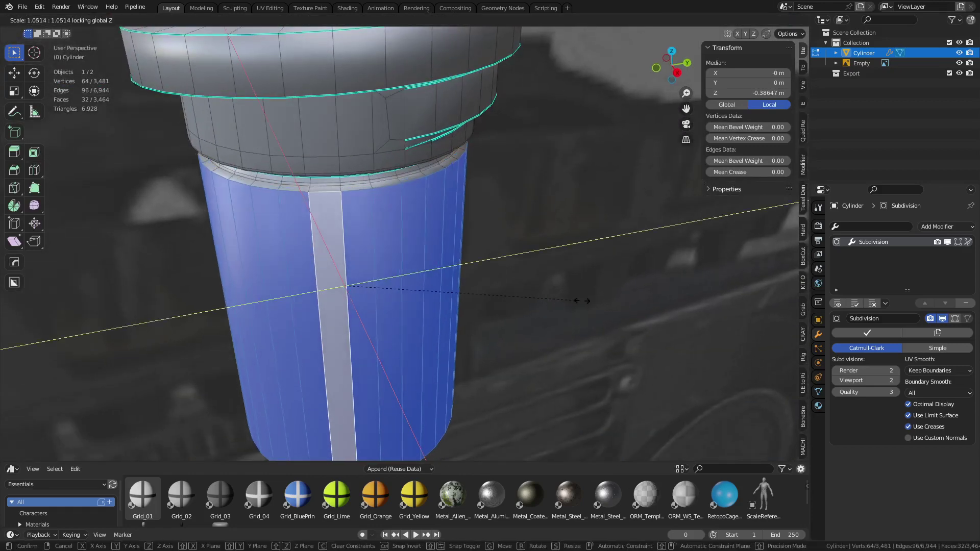
click(636, 307)
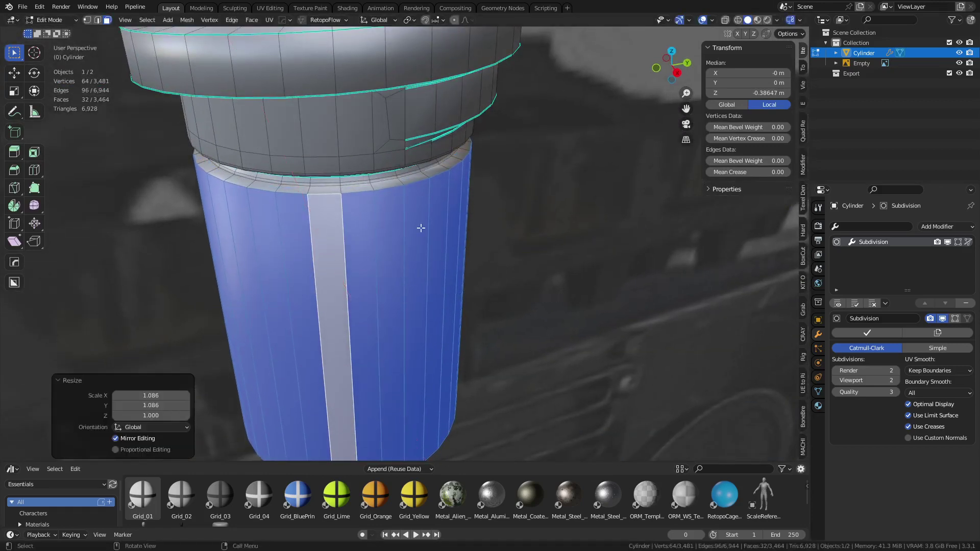
Dissolve the supporting edge loops at the upper edge of the lower shank, leaving a single corner loop.
key(2)
scroll(417, 255, up, 3)
shift+middle_drag(367, 186, 370, 241)
scroll(417, 255, up, 3)
alt+click(370, 242)
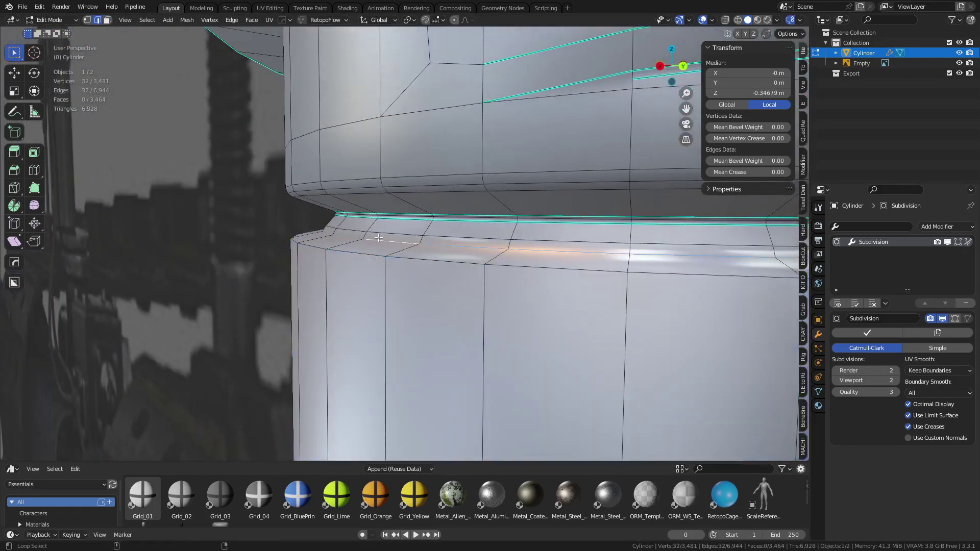
key(ctrl+x)
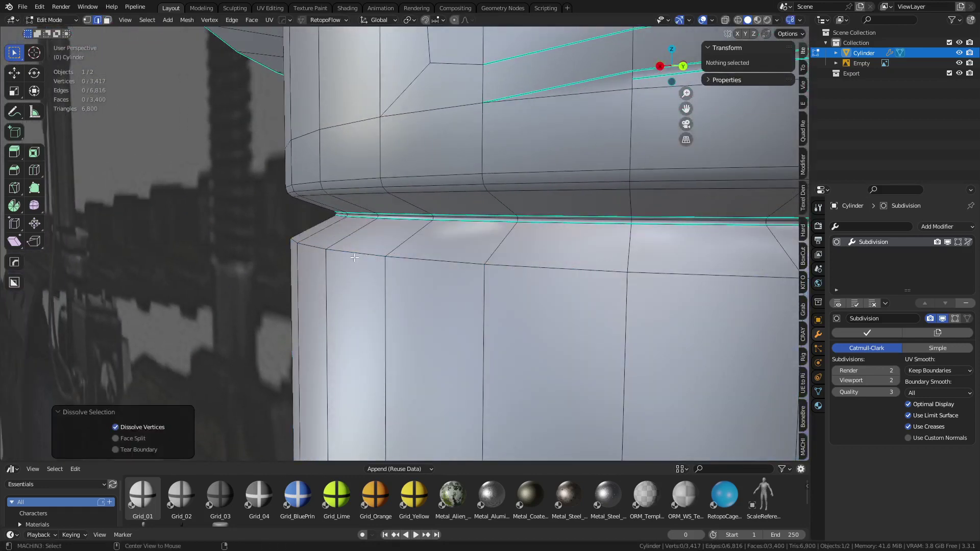
Bevel the shank's upper corner edge loop with 2 segments and a width of about 0.00106 m.
alt+click(355, 257)
key(ctrl+b)
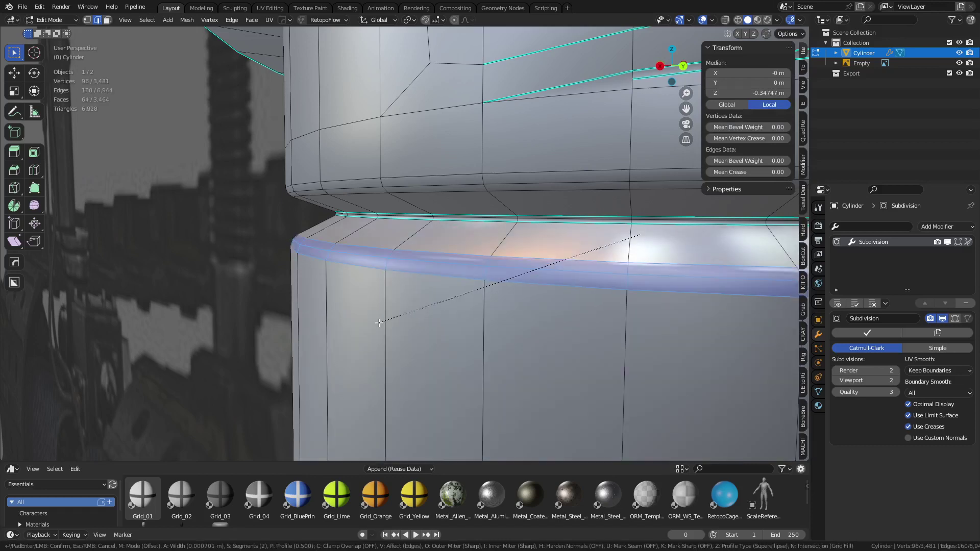
click(348, 324)
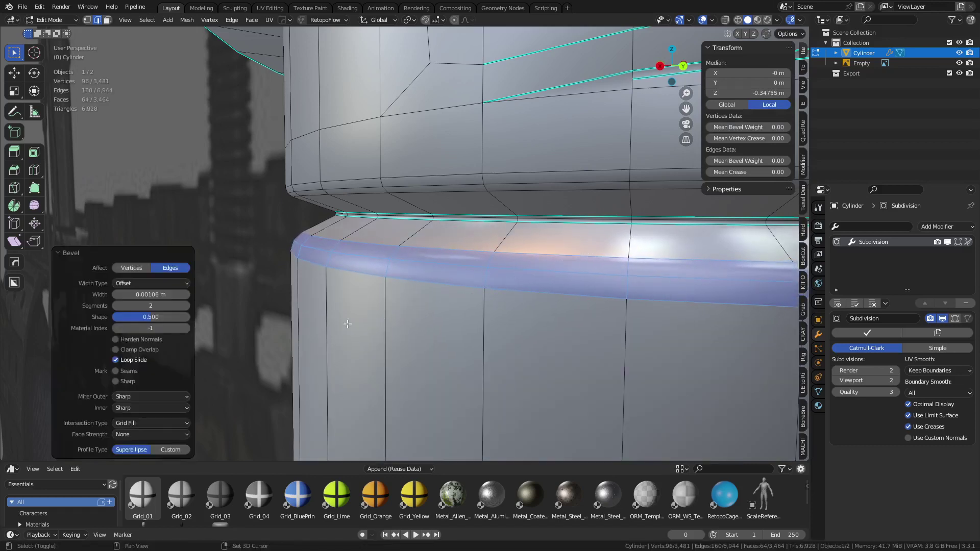
Insert one edge loop on the slope above the beveled corner, slid with factor -1.000 against the groove's edge.
key(ctrl+r)
click(409, 228)
click(432, 225)
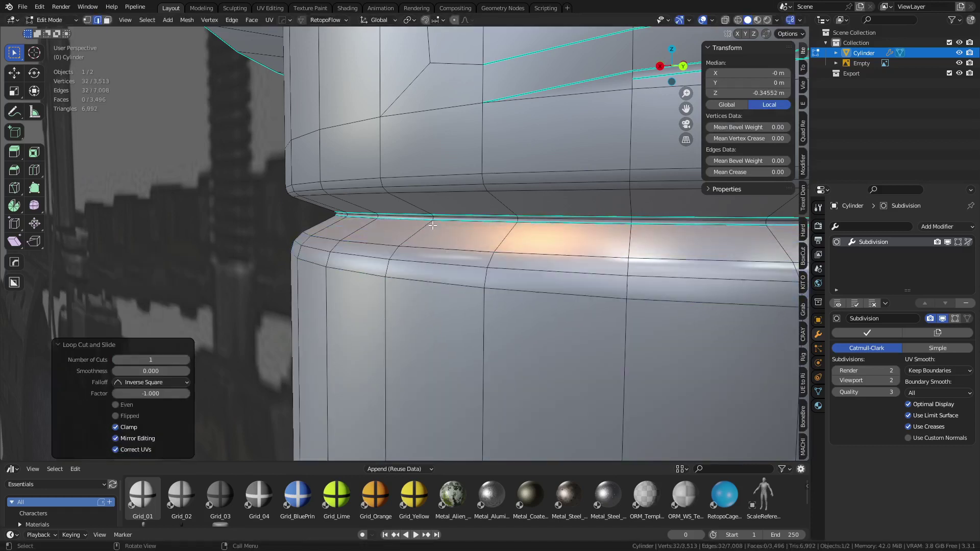
Move the inserted edge loop about 0.000313 m down along Z and scale it up slightly.
key(g)
key(z)
click(430, 258)
key(s)
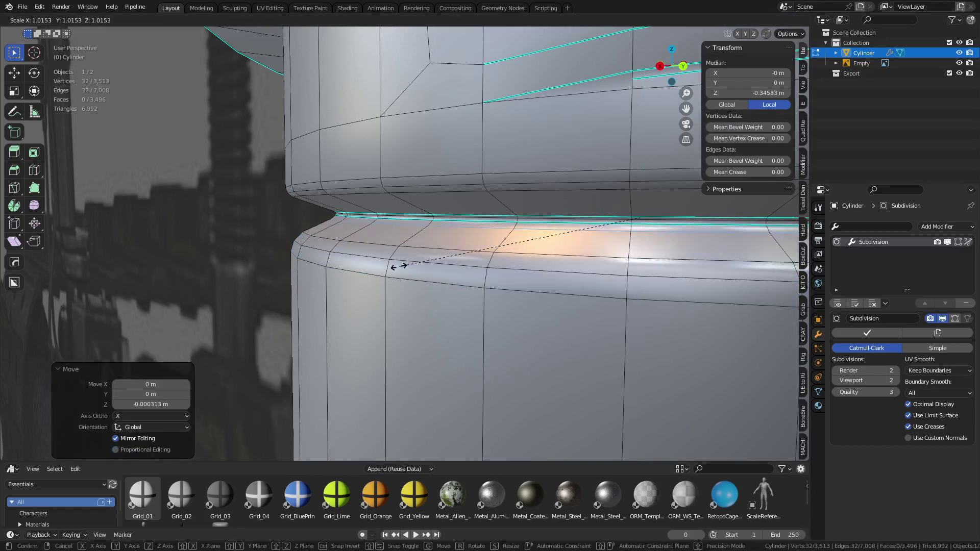
click(413, 262)
Check the groove in Object Mode, then dissolve the middle edge loop of the shank's beveled upper corner.
key(ctrl+Tab)
click(298, 280)
click(215, 262)
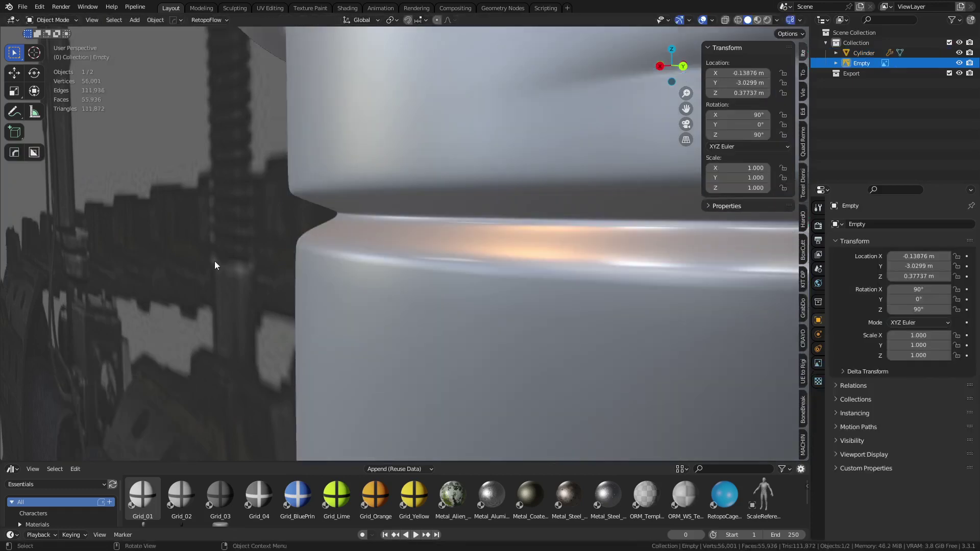
middle_drag(215, 262, 444, 262)
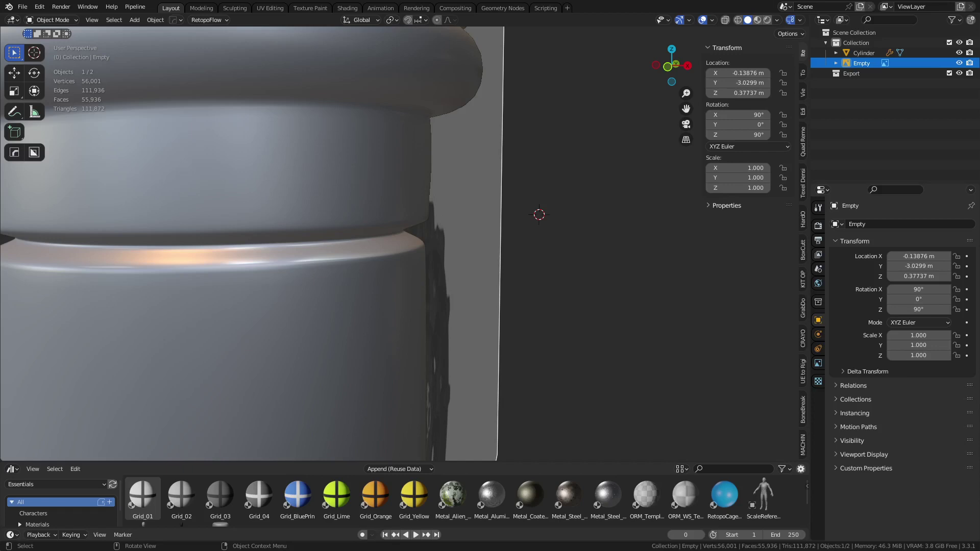
middle_drag(347, 281, 388, 280)
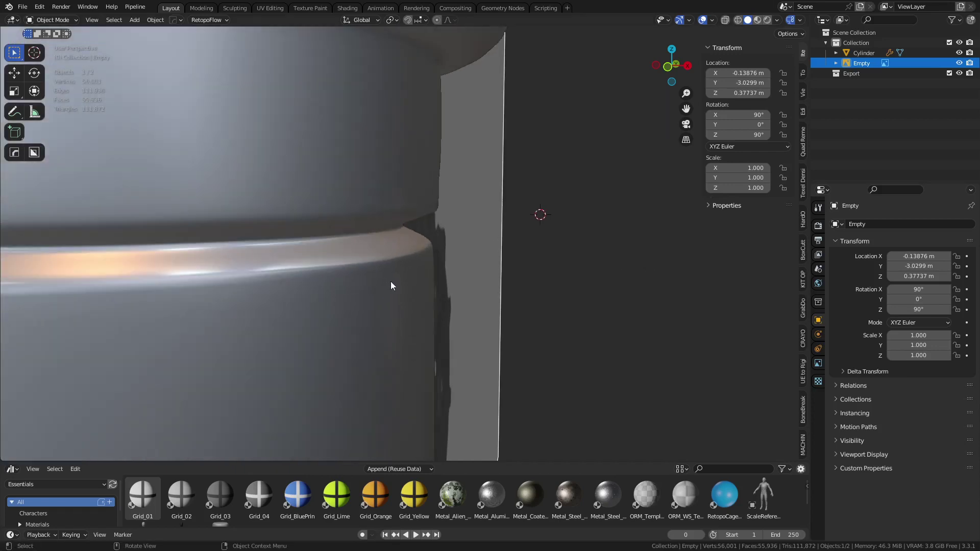
click(390, 280)
key(ctrl+Tab)
click(430, 279)
alt+click(389, 263)
key(ctrl+x)
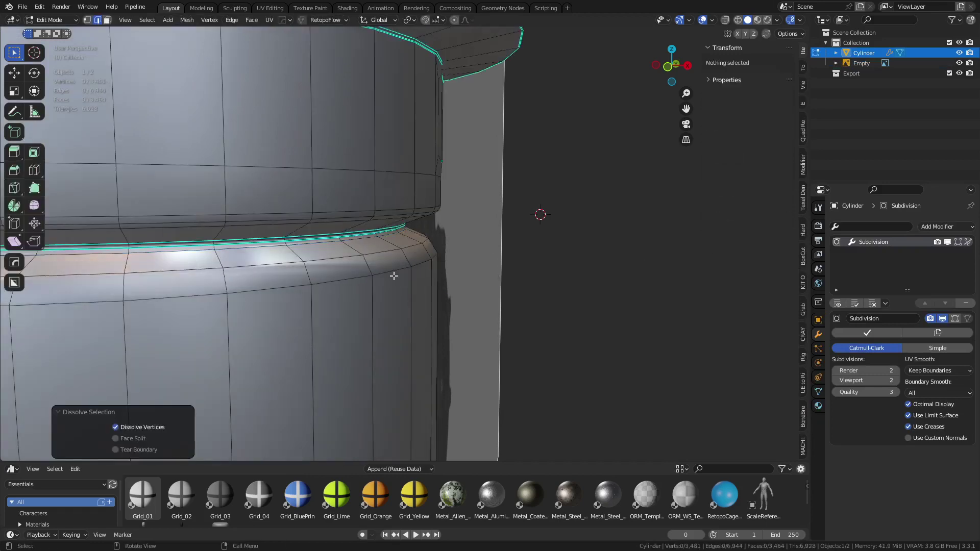
Bevel the two remaining corner edge loops of the shank with 2 segments and a width of about 0.000238 m.
alt+click(393, 273)
key(ctrl+b)
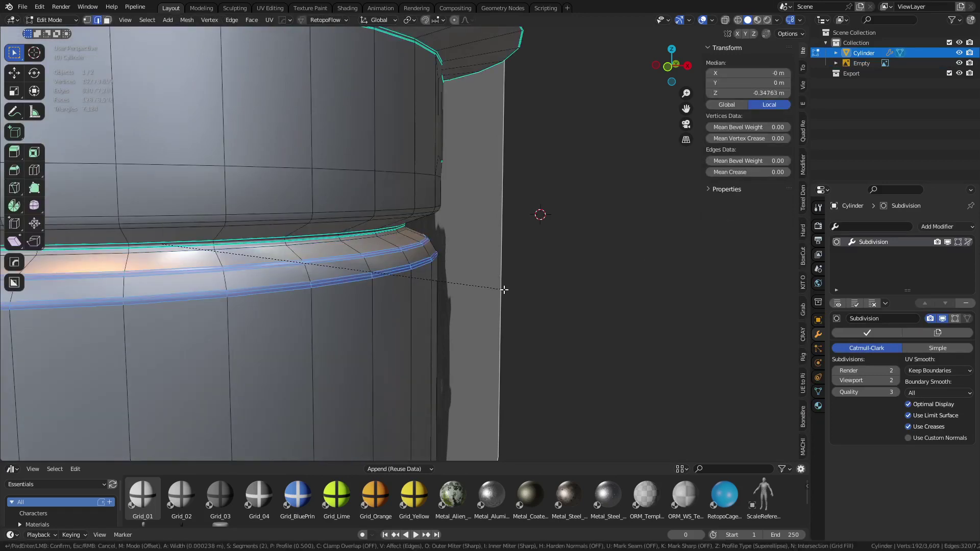
click(504, 290)
Deselect the cylinder in Object Mode and examine the sharpened shank edge, groove and full thread.
key(ctrl+Tab)
click(454, 290)
click(569, 287)
scroll(490, 257, down, 6)
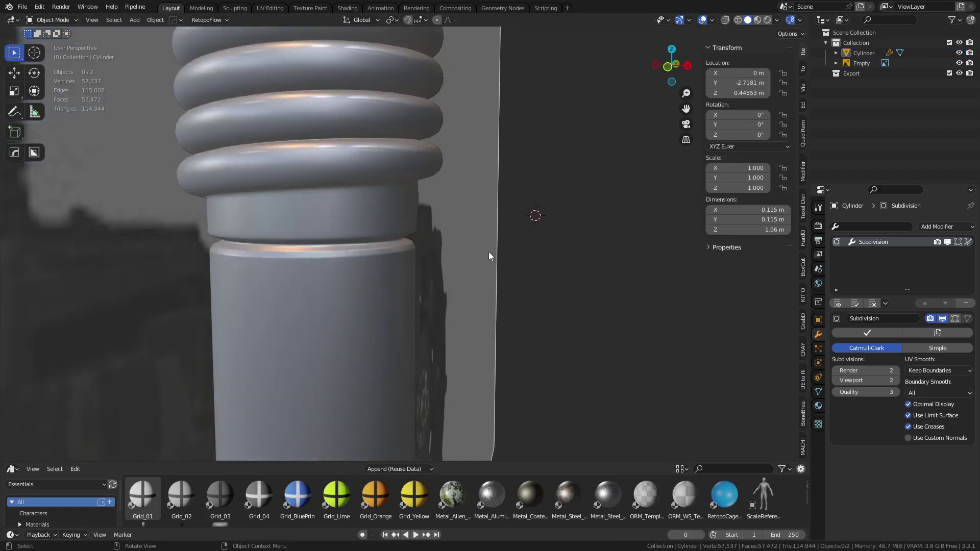
scroll(475, 252, down, 5)
shift+middle_drag(400, 148, 411, 263)
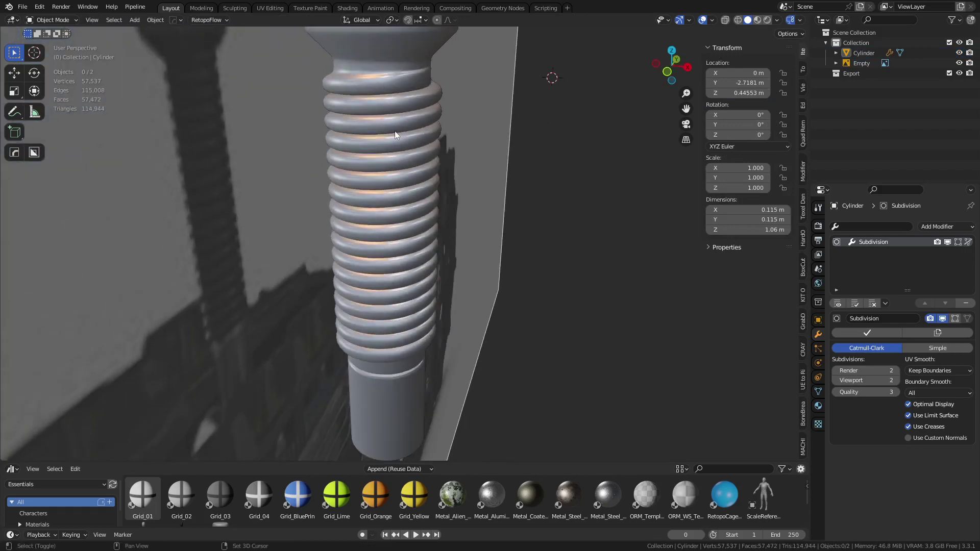
Try to inset a patch of faces two columns wide on the collar above the thread by 0.001619 m.
scroll(427, 238, up, 4)
shift+middle_drag(395, 131, 417, 237)
key(ctrl+Tab)
click(459, 265)
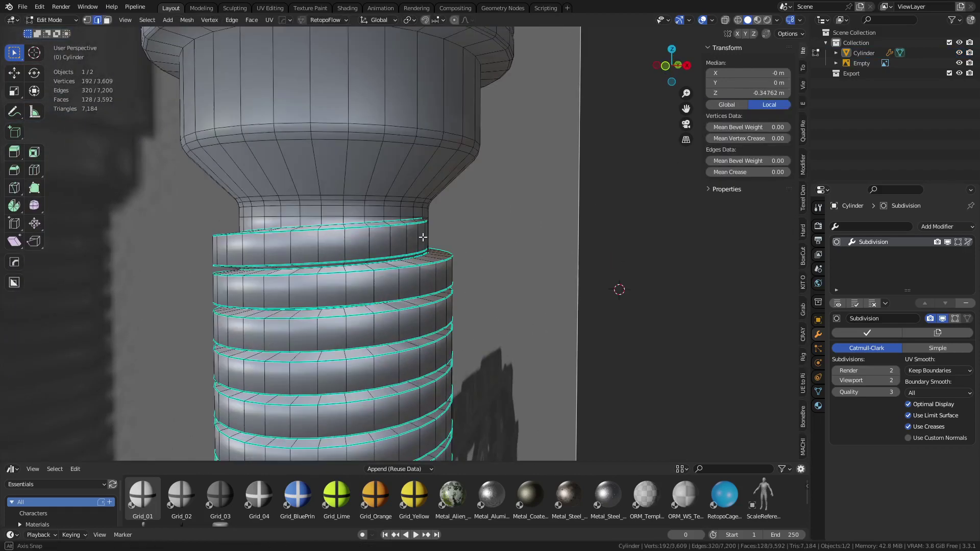
click(327, 210)
ctrl+shift+click(352, 173)
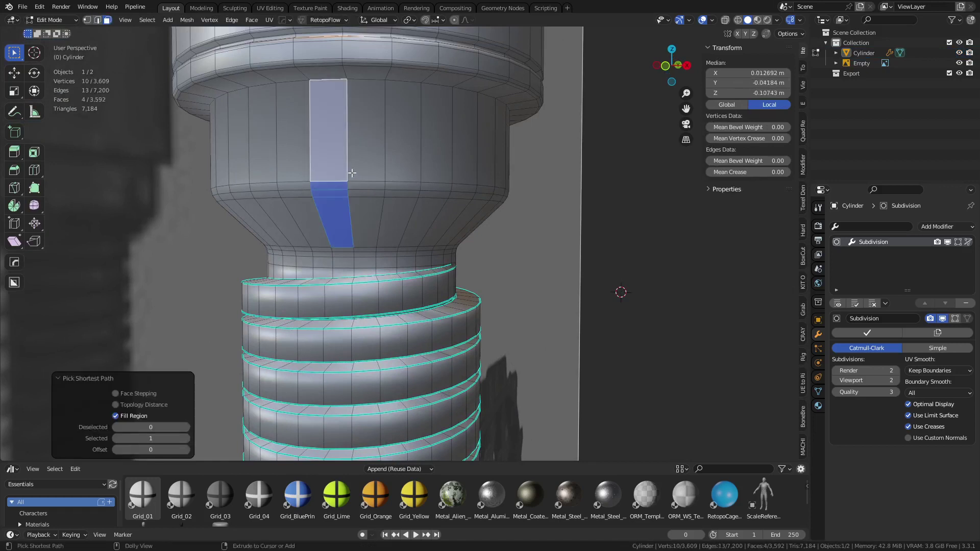
ctrl+shift+click(366, 207)
key(i)
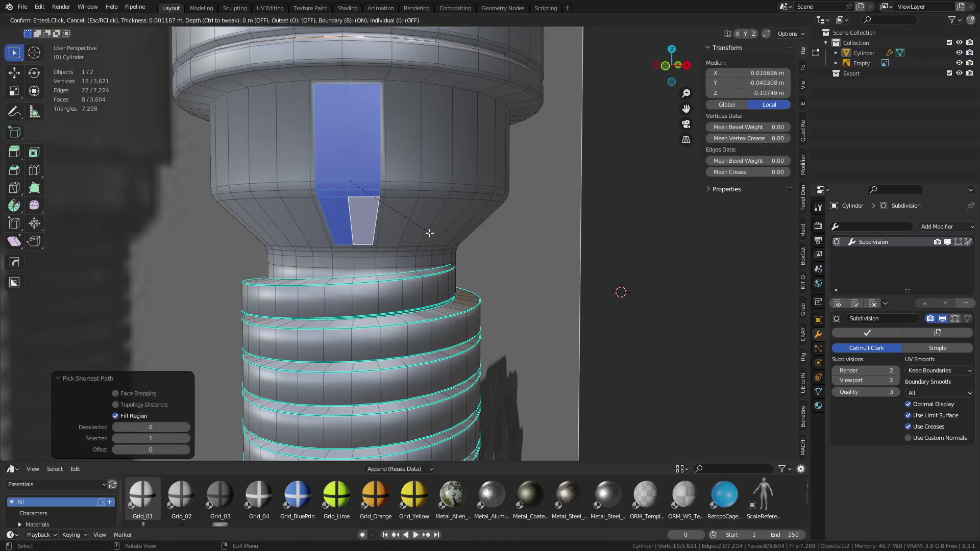
click(428, 233)
Inset the collar patch again by about 0.00096 m with a depth of about -0.0021 m, followed by another inset.
key(i)
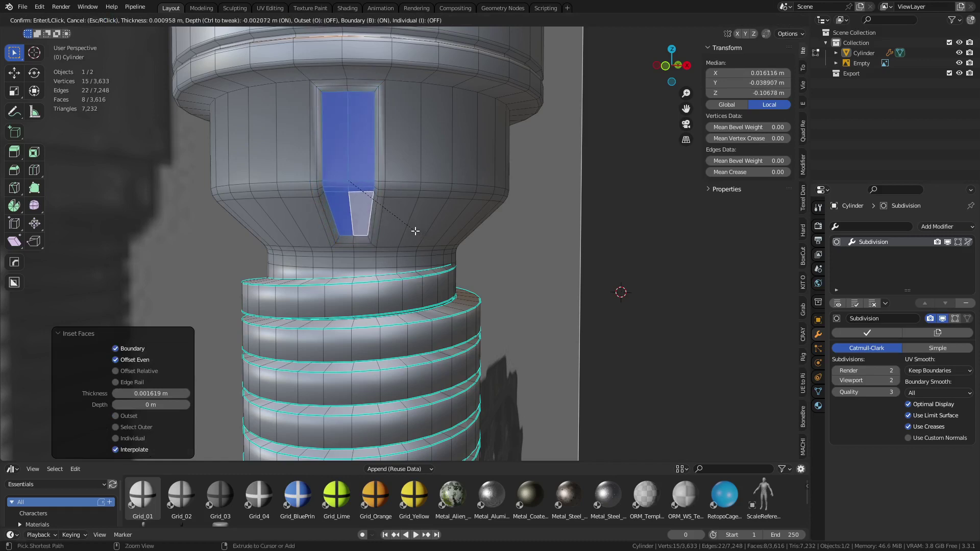
click(416, 232)
key(i)
click(412, 231)
Examine the smoothed recess on the collar from several angles in Object Mode.
key(ctrl+Tab)
click(382, 233)
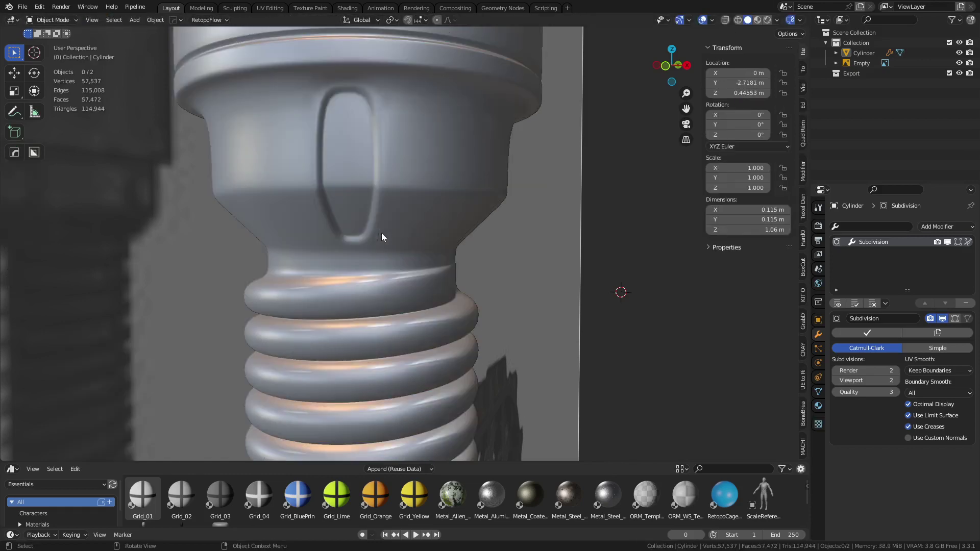
middle_drag(382, 233, 337, 233)
shift+middle_drag(213, 228, 335, 240)
scroll(337, 235, up, 2)
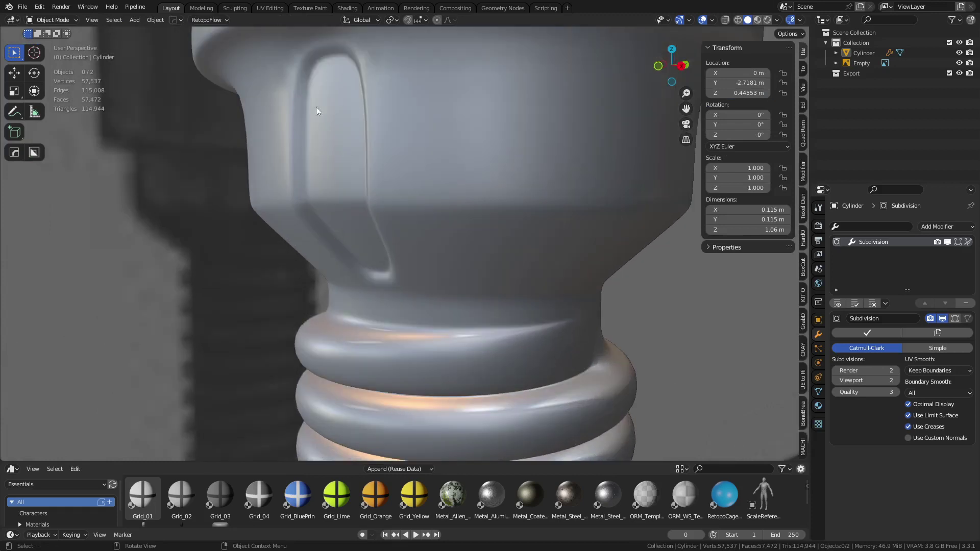
scroll(357, 229, down, 3)
middle_drag(398, 227, 432, 220)
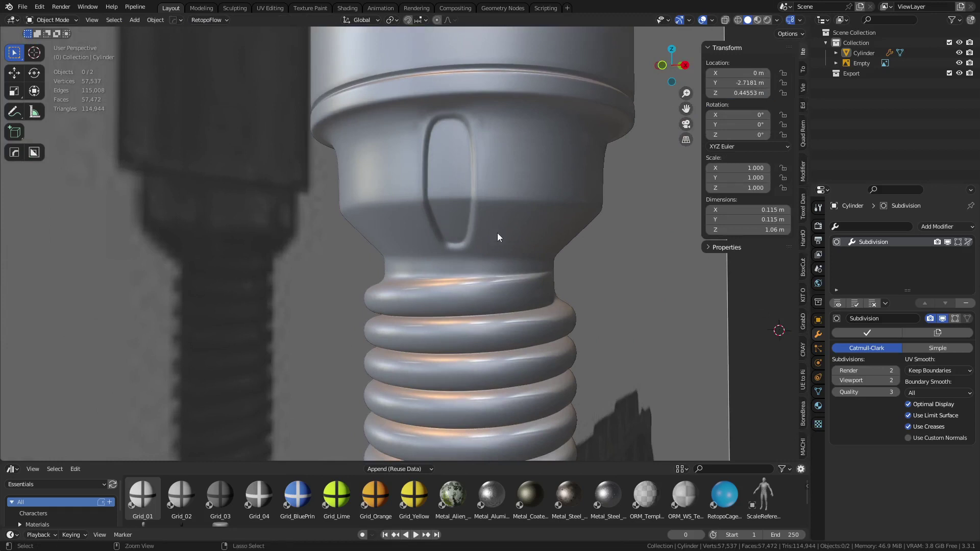
Undo the three insets on the collar patch.
key(ctrl+z)
key(ctrl+z)
key(ctrl+z)
key(ctrl+z)
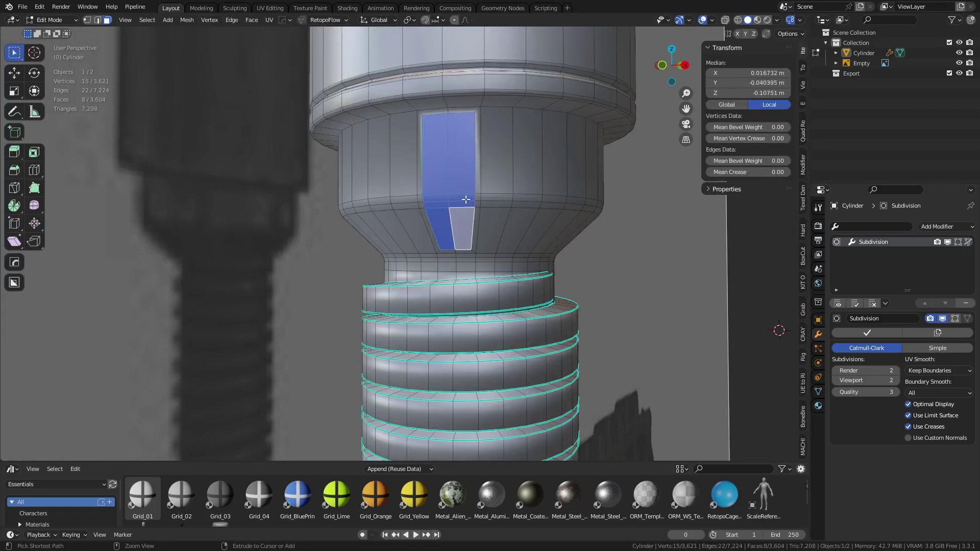
key(ctrl+z)
scroll(452, 150, up, 3)
key(ctrl+z)
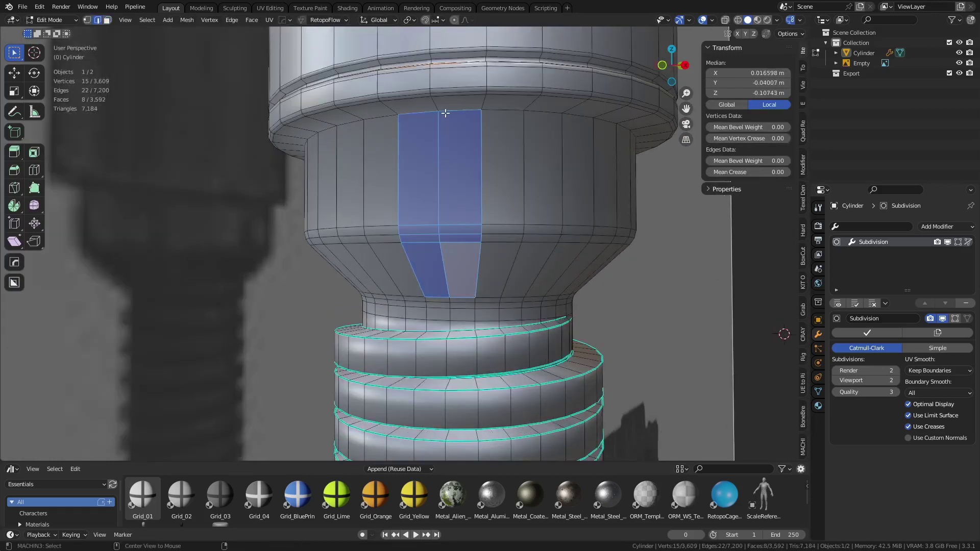
Bevel the edge loop where the collar meets the flange by 0.00075 m with 2 segments, and check it in Object Mode.
key(ctrl+z)
key(ctrl+z)
key(ctrl+z)
key(ctrl+z)
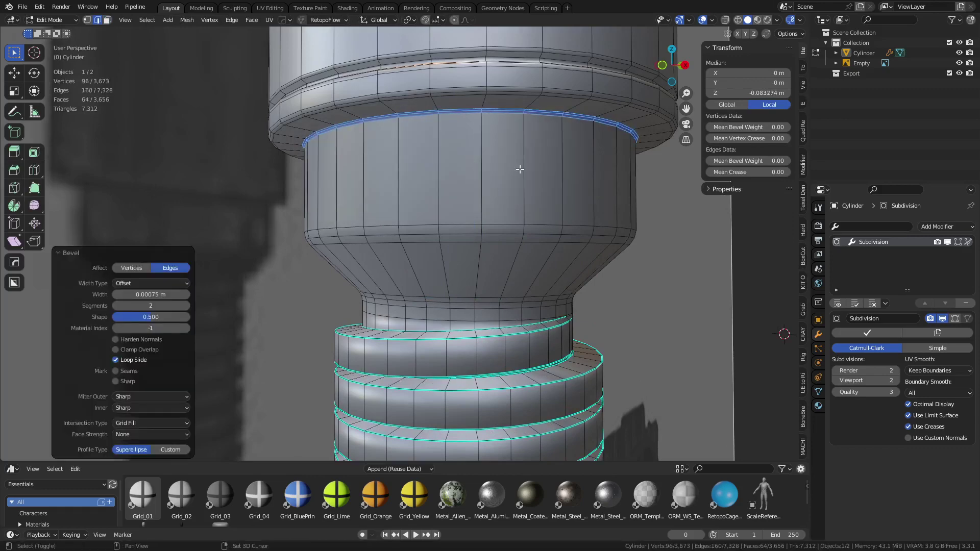
shift+middle_drag(519, 169, 505, 225)
key(ctrl+Tab)
click(421, 234)
key(alt+a)
scroll(481, 189, down, 5)
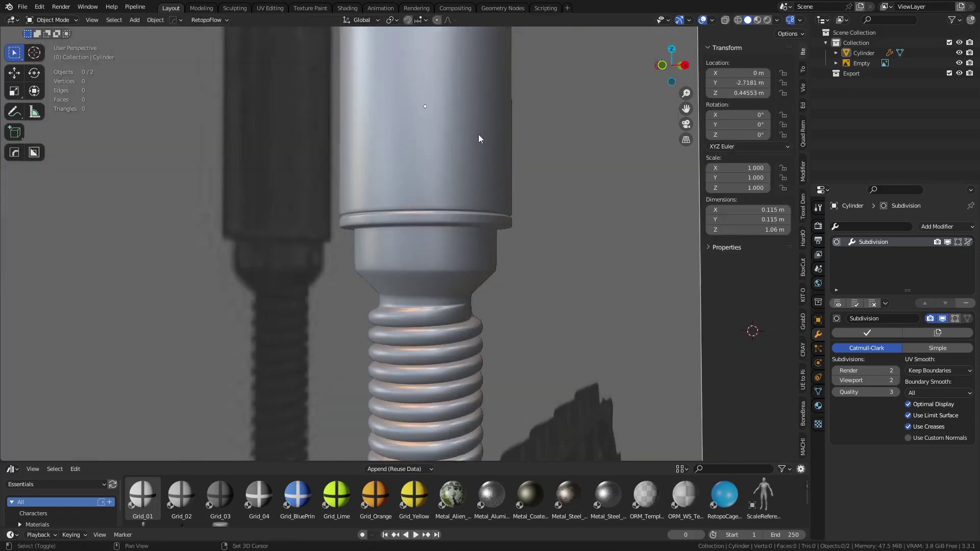
shift+middle_drag(426, 281, 428, 246)
Try to inset the collar's patch of faces, two columns wide, by 0.001266 m.
key(ctrl+Tab)
click(453, 248)
scroll(445, 253, up, 4)
key(3)
click(423, 261)
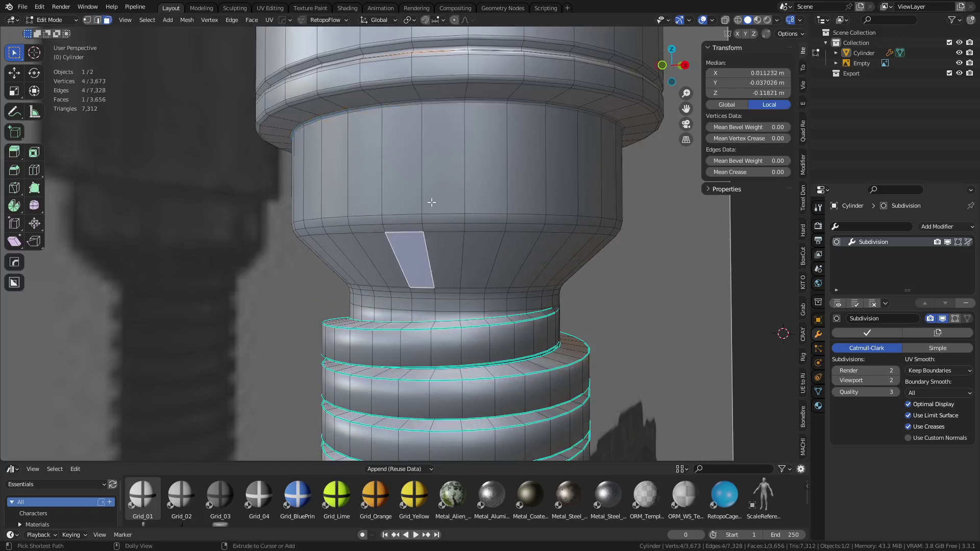
ctrl+shift+click(431, 203)
key(i)
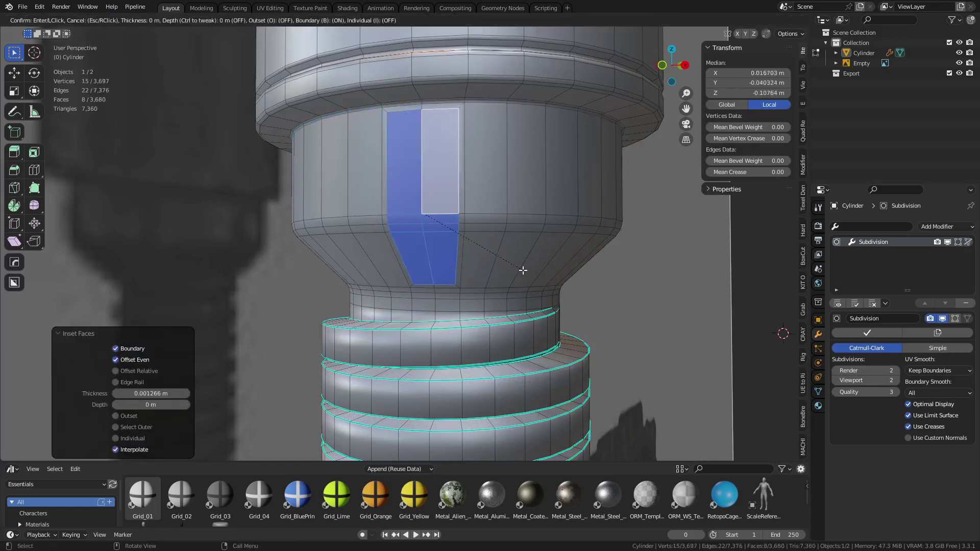
click(519, 268)
key(ctrl+z)
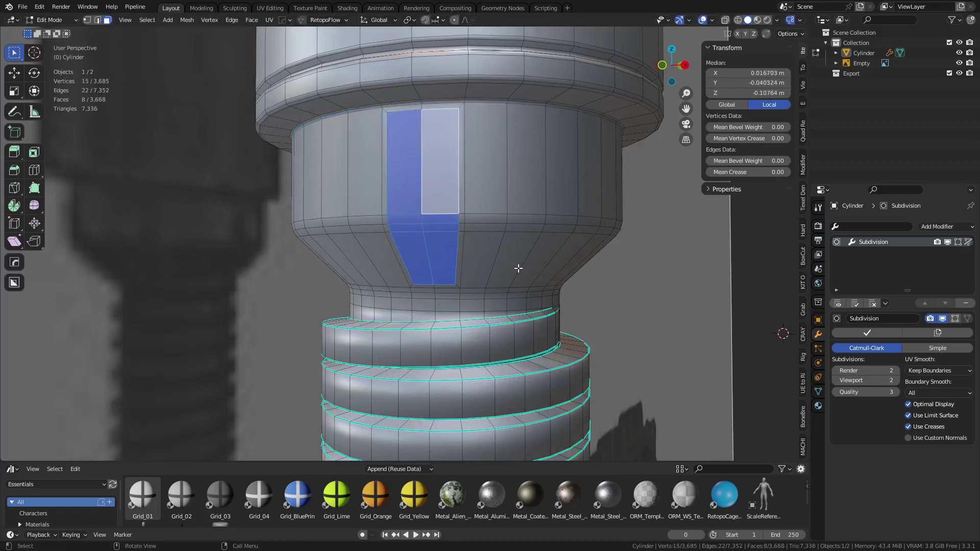
Inset the patch again by 0.001277 m with a depth of -0.001926 m, and add an edge loop near the recess's upper end.
key(i)
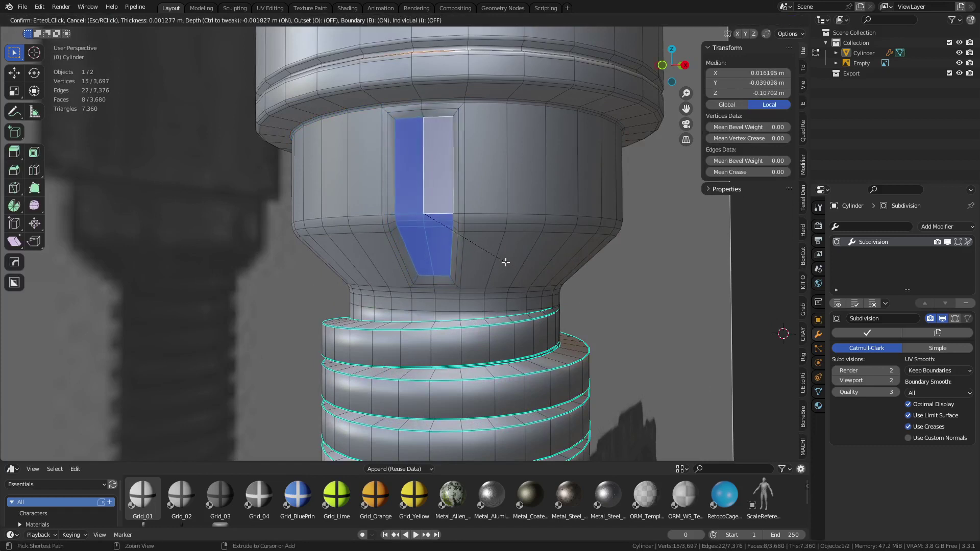
click(506, 262)
key(ctrl+r)
click(454, 143)
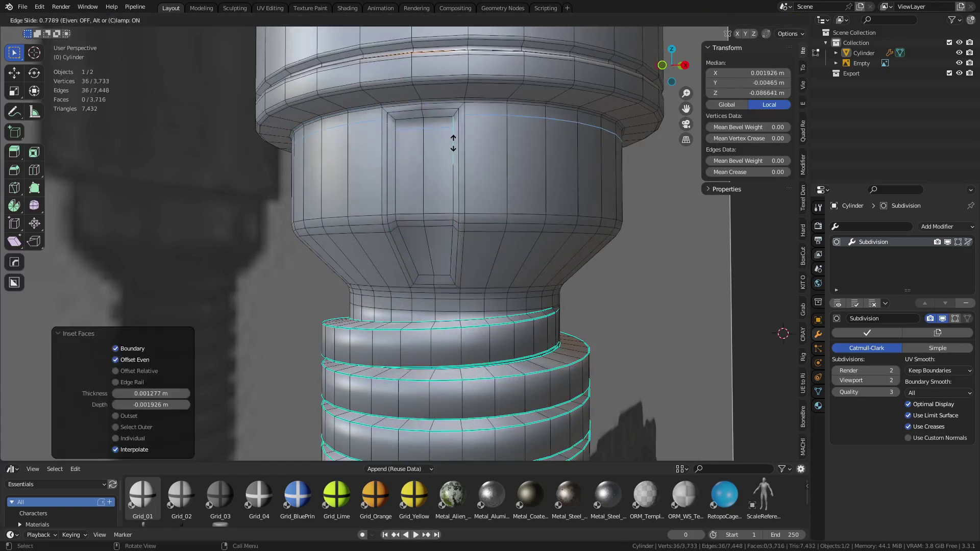
click(454, 144)
Deselect the cylinder in Object Mode and examine the collar's recess from several angles.
key(ctrl+Tab)
click(445, 209)
key(alt+a)
middle_drag(462, 242, 482, 262)
scroll(488, 234, down, 5)
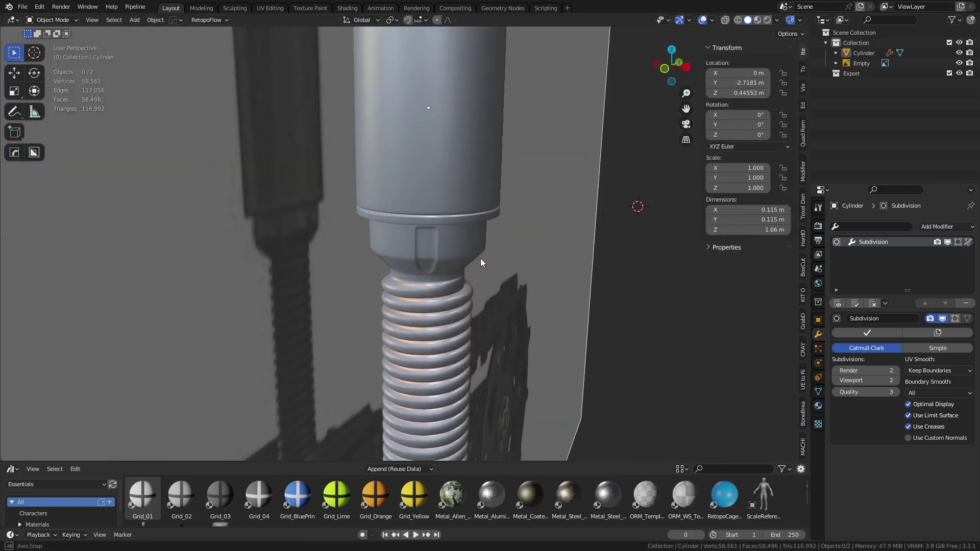
middle_drag(291, 241, 315, 232)
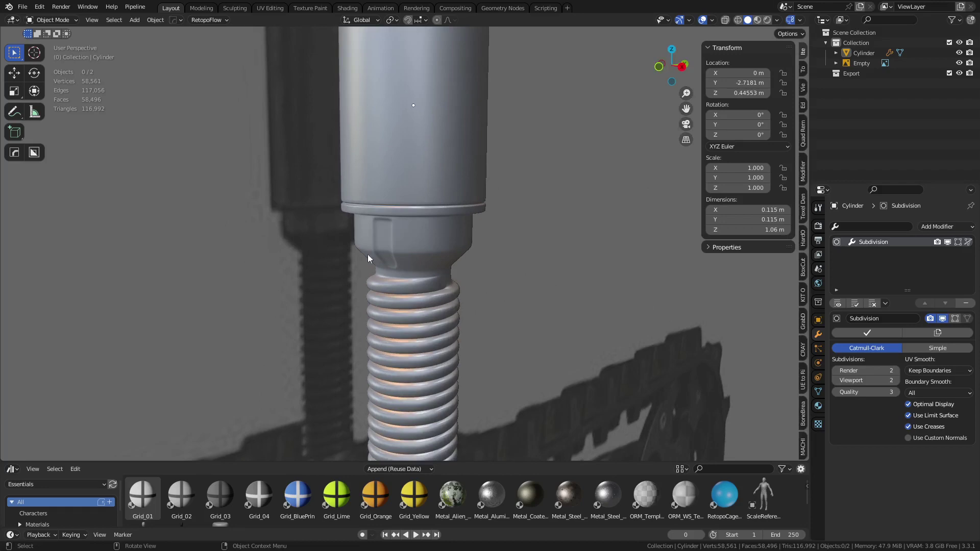
middle_drag(368, 255, 481, 250)
Undo the added edge loop and the insets on the collar patch.
key(Tab)
key(ctrl+z)
key(ctrl+z)
key(ctrl+z)
scroll(492, 254, up, 3)
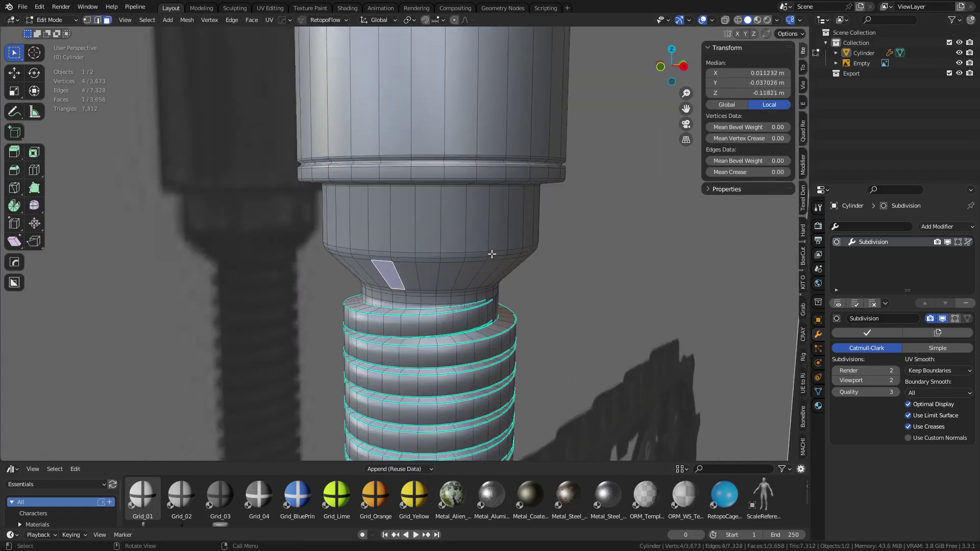
Examine the arrangement of vertices around the cylinder's outer rim in the top orthographic view.
click(607, 274)
middle_drag(606, 274, 569, 311)
scroll(484, 231, down, 8)
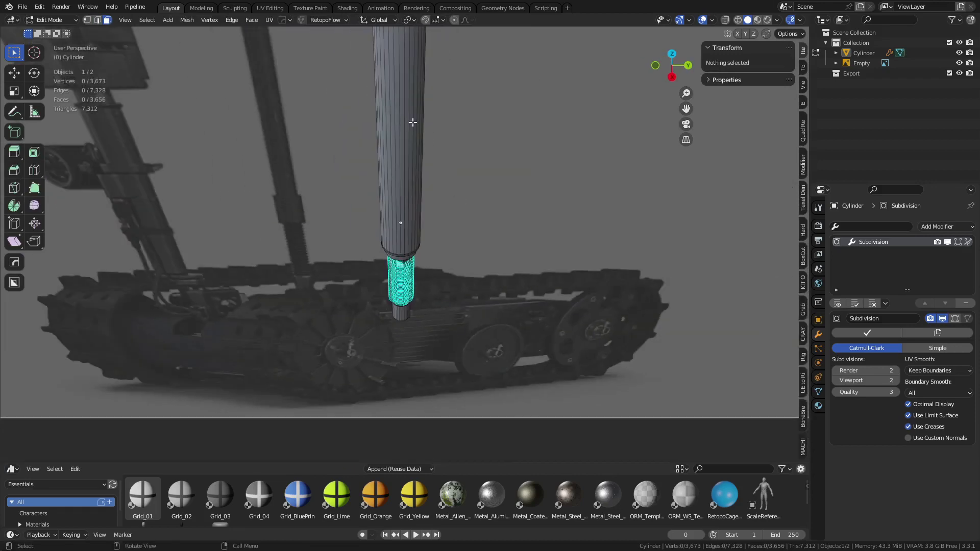
key(KP_7)
scroll(407, 301, up, 7)
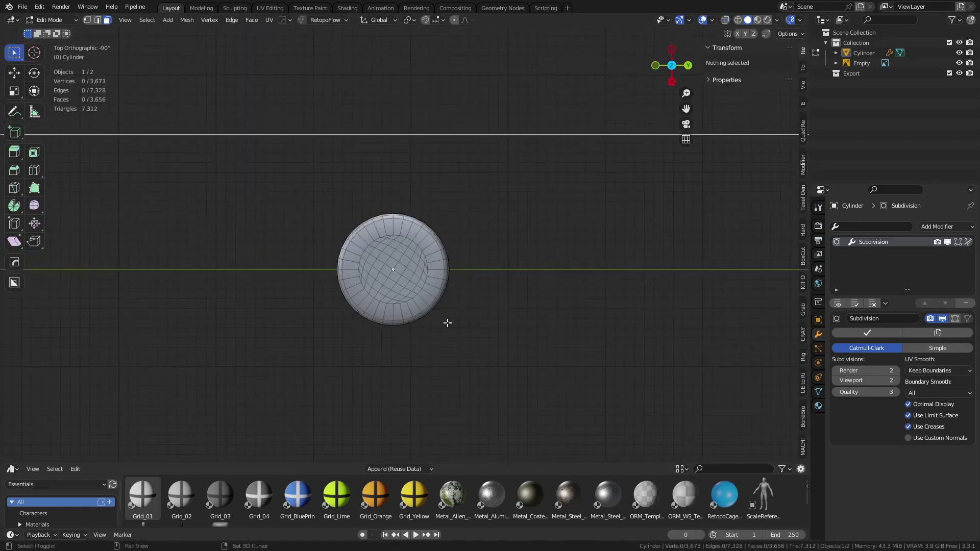
scroll(475, 217, up, 6)
mouse_move(448, 323)
shift+middle_down()
mouse_move(463, 232)
mouse_move(436, 355)
shift+middle_up()
mouse_move(457, 236)
shift+middle_down()
mouse_move(464, 305)
mouse_move(473, 256)
shift+middle_up()
click(395, 403)
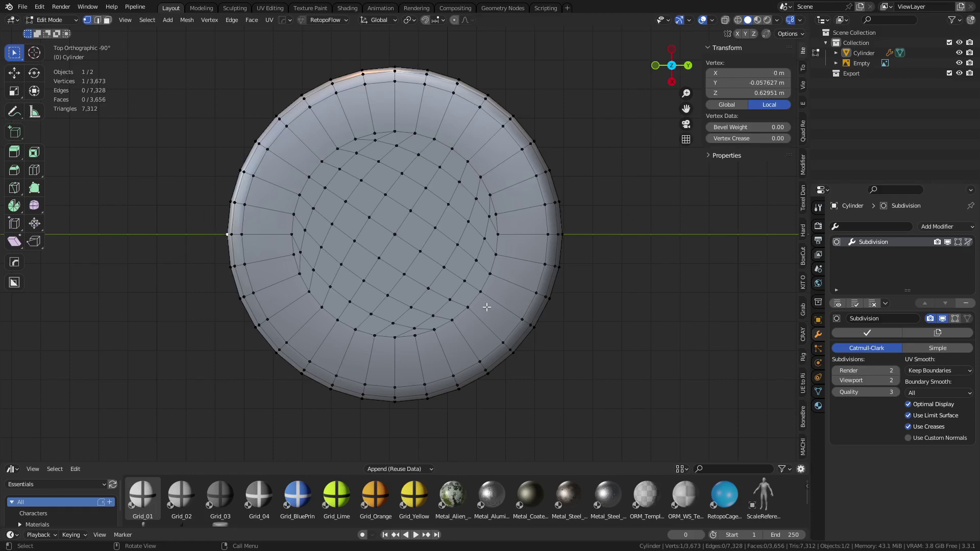
Select the collar's face loops, grow the selection by one ring, and separate it from the cylinder as its own object.
middle_drag(487, 307, 405, 209)
key(3)
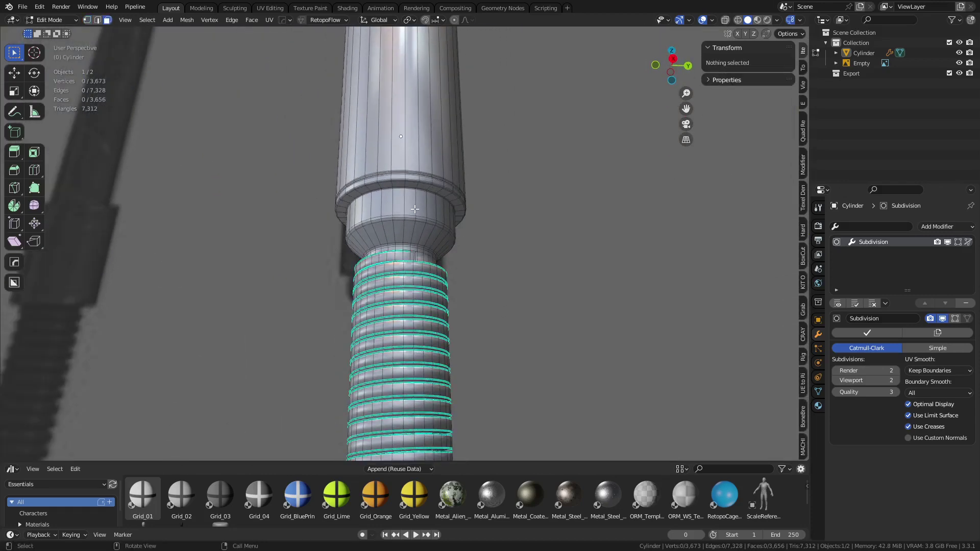
alt+click(404, 208)
scroll(404, 204, up, 4)
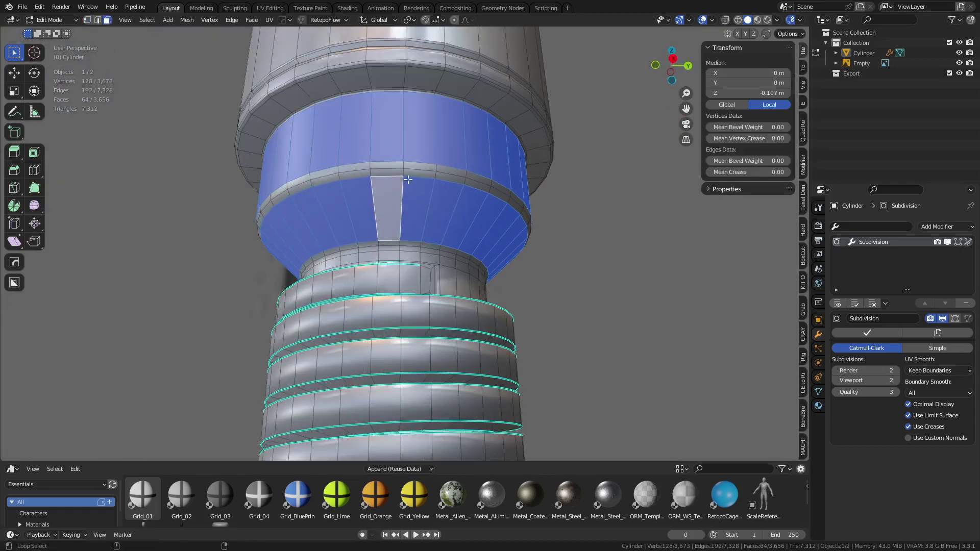
alt+shift+click(404, 168)
middle_drag(404, 168, 505, 269)
scroll(488, 261, up, 2)
scroll(506, 269, up, 2)
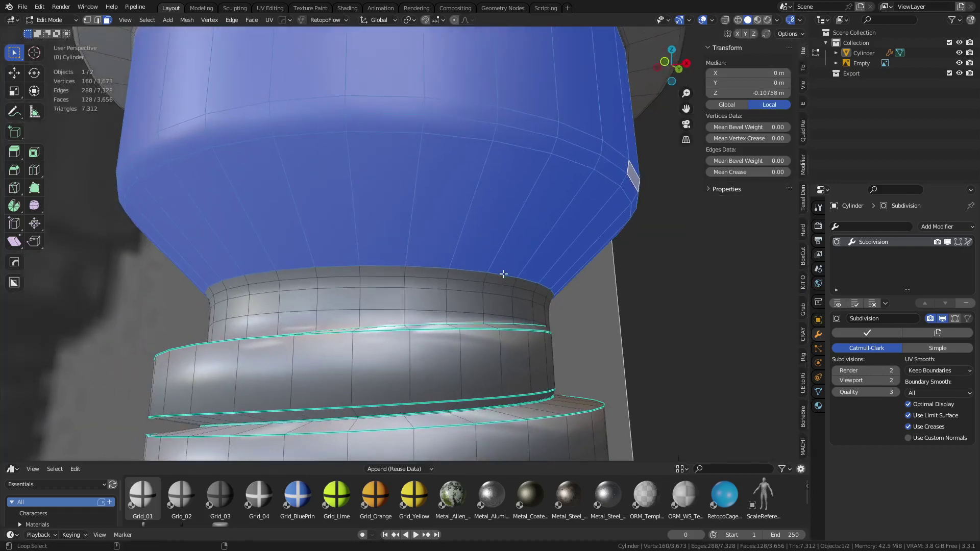
key(ctrl+KP_Add)
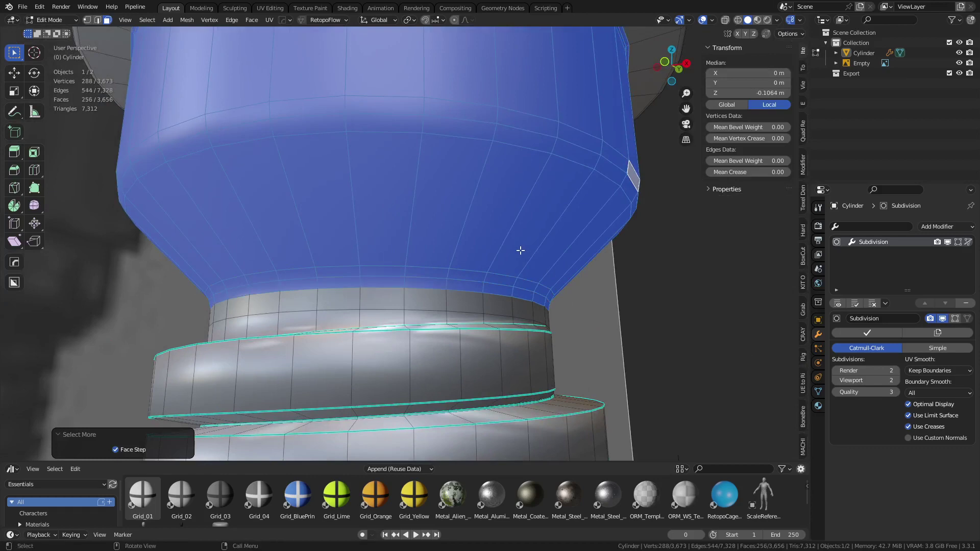
scroll(531, 260, down, 5)
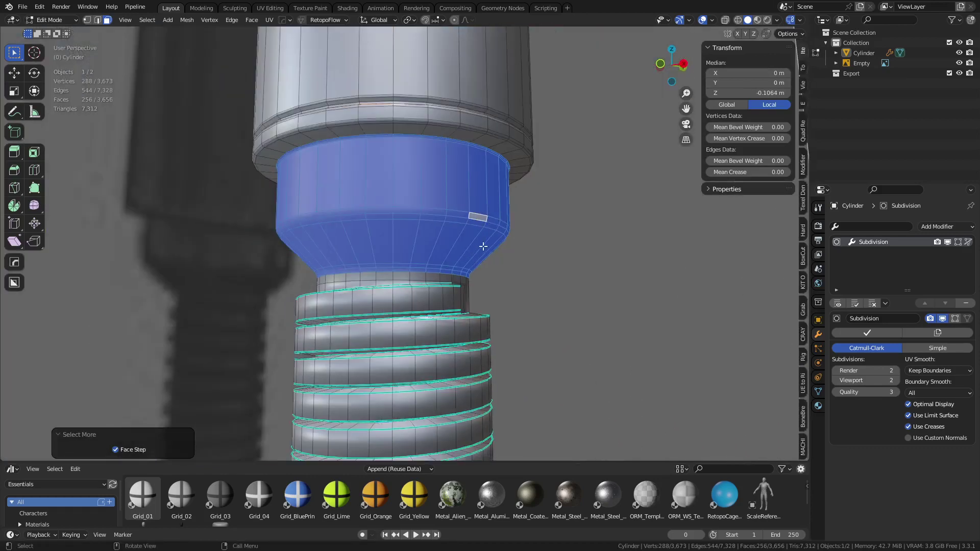
key(p)
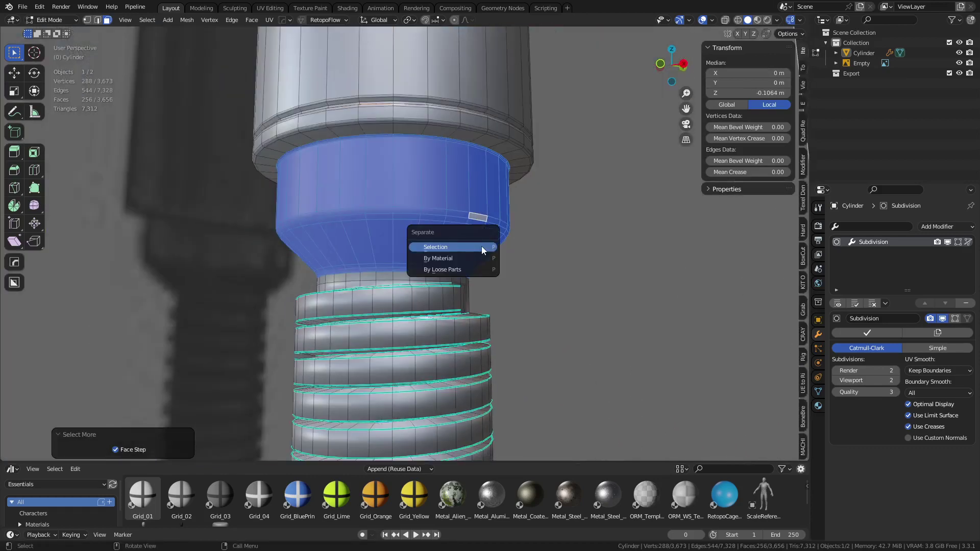
click(482, 248)
key(ctrl+Tab)
click(427, 247)
Isolate the separated collar in Local View, seen in the right orthographic view.
click(425, 210)
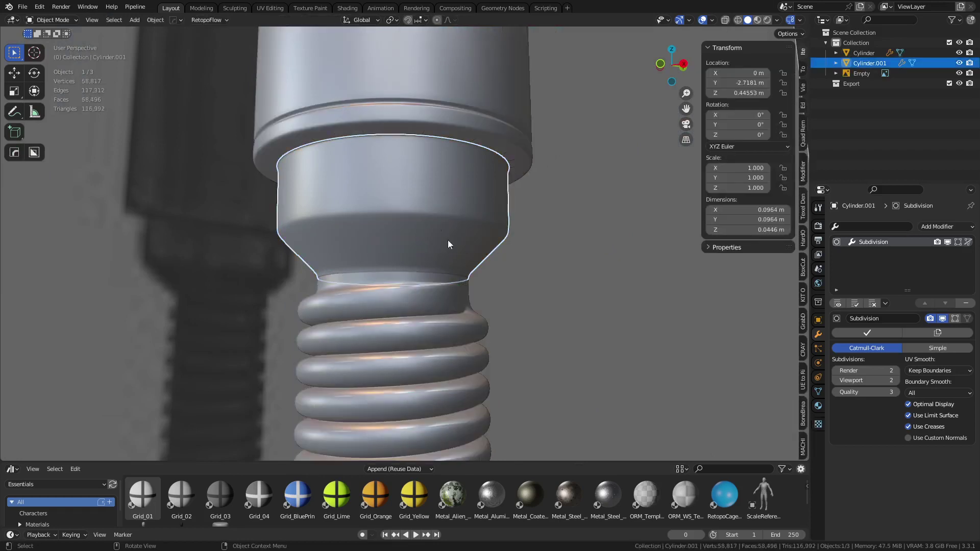
key(KP_Divide)
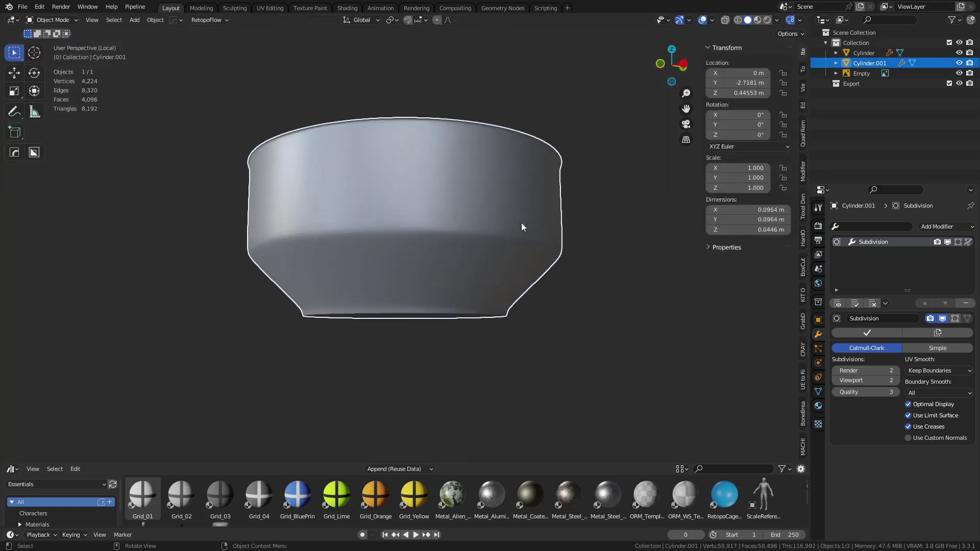
alt+middle_drag(522, 223, 444, 230)
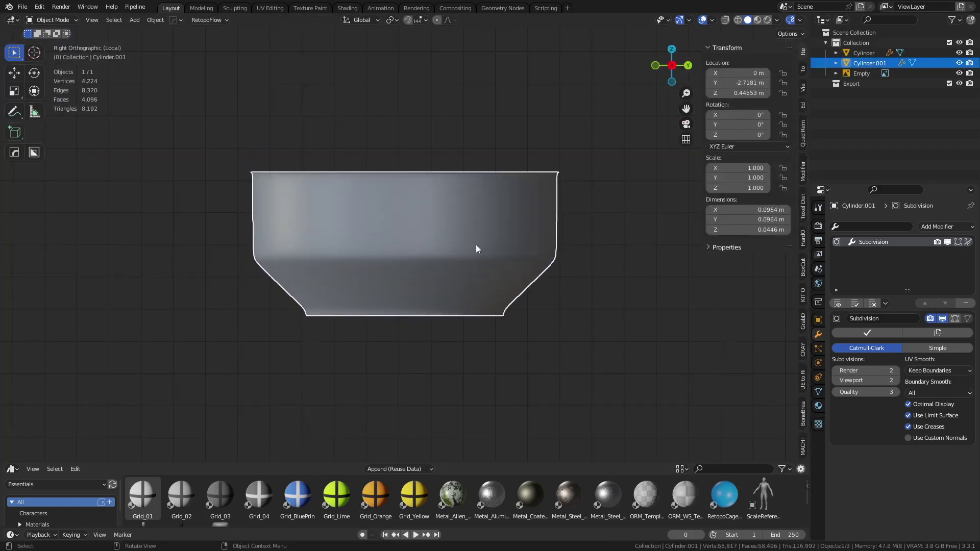
Enter Edit Mode and select a two-column strip of faces down the collar's +X side, from the upper rim to the lower edge.
key(ctrl+Tab)
click(498, 245)
click(387, 231)
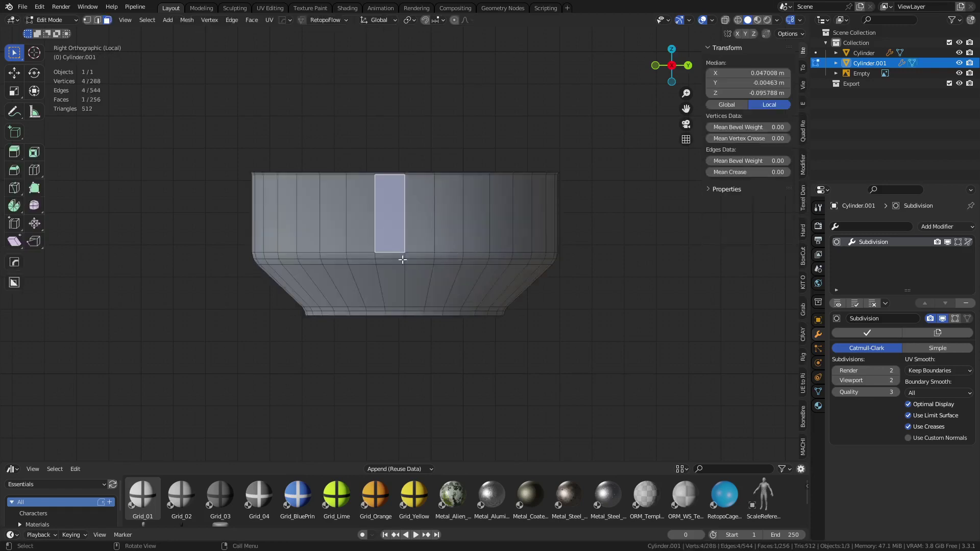
ctrl+click(415, 308)
shift+click(392, 313)
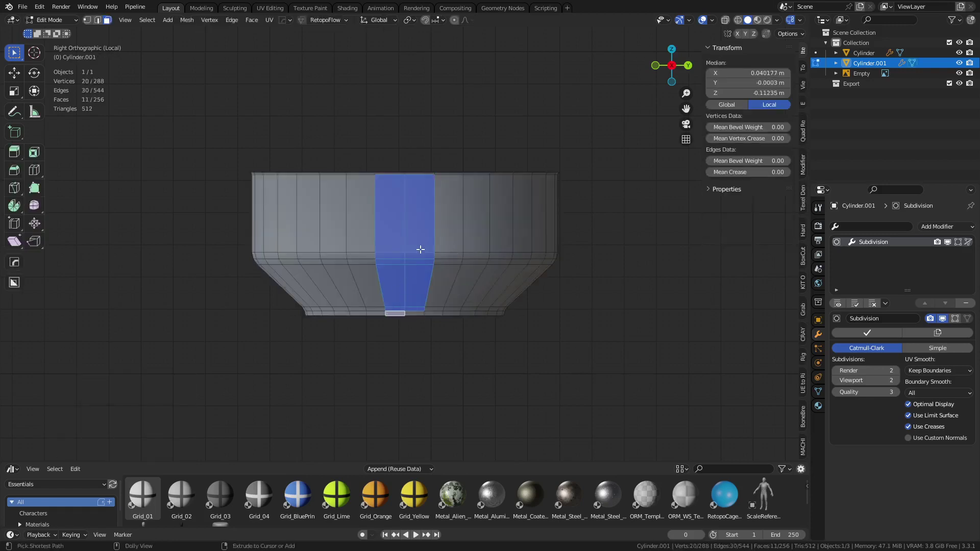
ctrl+click(413, 318)
alt+middle_drag(413, 320, 458, 343)
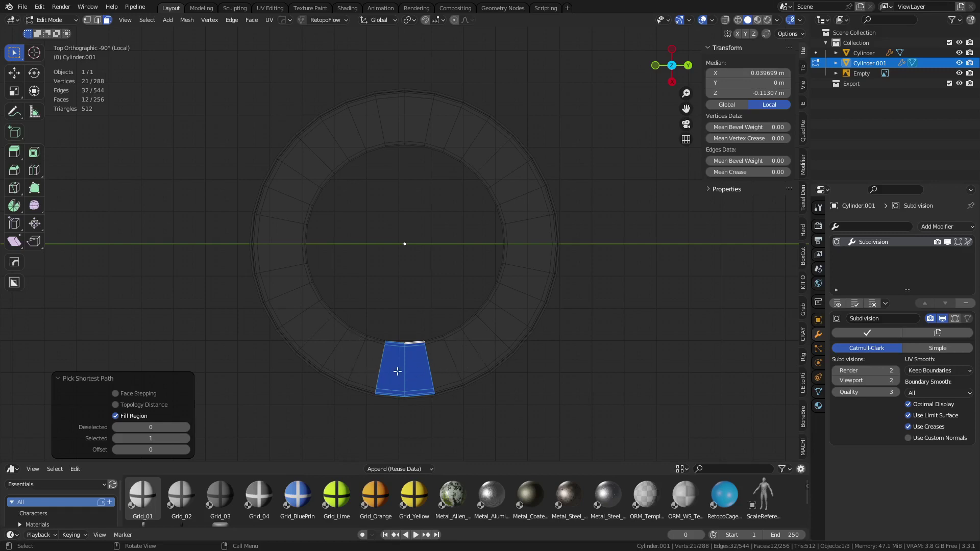
middle_drag(462, 377, 464, 375)
middle_drag(455, 361, 453, 258)
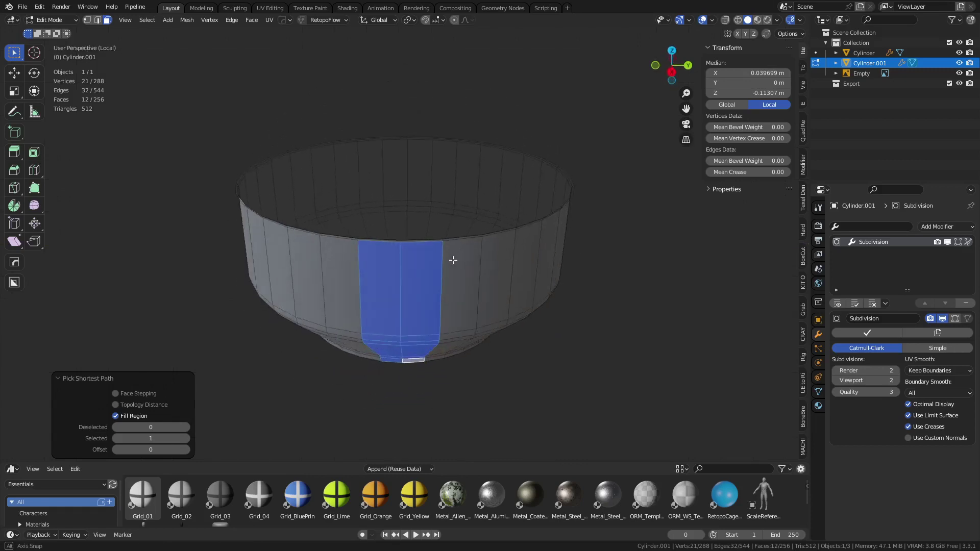
Select a two-column patch of faces on the collar's +X side, from the tall upper band through the bend to the sloped band.
scroll(453, 258, up, 6)
click(356, 175)
scroll(385, 293, down, 6)
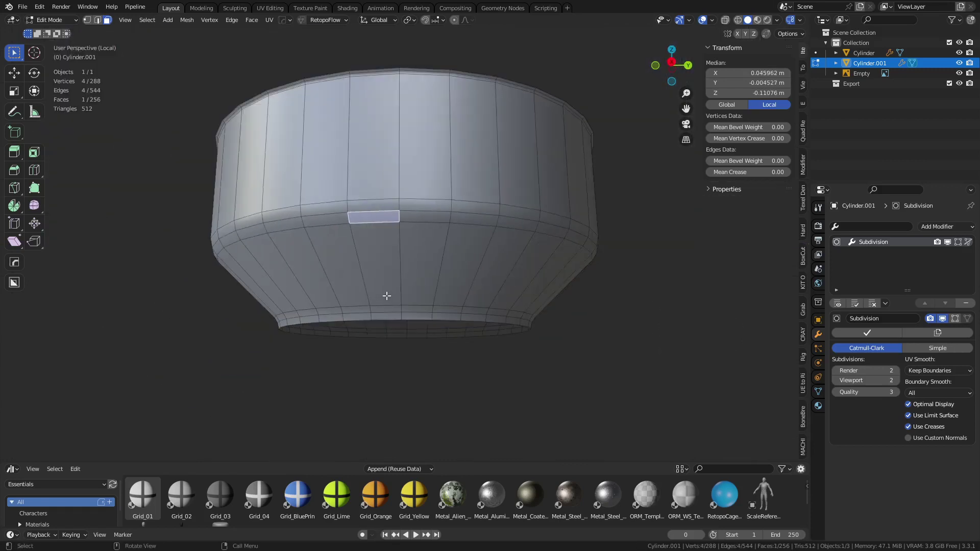
scroll(384, 280, up, 5)
mouse_move(385, 293)
middle_down()
mouse_move(384, 280)
mouse_move(378, 300)
middle_up()
scroll(384, 279, down, 2)
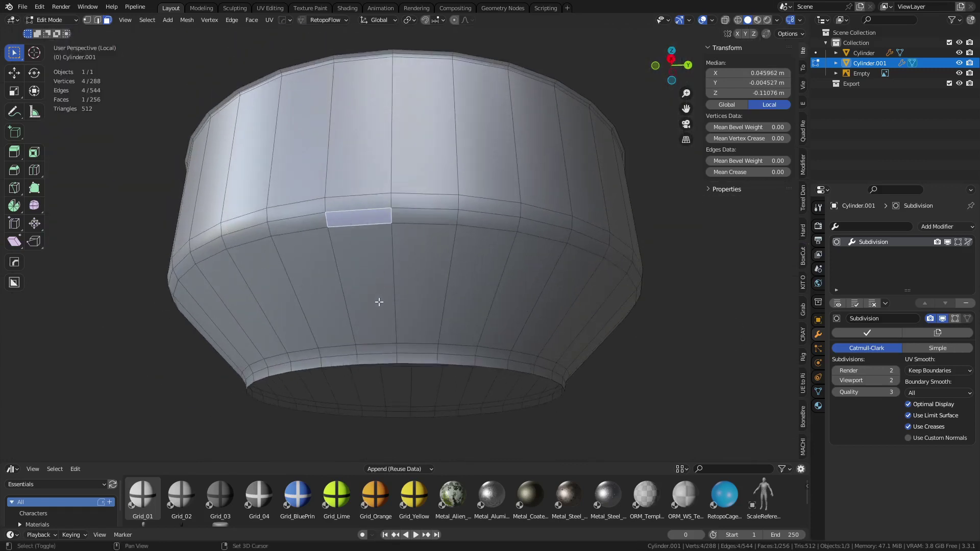
ctrl+click(379, 300)
ctrl+shift+click(438, 224)
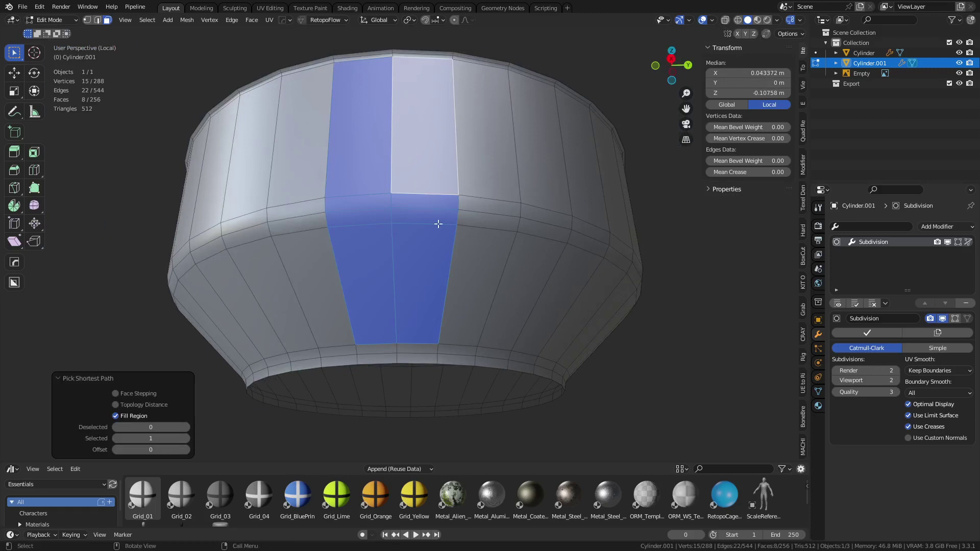
Inset the patch three times, about 0.0011 m, about 0.0013 m with a depth of about -0.002 m, and about 0.0011 m.
key(i)
click(531, 321)
key(i)
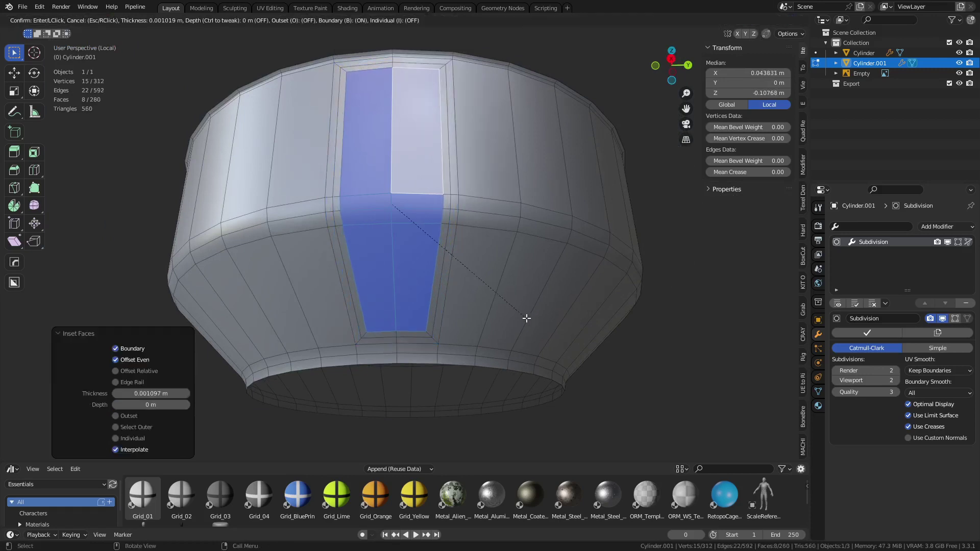
click(510, 309)
key(i)
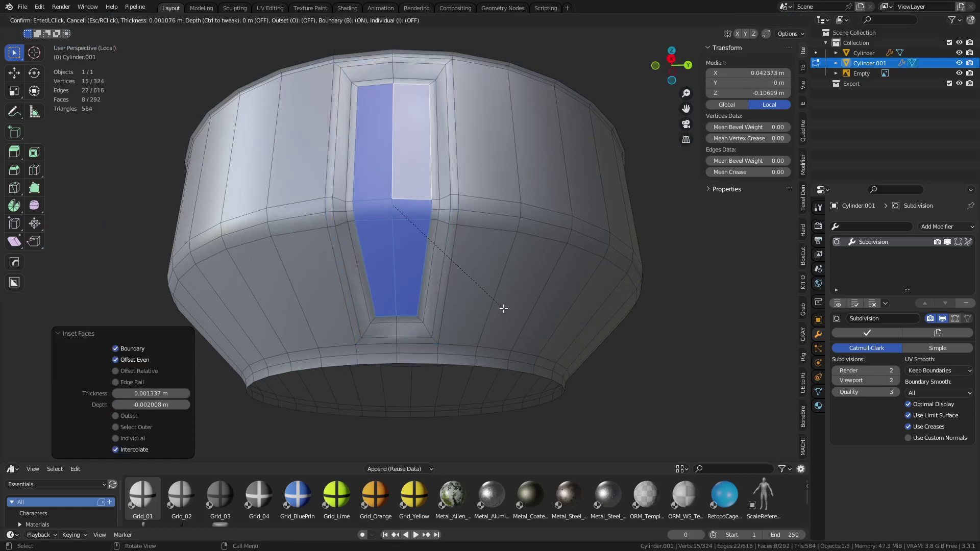
click(503, 308)
Add an edge loop around the collar near the recess's upper end and check the smoothed shape in Object Mode.
middle_drag(423, 271, 406, 215)
key(ctrl+r)
click(405, 201)
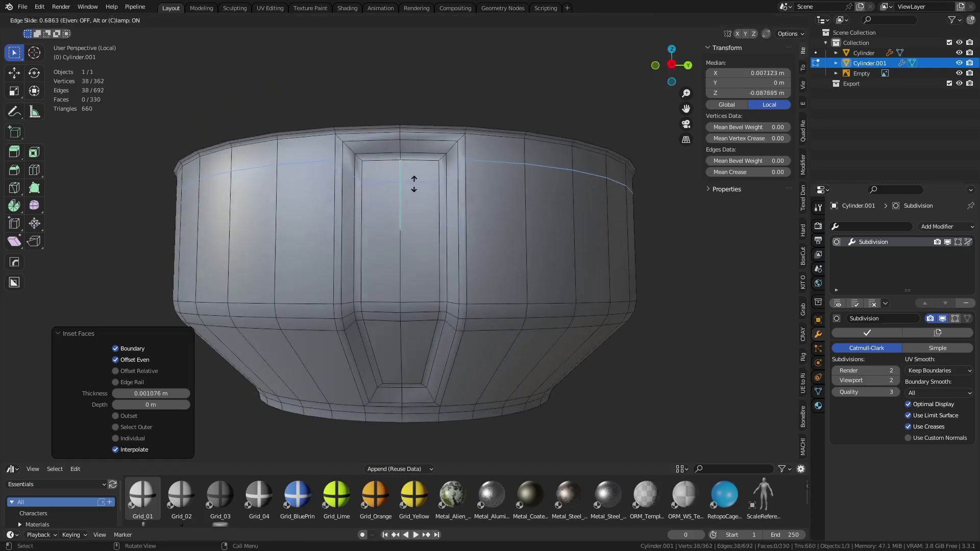
click(419, 180)
key(ctrl+Tab)
click(396, 293)
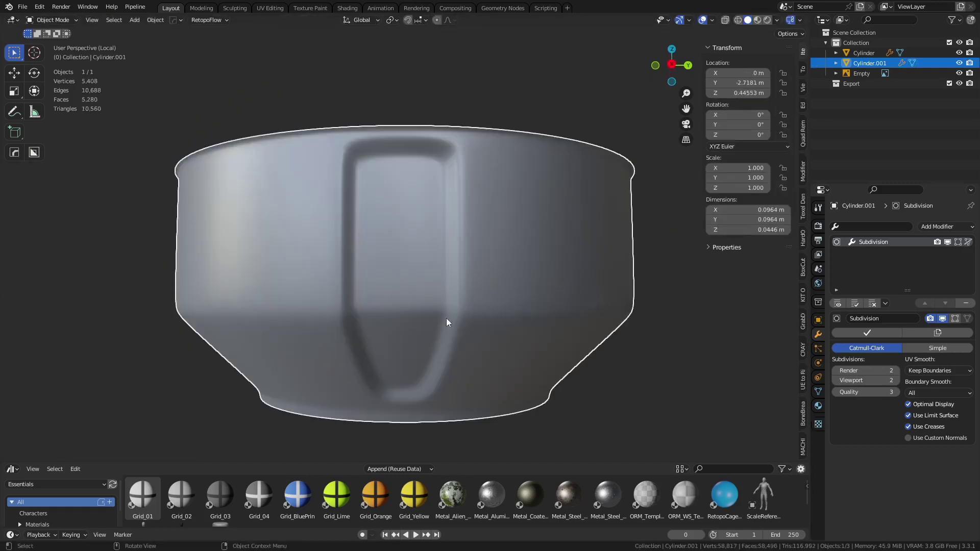
middle_drag(430, 327, 419, 295)
Select the vertex row across the recess just below the collar's bend and slide it downward by a factor of 0.191.
key(Tab)
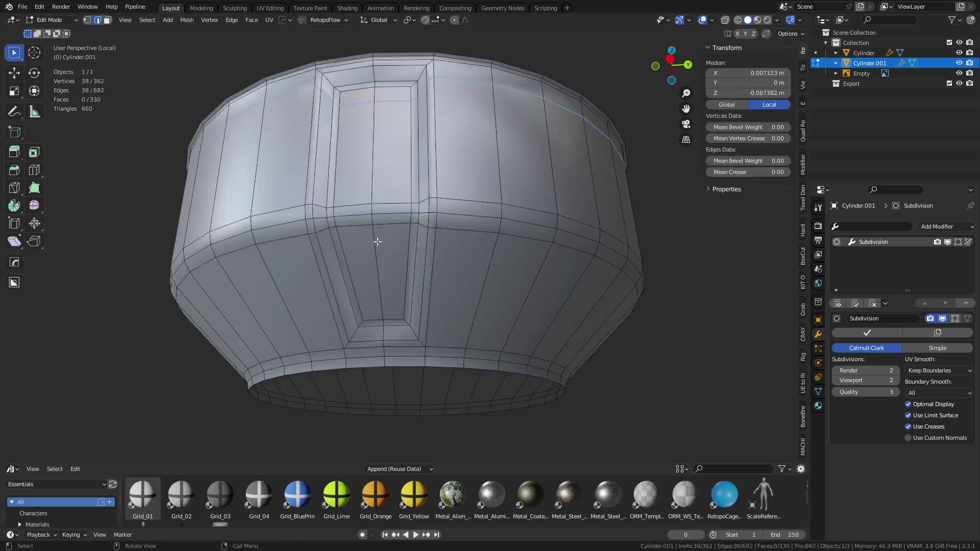
scroll(318, 235, up, 3)
click(302, 224)
ctrl+click(422, 217)
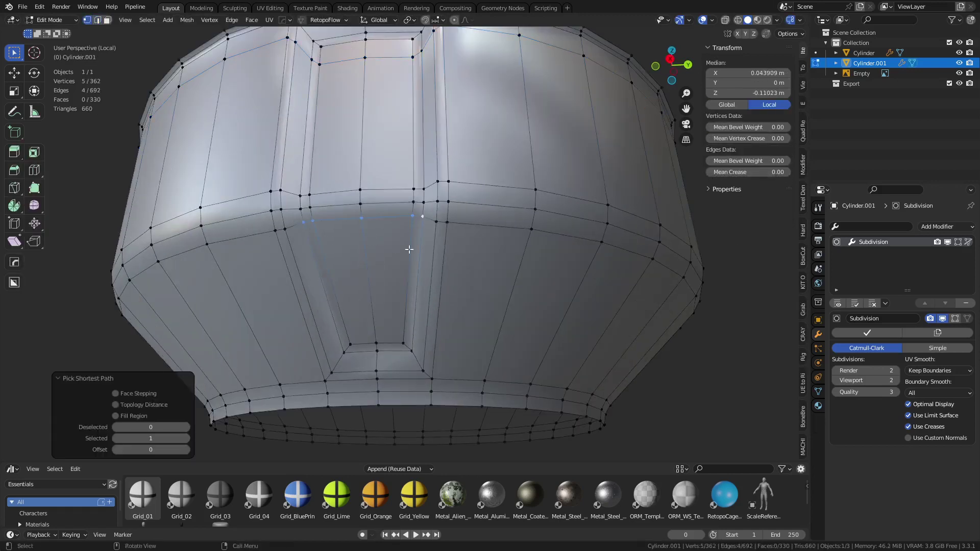
key(g)
key(g)
key(Escape)
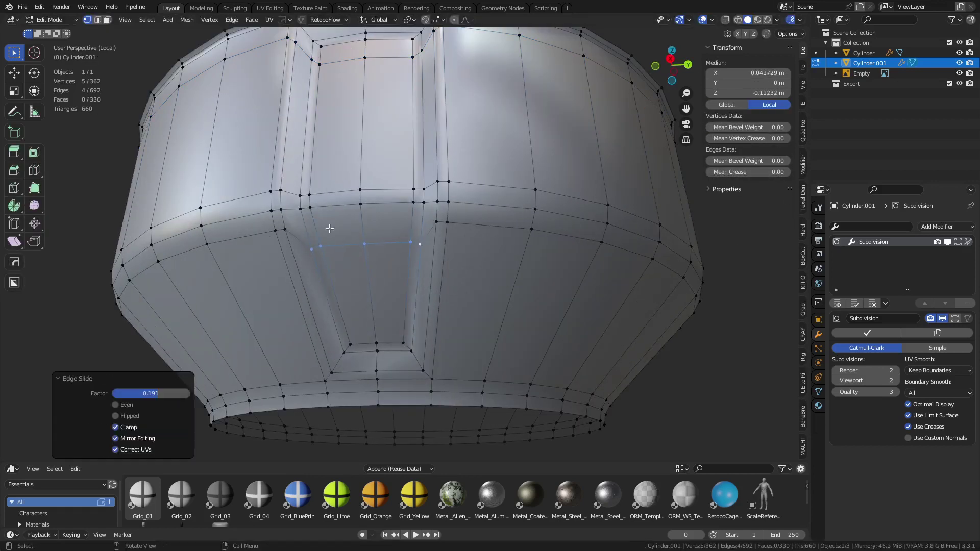
Slide the recess's vertex row above the bend upward by a factor of about 0.275 and inspect the smoothed recess.
key(g)
click(443, 223)
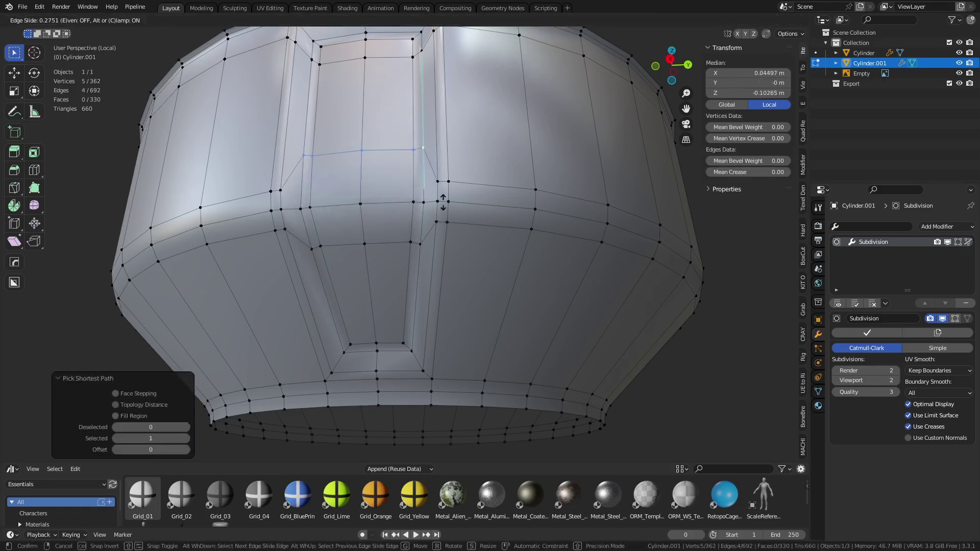
key(Tab)
middle_drag(418, 252, 244, 247)
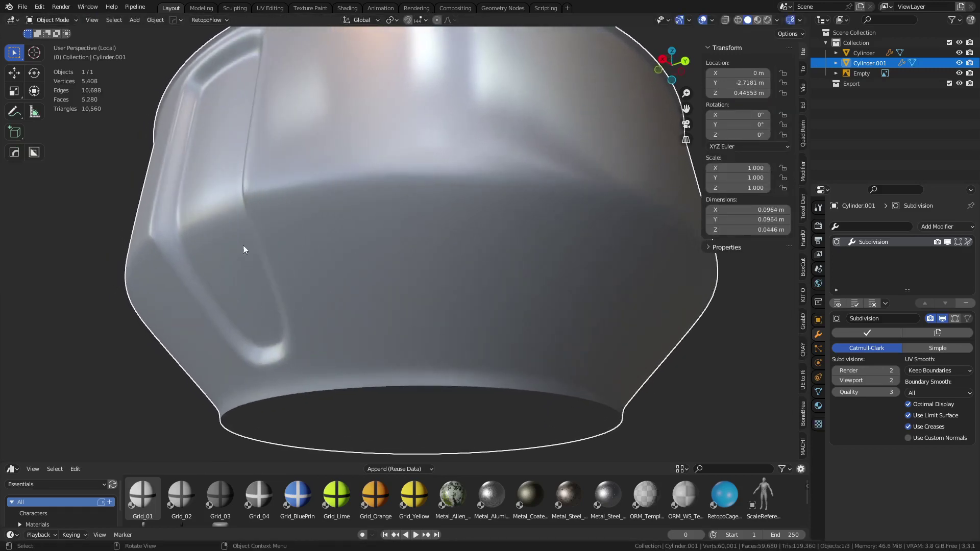
middle_drag(188, 228, 334, 270)
mouse_move(460, 287)
middle_down()
mouse_move(568, 312)
mouse_move(464, 285)
middle_up()
Add two evenly spaced edge loops around the recess's sloped side wall and check the smoothed shape.
key(Tab)
scroll(503, 308, up, 2)
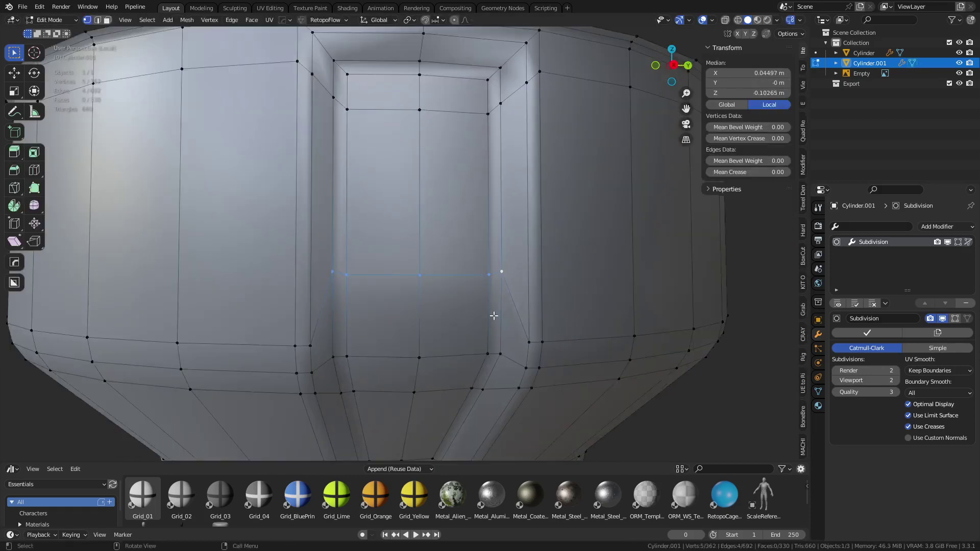
key(ctrl+r)
scroll(507, 364, up, 1)
click(506, 361)
right_click(507, 361)
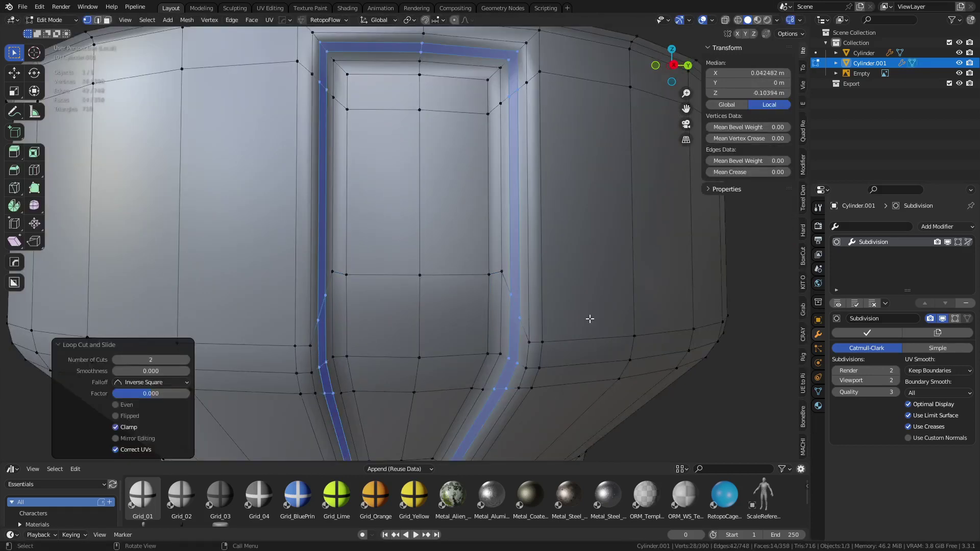
key(Tab)
click(519, 320)
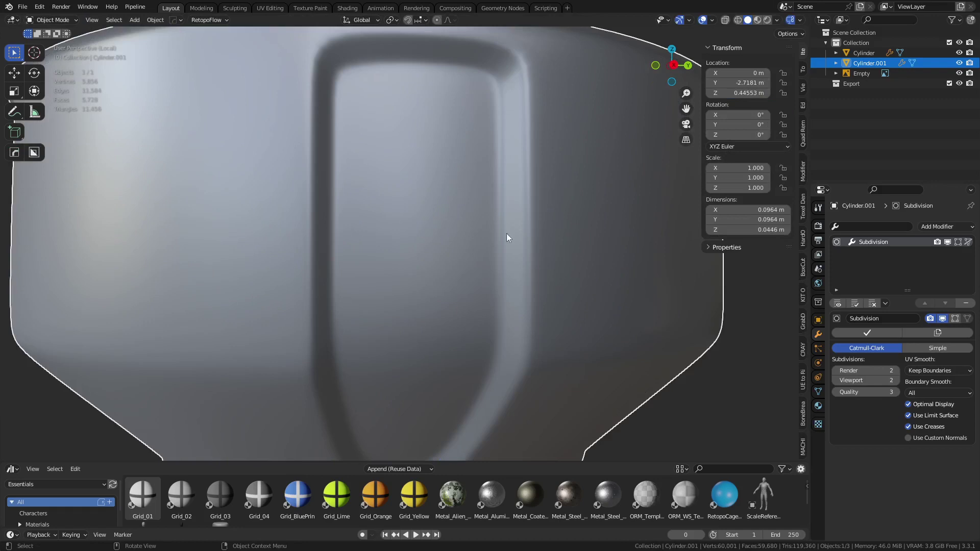
Examine the recess's mesh and subdivided wireframe in the right orthographic view and from oblique angles.
scroll(506, 238, down, 4)
key(KP_3)
key(Tab)
click(413, 233)
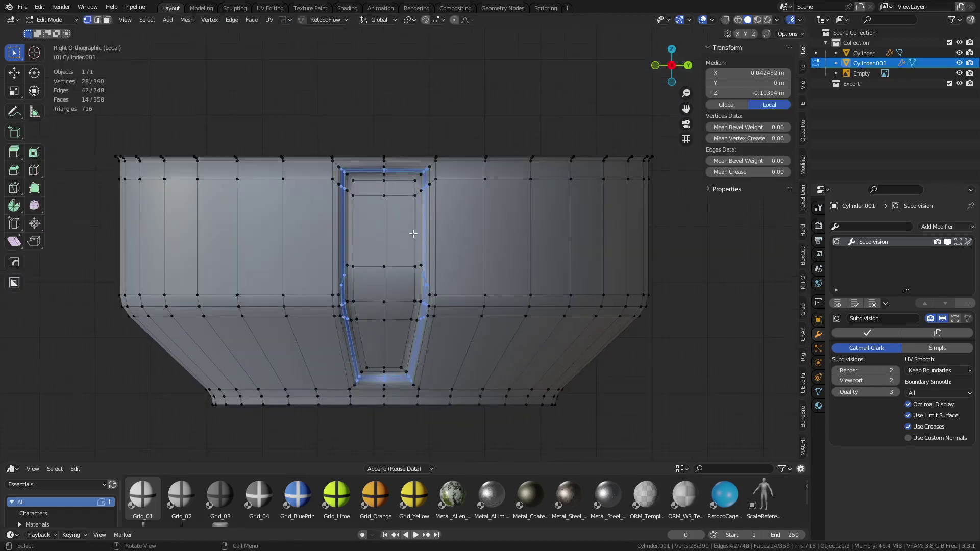
scroll(395, 233, up, 1)
shift+middle_drag(385, 311, 388, 264)
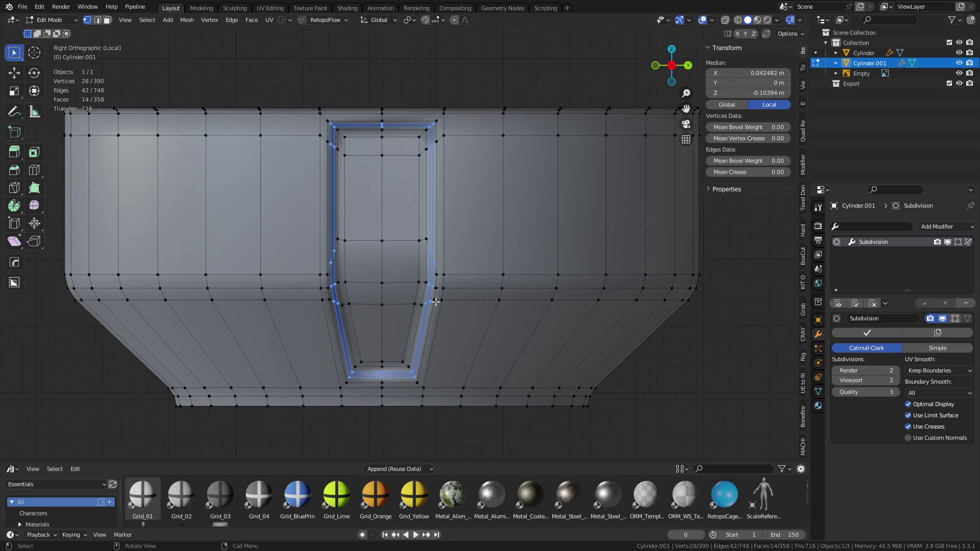
key(Tab)
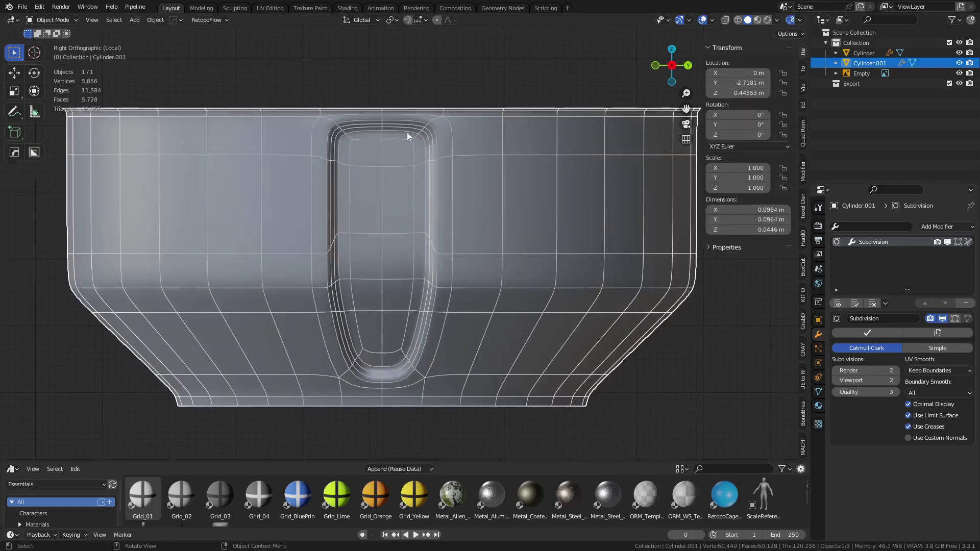
key(shift+w)
key(ctrl+Tab)
click(456, 221)
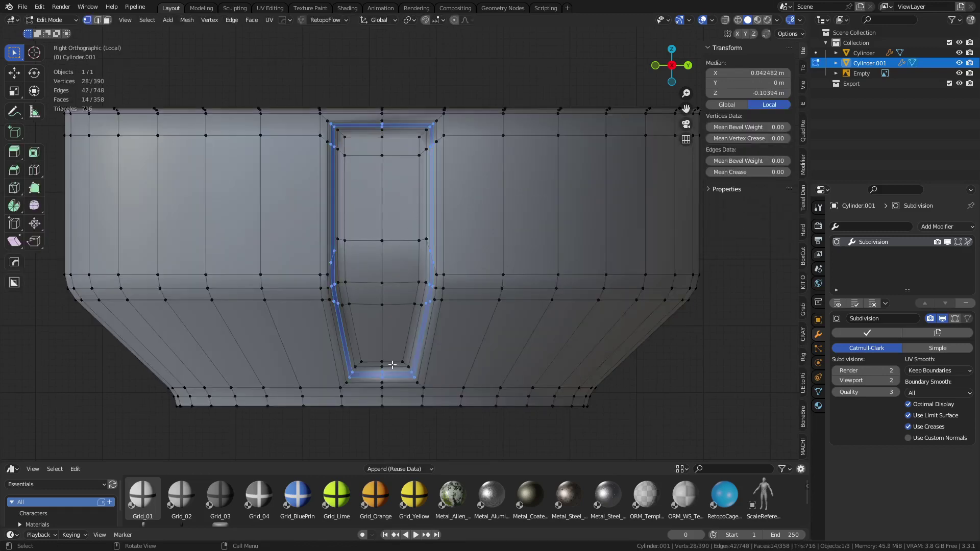
middle_drag(432, 249, 435, 259)
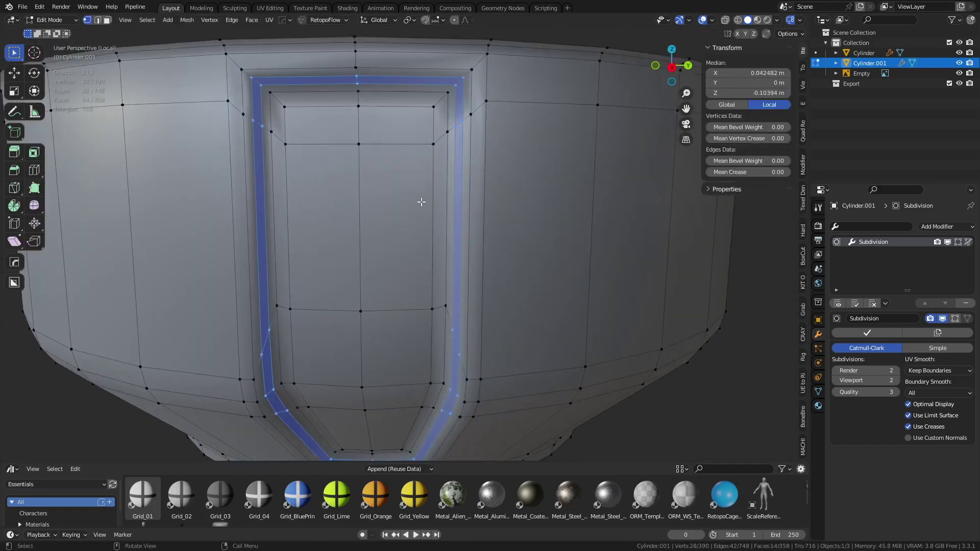
scroll(422, 202, down, 5)
middle_drag(437, 211, 417, 203)
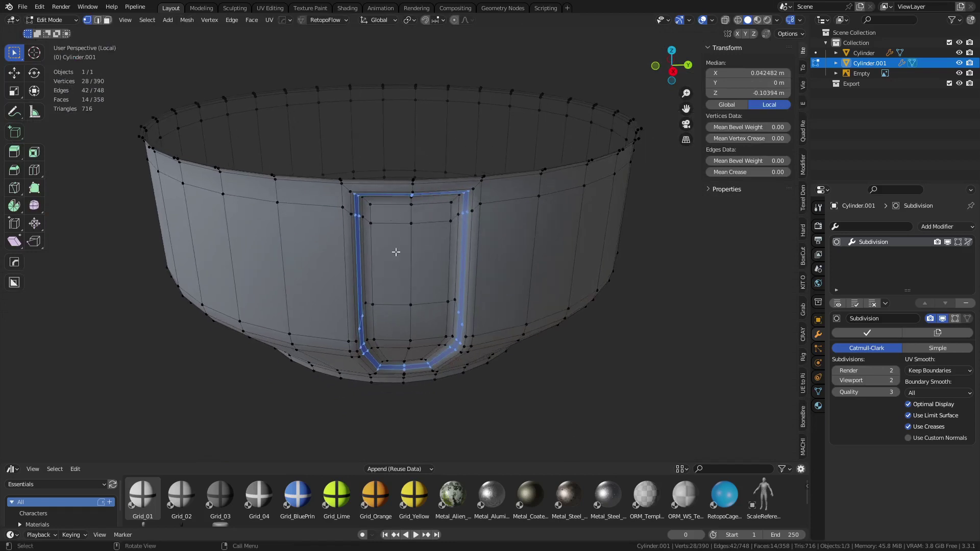
Add a centred vertical edge loop in each of the recess's two face columns.
middle_drag(435, 289, 407, 294)
key(ctrl+r)
click(390, 300)
right_click(390, 301)
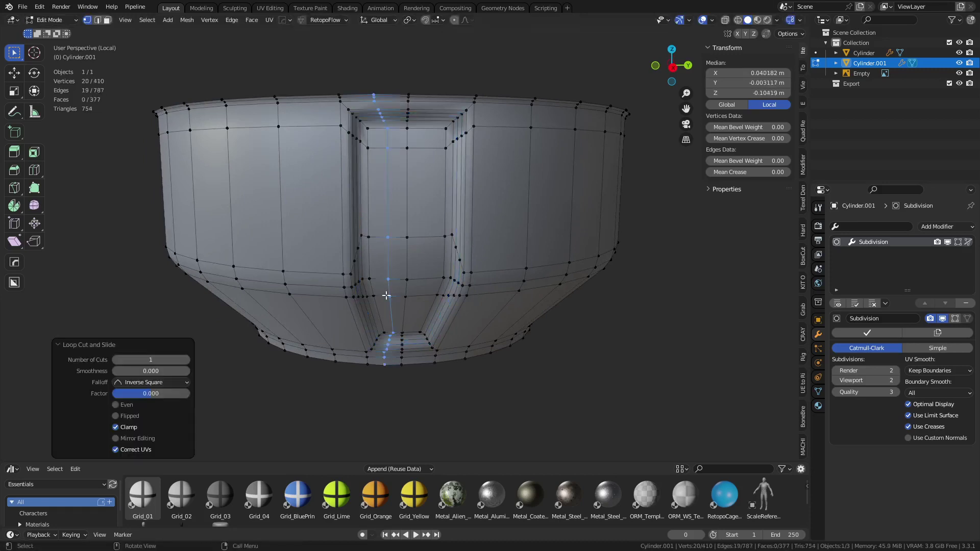
key(ctrl+r)
click(423, 291)
right_click(423, 291)
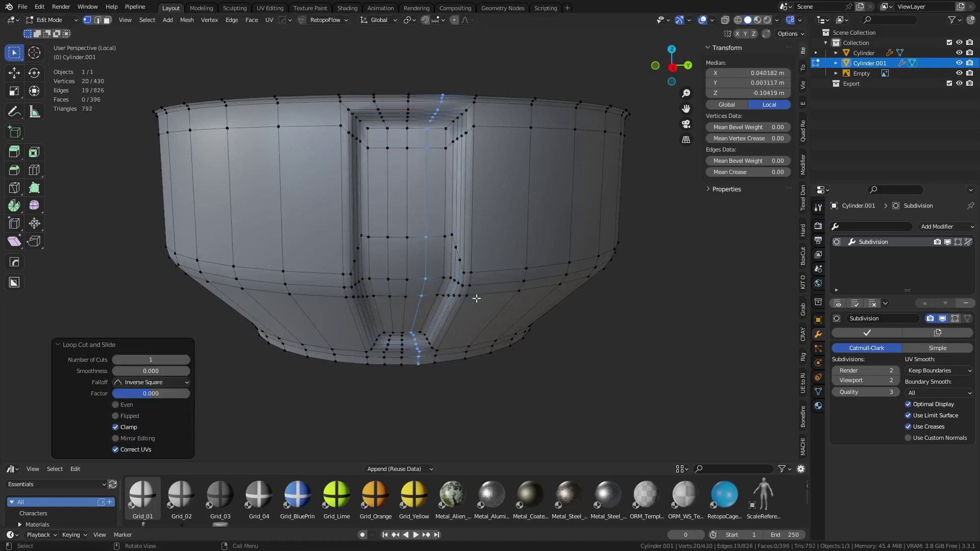
Check the smoothed recess and apply Set Flow to the second vertical edge loop.
key(Tab)
middle_drag(452, 285, 414, 284)
key(Tab)
right_click(459, 286)
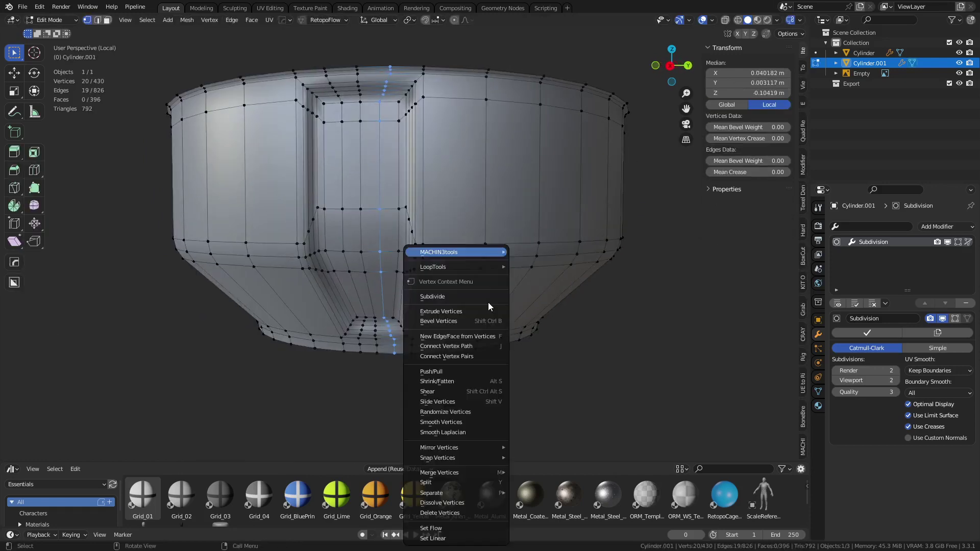
click(465, 527)
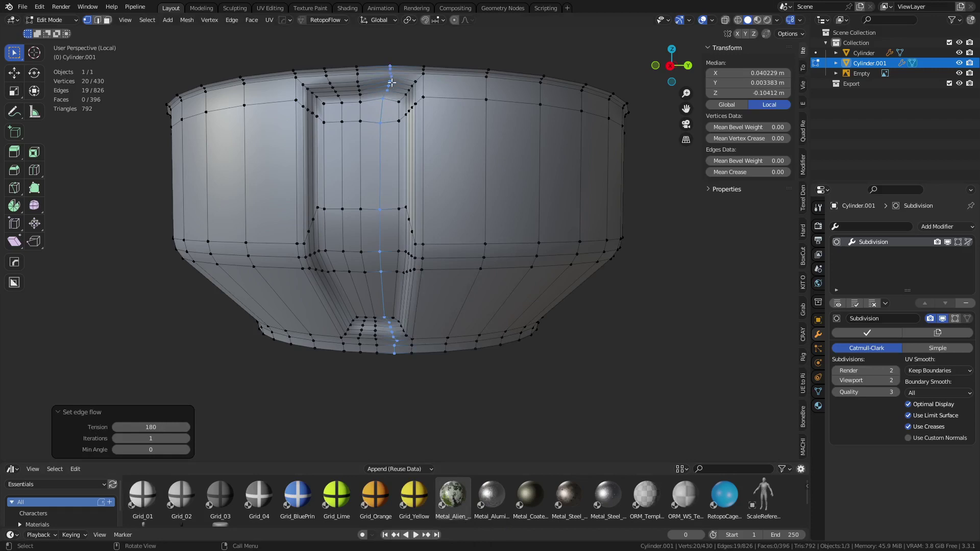
Undo the edge flow adjustment and both vertical edge loops, and inspect the recess in Object Mode.
key(ctrl+z)
key(ctrl+z)
key(ctrl+z)
key(ctrl+z)
key(ctrl+z)
key(ctrl+z)
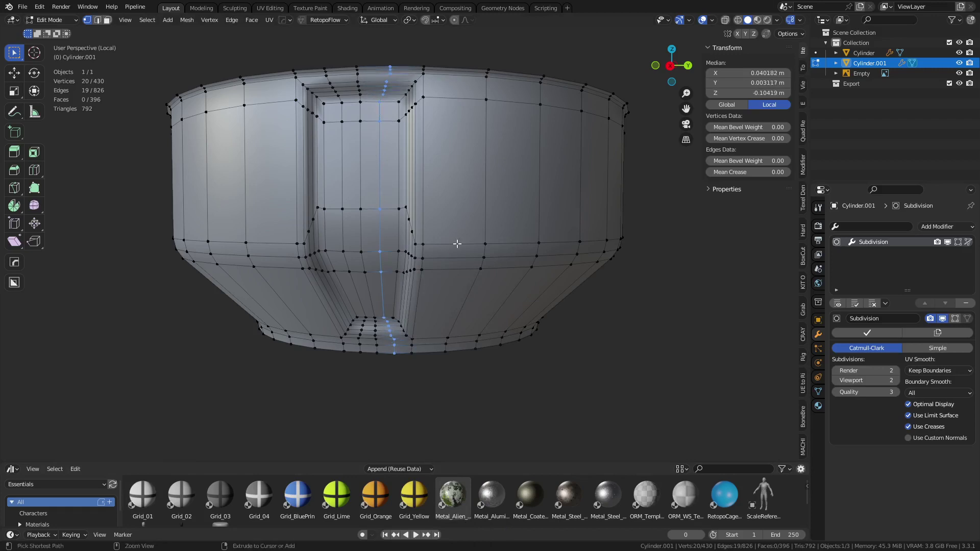
key(ctrl+Tab)
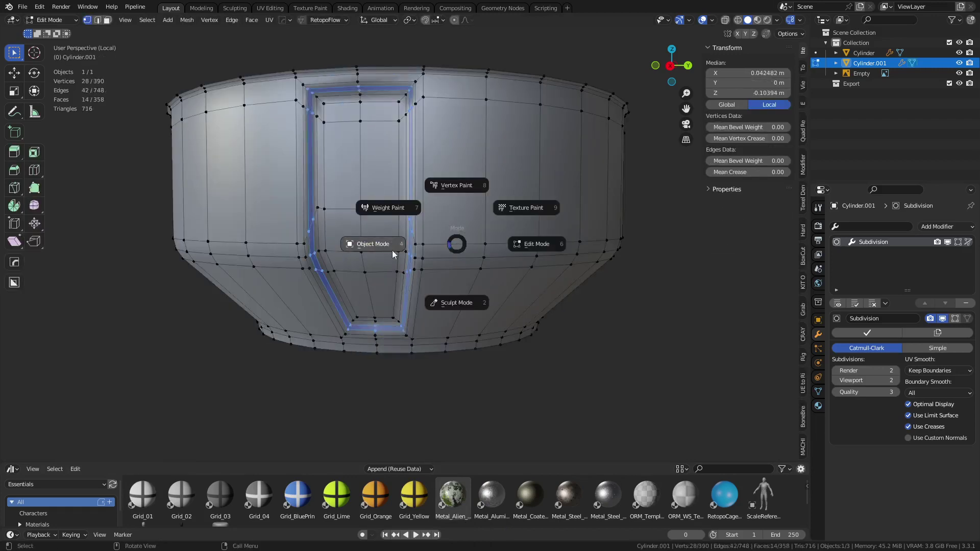
click(393, 251)
mouse_move(459, 255)
middle_down()
mouse_move(476, 274)
mouse_move(451, 276)
mouse_move(448, 293)
middle_up()
In the top orthographic view, box-select the recess faces together with one neighbouring face column on each side.
key(ctrl+Tab)
click(477, 287)
mouse_move(442, 240)
alt+middle_down()
mouse_move(433, 320)
mouse_move(434, 238)
alt+middle_up()
key(3)
drag(339, 392, 449, 220)
key(c)
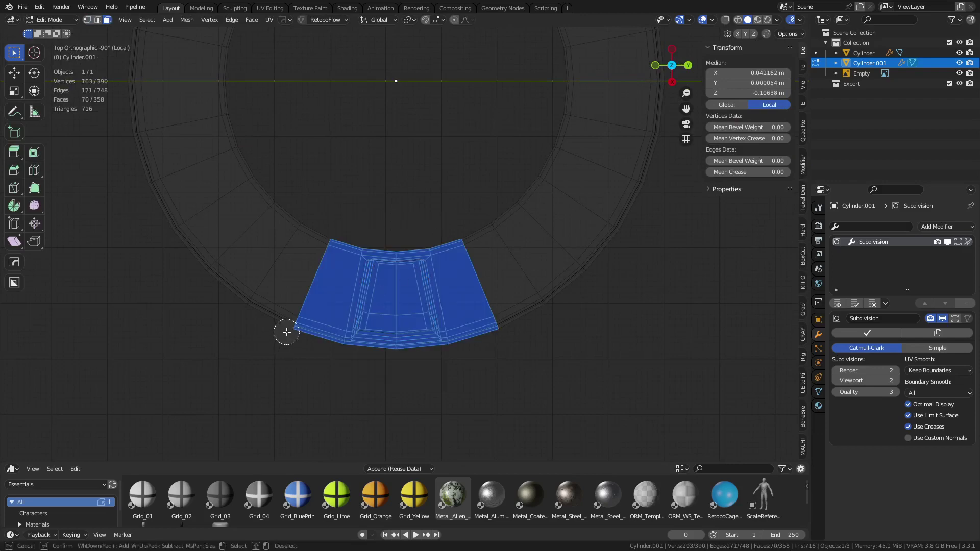
Deselect the neighbouring face column on the recess's -Y side and extend the selection to two columns on the +Y side.
middle_drag(285, 332, 339, 236)
drag(466, 226, 510, 357)
right_click(509, 357)
mouse_move(510, 357)
middle_down()
mouse_move(514, 262)
mouse_move(479, 201)
mouse_move(442, 357)
middle_up()
Circle-select the remaining recess faces to complete the segment, turn off X-ray and check the selection in perspective.
key(c)
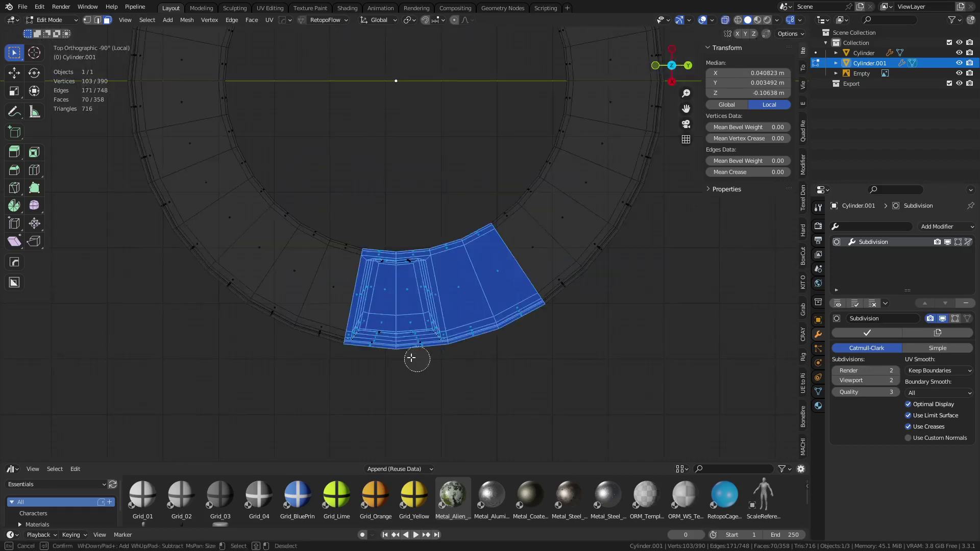
mouse_move(405, 350)
mouse_down()
mouse_move(398, 284)
mouse_move(381, 332)
mouse_move(418, 335)
mouse_move(486, 300)
mouse_move(499, 334)
mouse_up()
right_click(499, 333)
mouse_move(499, 333)
middle_down()
mouse_move(477, 267)
mouse_move(434, 285)
mouse_move(403, 331)
middle_up()
key(c)
drag(372, 347, 364, 338)
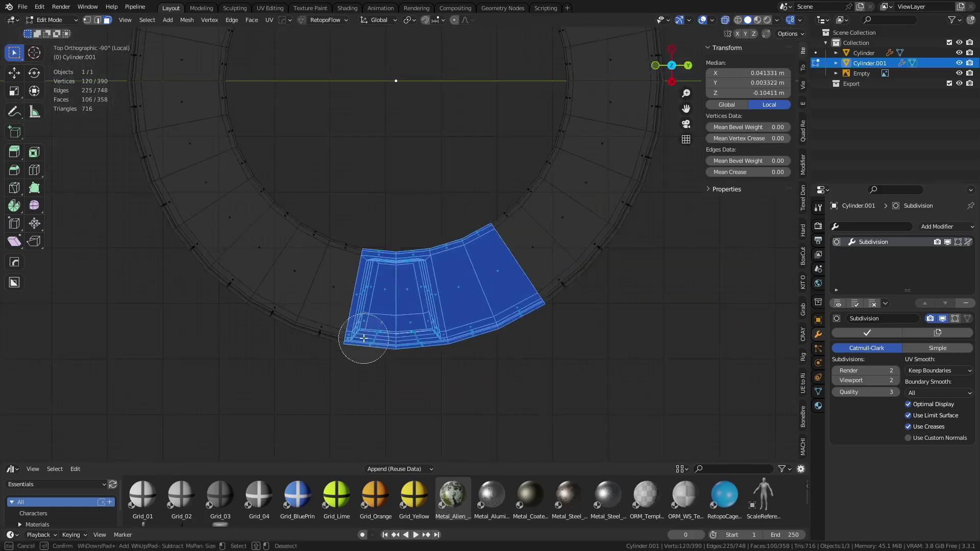
right_click(364, 336)
key(alt+z)
mouse_move(406, 346)
middle_down()
mouse_move(470, 284)
mouse_move(453, 213)
mouse_move(390, 193)
mouse_move(440, 201)
mouse_move(443, 304)
mouse_move(469, 290)
middle_up()
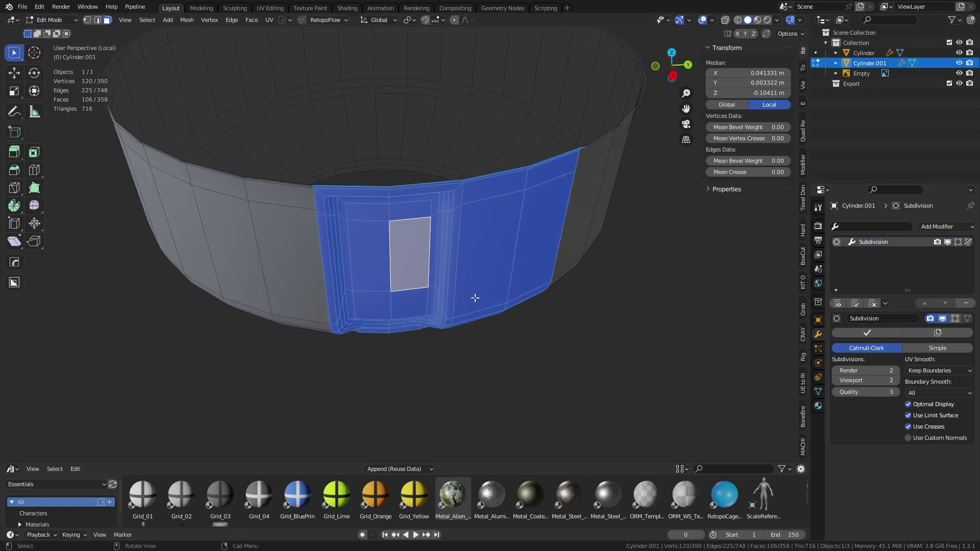
Separate the selected recess segment from the collar into its own object and return to Object Mode.
key(p)
click(475, 297)
key(ctrl+Tab)
click(383, 296)
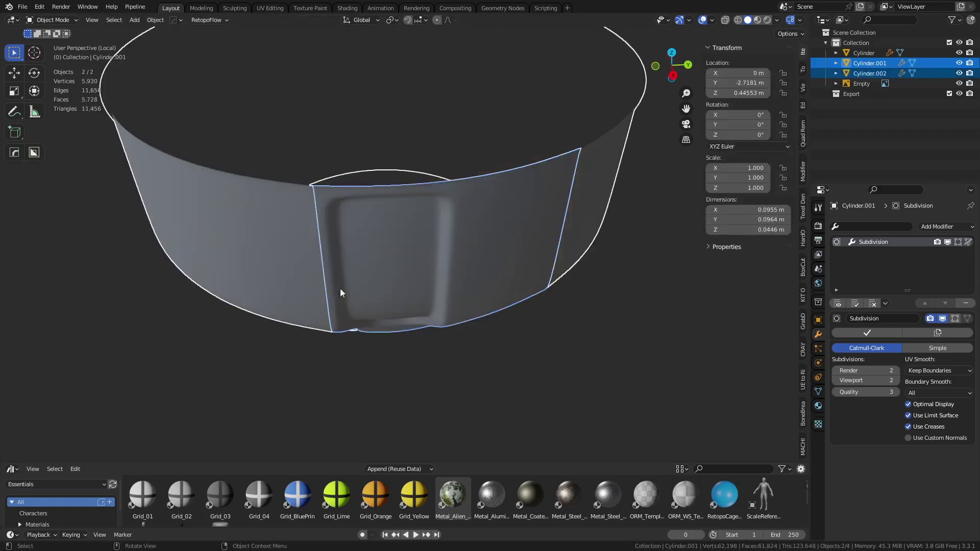
Delete the remaining collar object and check the isolated recess segment against its origin in top orthographic view.
click(274, 260)
middle_drag(274, 260, 382, 246)
key(Delete)
alt+middle_drag(448, 215, 393, 115)
click(429, 238)
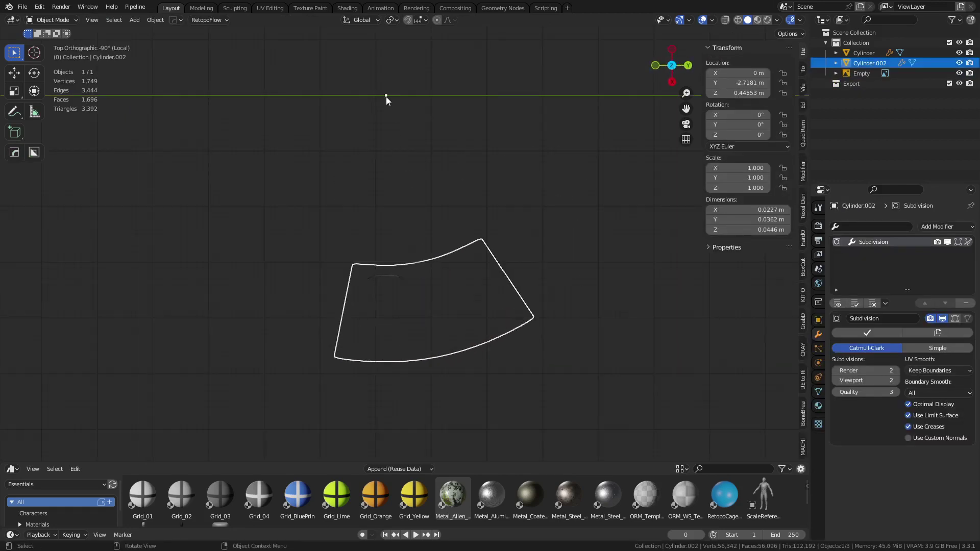
mouse_move(448, 277)
shift+middle_down()
mouse_move(357, 260)
mouse_move(347, 281)
mouse_move(405, 238)
mouse_move(399, 185)
shift+middle_up()
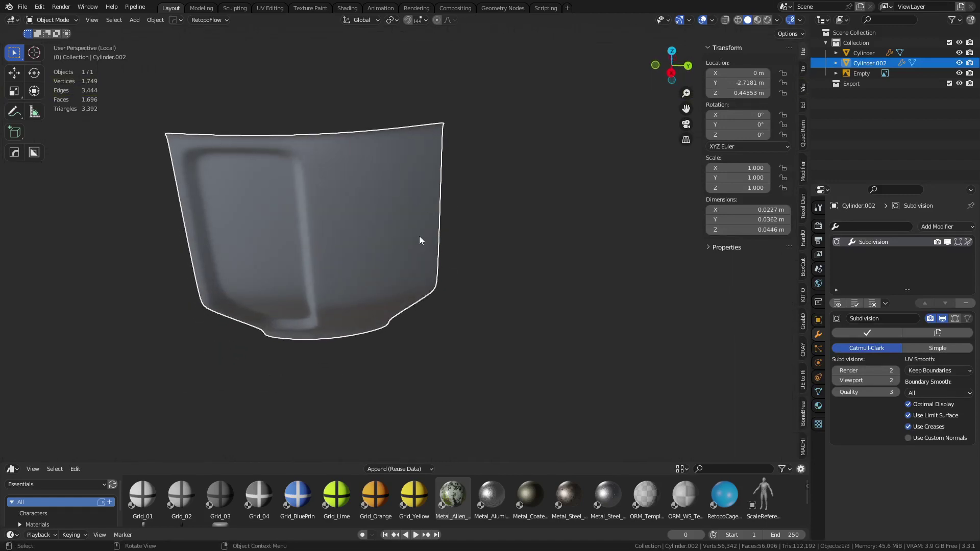
middle_drag(419, 237, 423, 335)
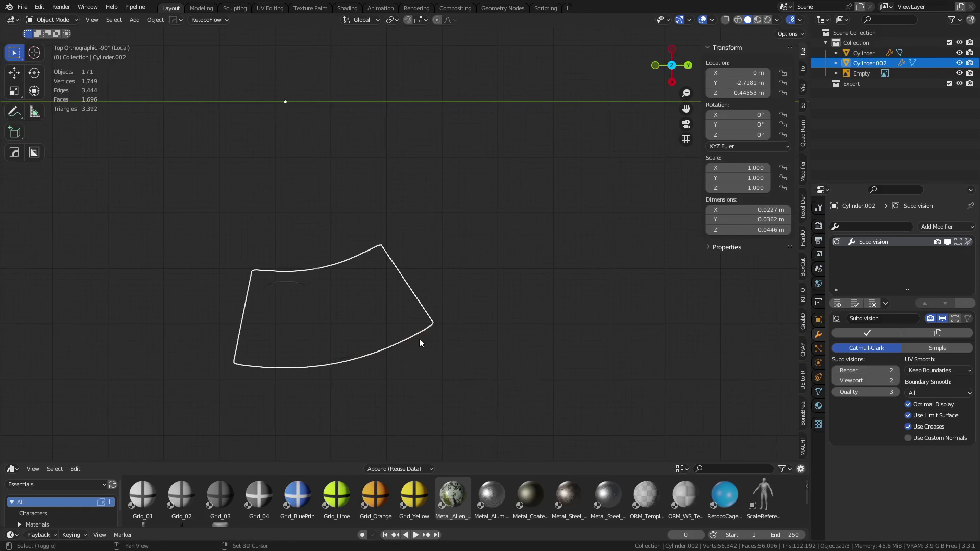
key(shift+d)
key(r)
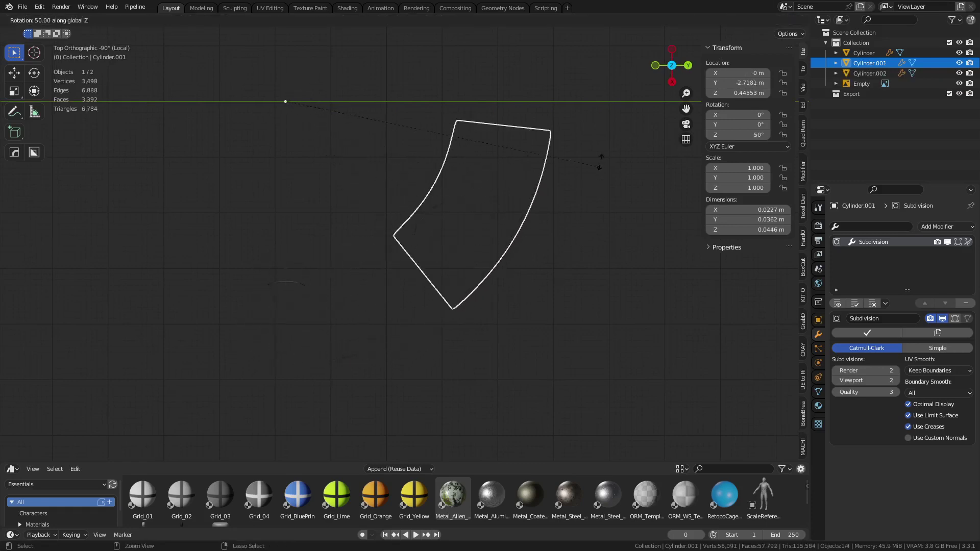
right_click(569, 171)
middle_drag(483, 241, 476, 158)
key(Delete)
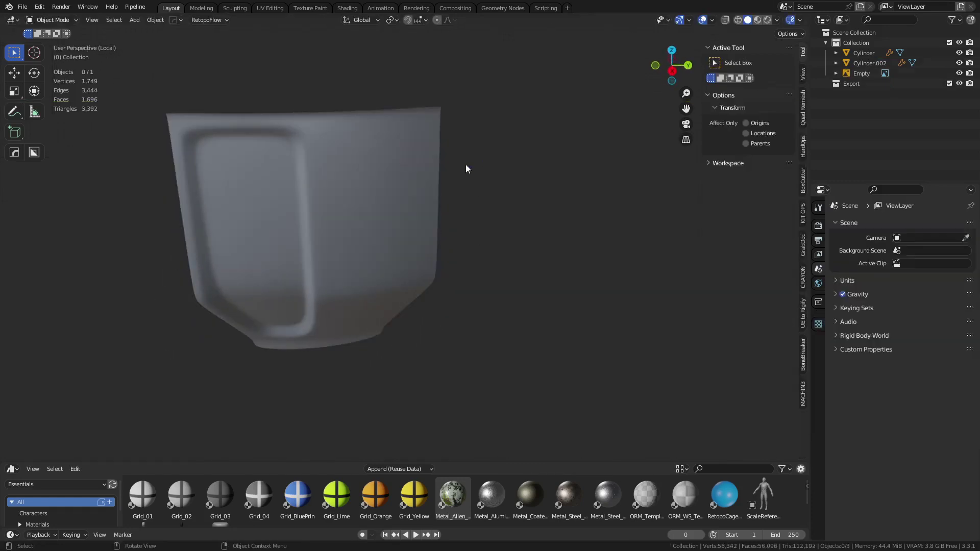
Select the recess segment, turn on the wireframe overlay and view it in top orthographic.
click(420, 167)
click(713, 19)
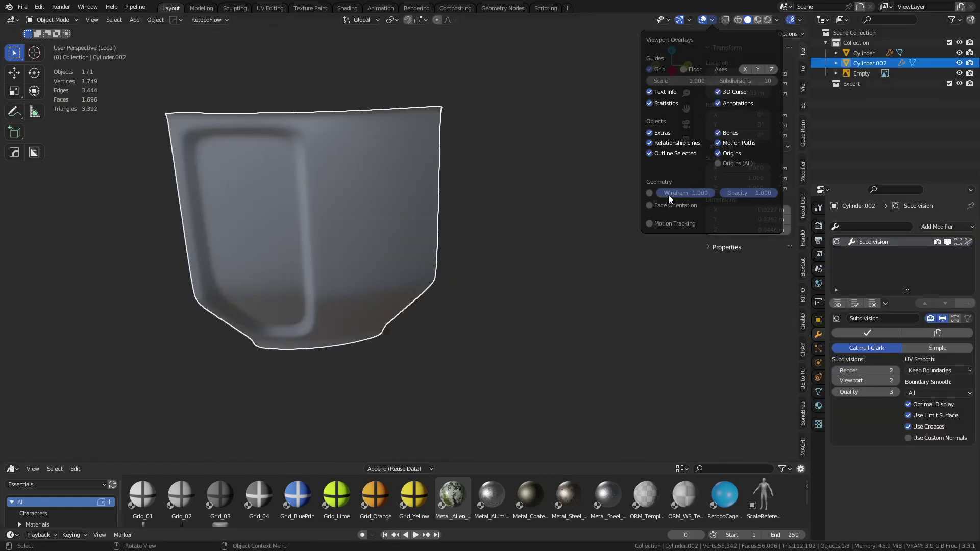
click(650, 193)
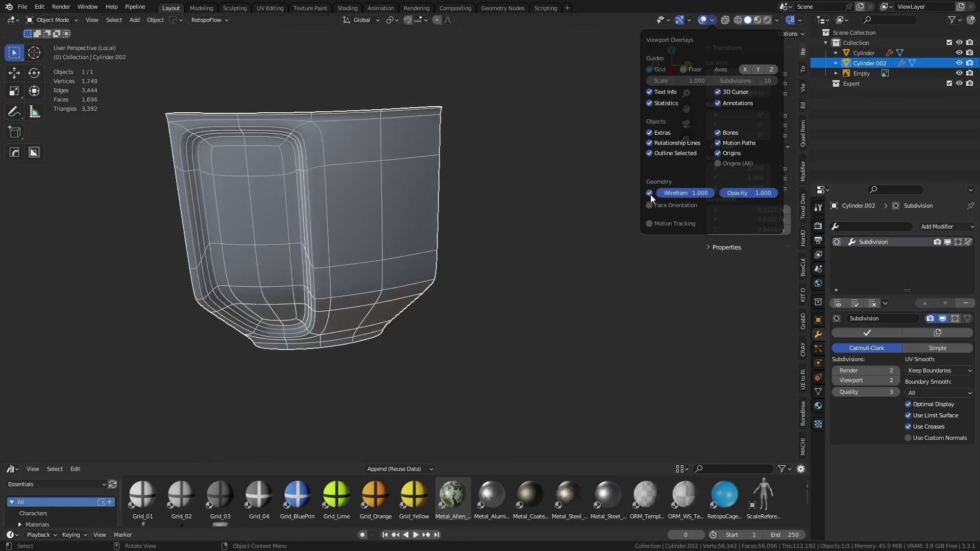
alt+middle_drag(412, 232, 429, 287)
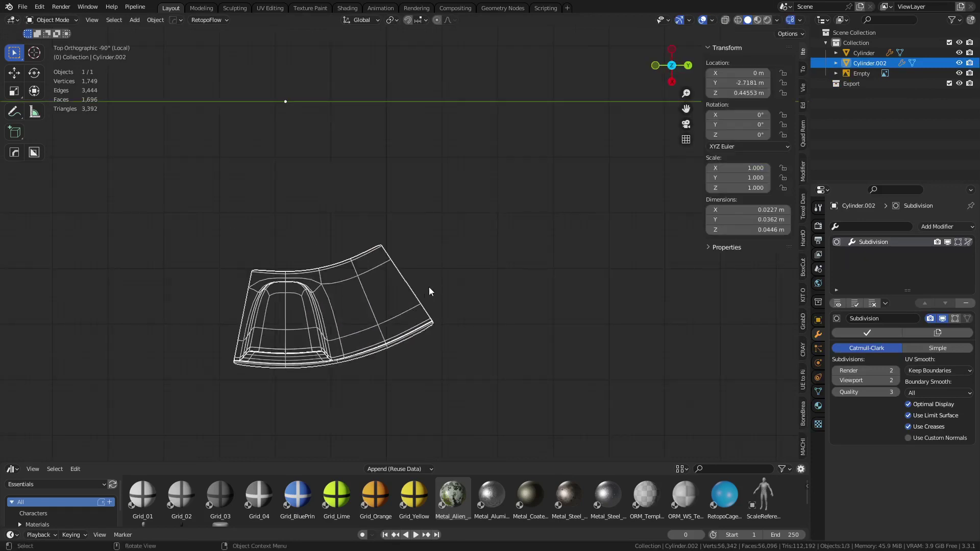
key(shift+d)
right_click(482, 327)
key(r)
key(z)
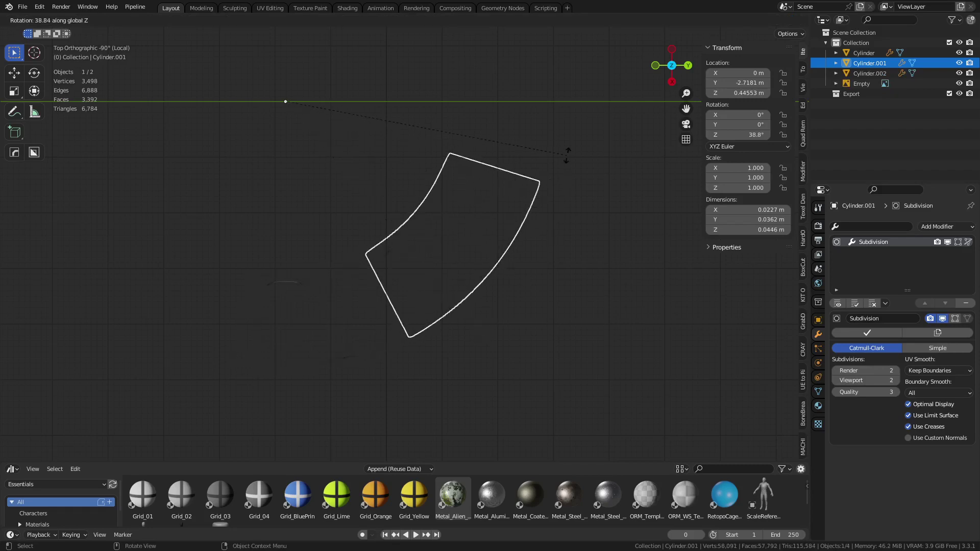
right_click(535, 173)
key(x)
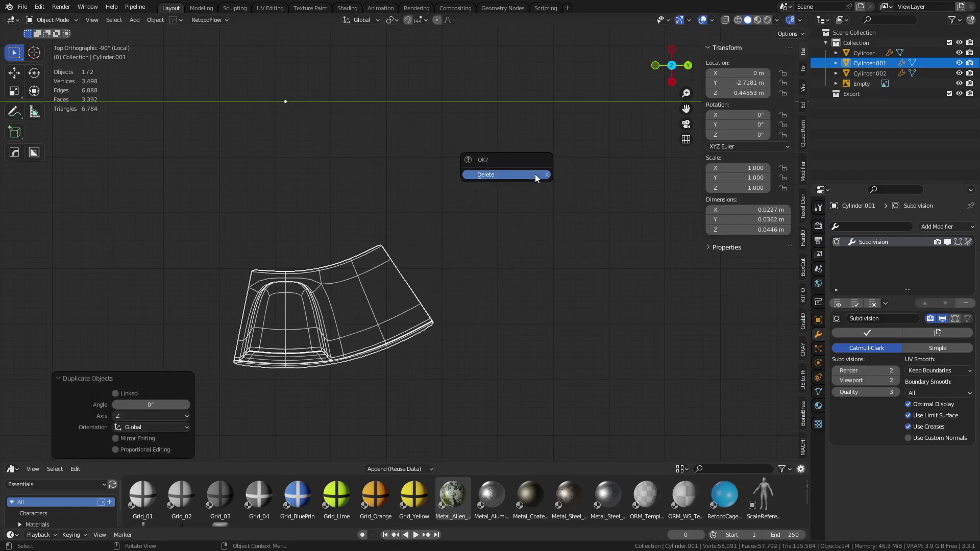
click(535, 173)
click(398, 283)
click(503, 274)
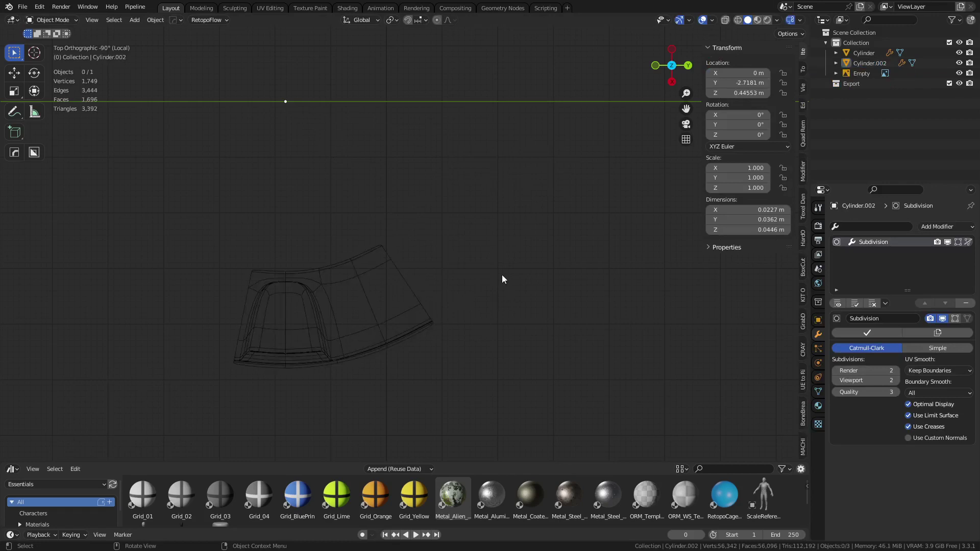
Duplicate the recess segment in place and rotate the copy 45° around the global Z axis.
click(407, 320)
key(shift+d)
right_click(476, 330)
key(r)
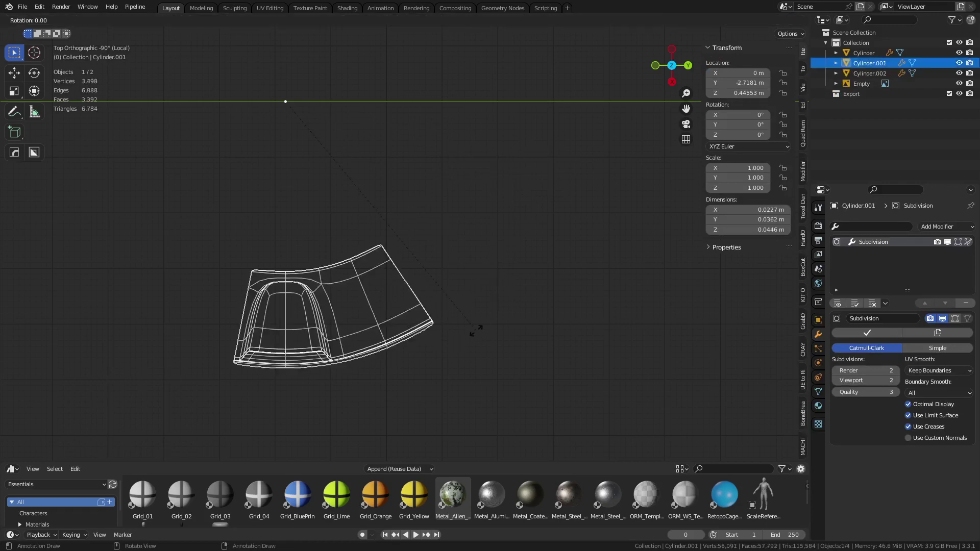
key(z)
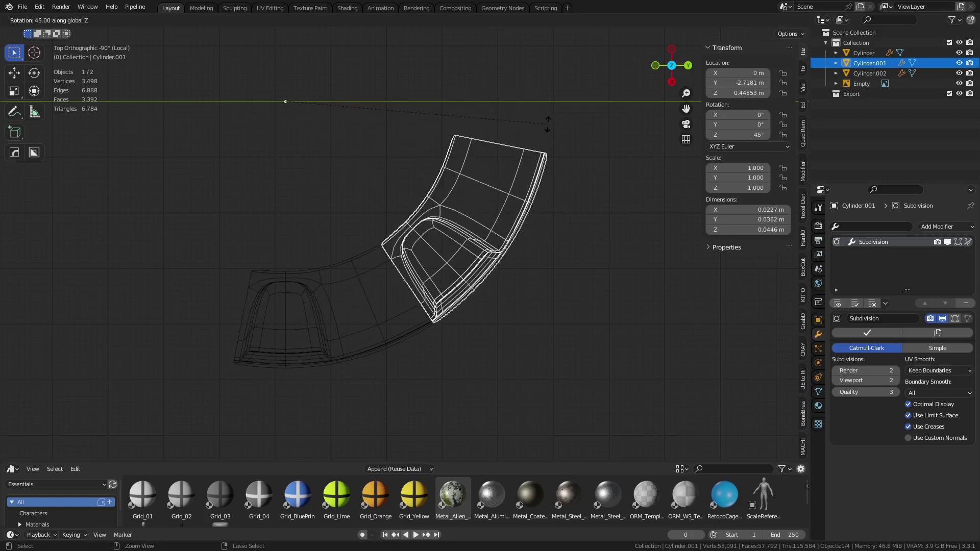
click(546, 129)
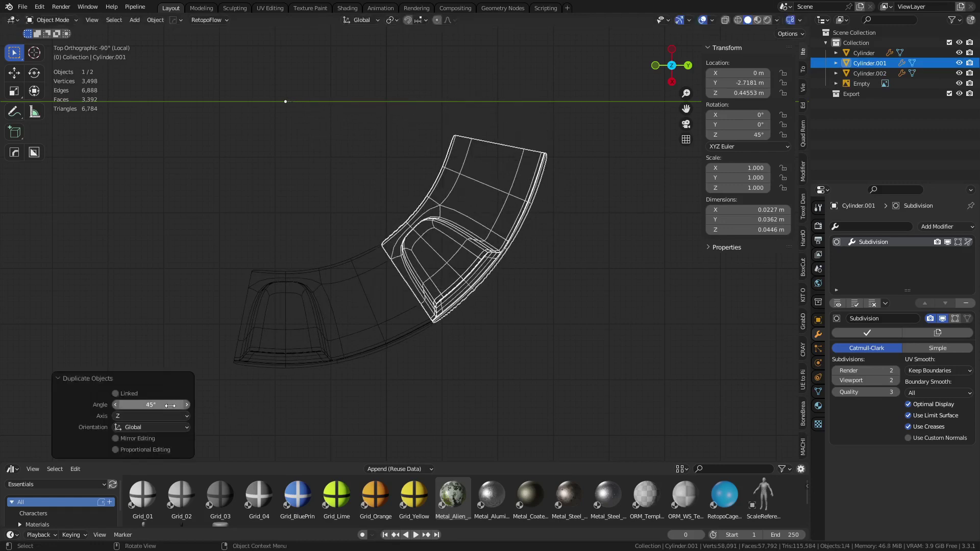
scroll(503, 272, down, 2)
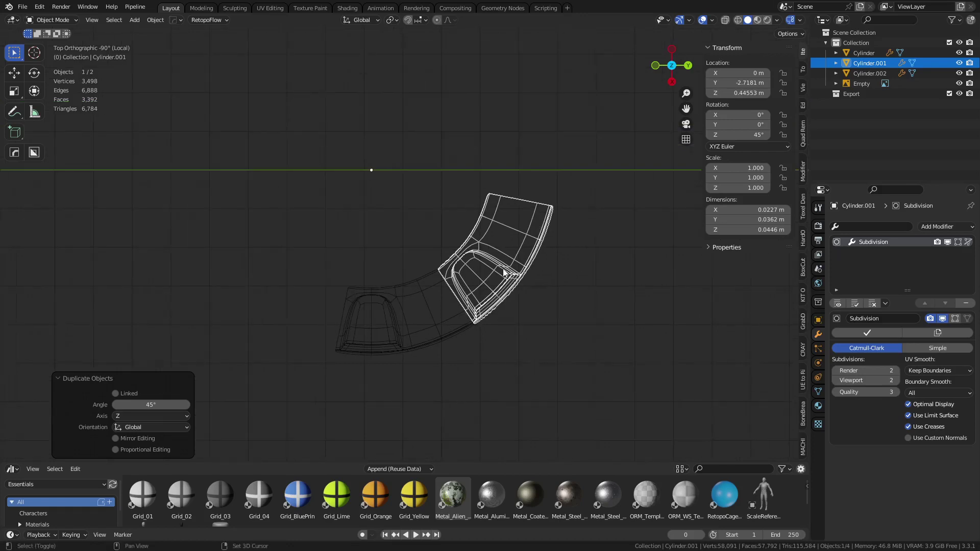
Repeat the 45° rotated duplication until eight segments close the full ring, and check the ring in perspective.
key(shift+r)
key(shift+r)
key(shift+r)
key(shift+r)
key(shift+r)
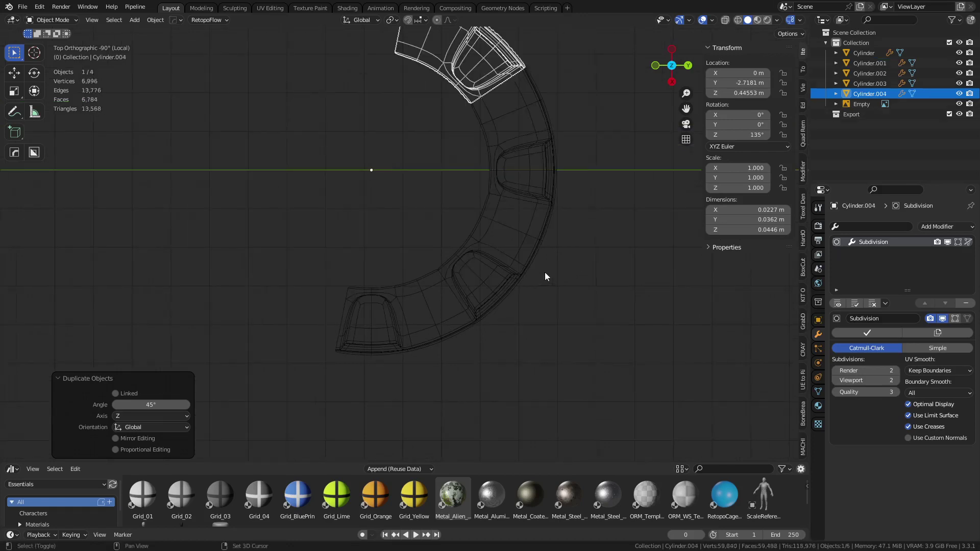
key(shift+r)
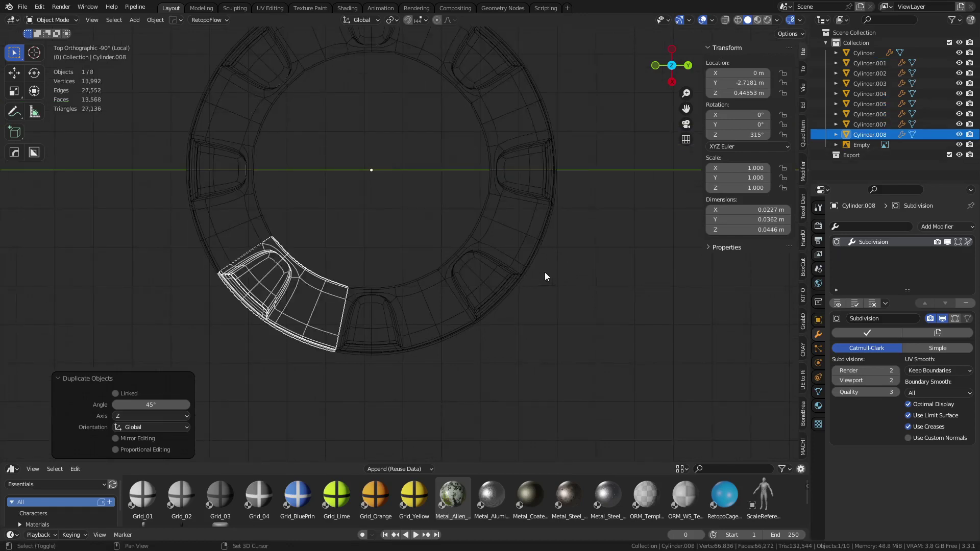
middle_drag(444, 303, 436, 213)
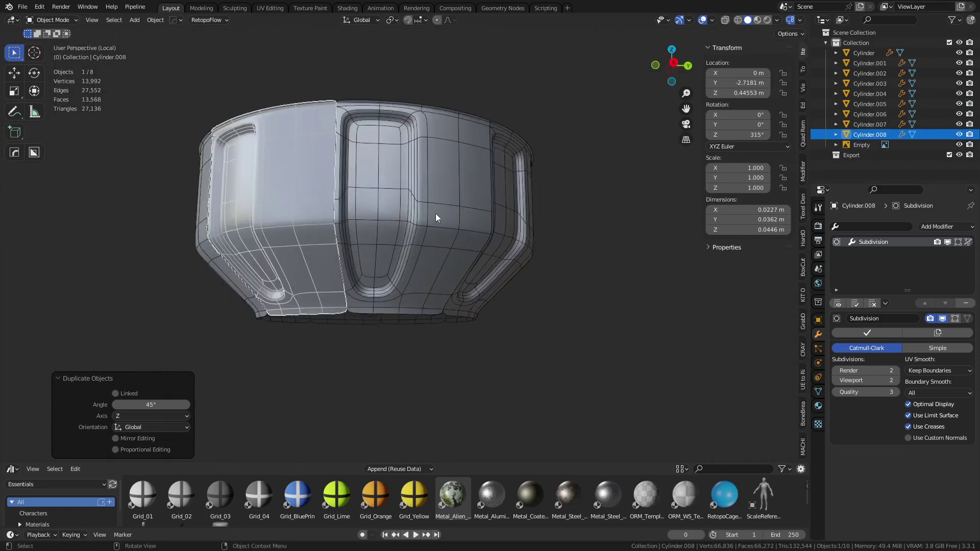
Join all eight recess segments into one collar object and leave local view.
drag(219, 346, 596, 190)
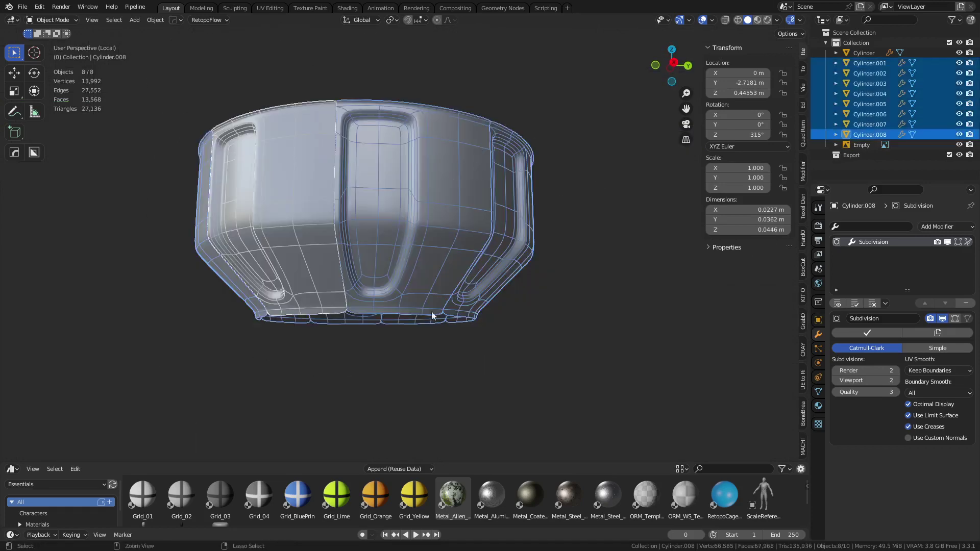
key(ctrl+j)
mouse_move(442, 203)
middle_down()
mouse_move(440, 287)
mouse_move(441, 220)
middle_up()
key(KP_Divide)
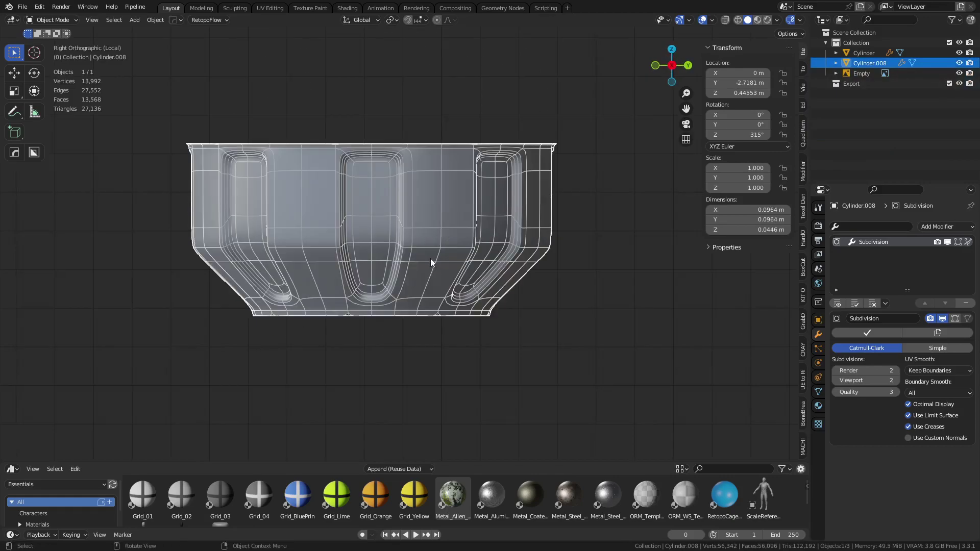
Compare the Subdivision modifier settings of the recessed collar and the main cylinder.
click(538, 280)
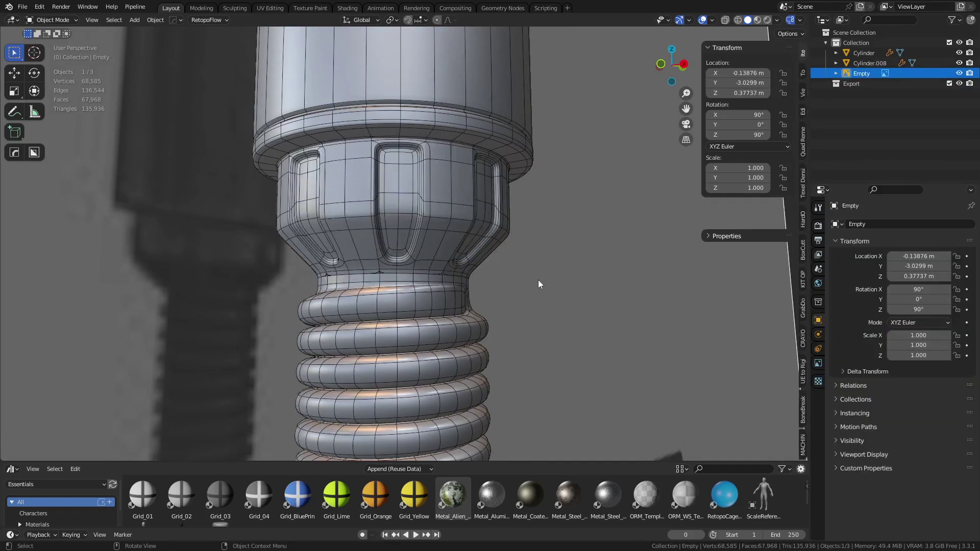
click(403, 234)
middle_drag(432, 176, 439, 177)
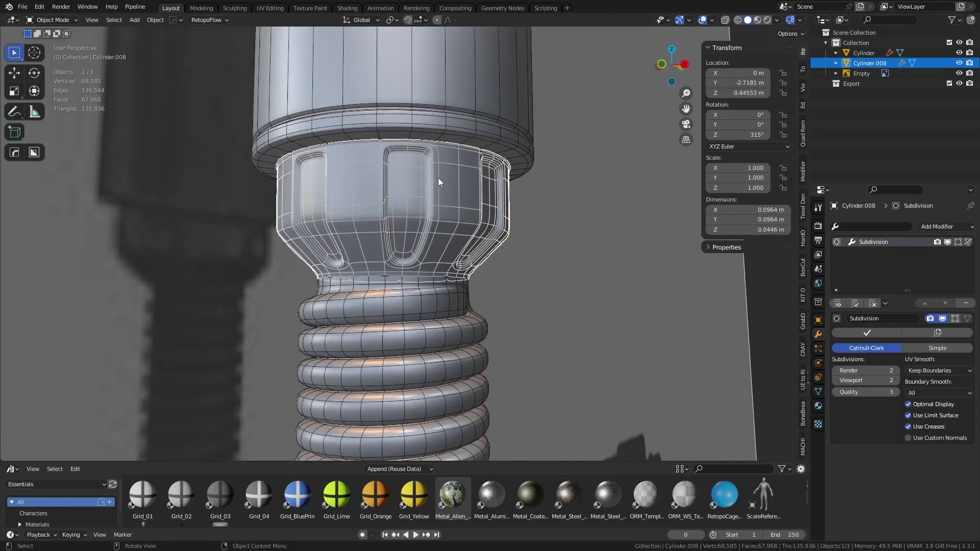
shift+click(402, 124)
click(399, 199)
click(479, 123)
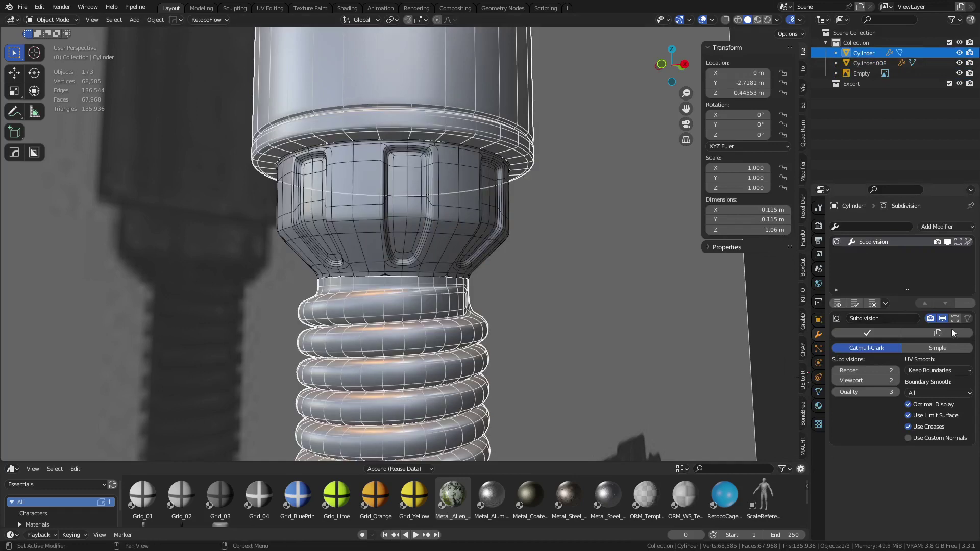
click(464, 219)
shift+click(455, 126)
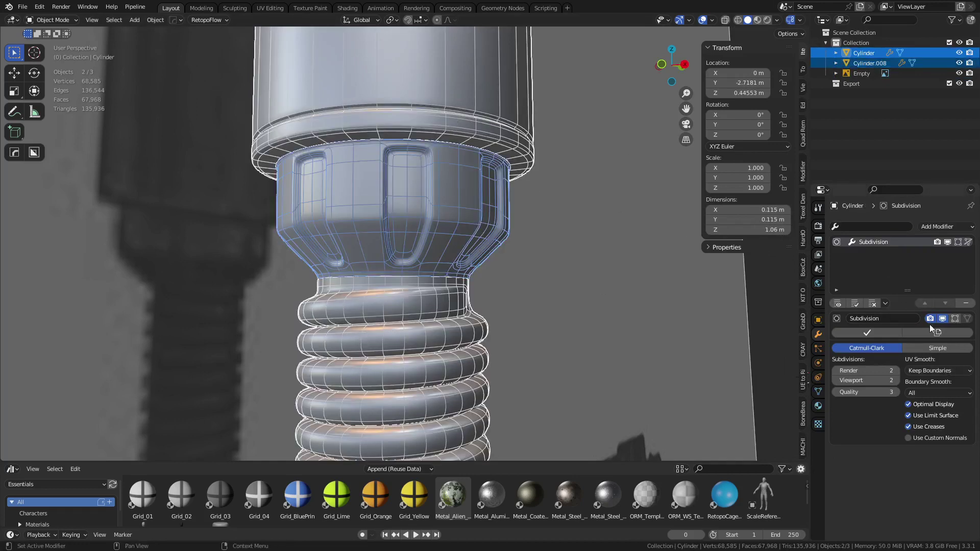
click(433, 192)
shift+click(451, 128)
click(429, 241)
key(KP_Decimal)
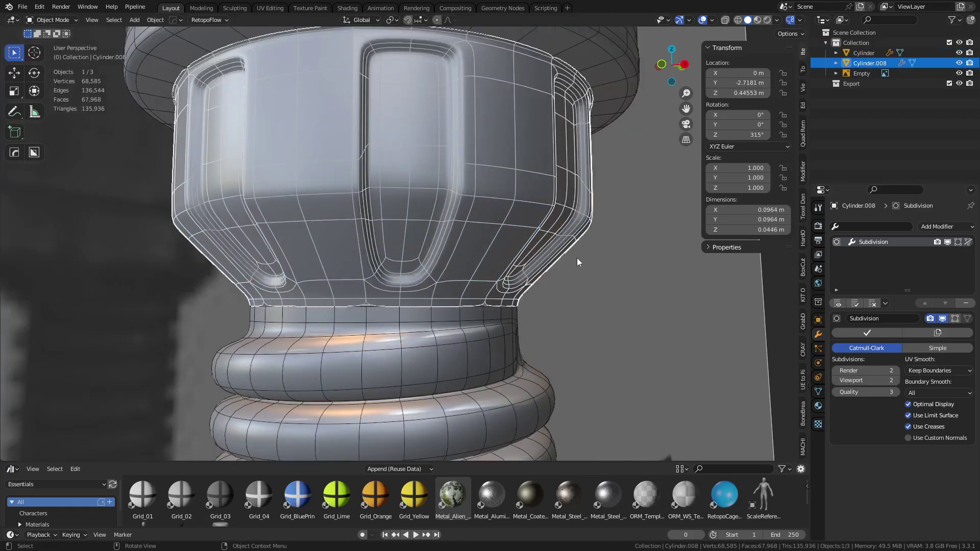
Try the collar with 0 viewport subdivision levels and restore the level to 2.
click(837, 380)
click(836, 381)
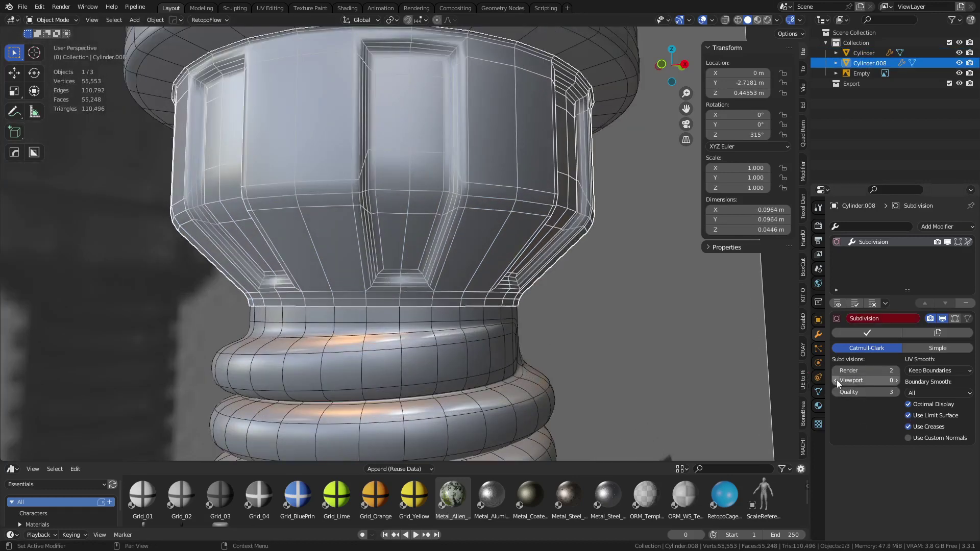
click(897, 380)
click(897, 380)
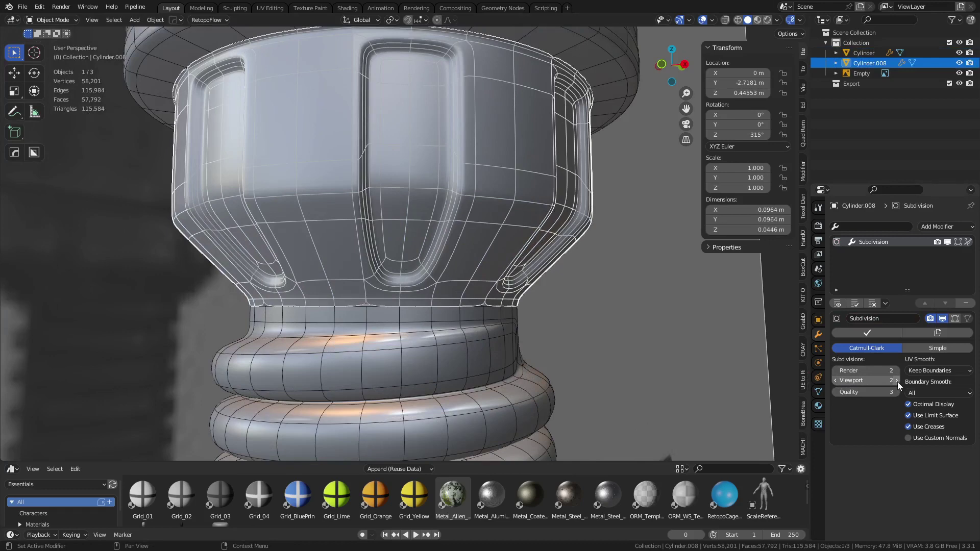
click(444, 376)
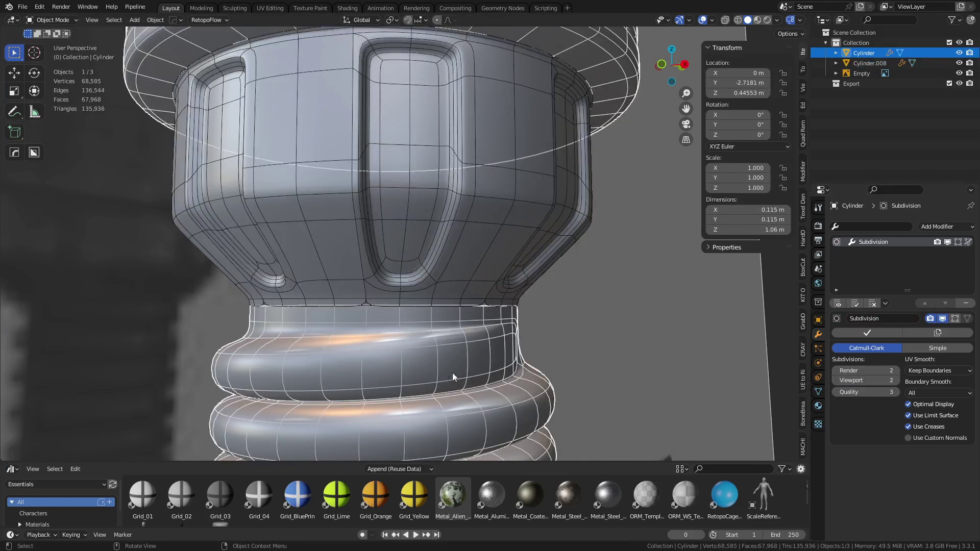
click(423, 204)
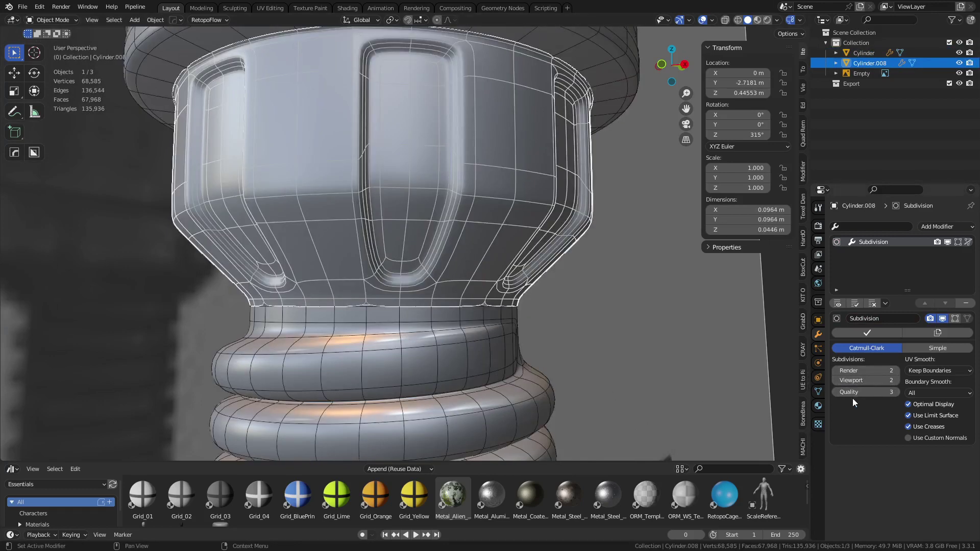
Set the collar's viewport subdivision level to 0 and join the collar into the main cylinder.
click(836, 381)
click(835, 380)
shift+click(454, 371)
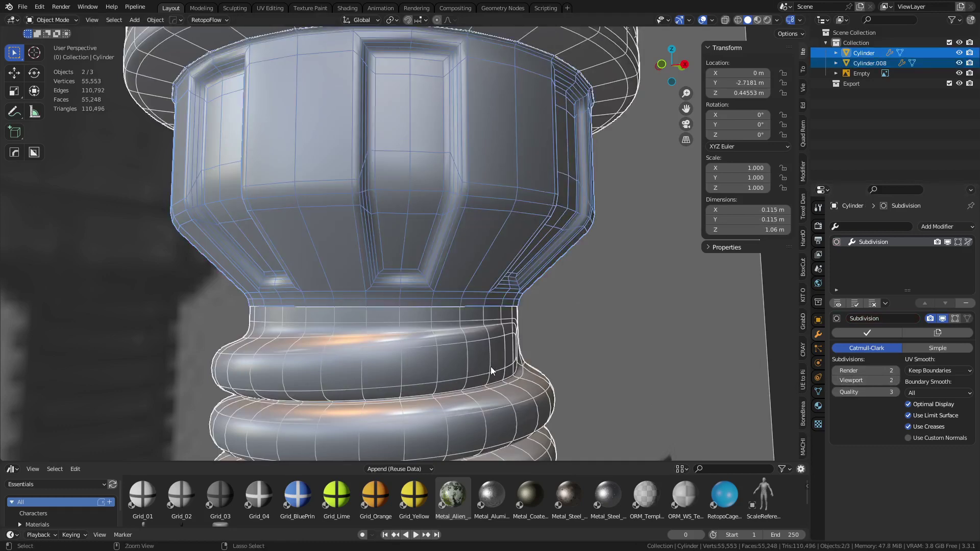
key(ctrl+j)
scroll(492, 341, down, 2)
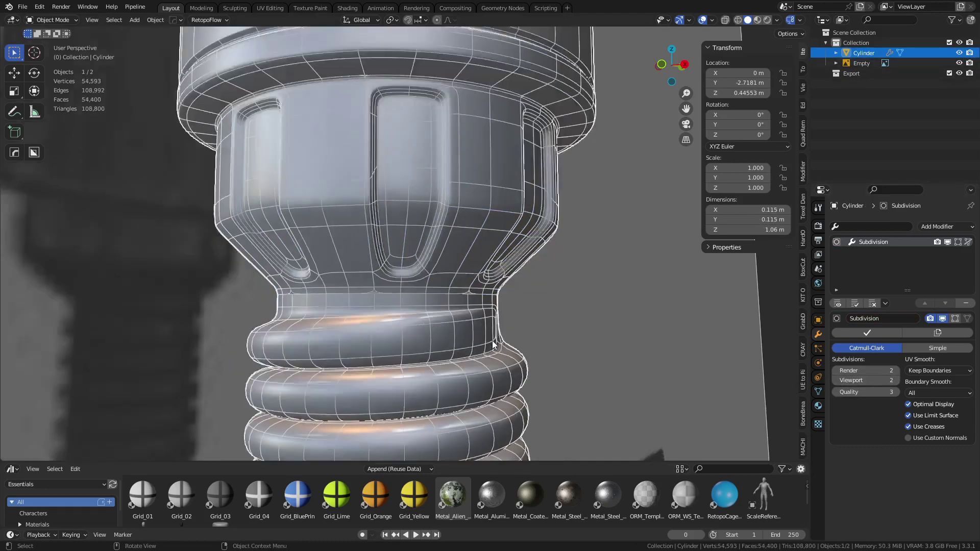
Merge all vertices of the joined cylinder by distance with a 0.0001 m threshold and return to Object Mode.
key(Tab)
click(549, 341)
key(a)
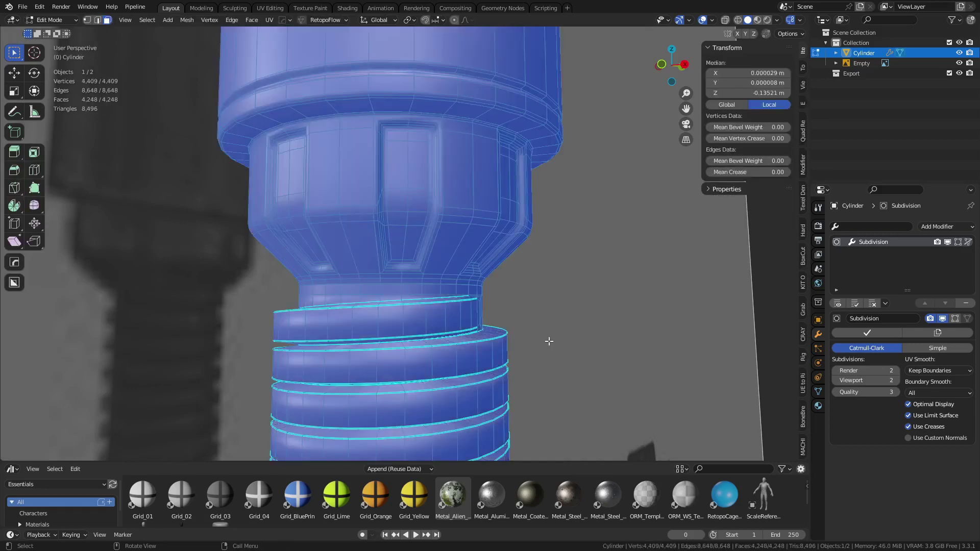
key(m)
click(548, 341)
key(Tab)
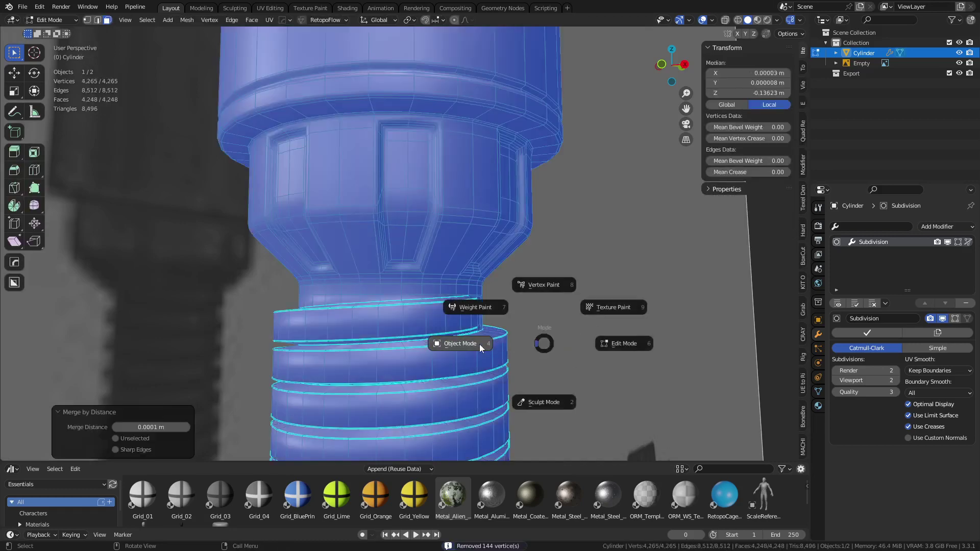
Hide the wireframe overlay and inspect the collar's recesses above the thread in right orthographic view.
click(542, 310)
click(543, 311)
key(shift+w)
middle_drag(513, 327, 480, 349)
scroll(439, 278, down, 10)
middle_drag(452, 300, 415, 278)
scroll(415, 282, up, 12)
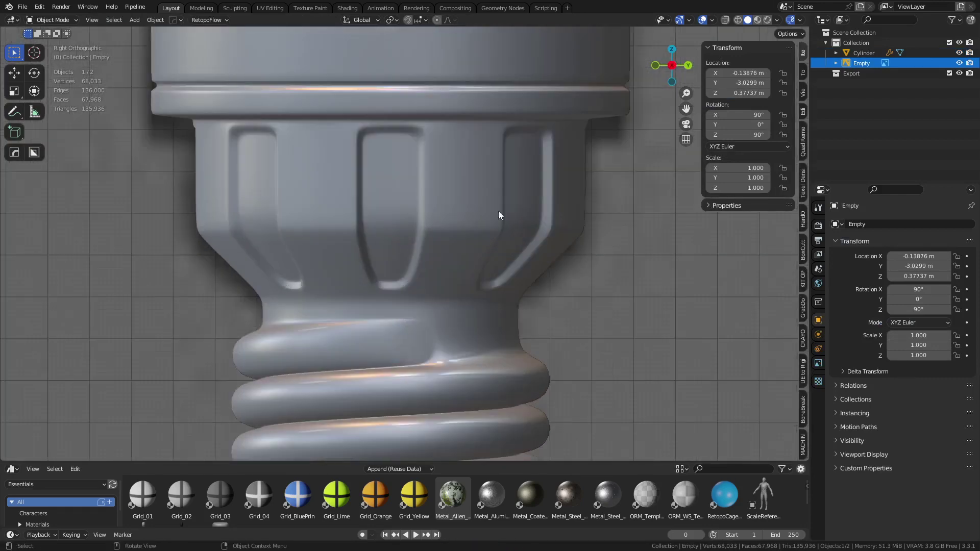
Examine the cylinder's mesh topology around the collar recesses and the thread's upper end in Edit Mode.
scroll(385, 206, down, 2)
scroll(381, 265, up, 3)
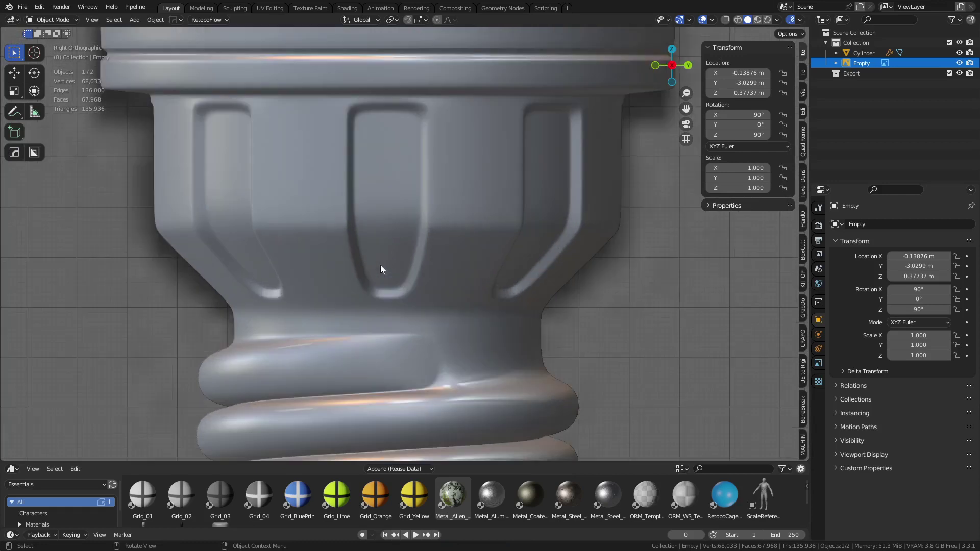
key(ctrl+Tab)
click(415, 262)
key(ctrl+Tab)
click(437, 269)
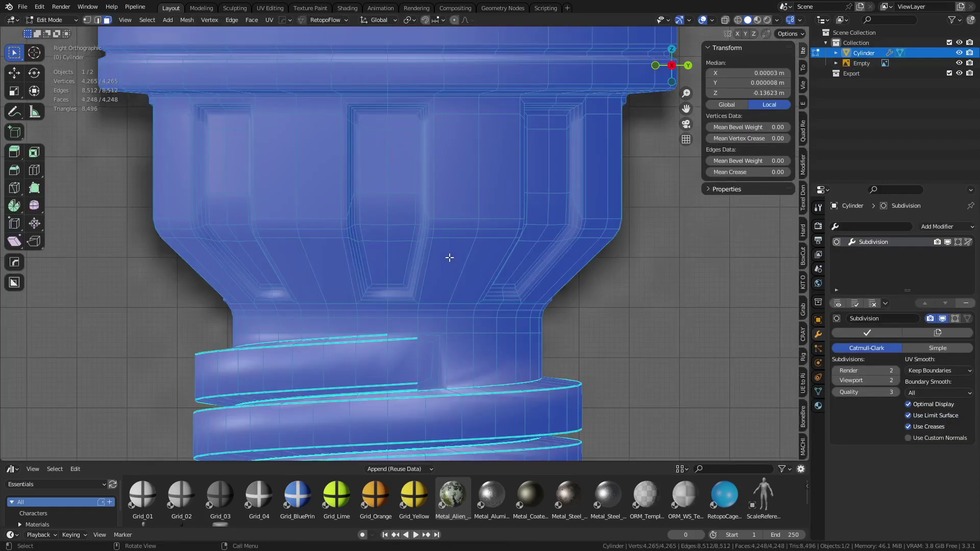
key(1)
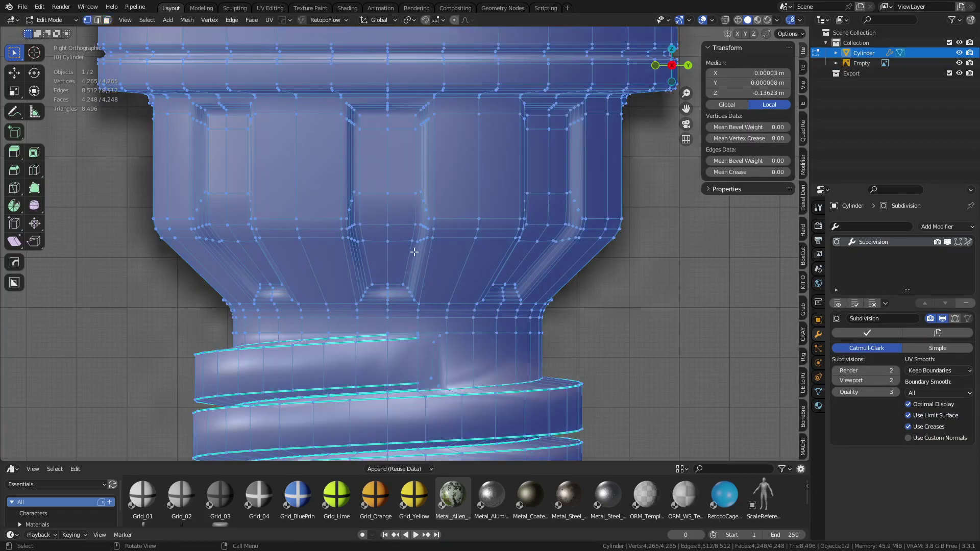
key(ctrl+Tab)
click(346, 256)
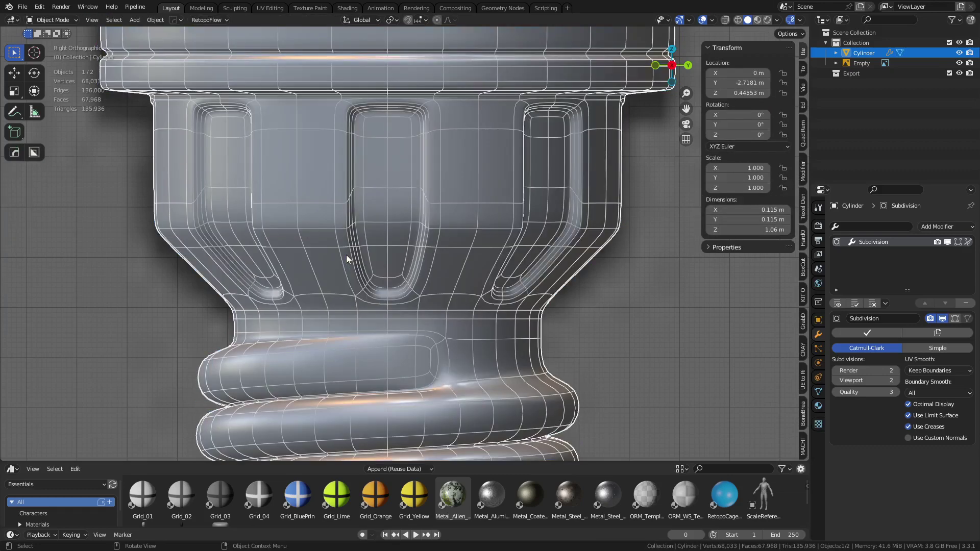
Scale the two tip vertices at the thread's lower end closer together to about 0.64 and return to Object Mode.
scroll(346, 255, down, 10)
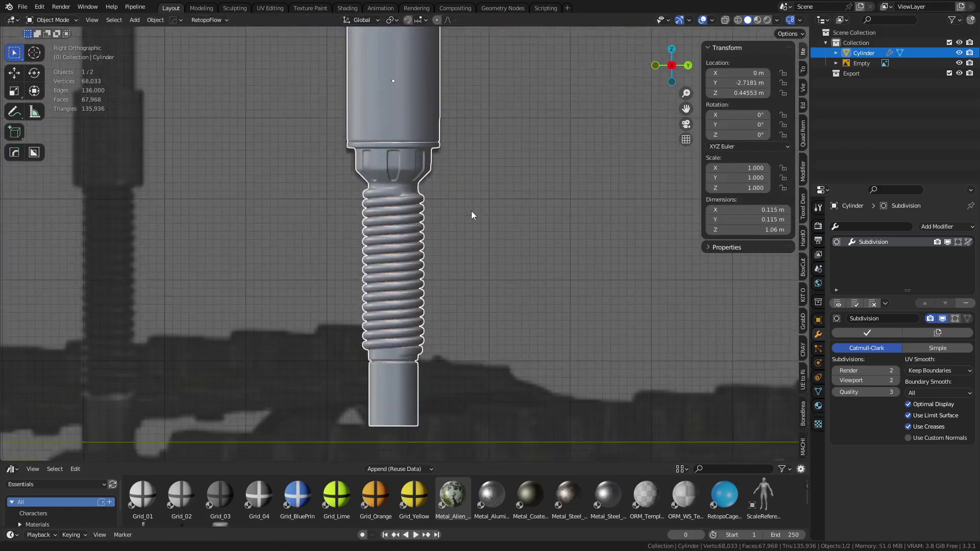
scroll(452, 195, up, 5)
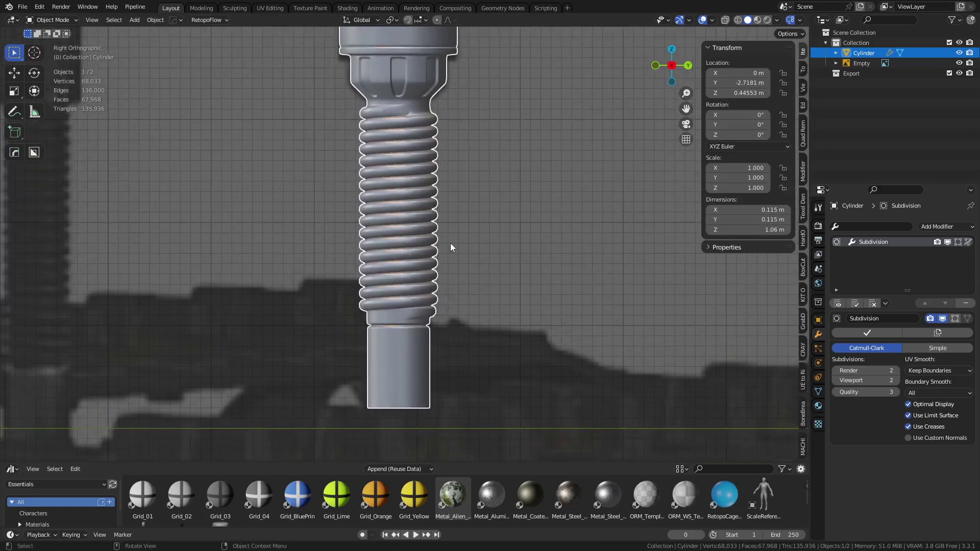
scroll(384, 329, up, 5)
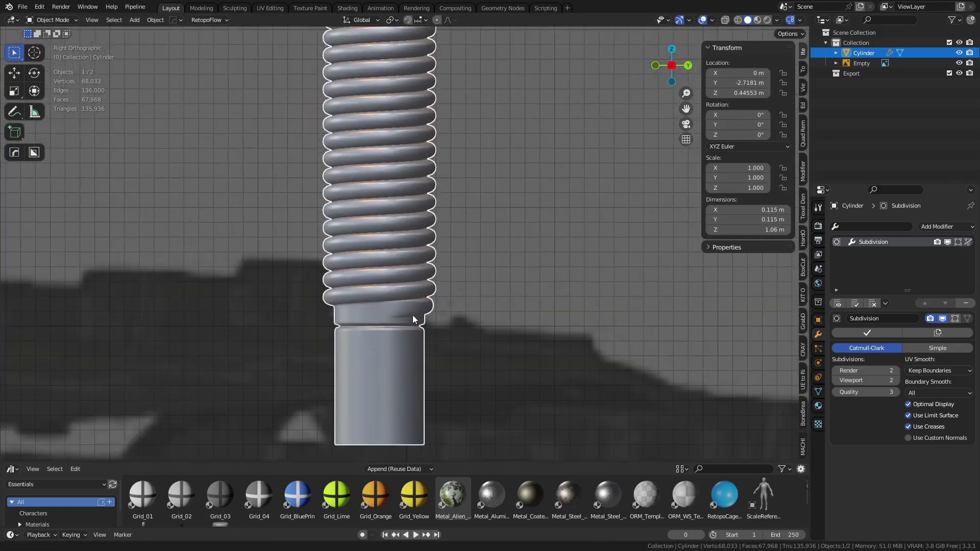
scroll(449, 245, up, 2)
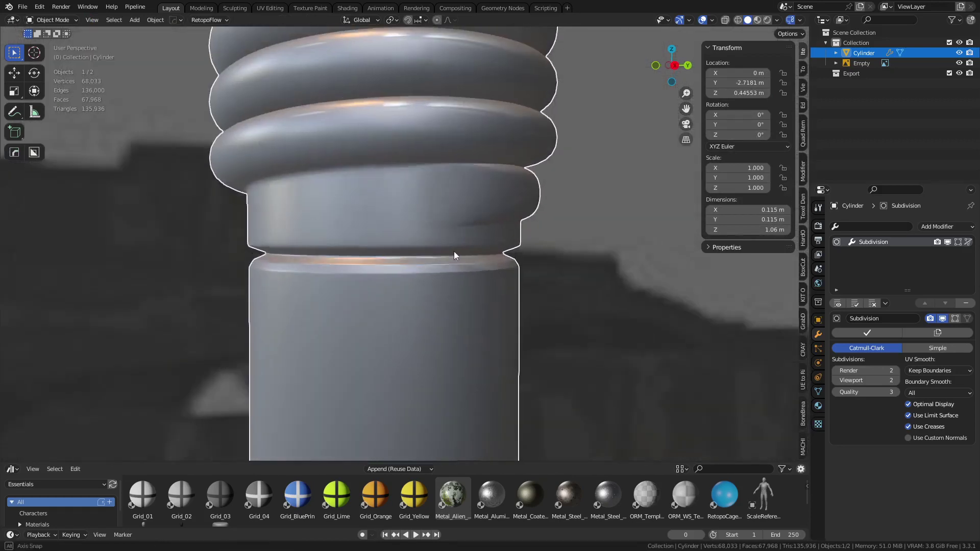
middle_drag(455, 252, 455, 231)
key(ctrl+Tab)
click(459, 232)
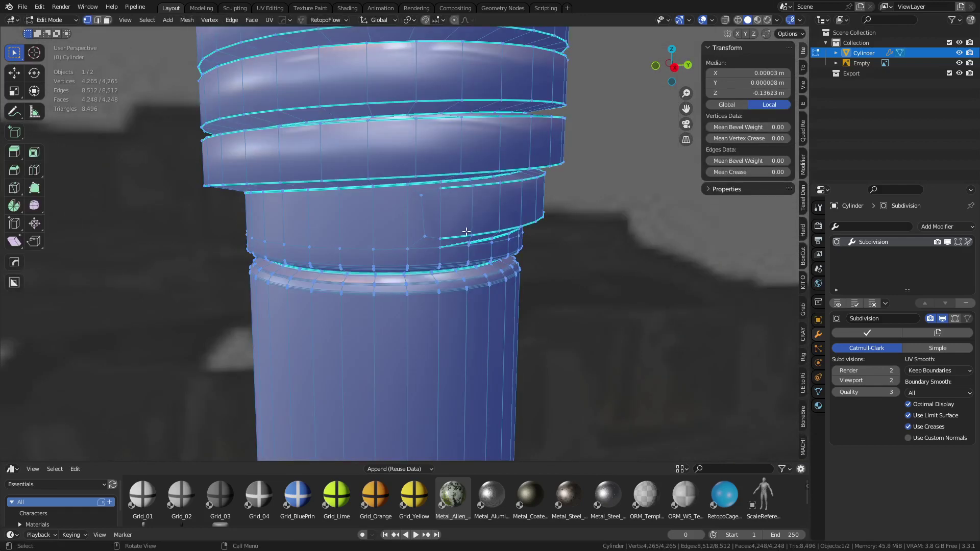
click(421, 195)
shift+click(425, 236)
key(s)
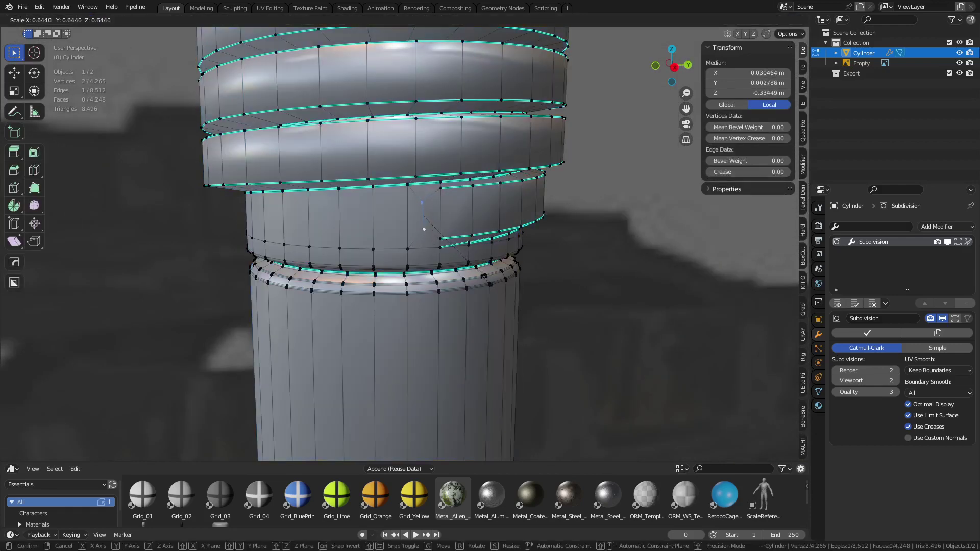
click(423, 225)
key(Tab)
middle_drag(414, 275, 448, 284)
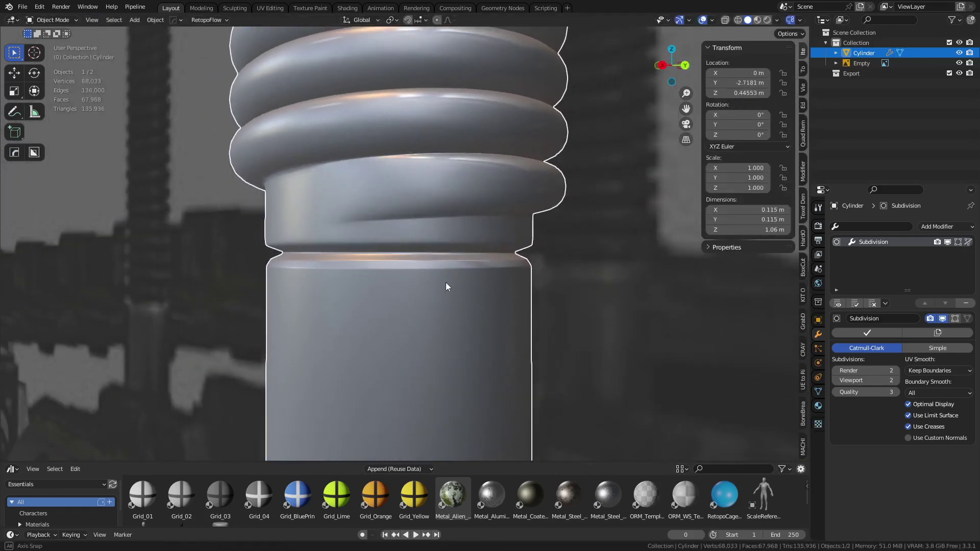
Scale the two tip vertices at the thread's upper end closer together to about 0.65 and return to Object Mode.
scroll(427, 236, down, 5)
middle_drag(438, 229, 418, 270)
scroll(418, 250, up, 8)
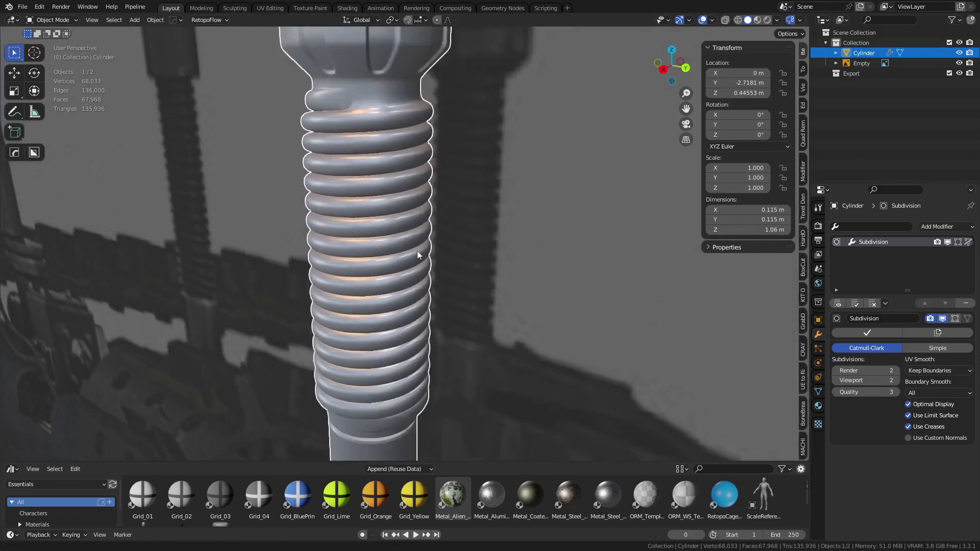
scroll(439, 232, down, 3)
scroll(447, 243, up, 6)
key(ctrl+Tab)
click(460, 240)
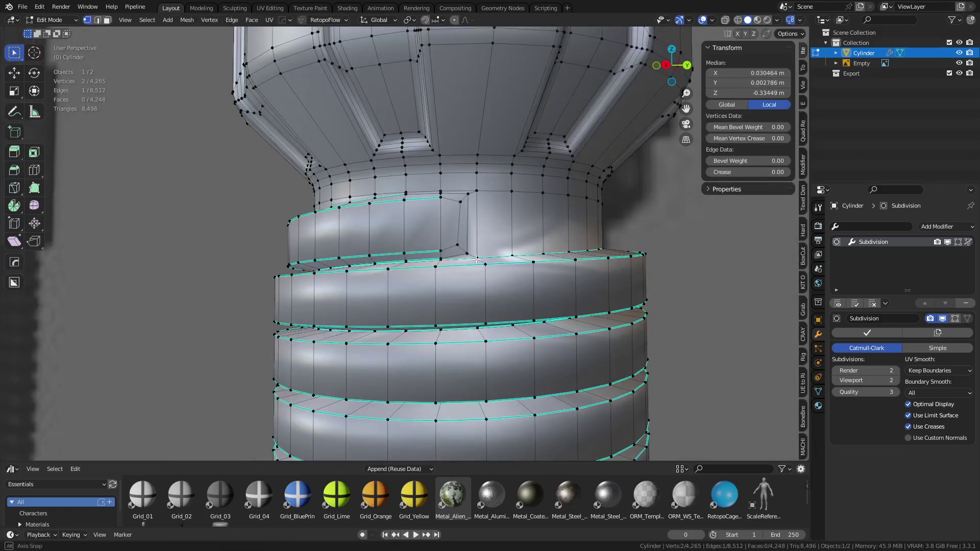
key(s)
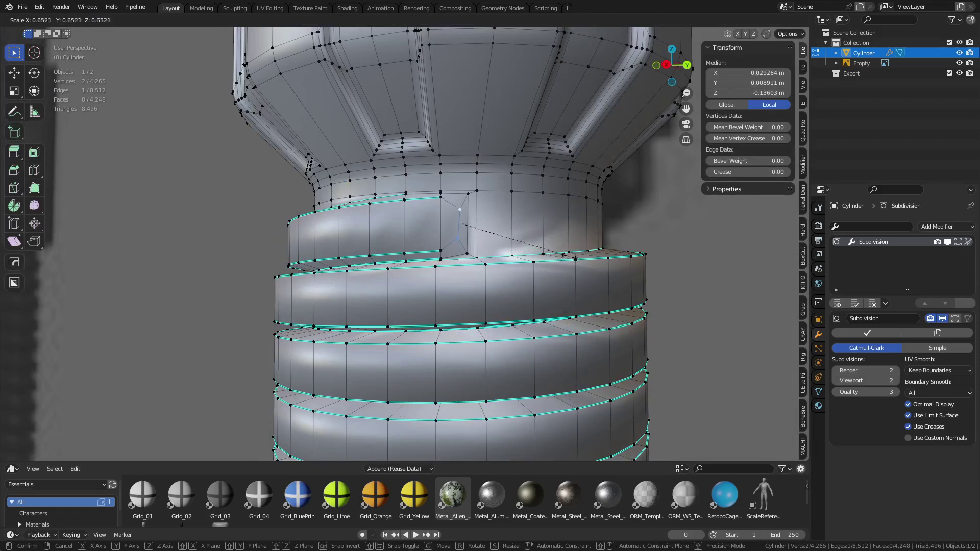
click(566, 253)
key(ctrl+Tab)
click(529, 259)
scroll(526, 263, down, 7)
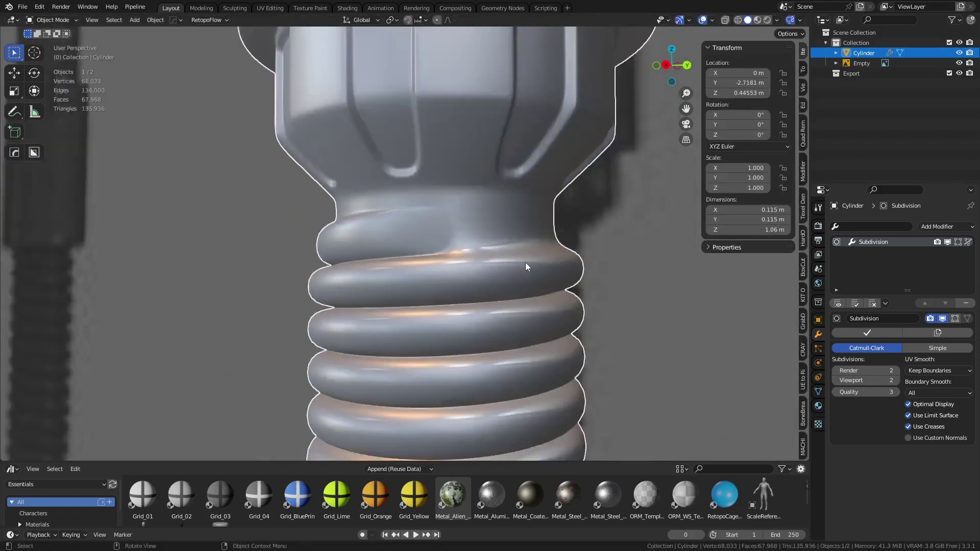
Compare the cylinder's body, collar and thread with the background reference image in right orthographic view.
click(586, 305)
mouse_move(429, 287)
middle_down()
mouse_move(443, 293)
mouse_move(447, 284)
middle_up()
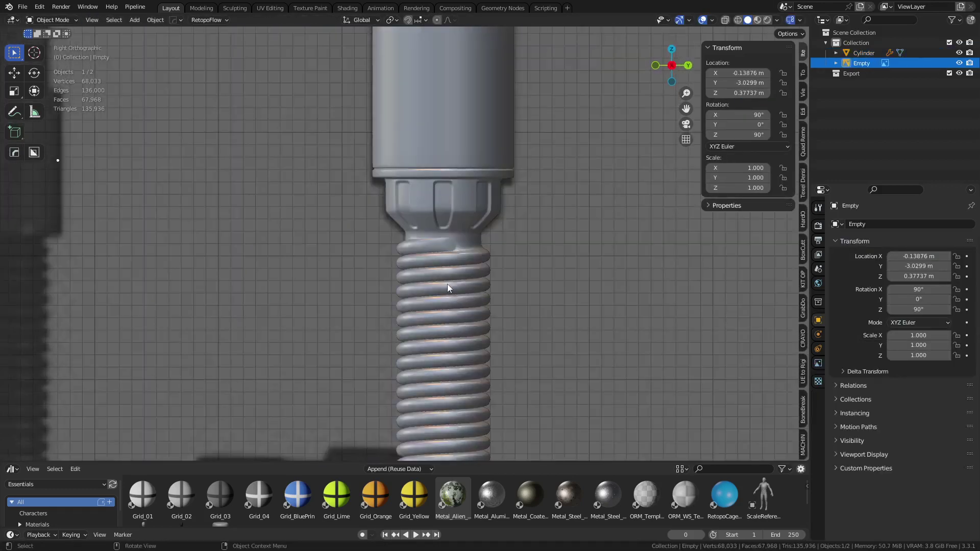
scroll(444, 270, down, 3)
scroll(429, 388, up, 2)
shift+middle_drag(449, 108, 443, 201)
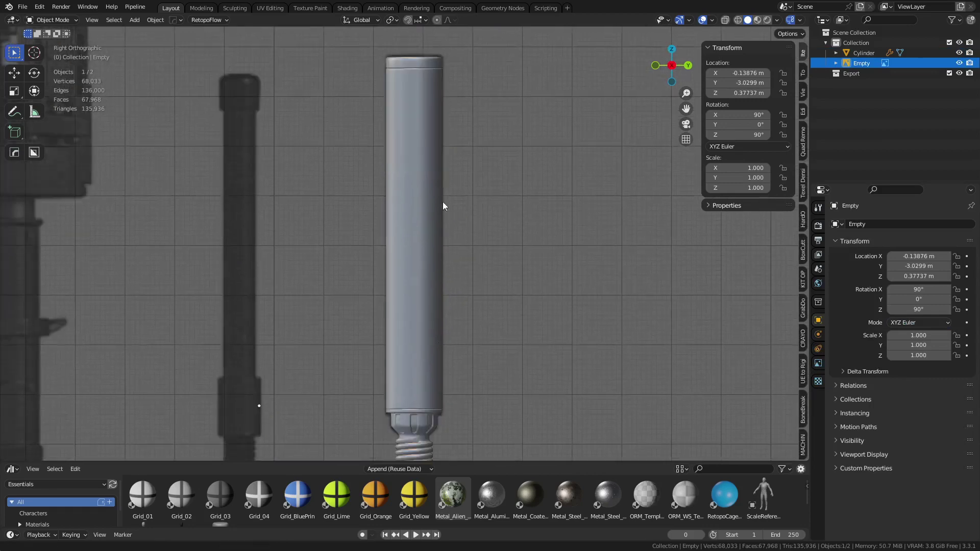
shift+middle_drag(429, 419, 436, 228)
scroll(430, 381, up, 4)
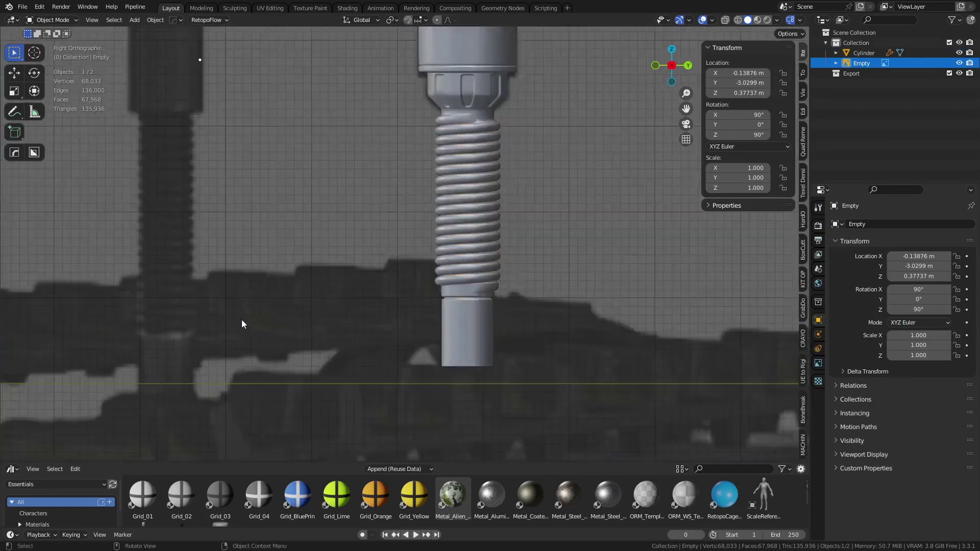
shift+middle_drag(241, 319, 264, 367)
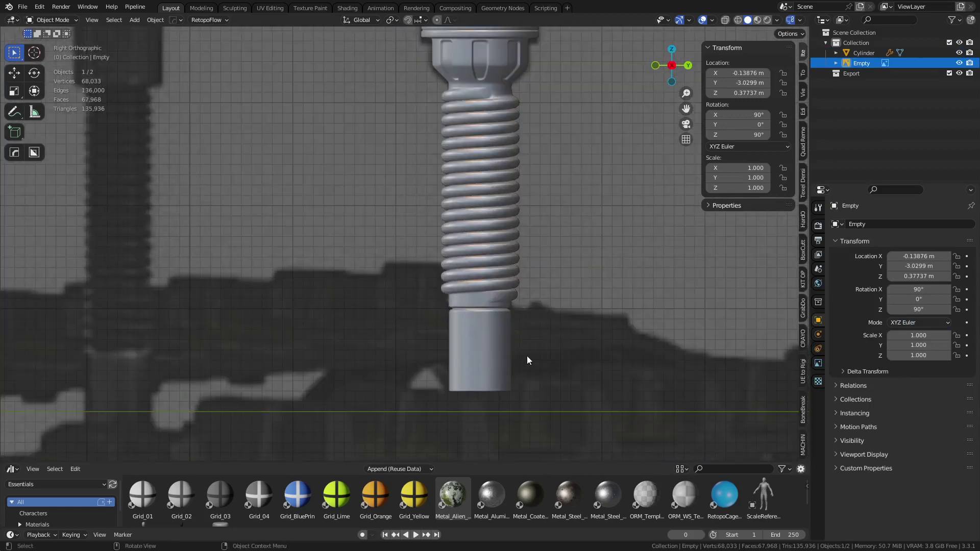
scroll(527, 357, down, 3)
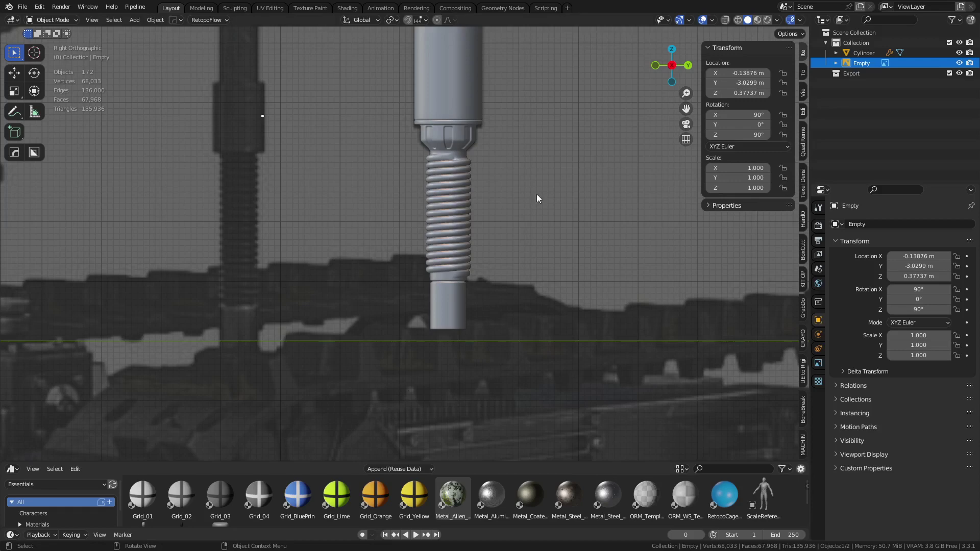
middle_drag(537, 198, 433, 186)
scroll(395, 225, up, 5)
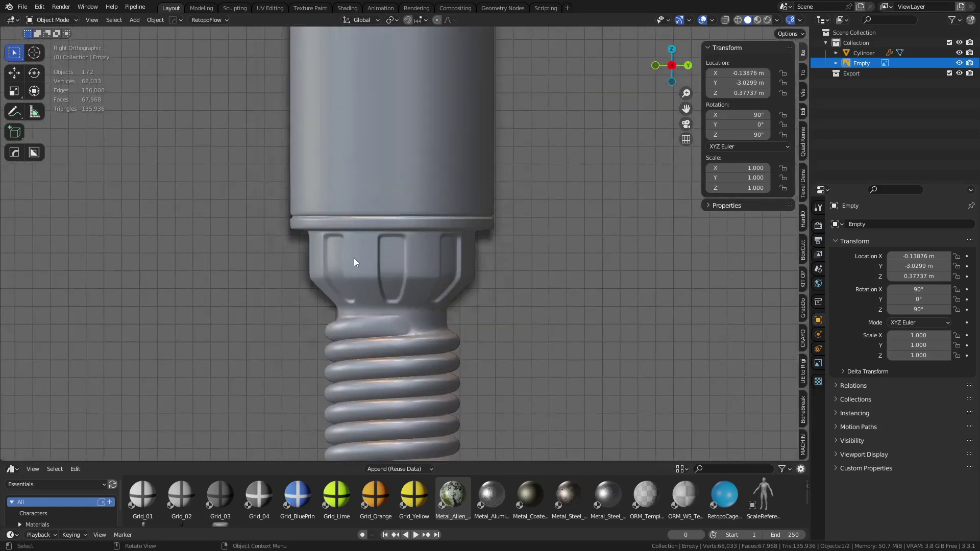
scroll(357, 254, up, 5)
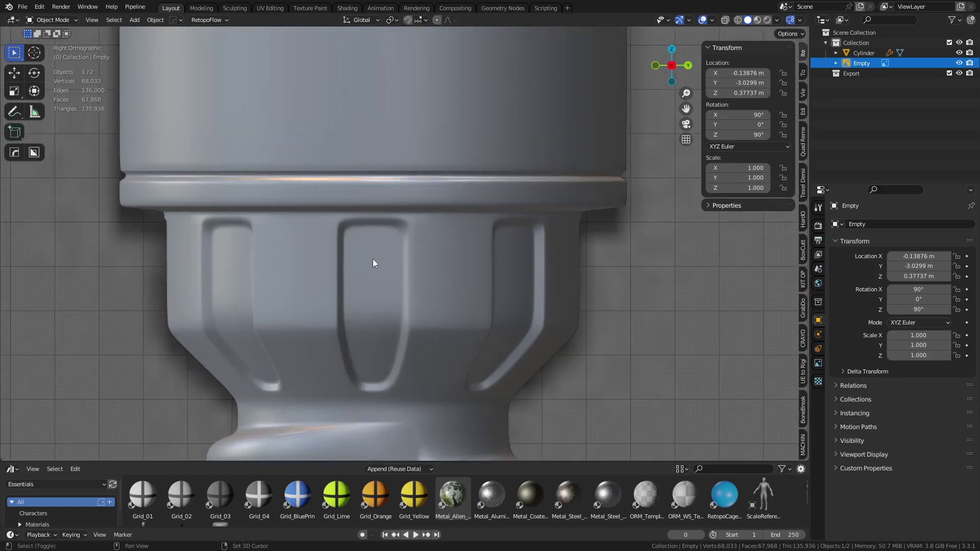
Open the cylinder mesh for editing around the grooved rim above the collar.
shift+middle_drag(373, 259, 395, 320)
click(370, 266)
key(ctrl+Tab)
click(396, 267)
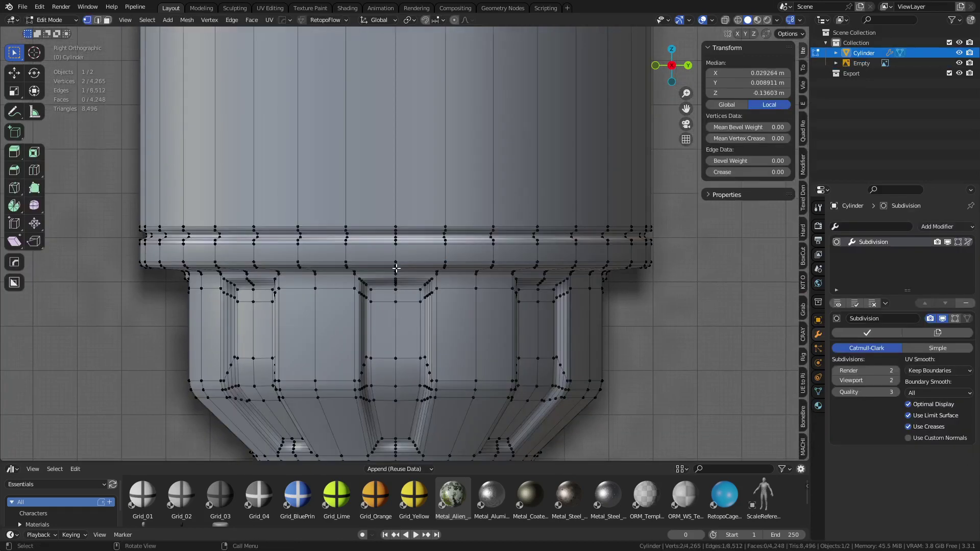
double_click(372, 236)
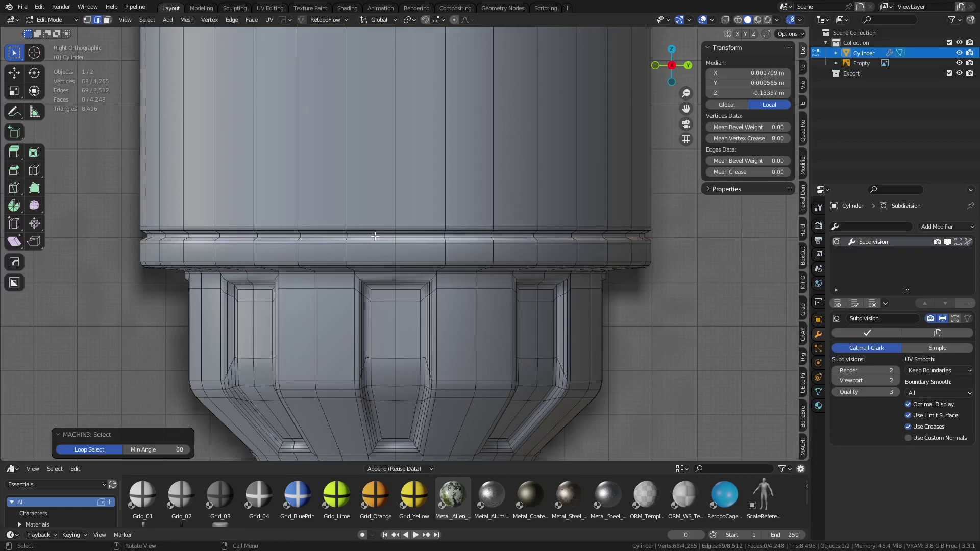
key(ctrl+KP_Add)
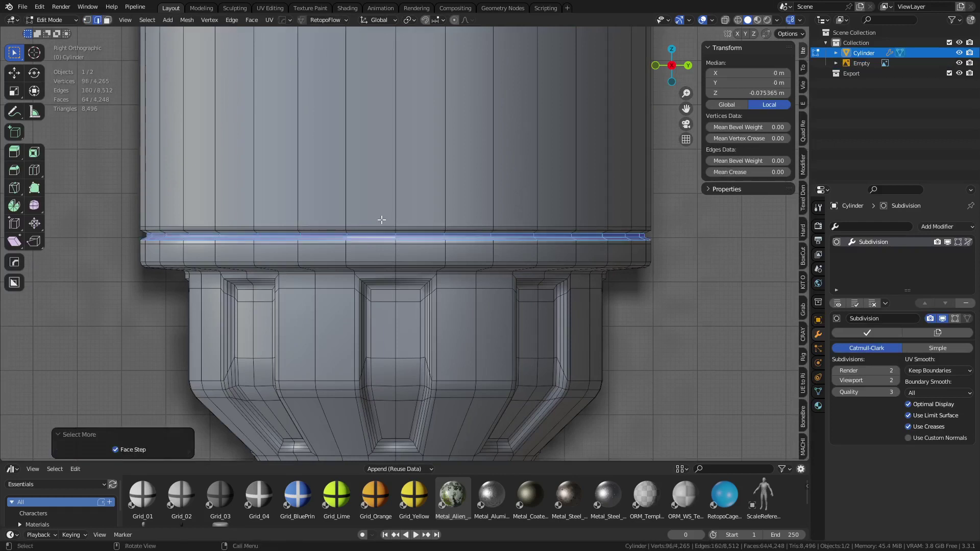
key(ctrl+KP_Add)
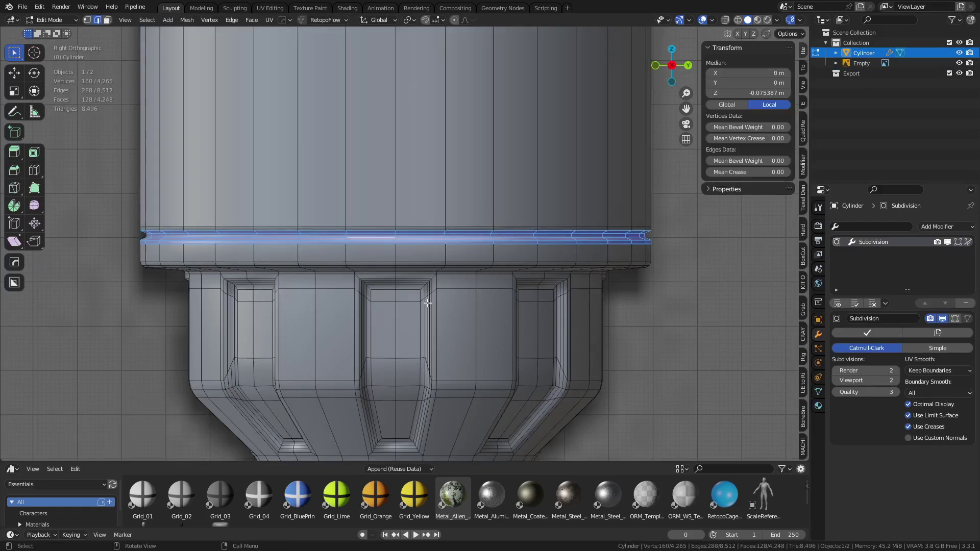
alt+click(412, 242)
key(alt+a)
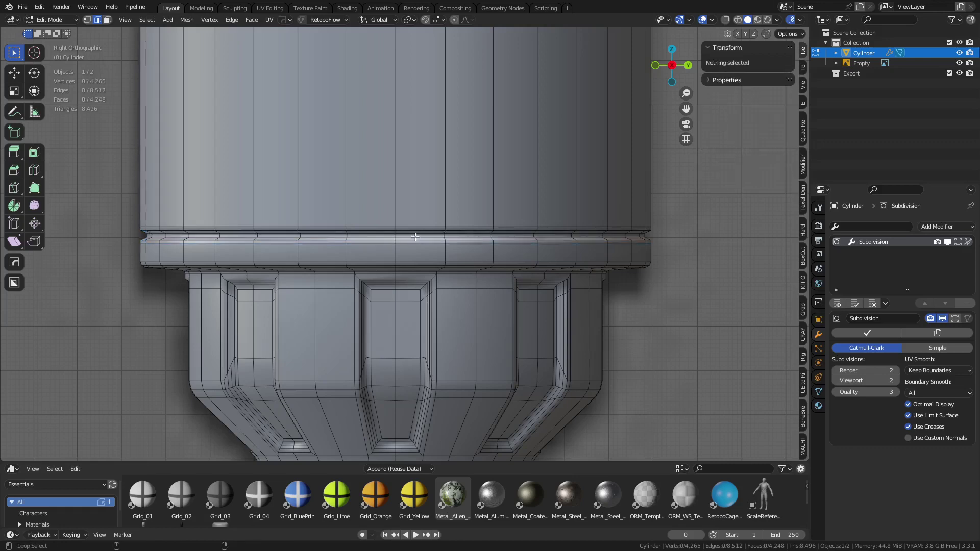
Select the five edge loops forming the groove above the collar's rim and dissolve them.
alt+click(415, 238)
middle_drag(424, 251, 480, 318)
scroll(424, 270, down, 3)
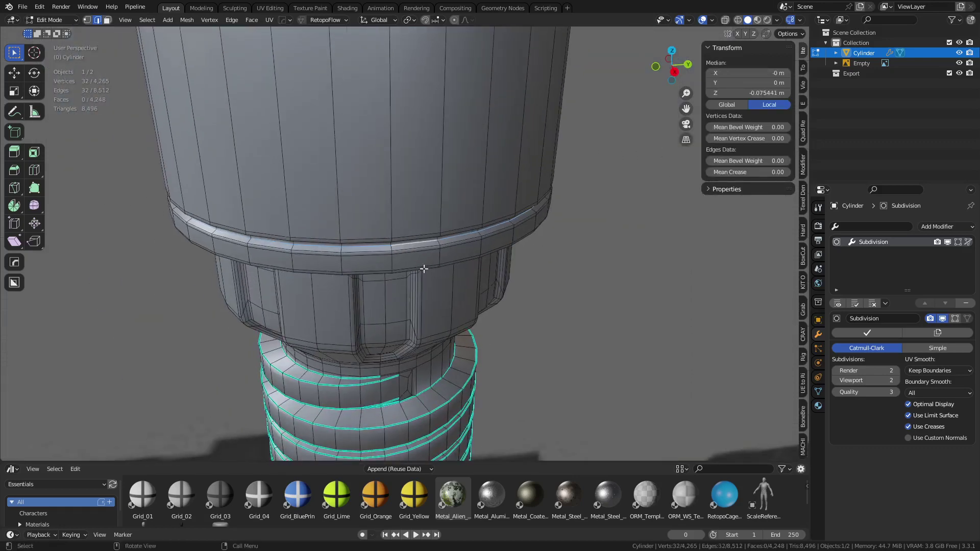
scroll(421, 265, up, 3)
alt+shift+click(415, 260)
alt+shift+click(414, 266)
middle_drag(415, 266, 419, 247)
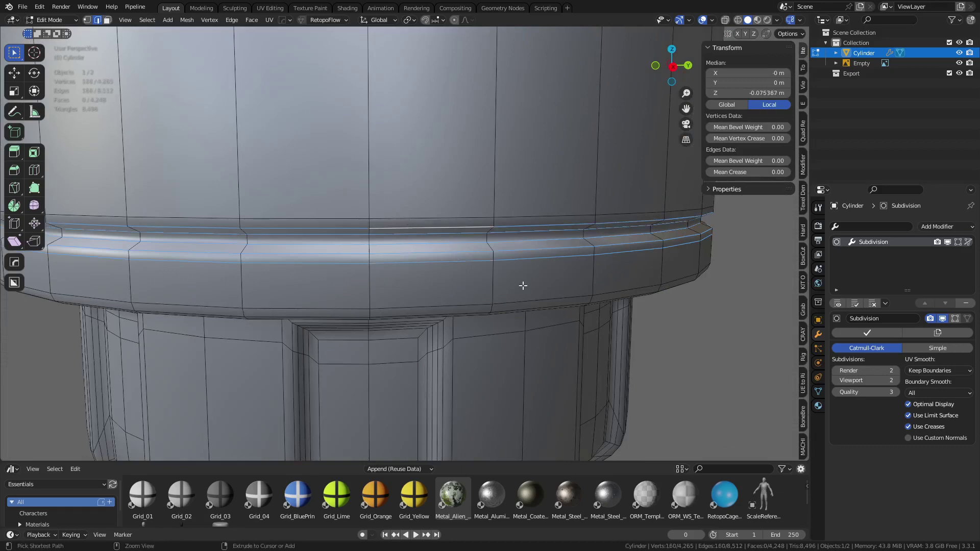
key(ctrl+x)
Select the two narrow face loops around the rim's lower edge and scale them outward to 1.008 in X and Y only.
middle_drag(523, 285, 369, 315)
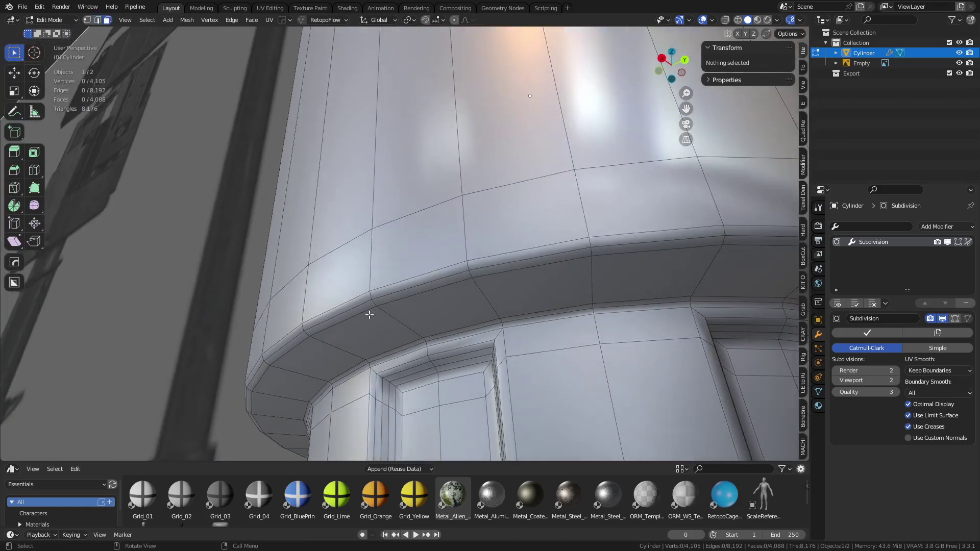
click(366, 308)
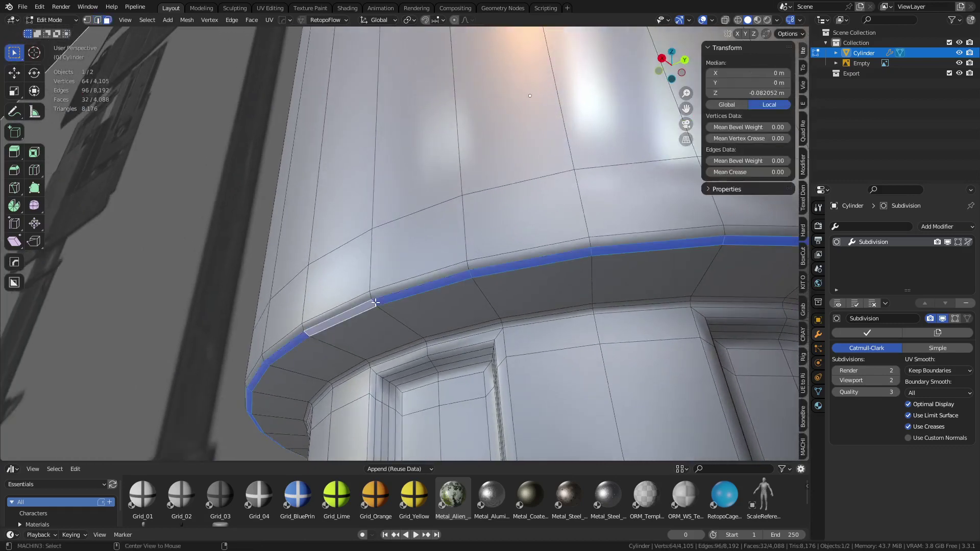
alt+click(369, 299)
alt+shift+click(398, 313)
key(s)
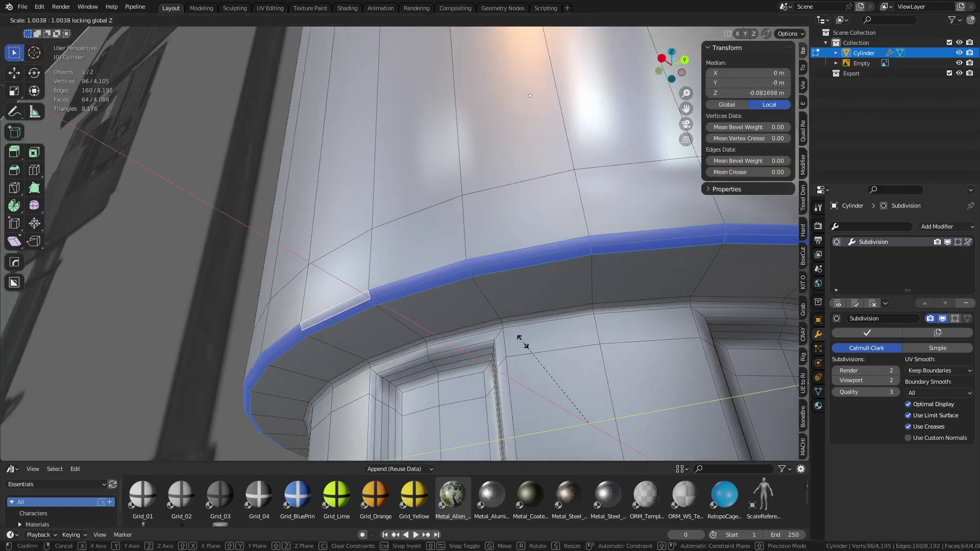
key(shift+z)
click(517, 336)
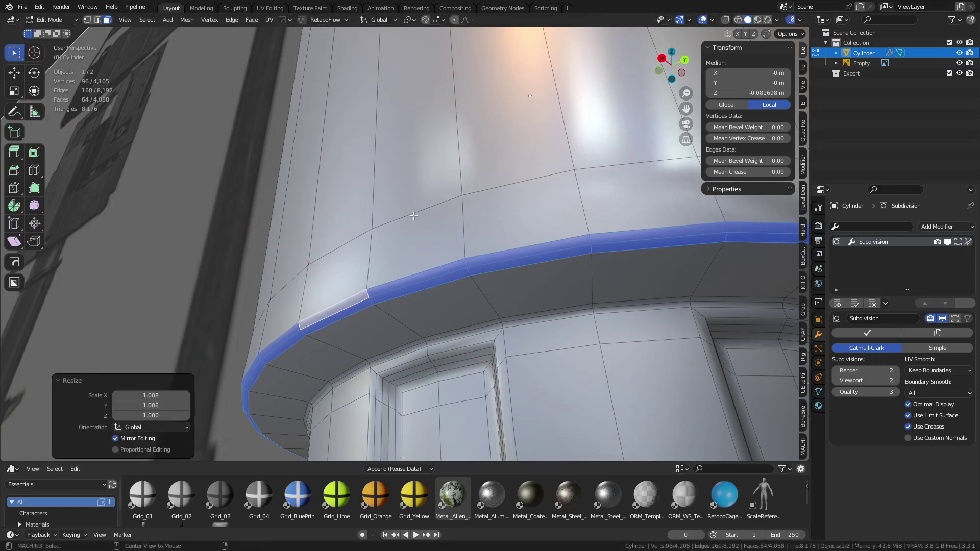
Move the edge loop just above the rim down along Z toward the rim's edge and return to Object Mode.
alt+click(462, 259)
key(2)
alt+click(404, 219)
key(g)
key(z)
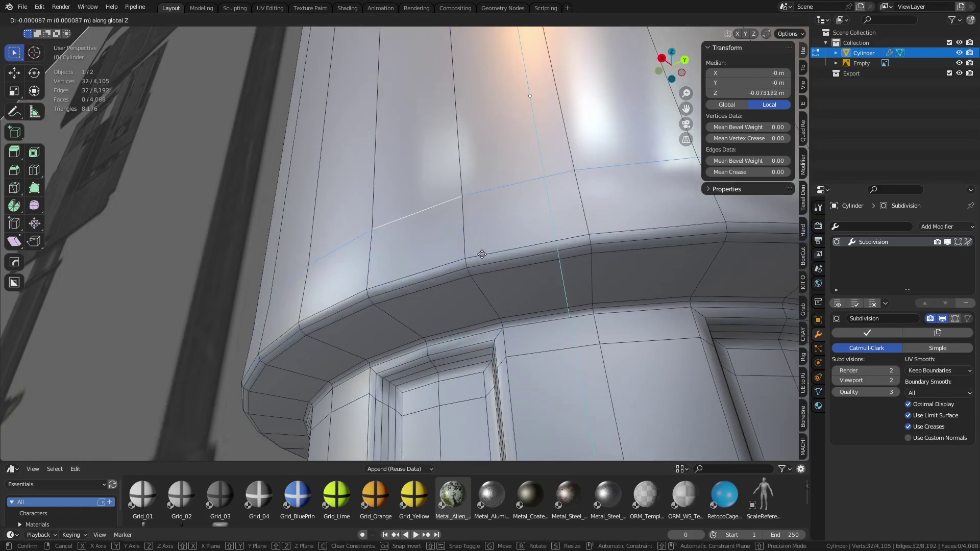
click(475, 368)
key(ctrl+Tab)
click(377, 371)
scroll(268, 329, down, 5)
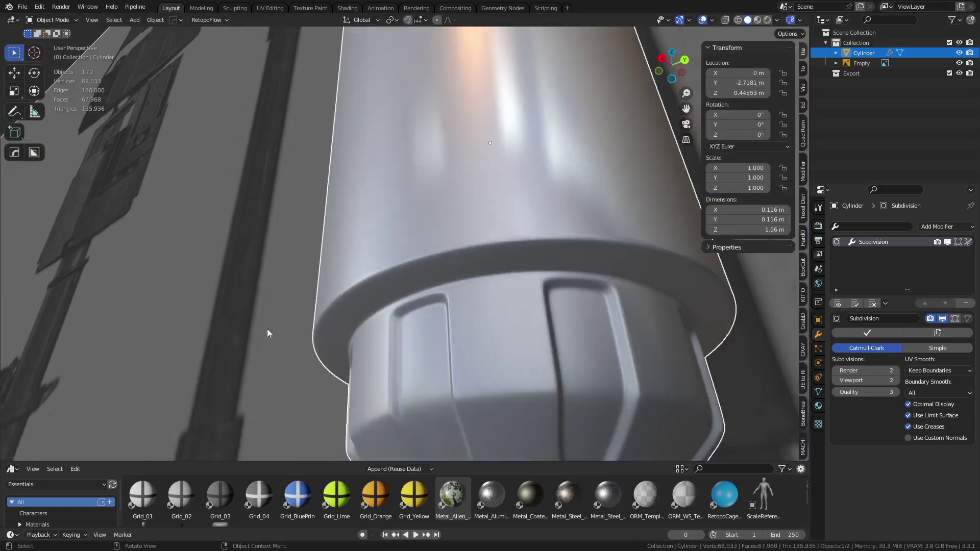
Select the narrow face loop along the rim's lower edge, scale it outward in X and Y by about 1.02, and return to Object Mode.
middle_drag(379, 290, 475, 336)
key(ctrl+Tab)
click(514, 339)
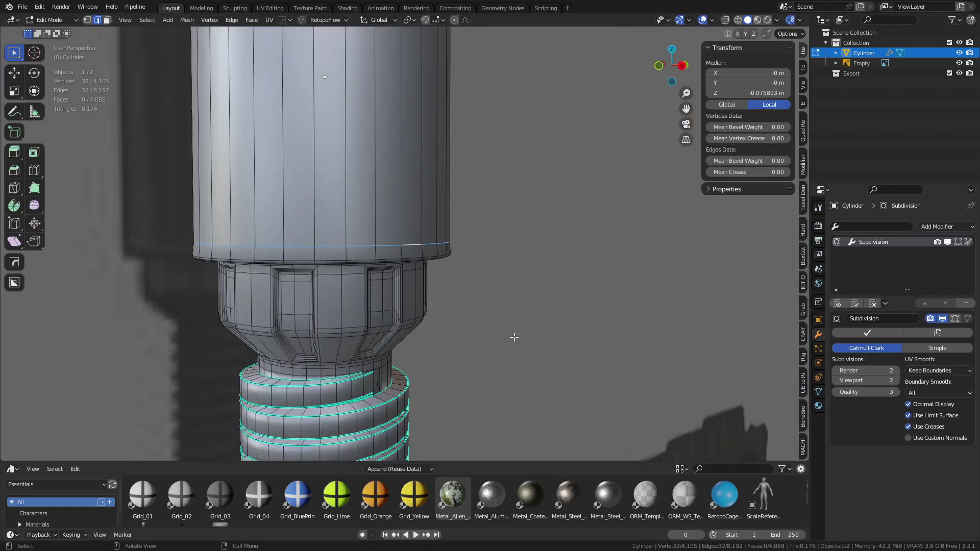
middle_drag(450, 303, 430, 235)
scroll(430, 235, up, 4)
key(alt+a)
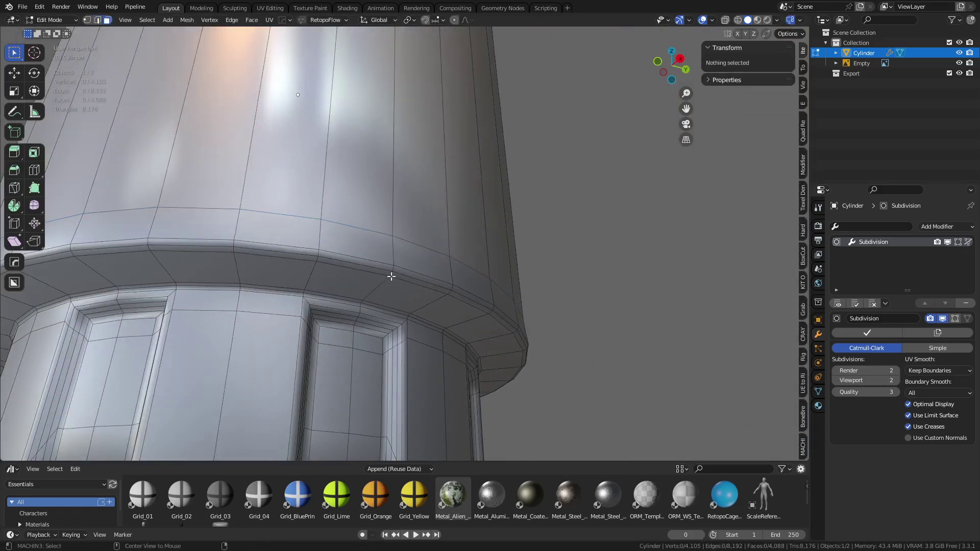
alt+click(391, 276)
middle_drag(565, 279, 582, 341)
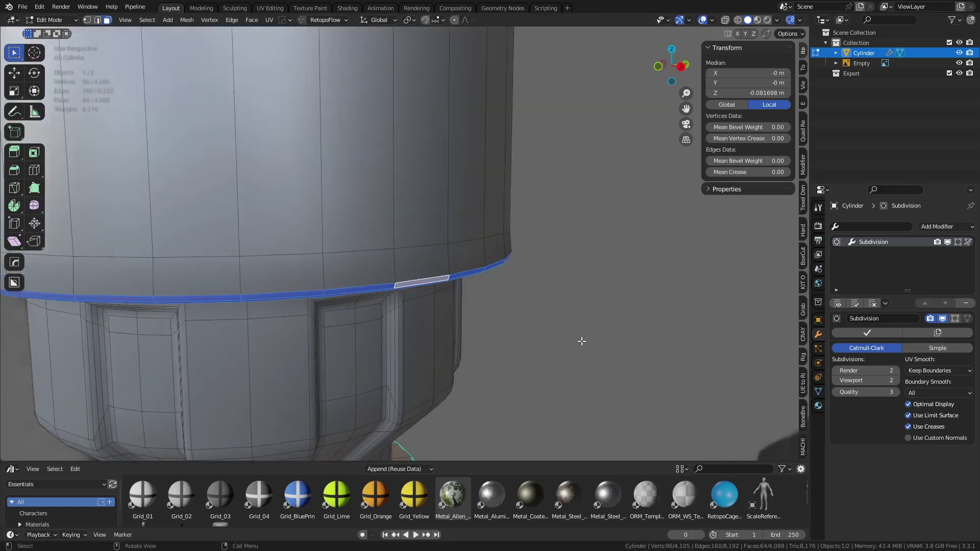
key(s)
key(shift+z)
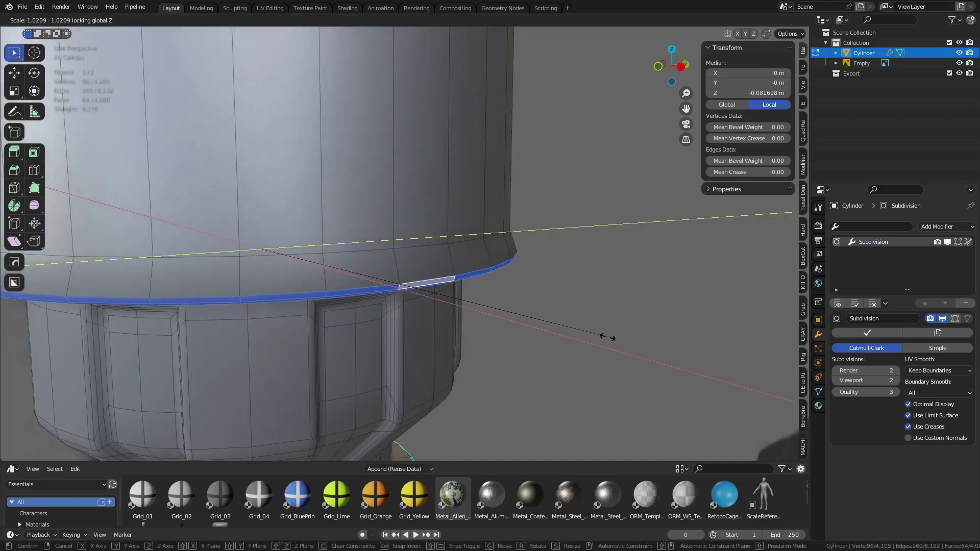
click(608, 338)
key(Tab)
click(556, 328)
scroll(516, 317, down, 10)
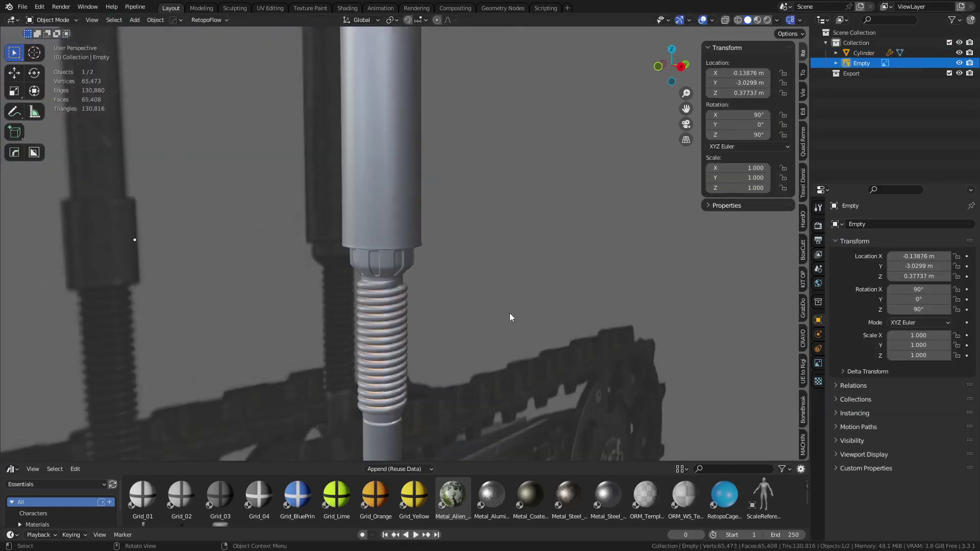
middle_drag(510, 317, 399, 248)
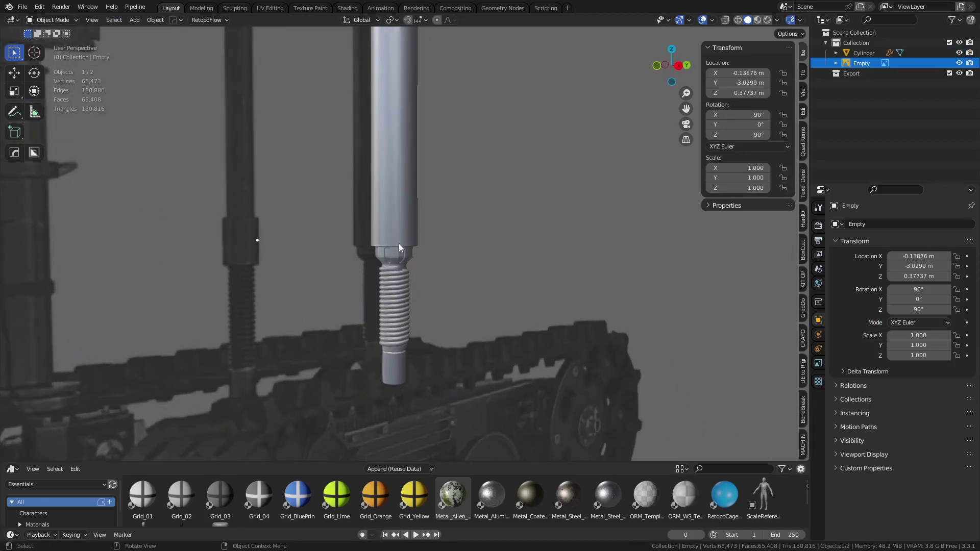
Flare the rim's lower face loop further by scaling it about 1.015 in X and Y only, and leave Edit Mode.
scroll(393, 245, up, 1)
scroll(426, 295, up, 5)
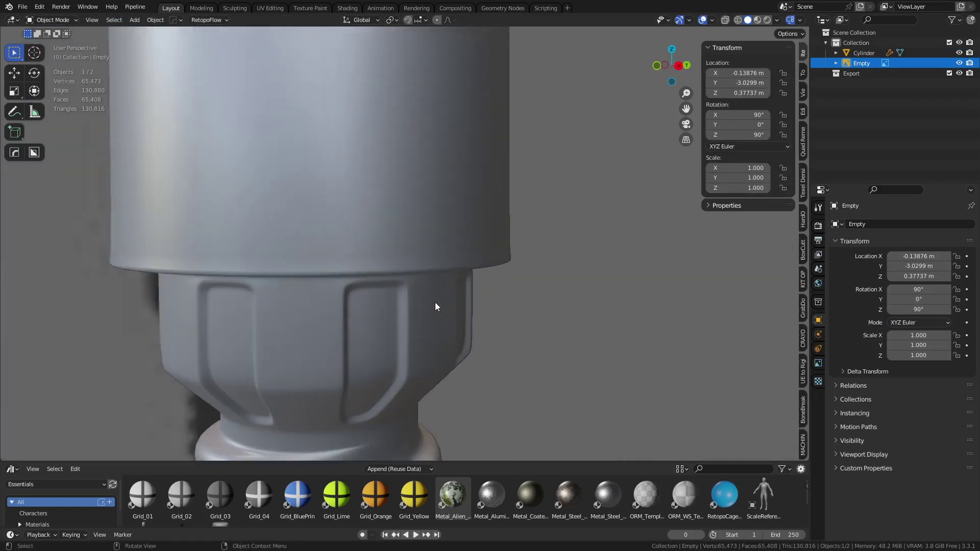
click(439, 247)
key(Tab)
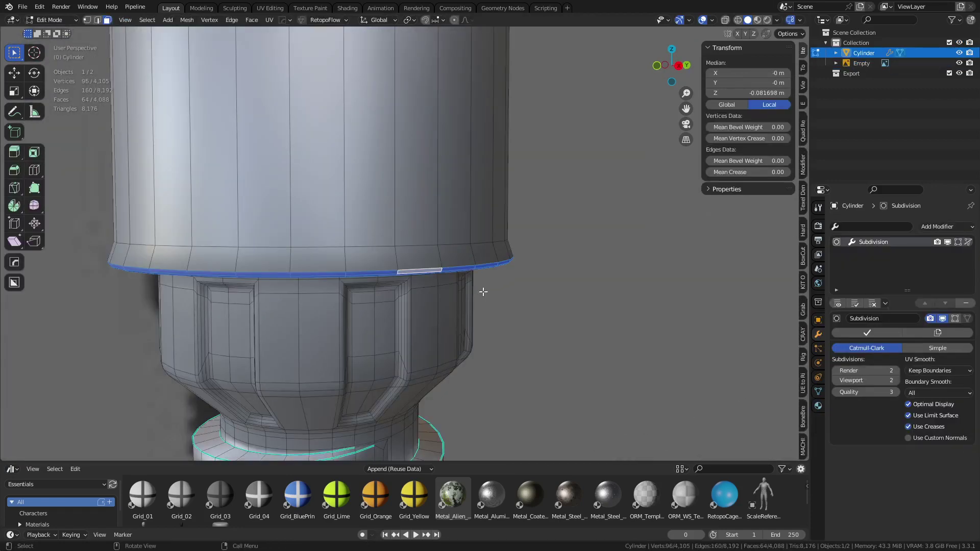
key(s)
key(shift+z)
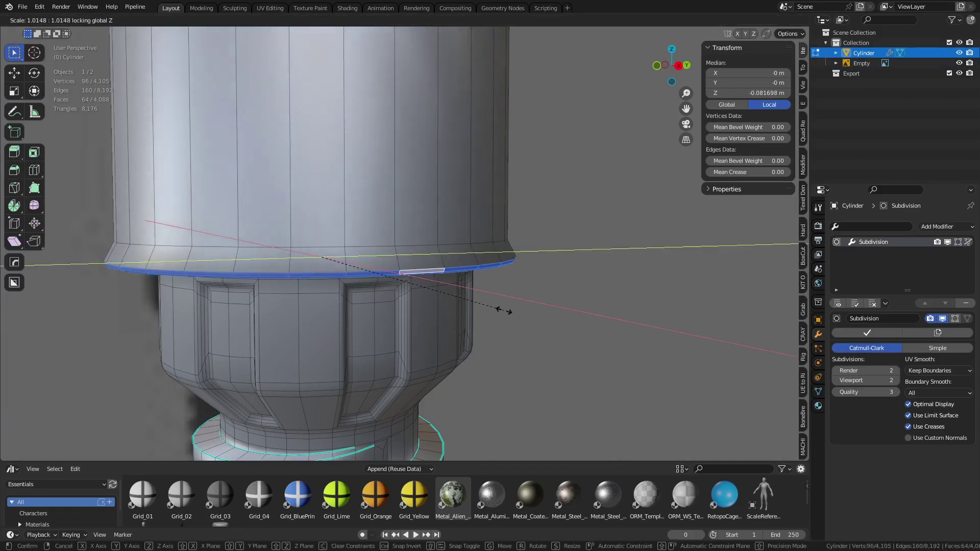
click(503, 310)
key(Tab)
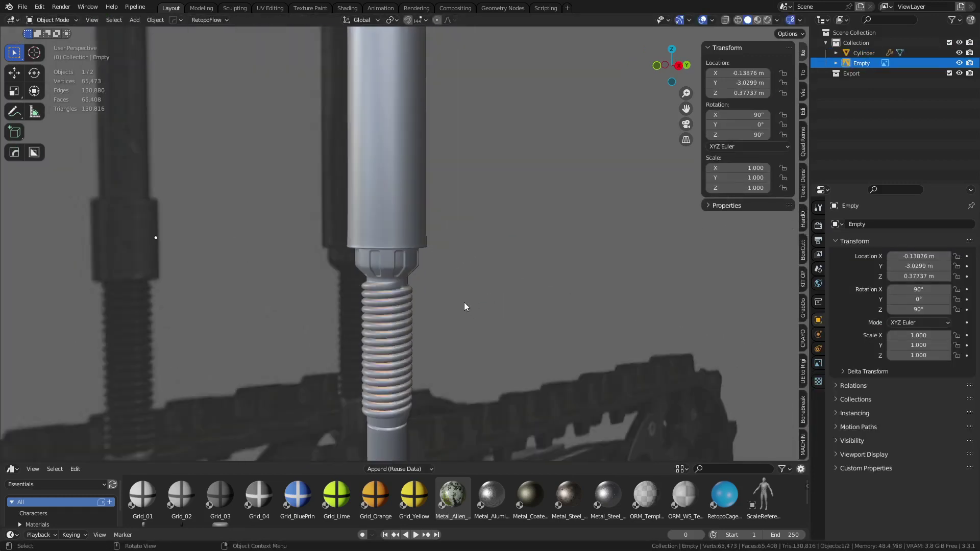
middle_drag(464, 302, 402, 301)
Move the edge loop above the cylinder's rim up 0.007125 m along Z and return to Object Mode.
scroll(405, 294, up, 5)
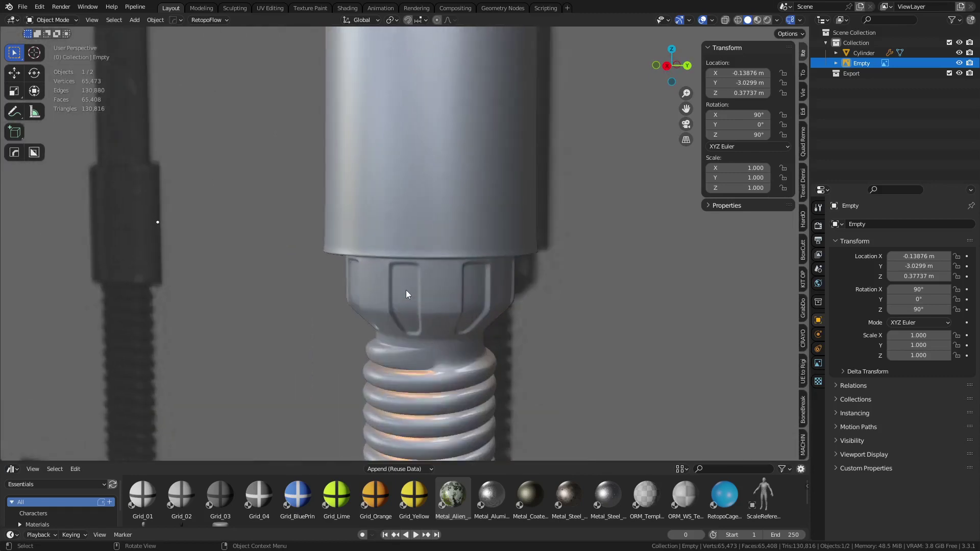
scroll(406, 291, up, 2)
key(Tab)
click(423, 278)
click(408, 232)
key(Tab)
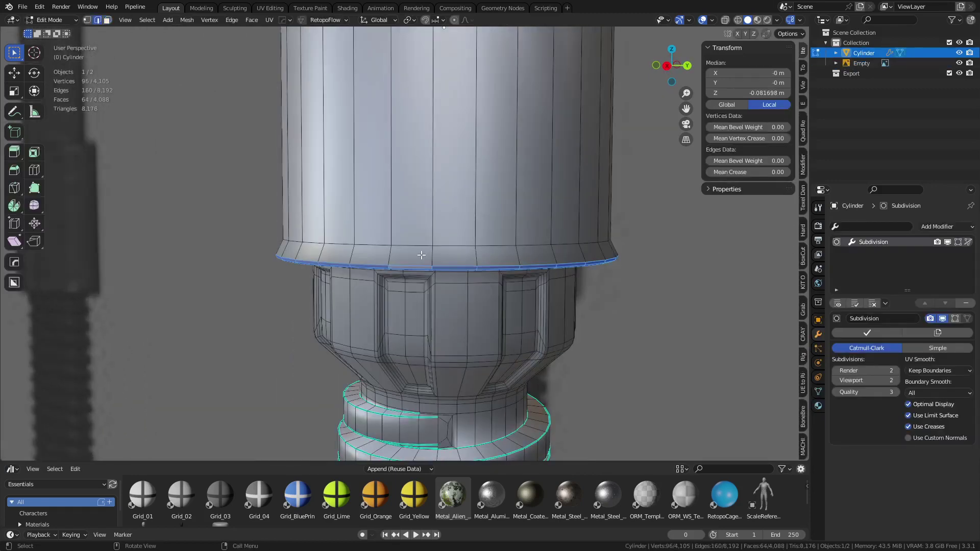
alt+click(414, 247)
key(g)
key(z)
click(460, 275)
key(Tab)
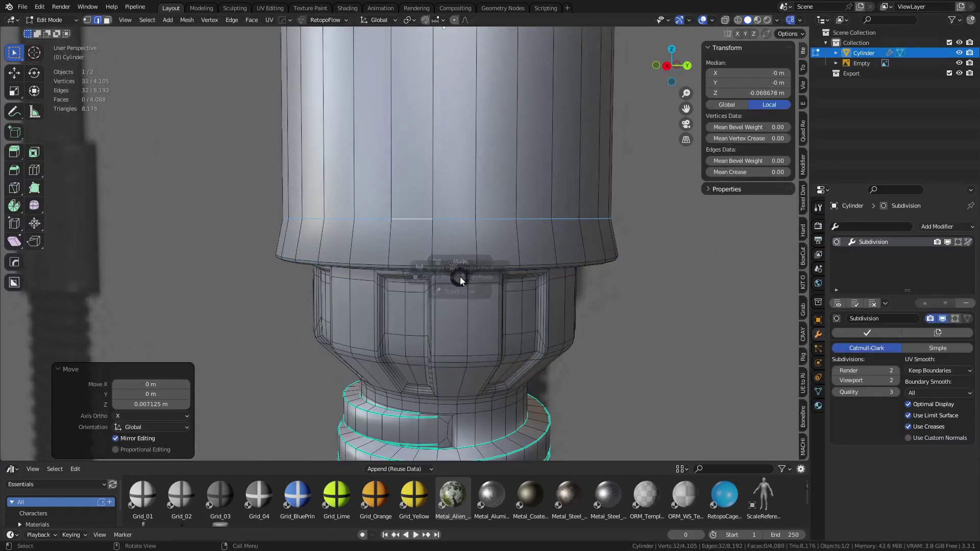
click(391, 288)
Examine the flared rim and collar up close and compare the cylinder with the reference image in the right side view.
key(shift+w)
key(shift+w)
scroll(296, 290, down, 4)
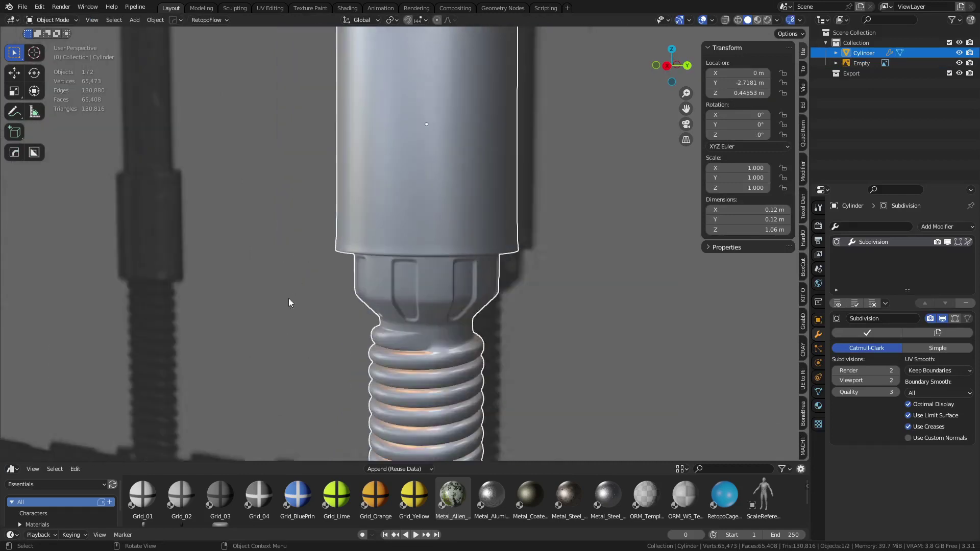
middle_drag(289, 298, 529, 284)
scroll(376, 291, up, 4)
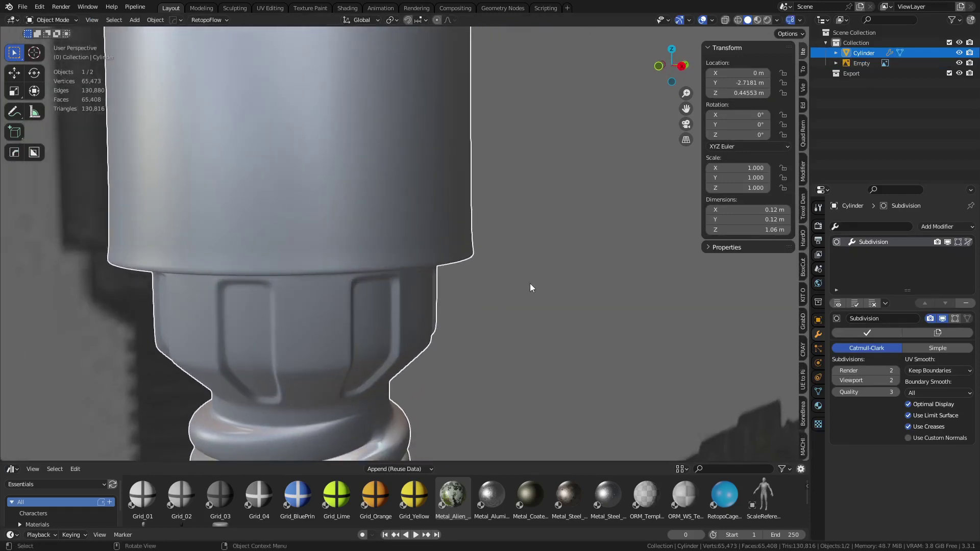
click(530, 283)
scroll(475, 295, down, 15)
middle_drag(451, 284, 422, 274)
scroll(421, 274, up, 5)
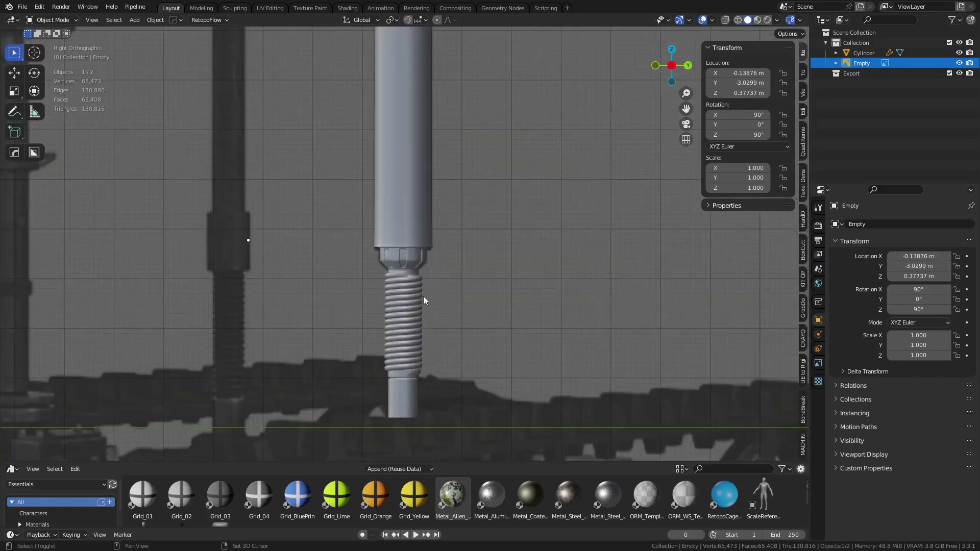
scroll(307, 337, up, 1)
shift+middle_drag(345, 267, 349, 293)
Duplicate the cylinder and move the copy -0.35014 m along Y onto the reference rod.
click(432, 299)
key(g)
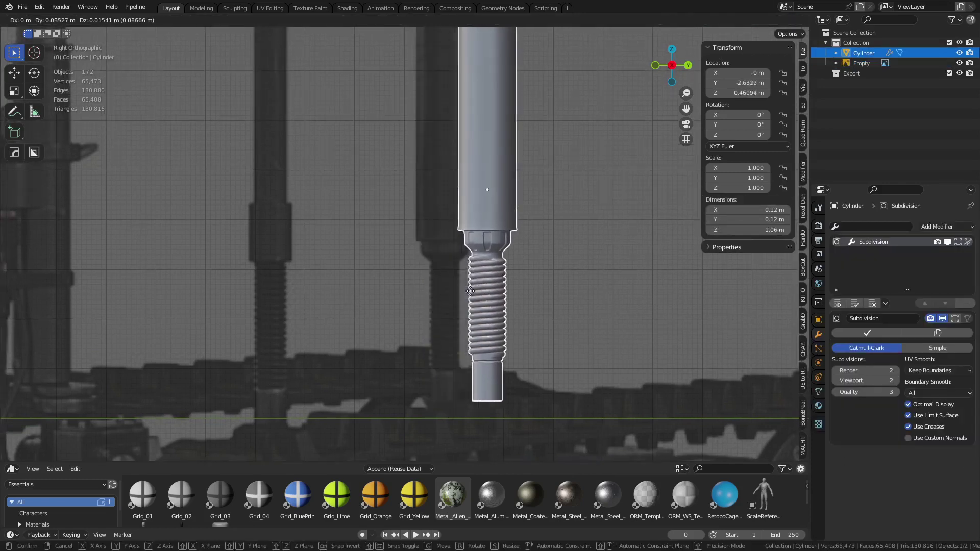
right_click(477, 285)
shift+middle_drag(531, 215, 489, 412)
scroll(450, 250, down, 1)
shift+middle_drag(440, 303, 475, 351)
shift+middle_drag(457, 274, 522, 337)
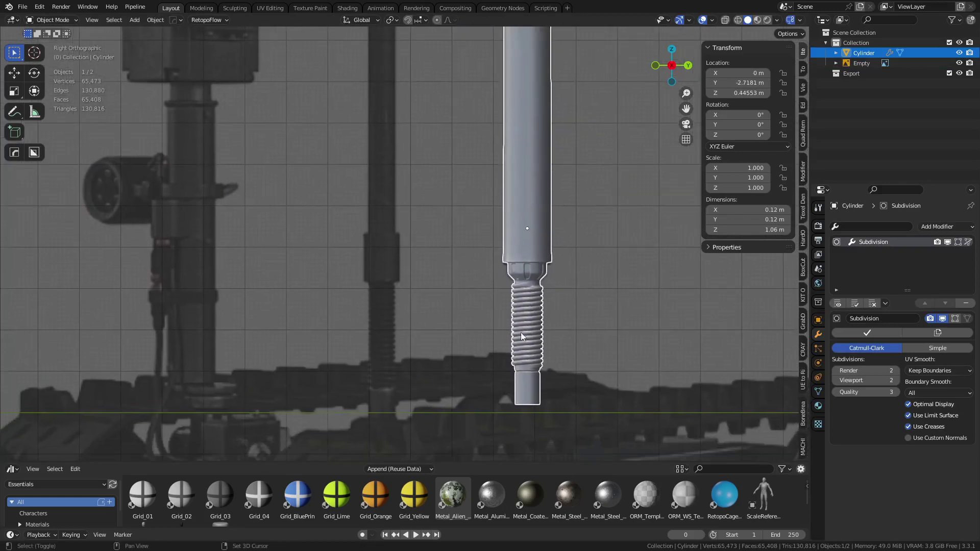
key(shift+d)
key(shift+z)
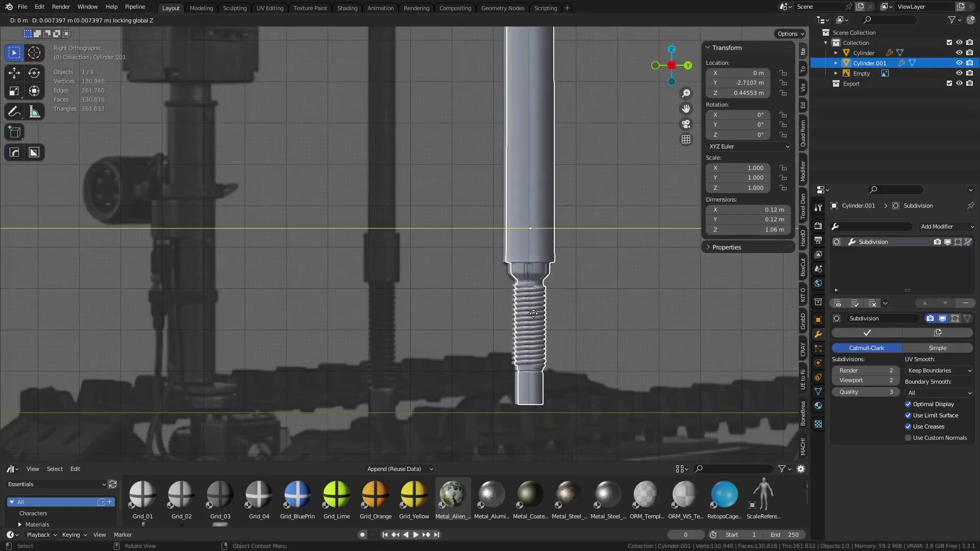
click(385, 321)
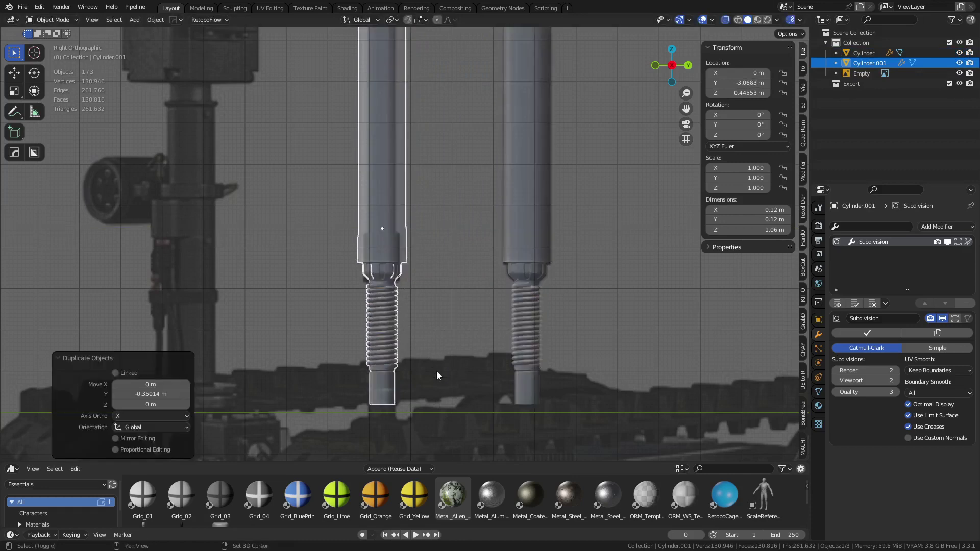
Display both cylinders in solid shading with their wireframes overlaid.
shift+middle_drag(436, 372, 479, 287)
click(479, 287)
click(427, 288)
scroll(501, 321, up, 4)
shift+middle_drag(501, 320, 400, 325)
key(z)
click(330, 326)
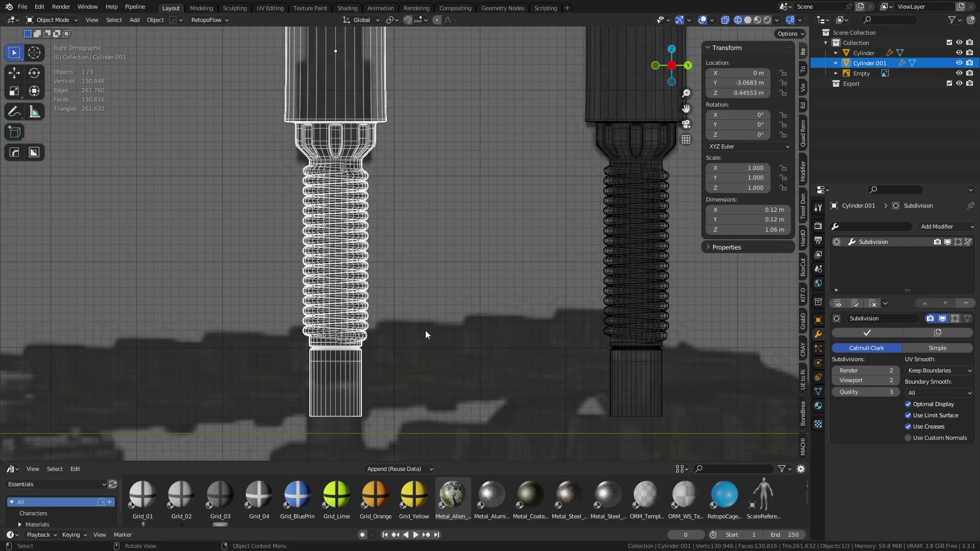
click(425, 329)
key(z)
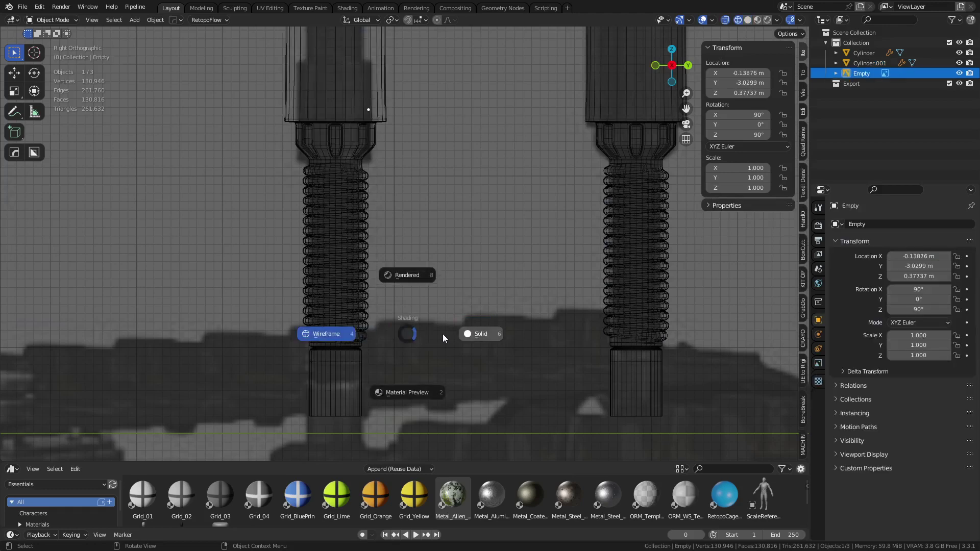
click(442, 334)
click(350, 309)
key(shift+z)
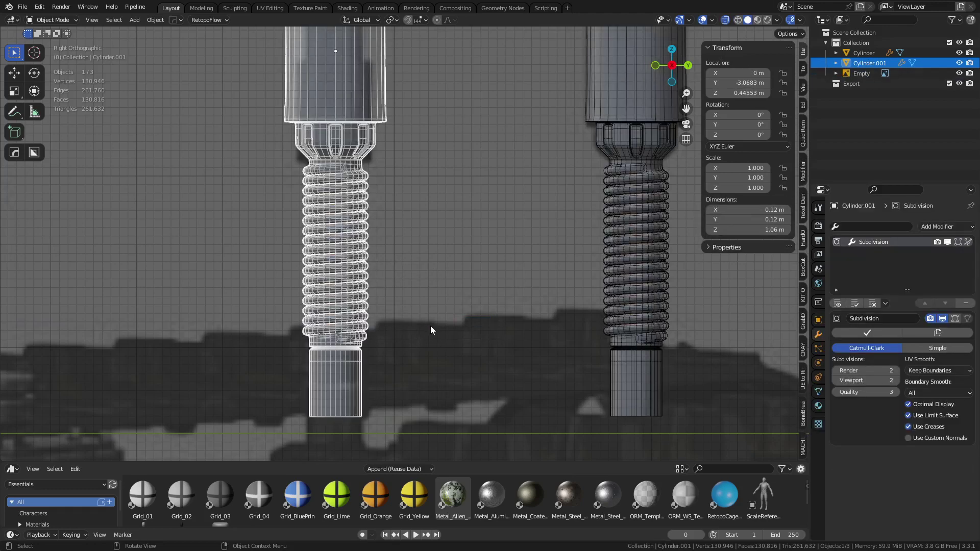
click(393, 360)
shift+middle_drag(399, 377, 433, 270)
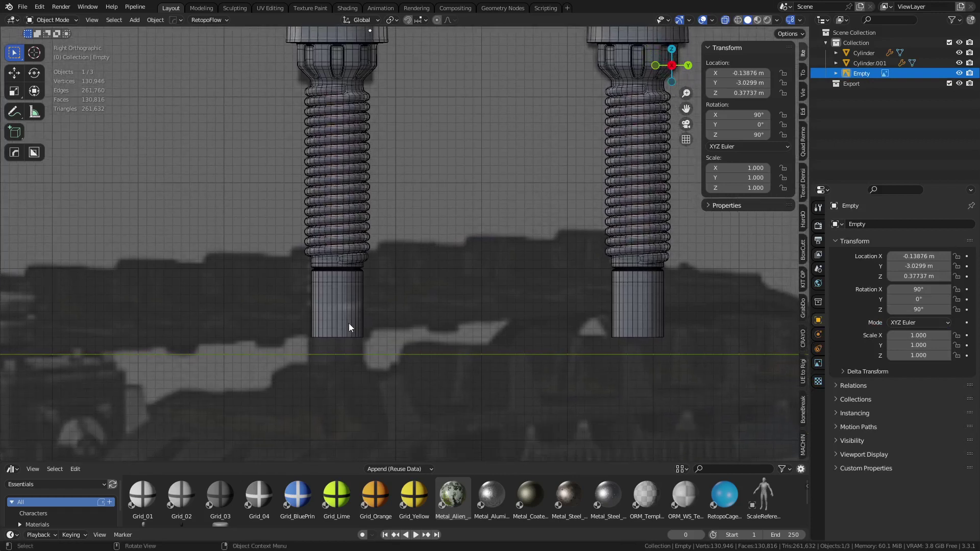
Adjust the duplicated cylinder's height along Z to a Z location of 0.44077 m, fitting it to the reference rod.
click(348, 324)
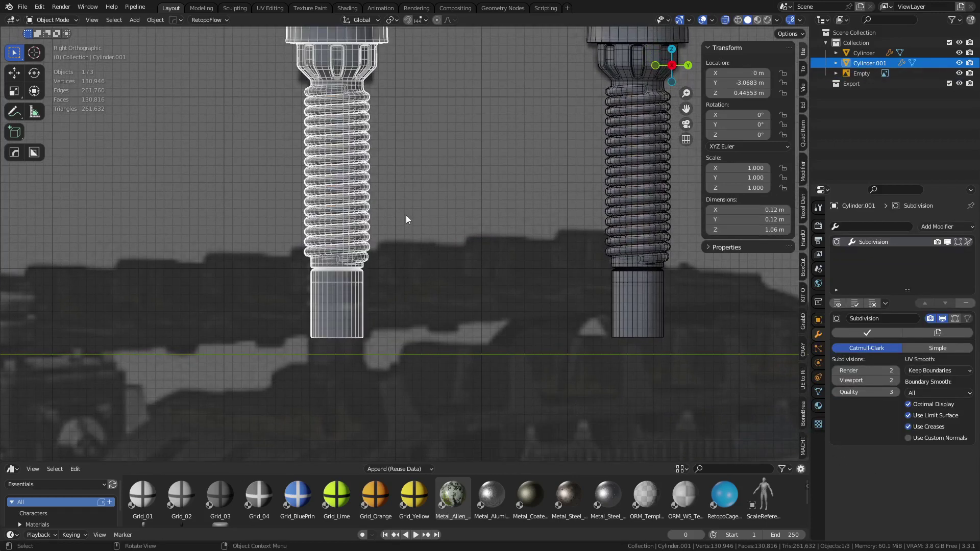
shift+middle_drag(406, 215, 407, 264)
key(g)
key(z)
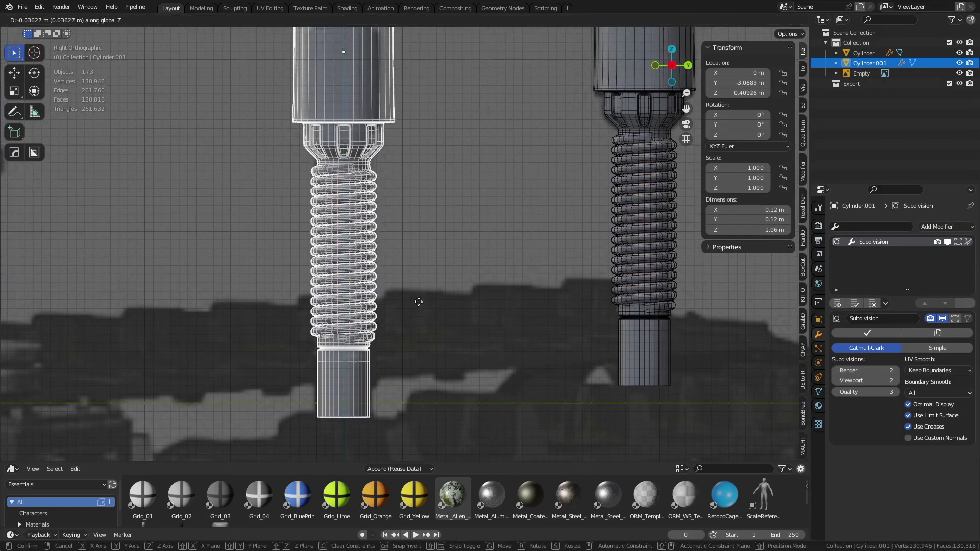
click(422, 305)
key(g)
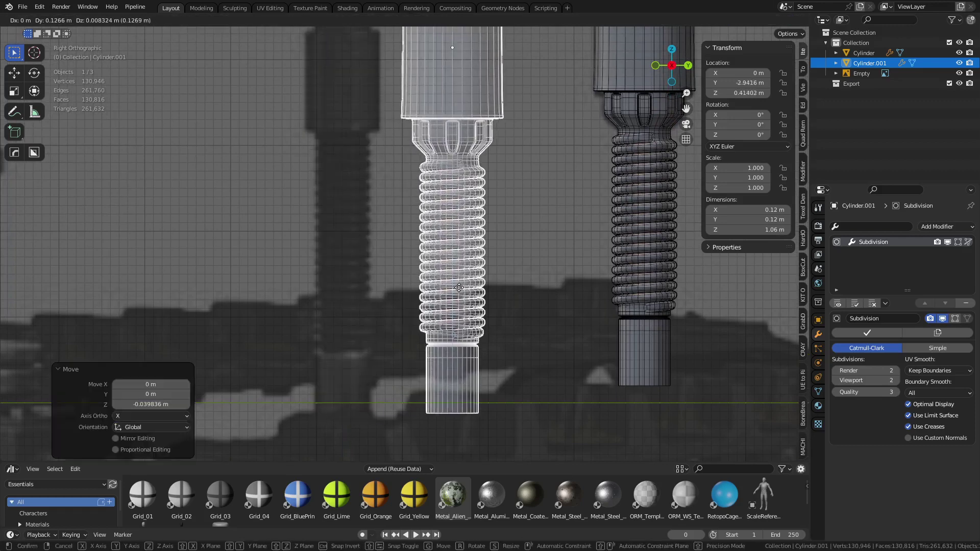
key(z)
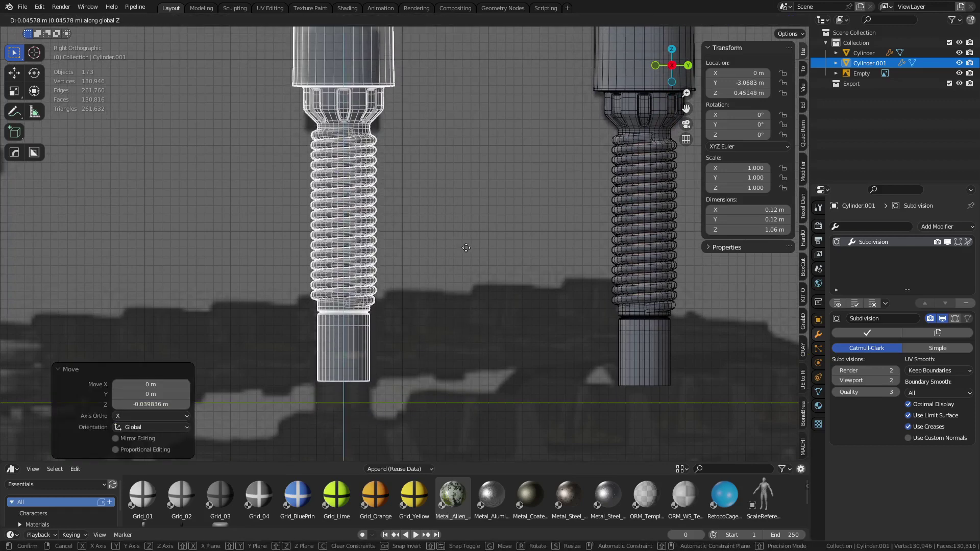
click(473, 261)
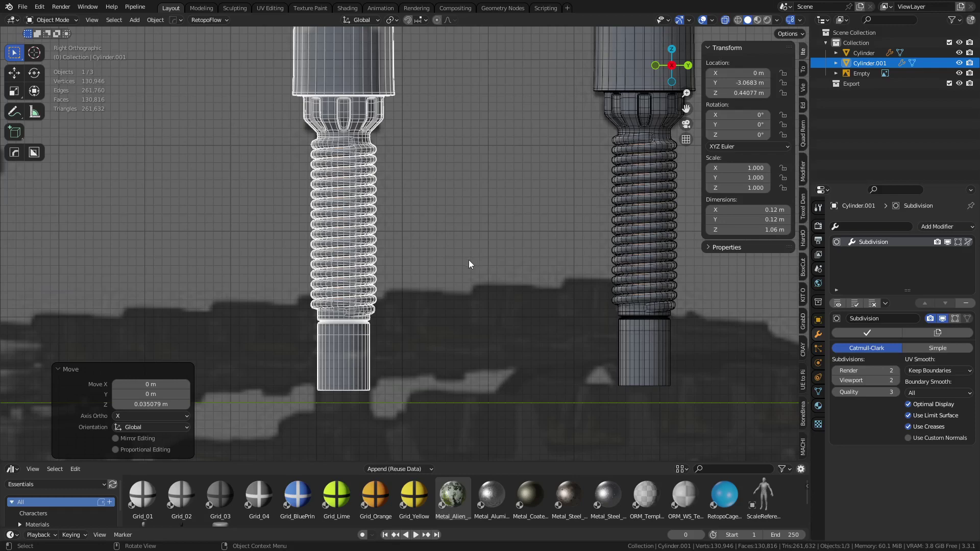
Select the vertices of the duplicate's top cap, including its groove, and move them down 0.027845 m along Z.
shift+scroll(436, 230, up, 5)
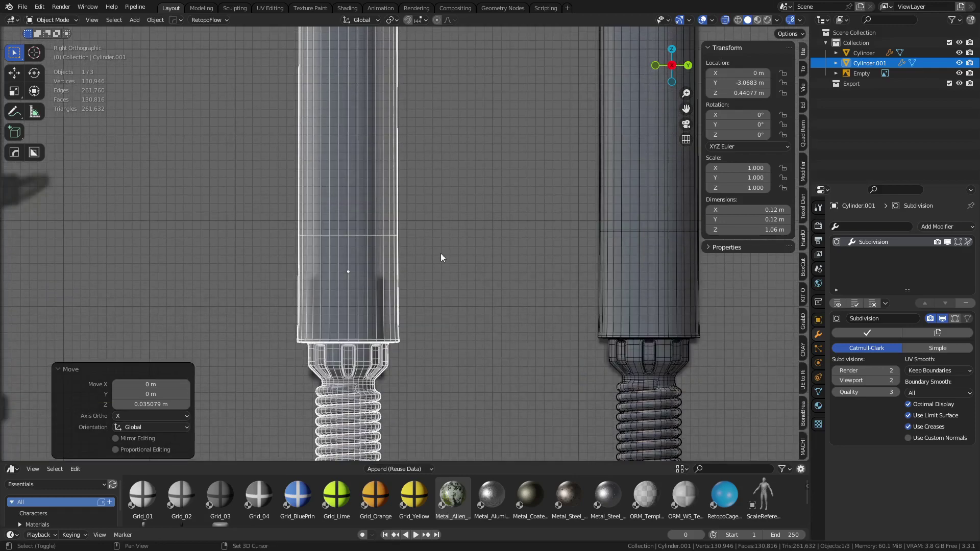
scroll(420, 194, down, 3)
shift+scroll(421, 243, up, 8)
scroll(428, 413, up, 1)
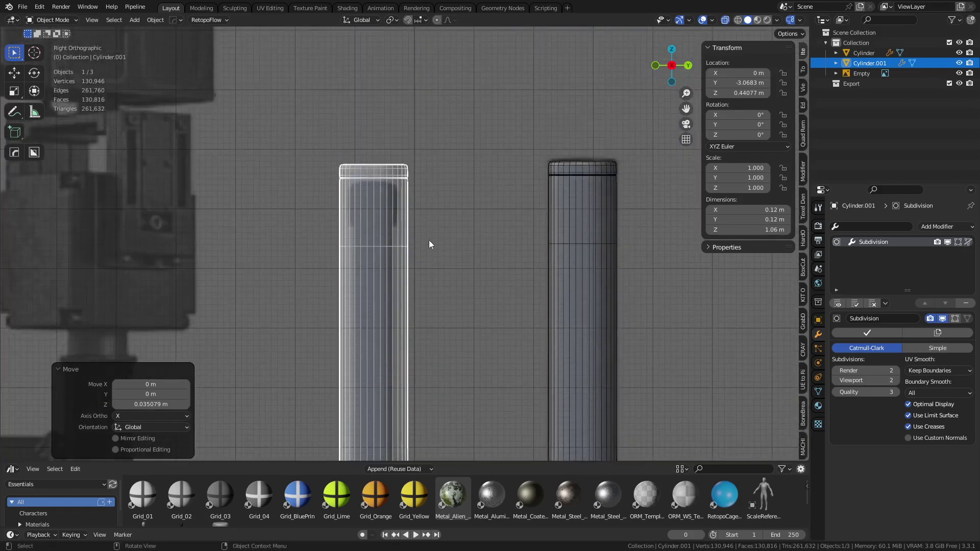
key(Tab)
key(1)
drag(276, 251, 455, 124)
scroll(428, 272, up, 3)
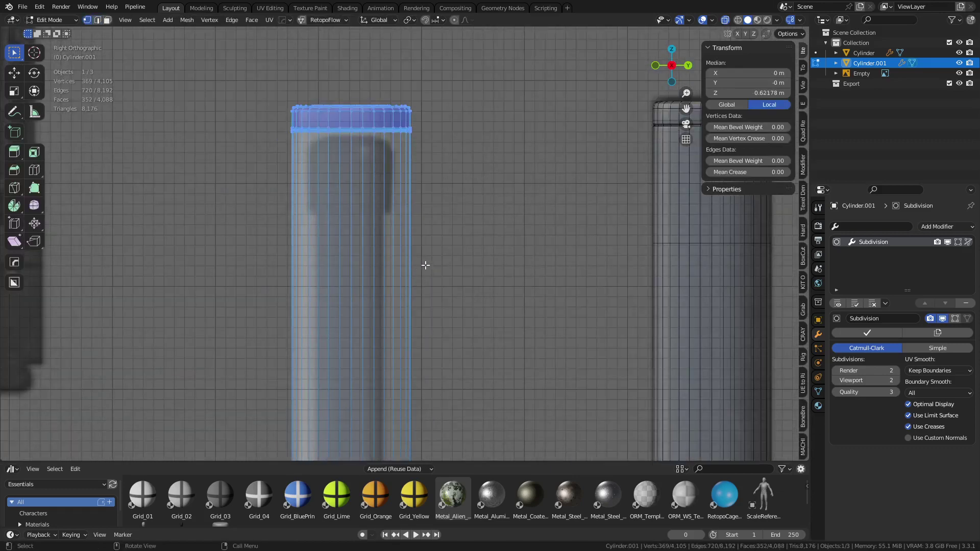
key(g)
key(z)
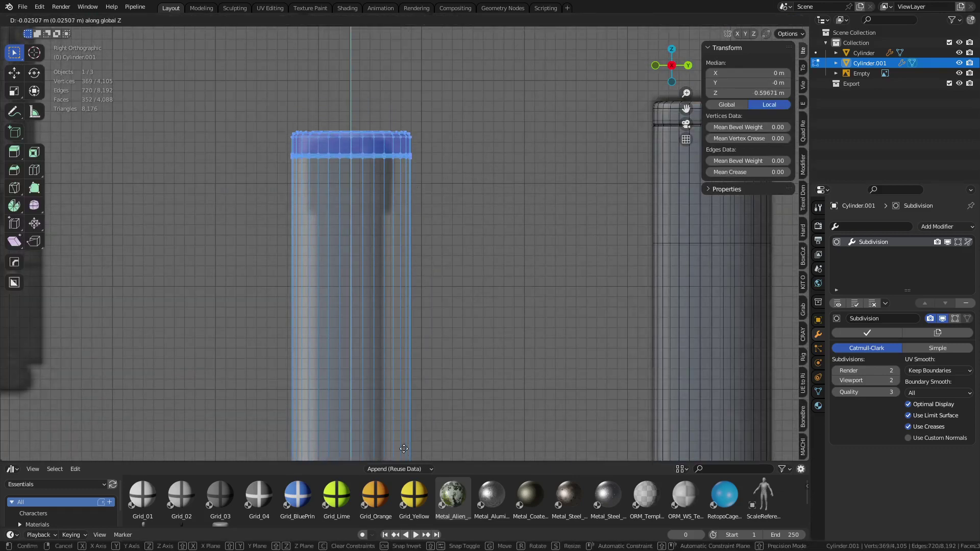
click(404, 42)
Select the edge loops forming the groove below the duplicate's top cap and dissolve them.
scroll(388, 245, up, 6)
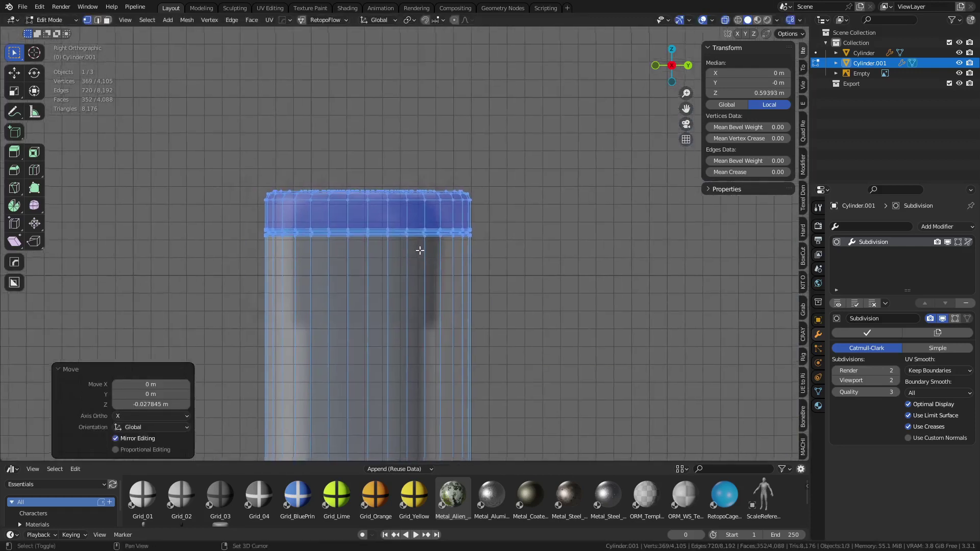
key(2)
alt+click(445, 229)
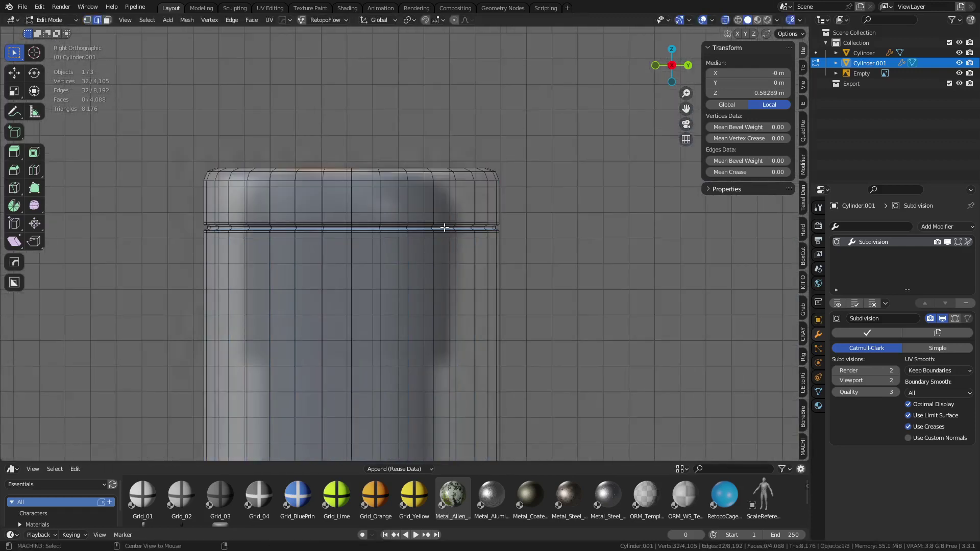
scroll(452, 225, up, 4)
alt+click(512, 204)
alt+shift+click(514, 209)
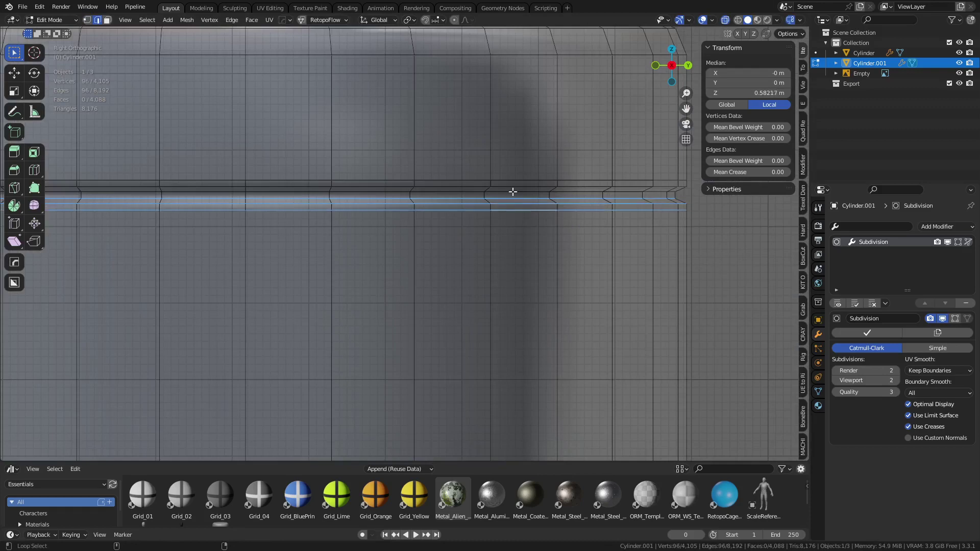
alt+shift+click(512, 192)
alt+shift+click(512, 186)
alt+shift+click(512, 181)
key(ctrl+x)
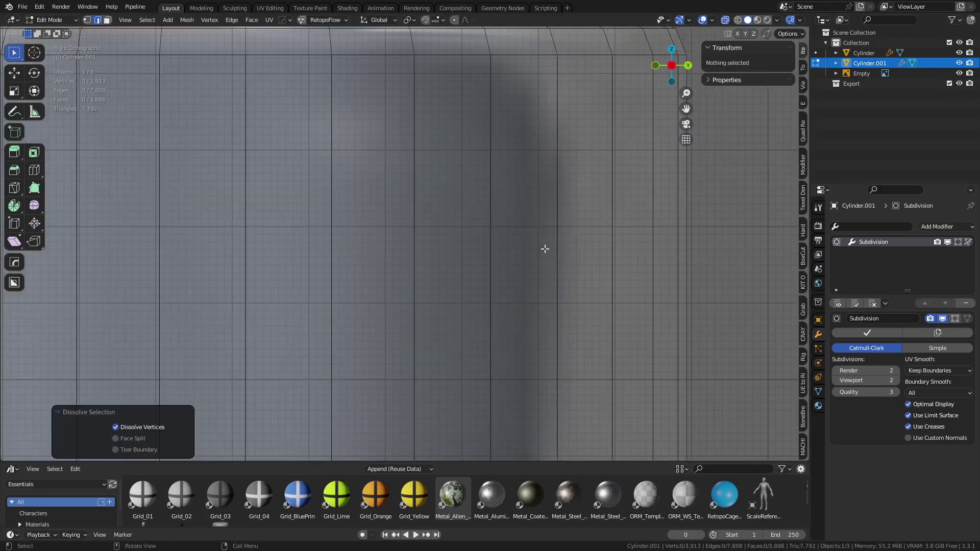
Examine the duplicate along its full length against the reference rod, from the plain top end to the flared rim and thread.
scroll(545, 250, down, 10)
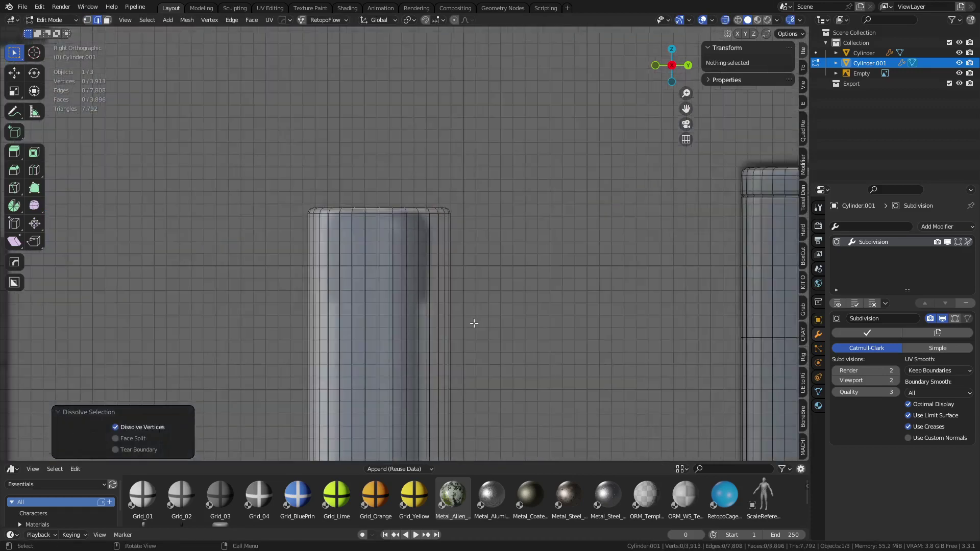
shift+middle_drag(439, 345, 461, 137)
shift+middle_drag(428, 408, 430, 126)
shift+middle_drag(424, 434, 423, 283)
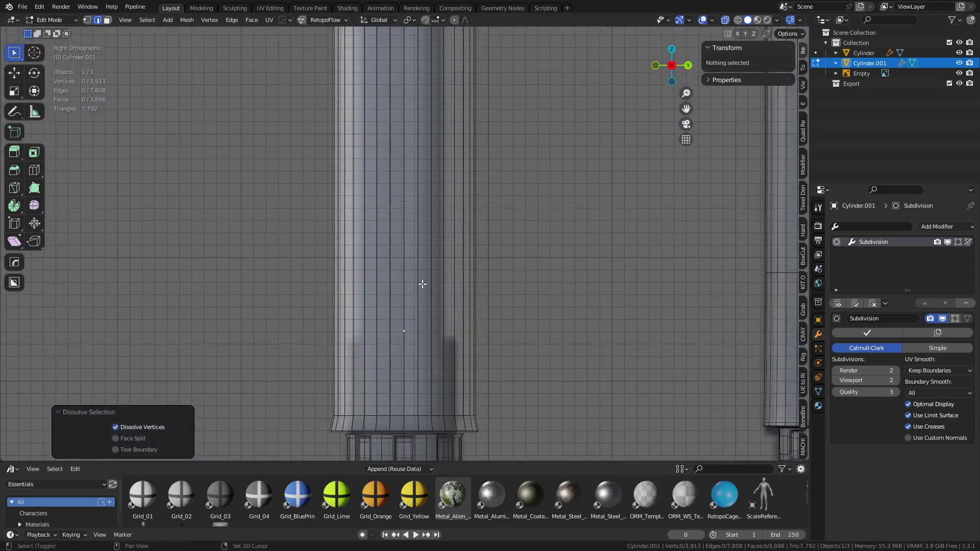
shift+middle_drag(412, 190, 409, 219)
scroll(410, 219, down, 5)
shift+middle_drag(423, 103, 396, 309)
scroll(382, 232, up, 3)
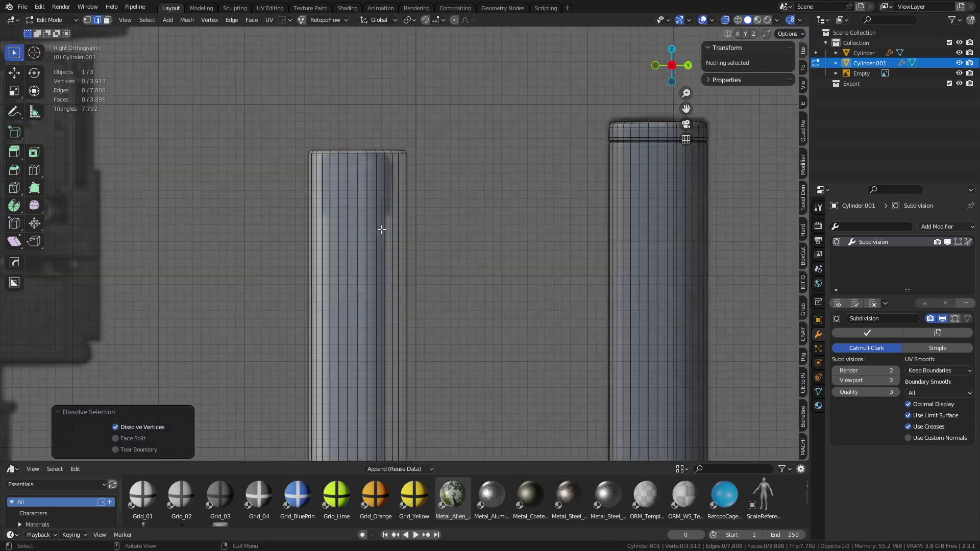
key(1)
shift+middle_drag(433, 371, 445, 168)
shift+middle_drag(433, 449, 436, 181)
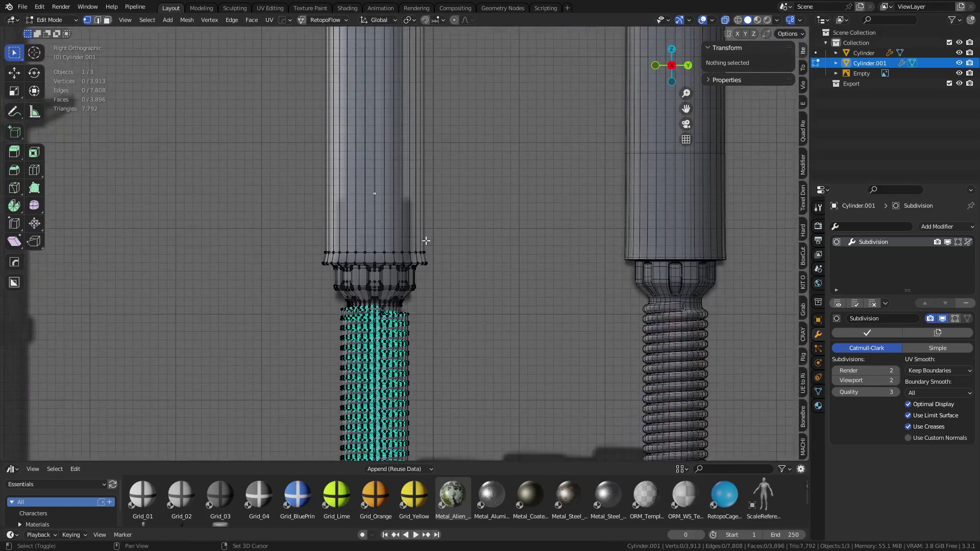
scroll(424, 244, up, 3)
shift+middle_drag(328, 279, 345, 292)
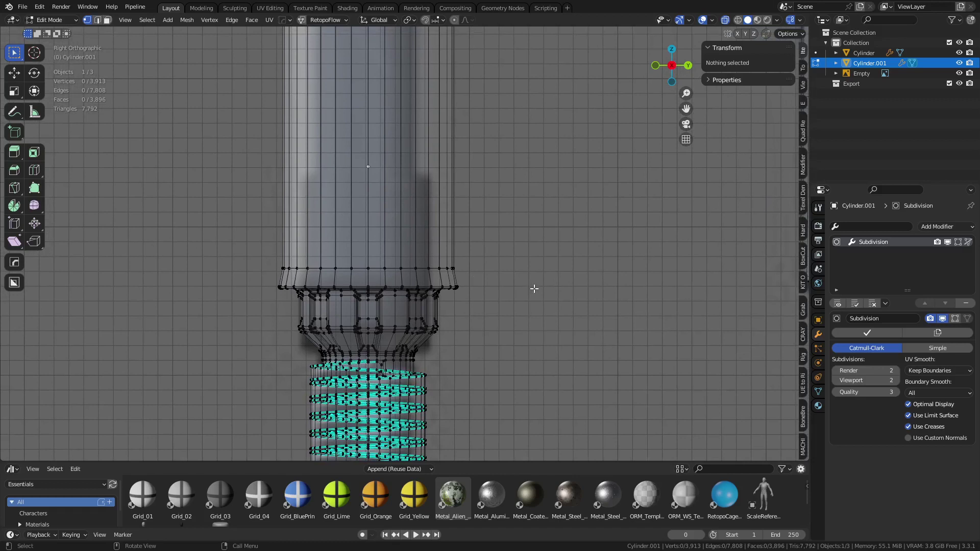
Select the notched collar between the duplicate's flared rim and its thread and delete it.
shift+middle_drag(514, 303, 507, 235)
scroll(414, 204, up, 3)
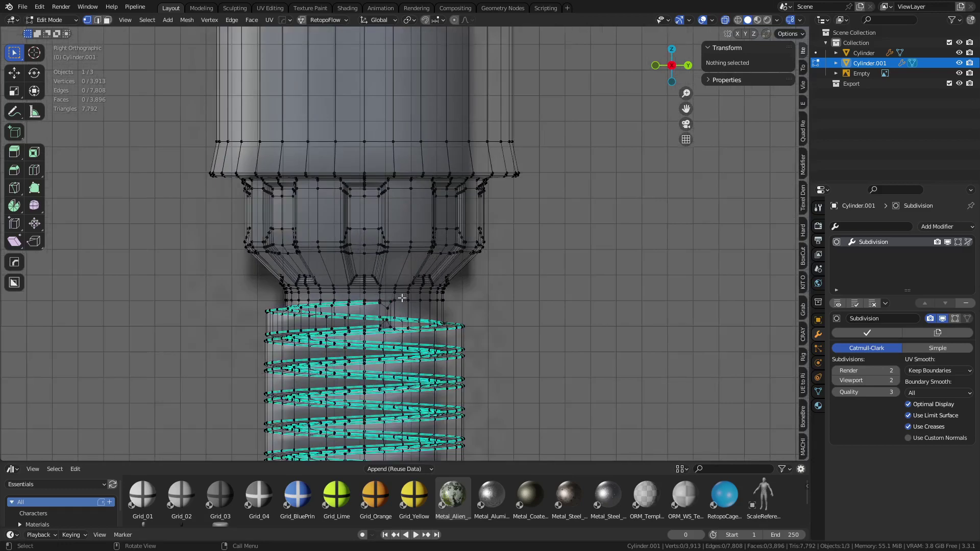
scroll(307, 307, up, 2)
shift+middle_drag(282, 302, 305, 313)
key(1)
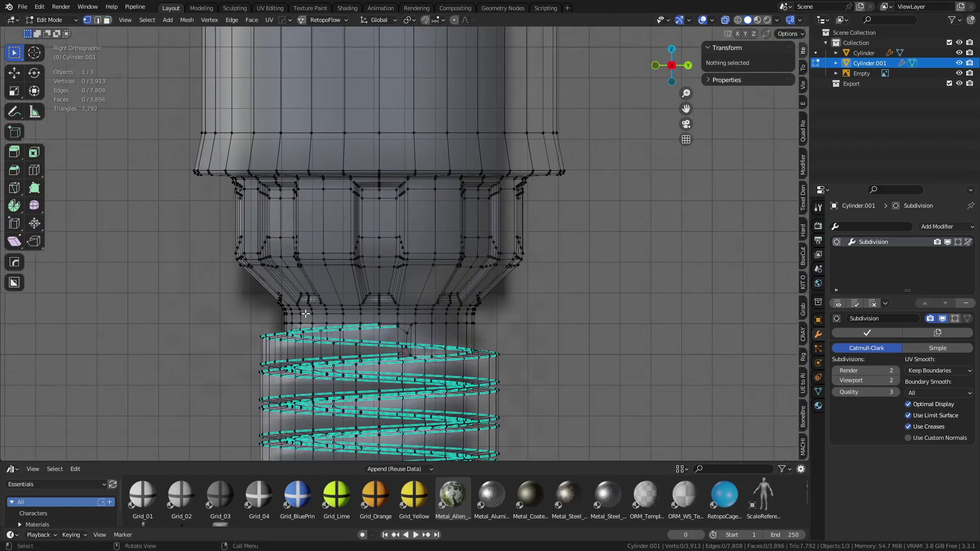
drag(158, 316, 594, 180)
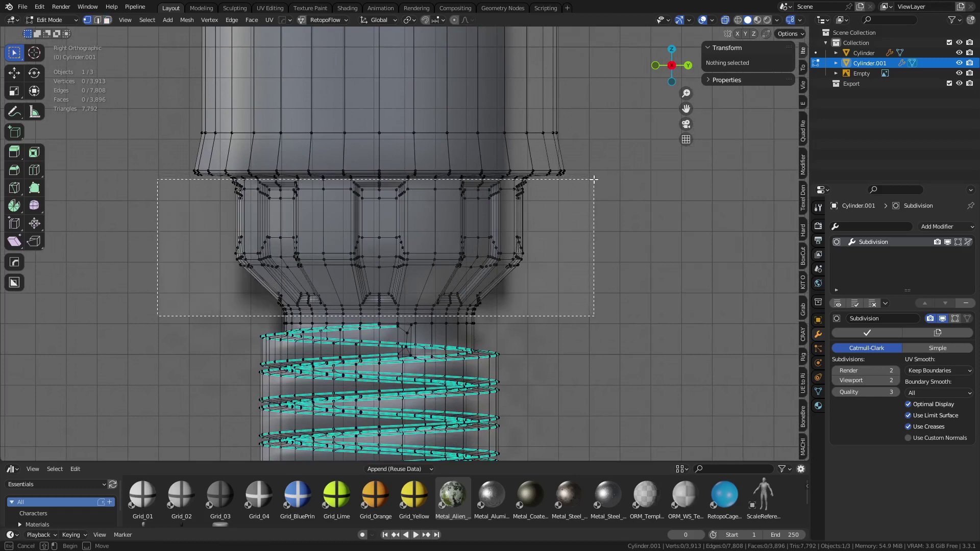
drag(594, 179, 593, 177)
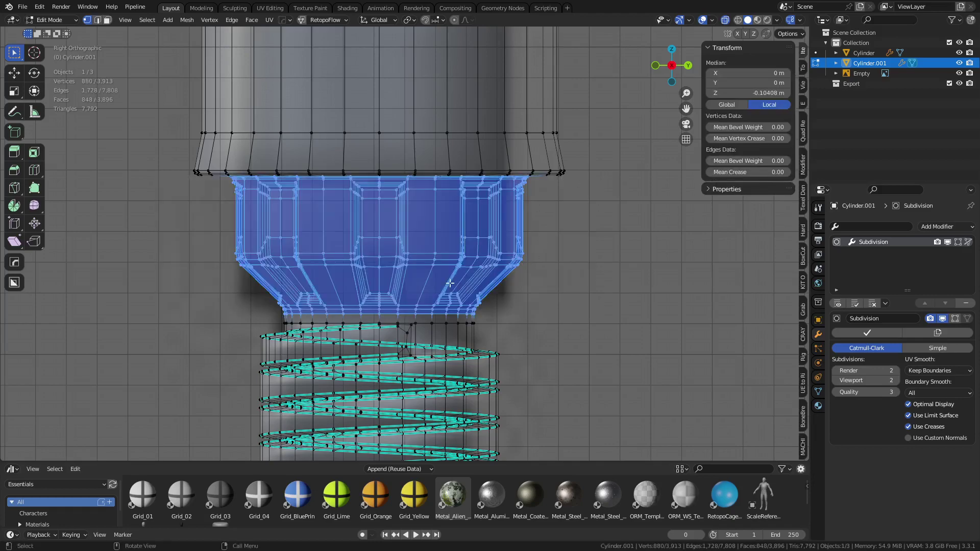
middle_drag(450, 283, 479, 247)
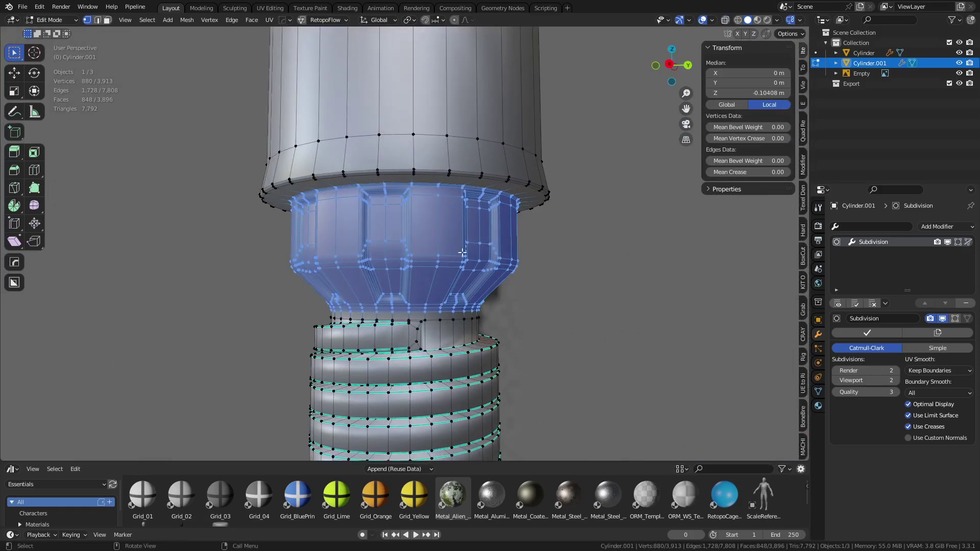
key(x)
click(474, 246)
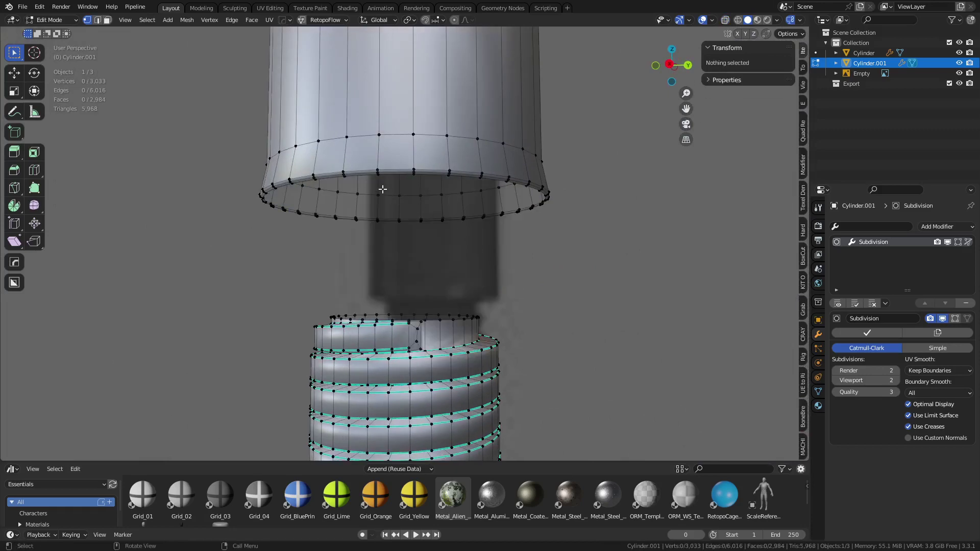
Extrude the open edge loop at the top of the threaded part upward along Z, close to the flared rim's level.
key(2)
alt+click(357, 176)
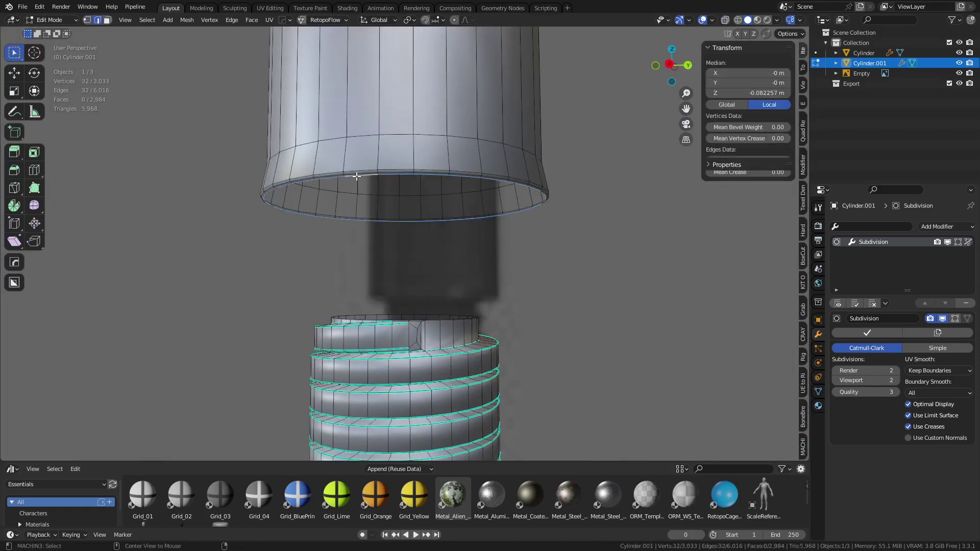
alt+click(337, 320)
key(e)
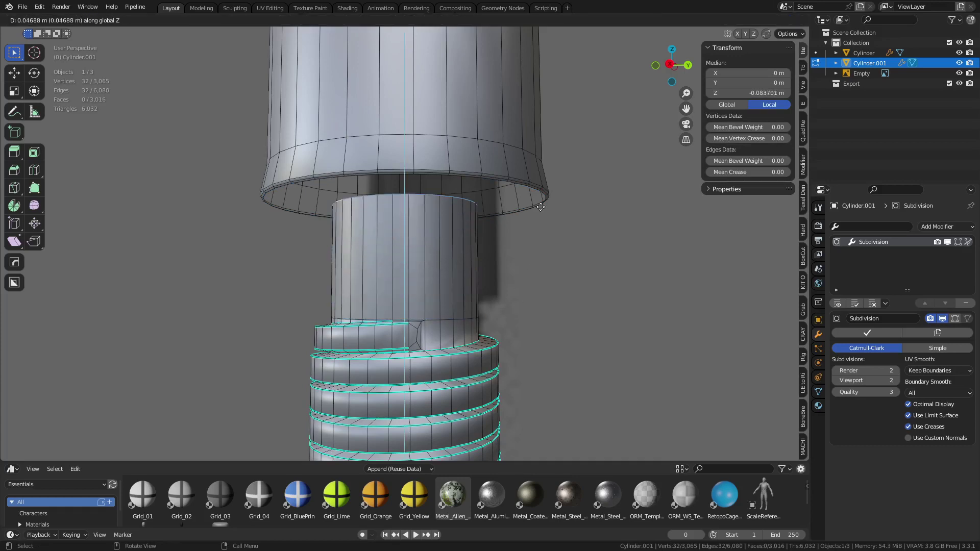
click(405, 188)
Set the local Z of the extruded neck's top edge loop to -0.082257 m, matching the flared rim's lower edge.
click(398, 176)
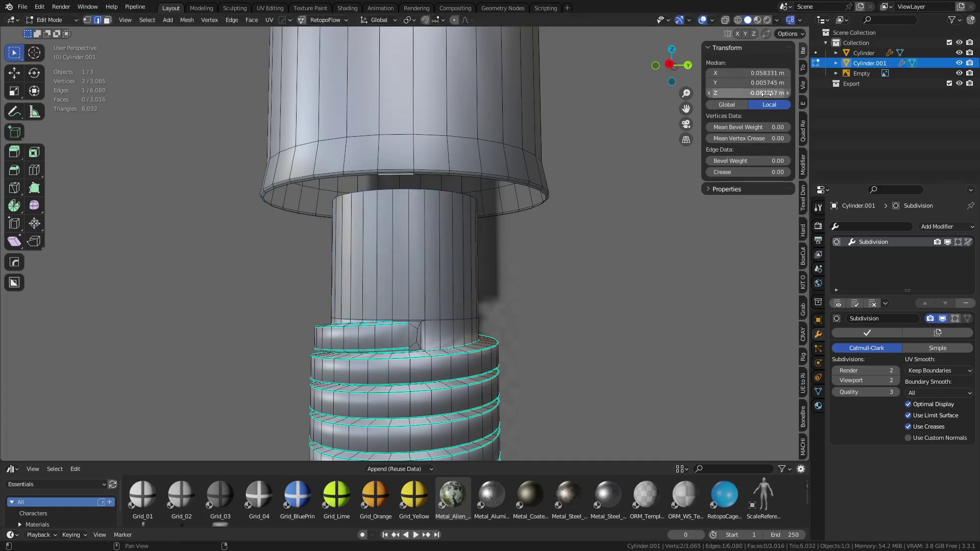
click(403, 190)
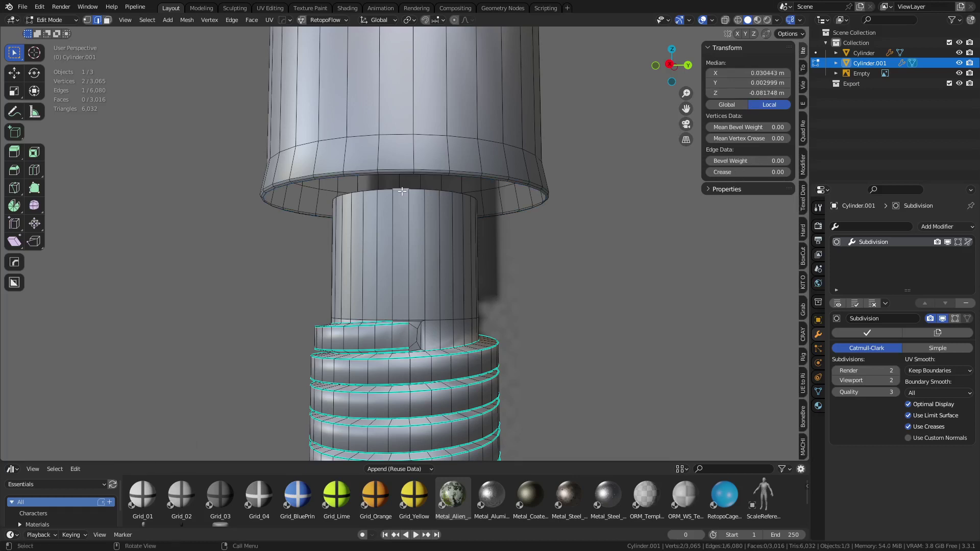
click(403, 191)
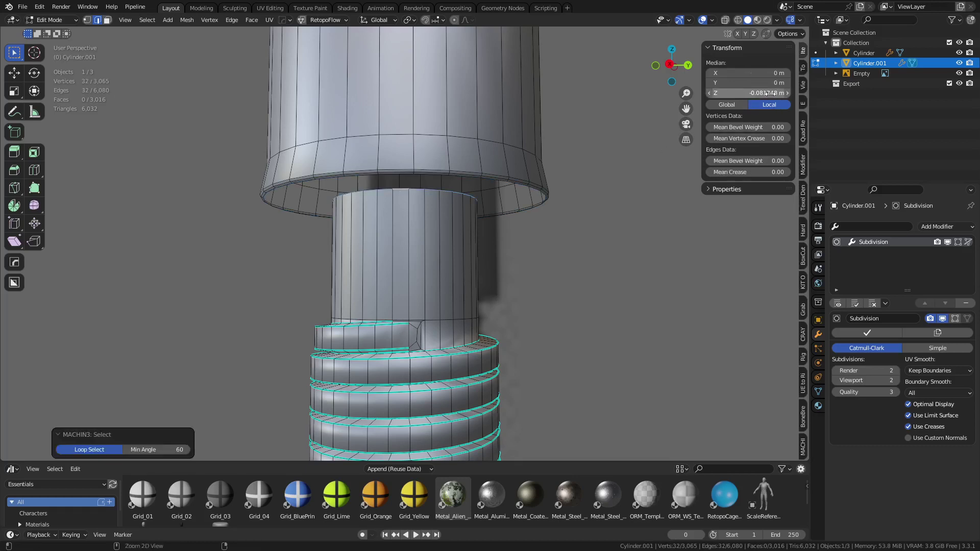
scroll(506, 252, up, 2)
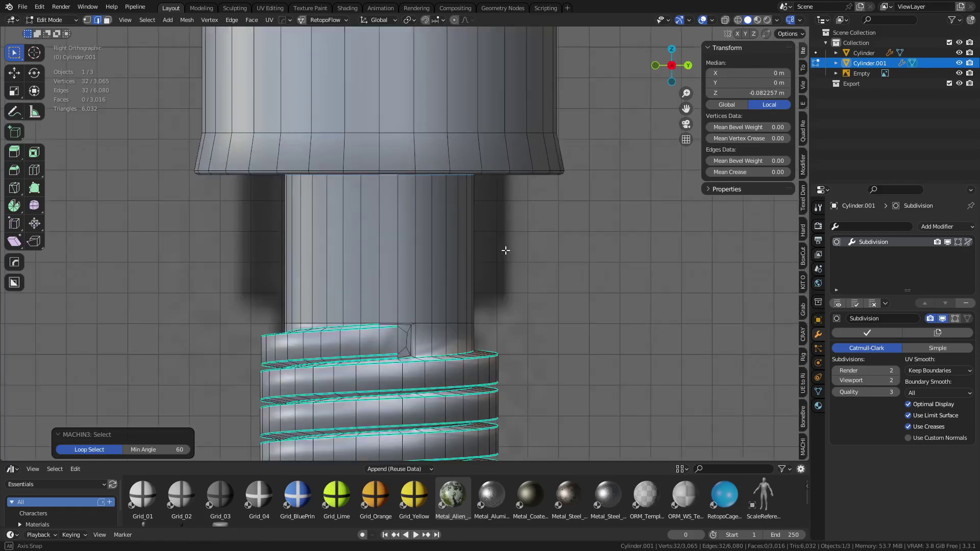
scroll(491, 205, down, 2)
Bridge the neck's top edge loop with the flared rim's lower edge loop to close the underside.
middle_drag(492, 205, 464, 219)
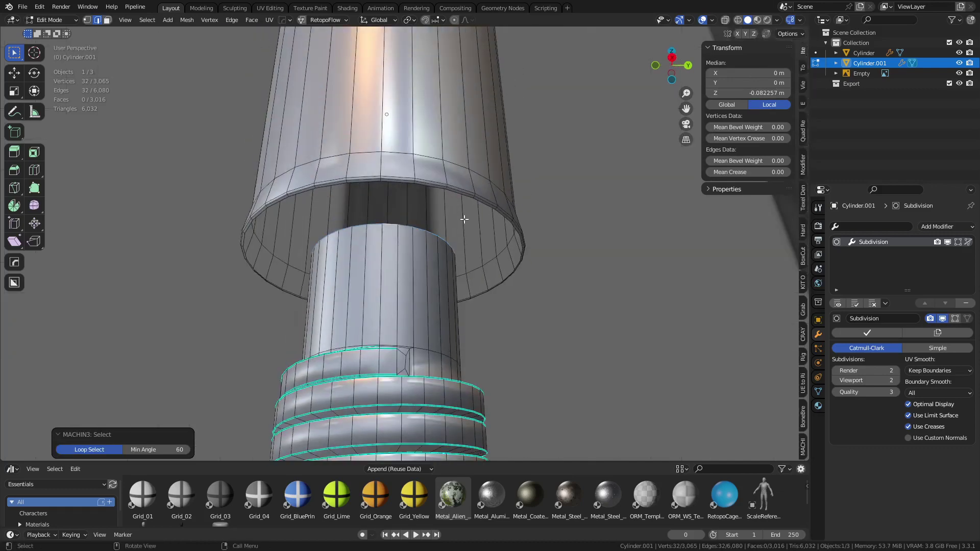
shift+click(335, 185)
key(ctrl+e)
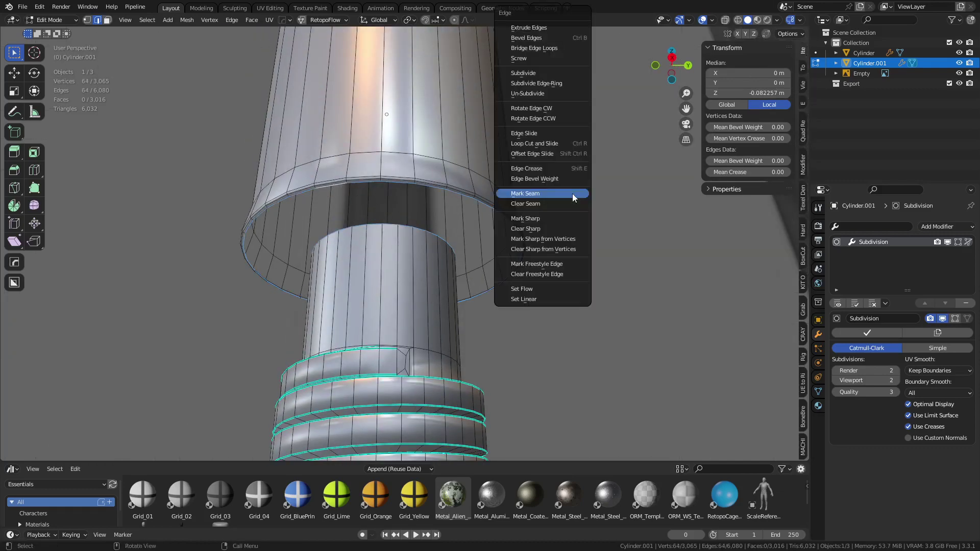
click(572, 46)
scroll(460, 252, up, 1)
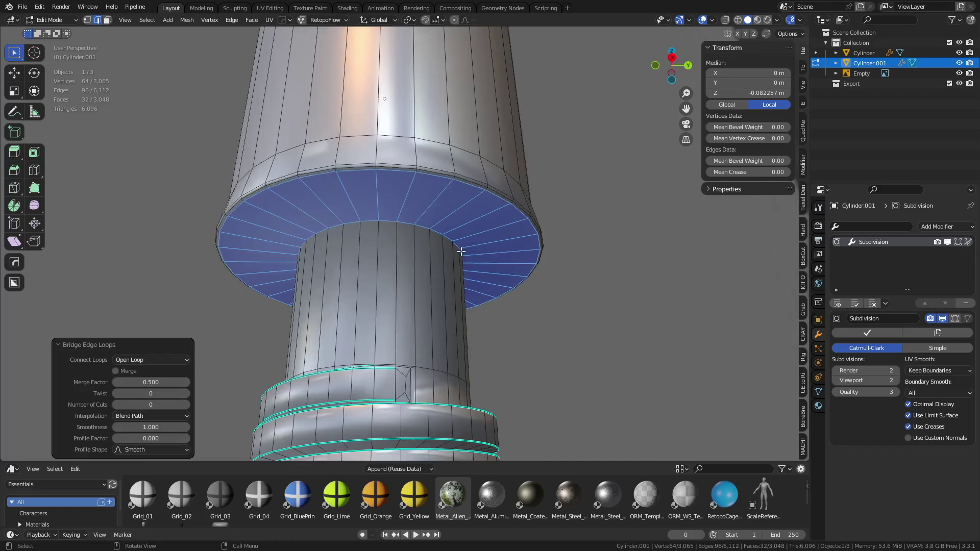
Select the vertices of the flared rim and its underside and move them -0.043354 m along Z.
alt+middle_drag(459, 249, 329, 252)
drag(252, 234, 503, 176)
key(g)
key(z)
click(508, 237)
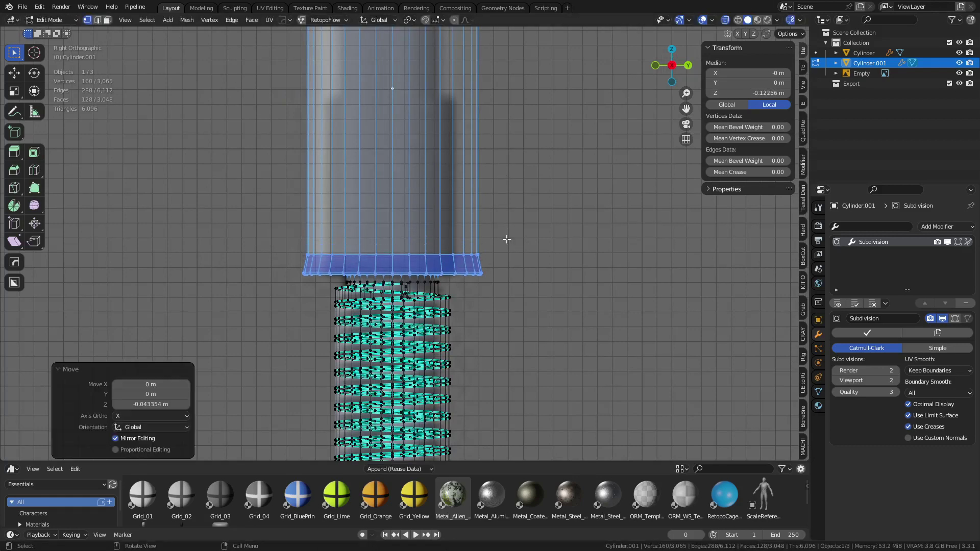
Compare both cylinders with the reference image in Object Mode, finishing back in Edit Mode on the duplicate.
key(ctrl+Tab)
click(528, 238)
click(528, 234)
scroll(528, 234, down, 8)
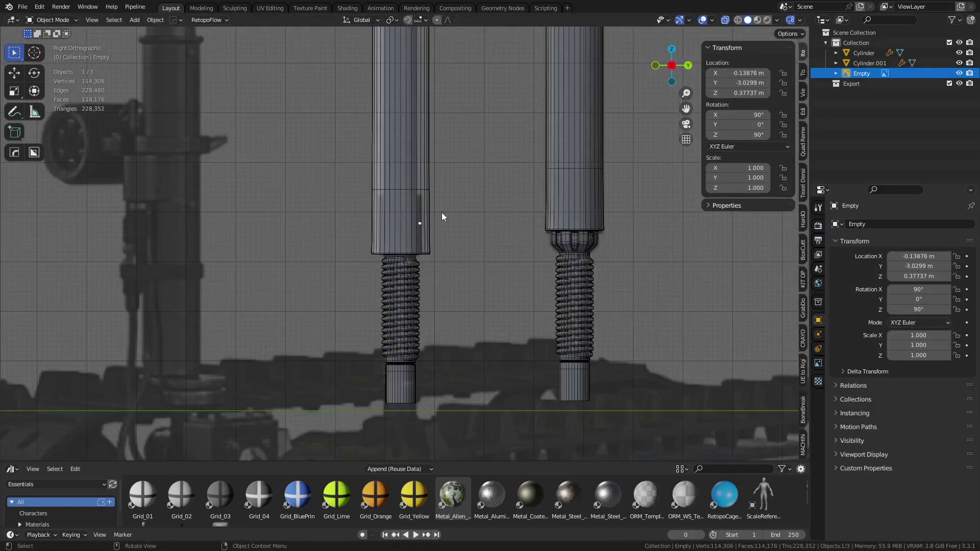
scroll(397, 330, down, 3)
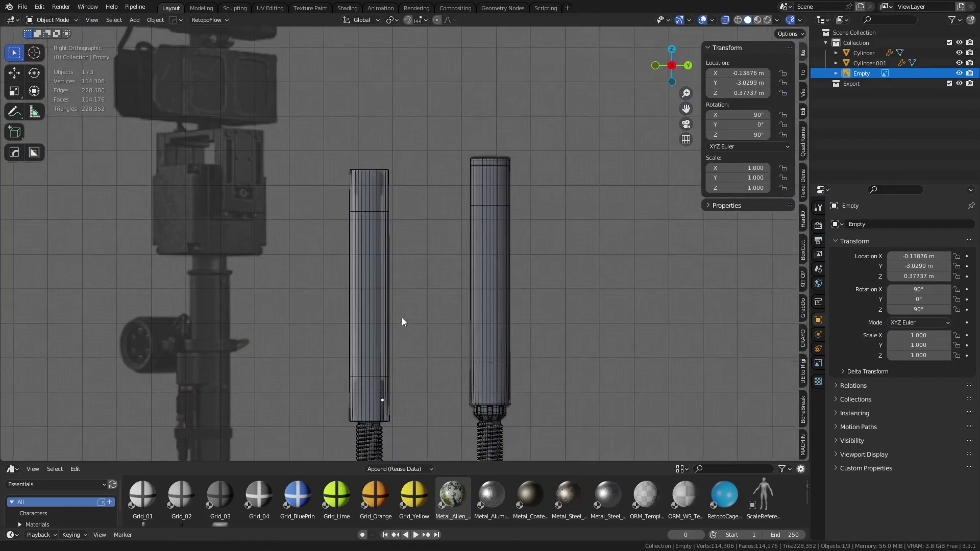
scroll(424, 160, up, 3)
scroll(419, 237, down, 2)
click(416, 232)
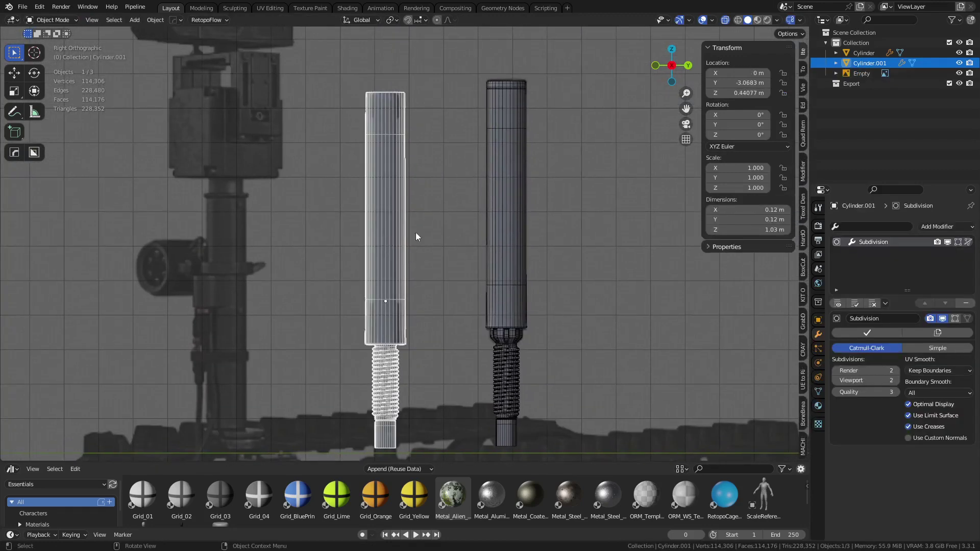
middle_drag(415, 232, 425, 181)
key(ctrl+Tab)
click(469, 210)
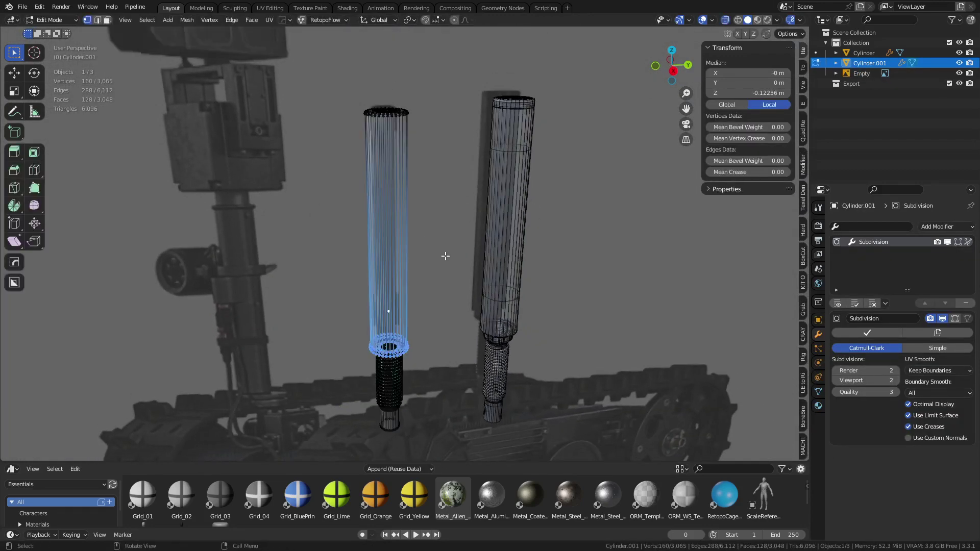
Select the duplicate's outer body from top cap to flared rim, excluding the underside ring faces, and scale it to 0.864 in X and Y only.
middle_drag(445, 253, 378, 214)
drag(332, 184, 443, 70)
alt+middle_drag(412, 235, 434, 255)
scroll(404, 250, up, 3)
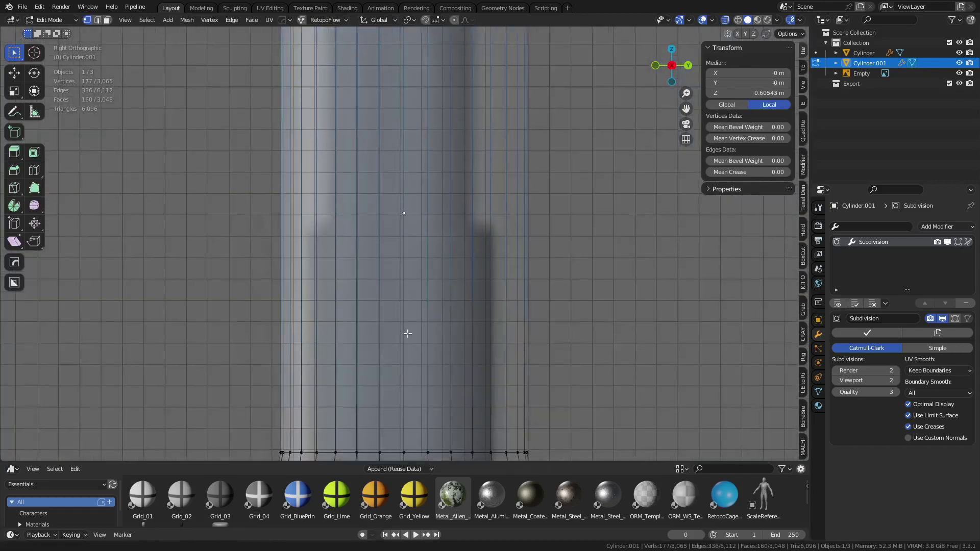
scroll(262, 252, down, 1)
drag(207, 237, 562, 295)
middle_drag(509, 319, 405, 247)
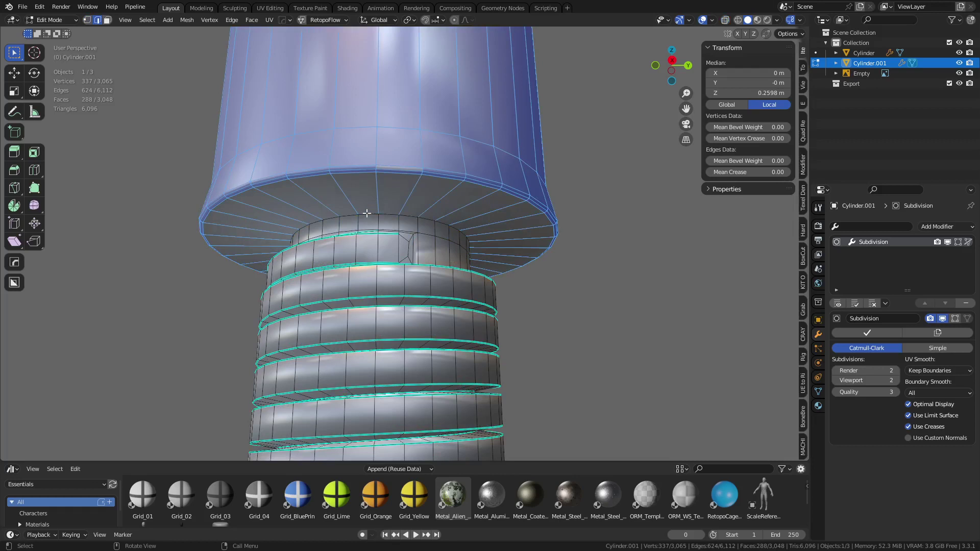
ctrl+click(366, 213)
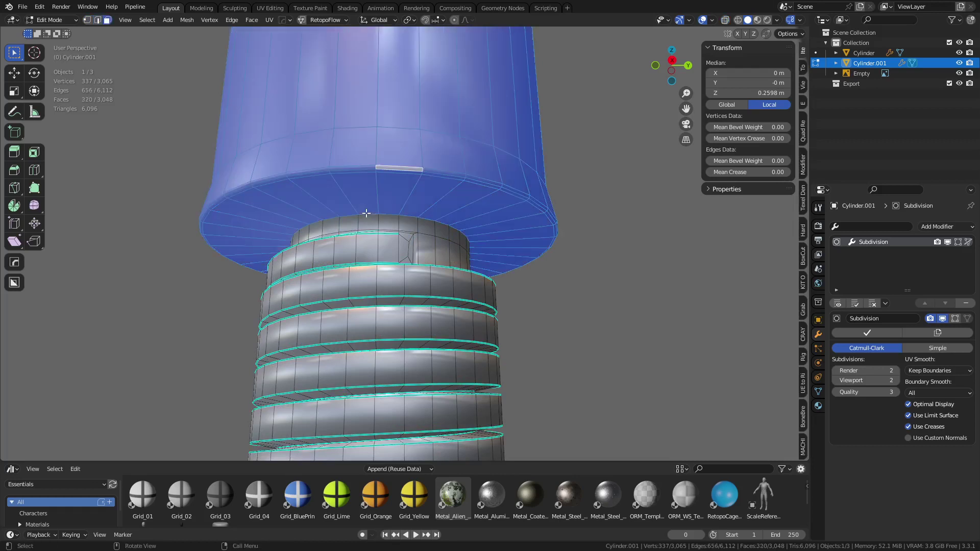
alt+shift+click(351, 204)
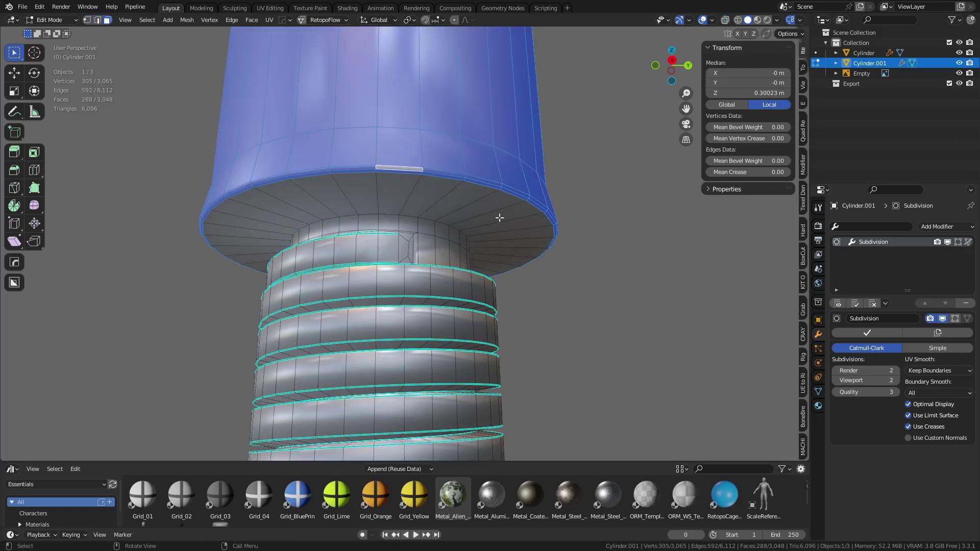
scroll(500, 218, down, 1)
key(s)
key(shift+z)
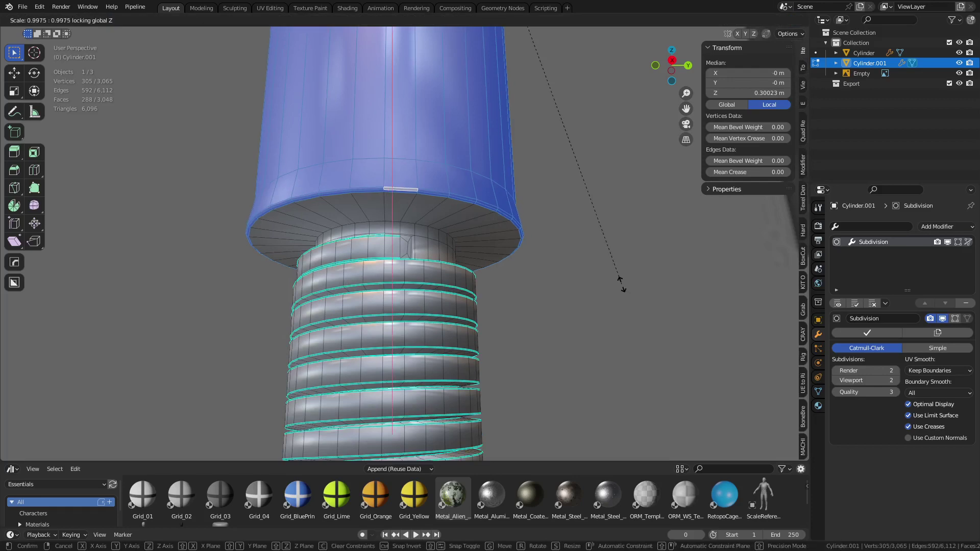
click(543, 217)
alt+middle_drag(543, 216, 446, 283)
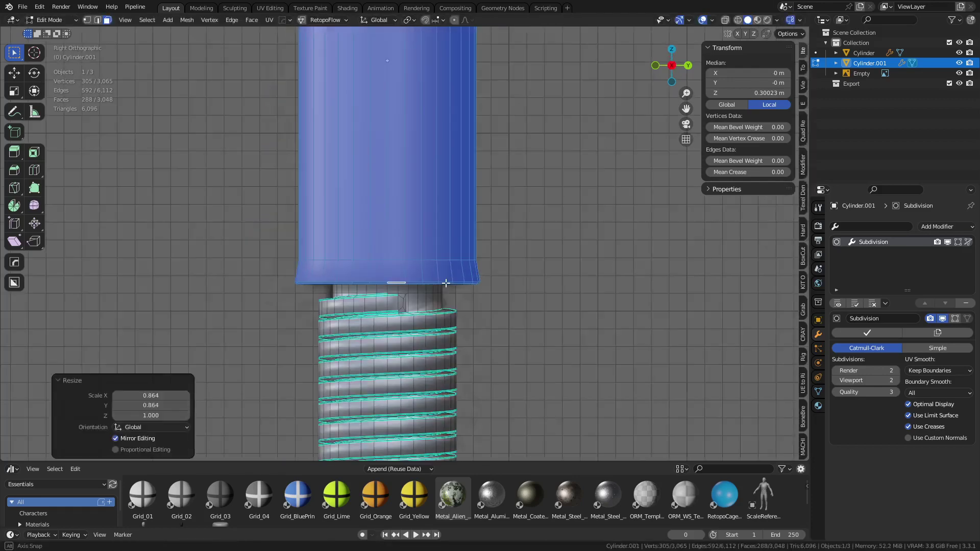
Scale the duplicate's selected outer body to 0.906 in X and Y only, then clear the selection.
key(alt+z)
scroll(511, 229, down, 9)
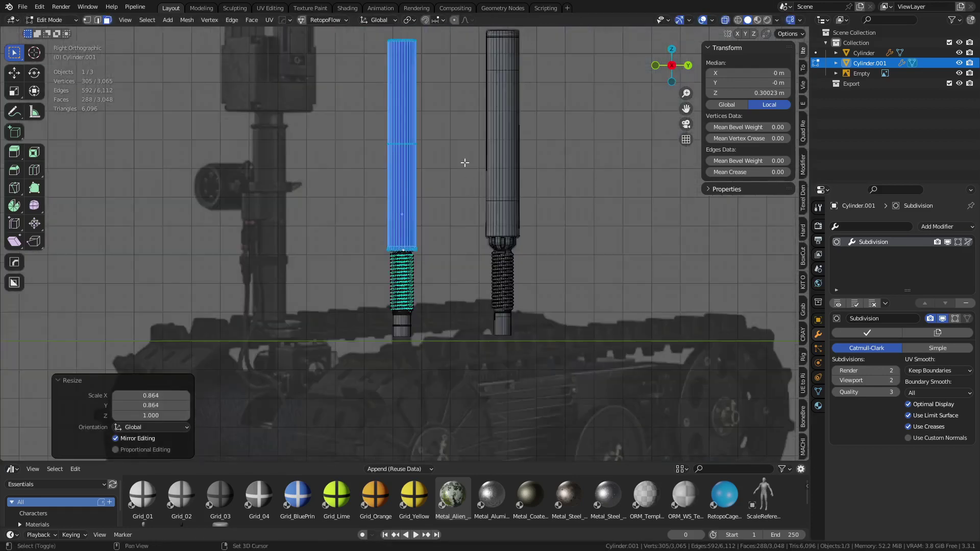
scroll(475, 162, up, 5)
scroll(456, 206, up, 4)
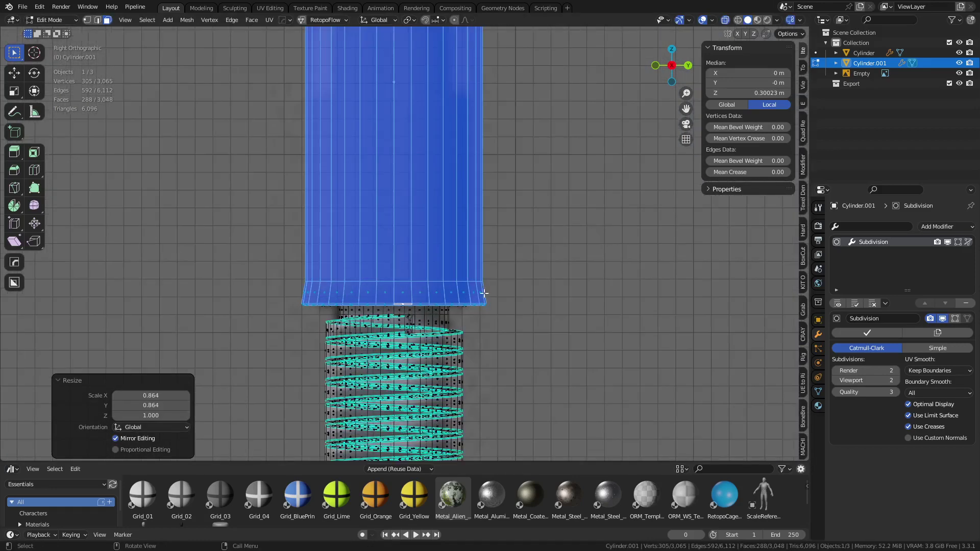
key(s)
key(shift+z)
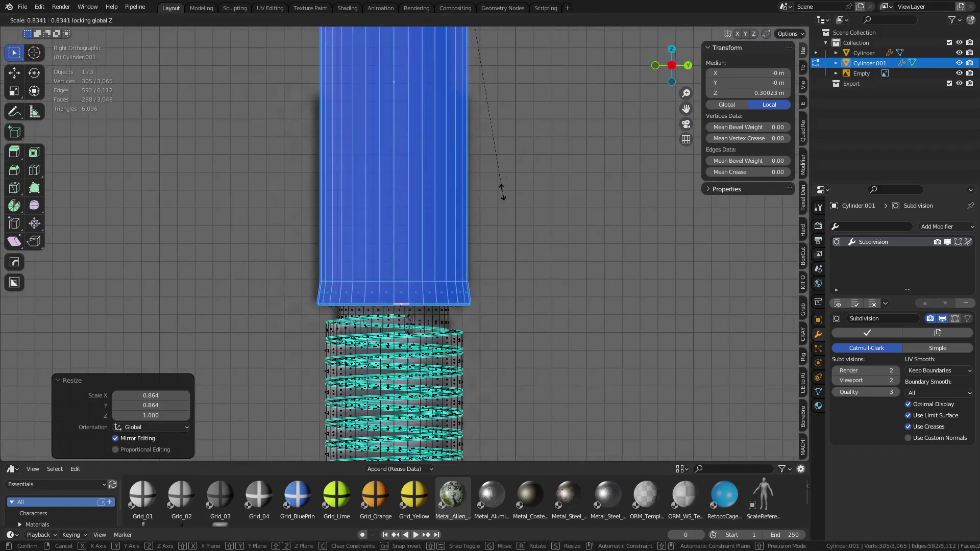
click(530, 245)
shift+middle_drag(523, 147, 543, 385)
scroll(514, 186, down, 4)
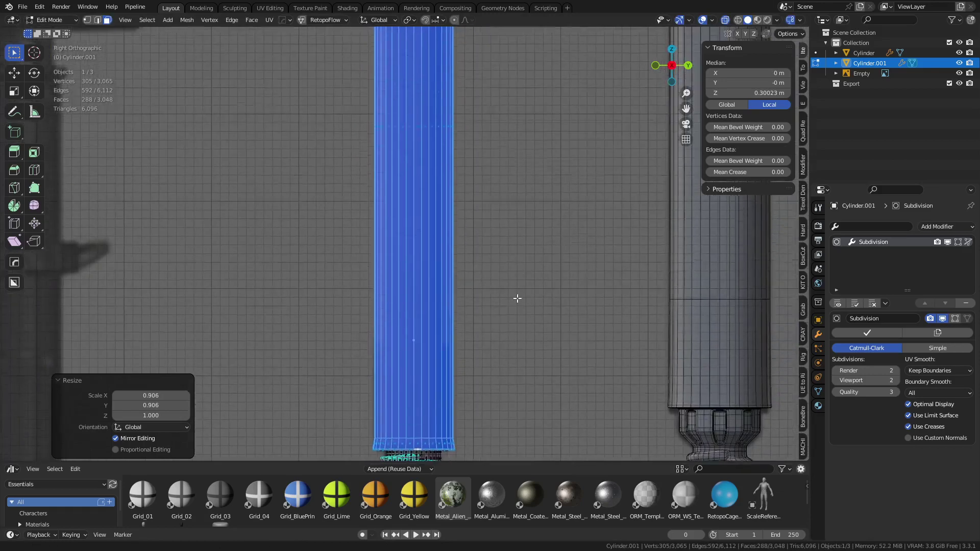
click(500, 287)
Add two loop cuts around the duplicate's body, one near its lower end at factor -0.705 and one near the top at 0.765.
shift+middle_drag(501, 286, 486, 362)
scroll(452, 292, down, 3)
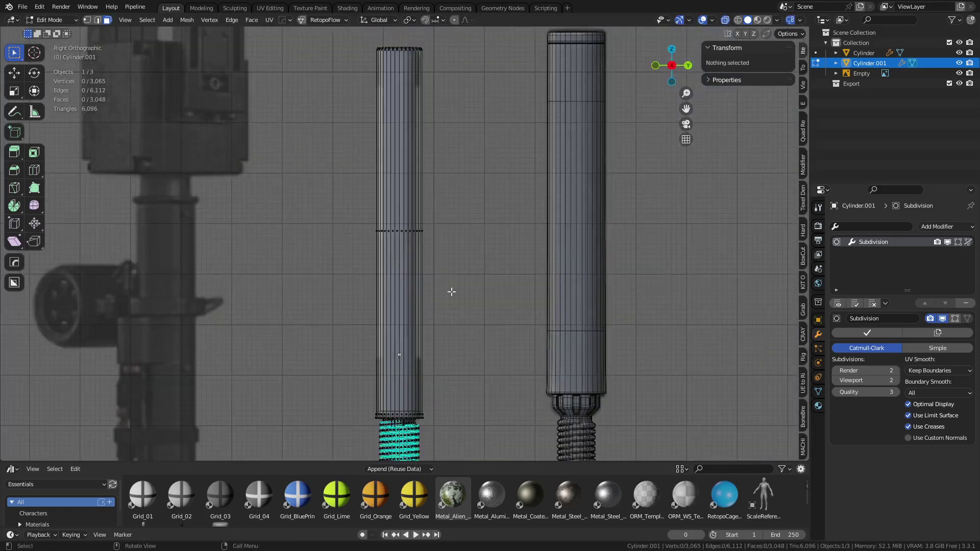
click(422, 296)
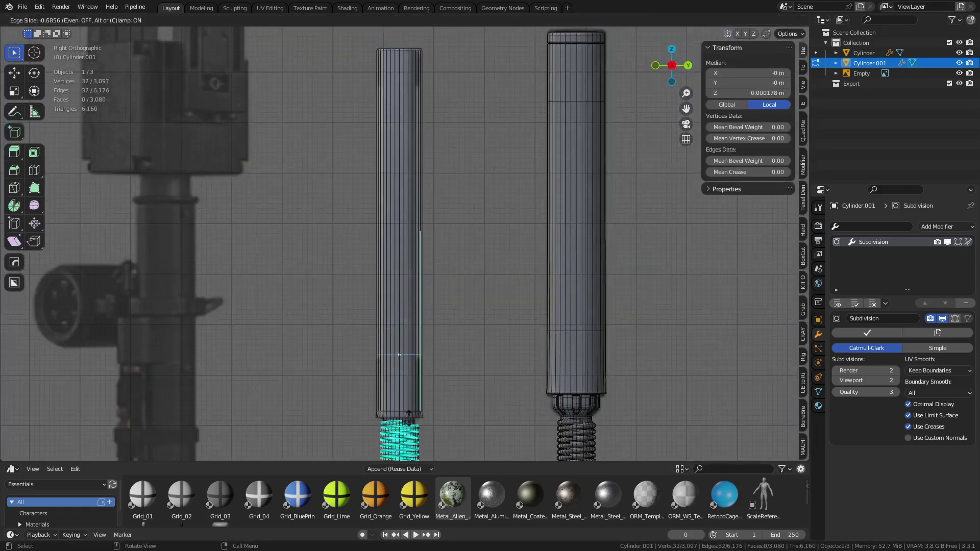
click(415, 420)
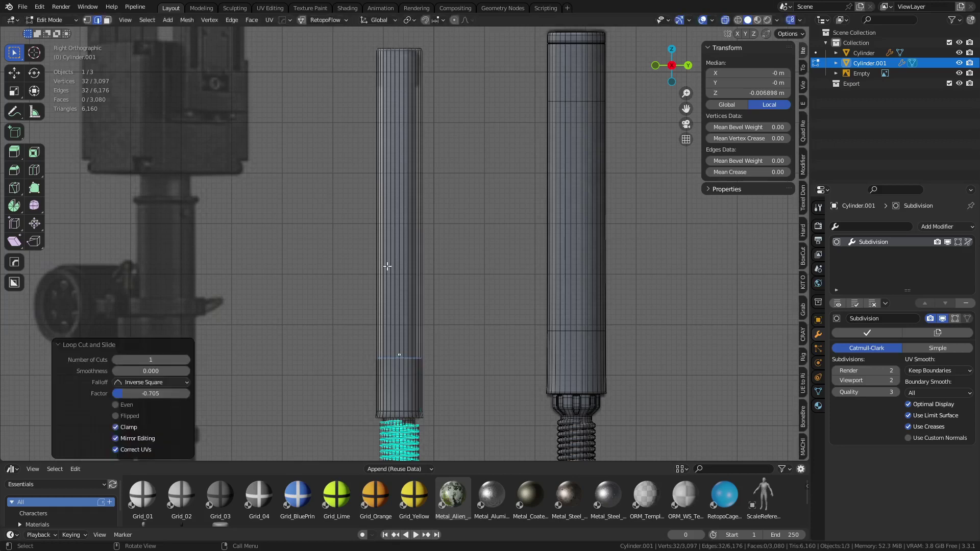
key(ctrl+r)
click(384, 135)
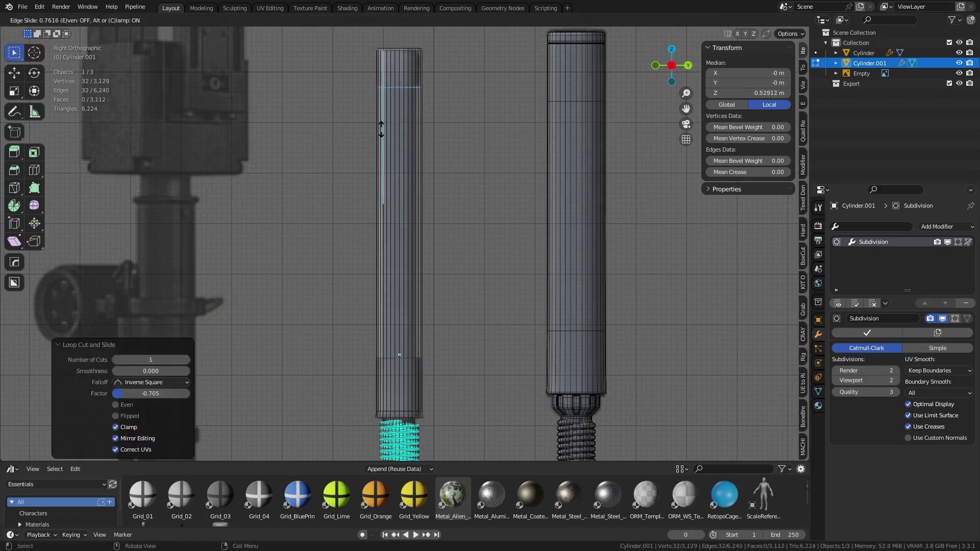
click(381, 129)
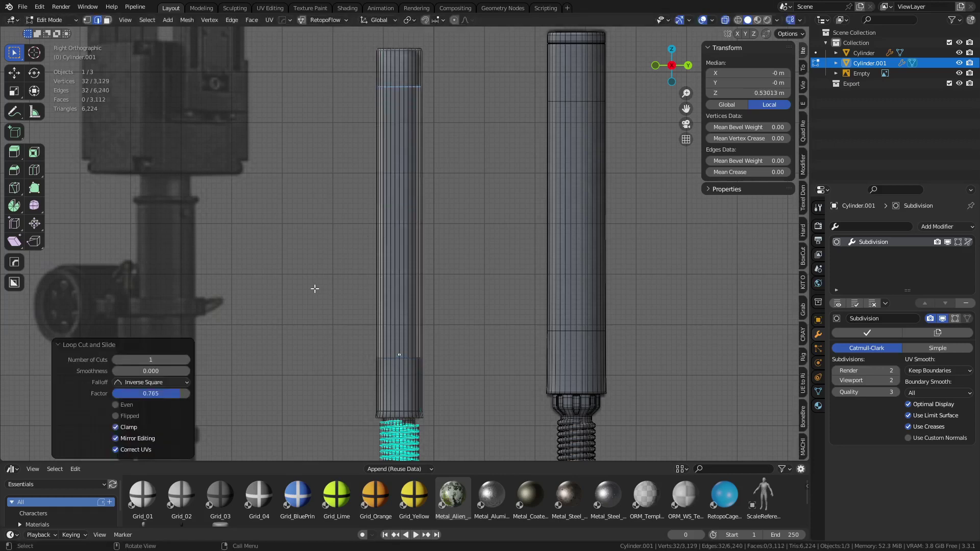
Select the face ring between the two new loops and inset it with zero thickness and a depth of about -0.0125 m.
drag(314, 289, 494, 163)
key(3)
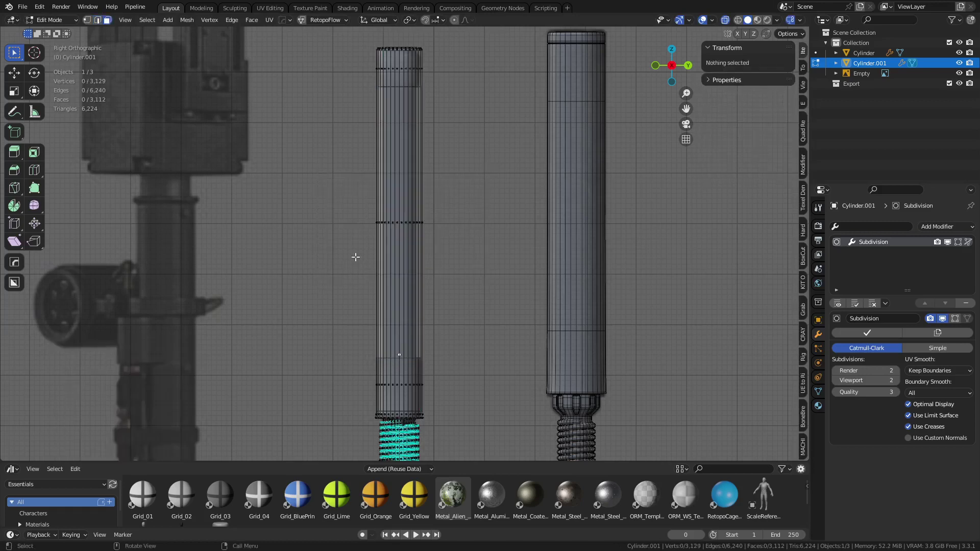
drag(354, 256, 456, 196)
shift+middle_drag(455, 324, 454, 250)
scroll(480, 322, up, 4)
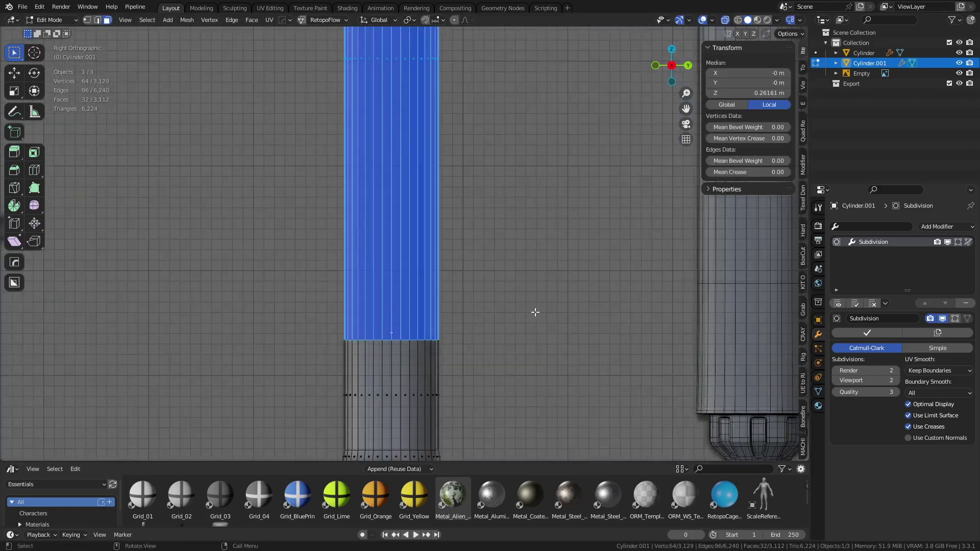
key(i)
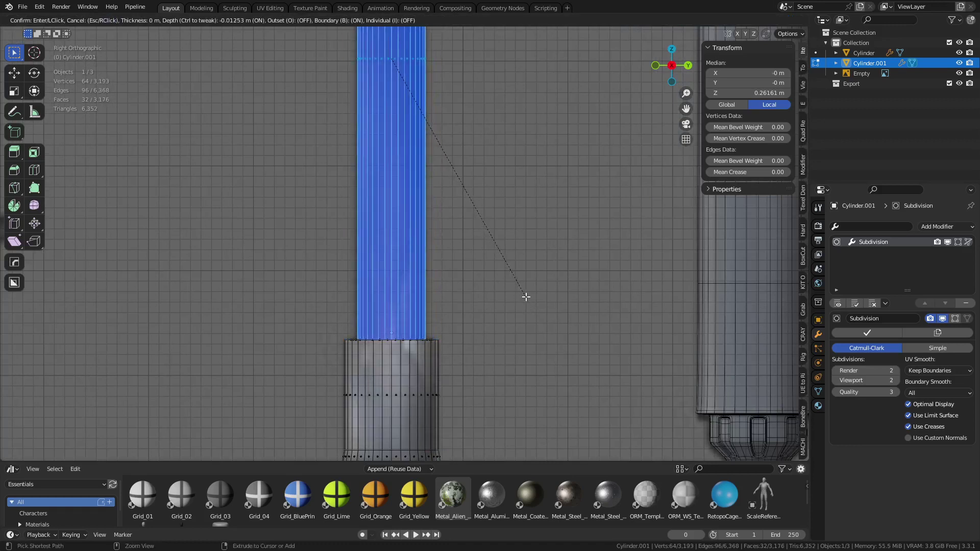
click(526, 297)
click(473, 254)
Bevel the inner and outer edge loops of the lower shoulder with 2 segments and a width of about 0.0018 m.
scroll(472, 255, down, 6)
mouse_move(456, 266)
middle_down()
mouse_move(472, 279)
mouse_move(469, 302)
mouse_move(457, 274)
middle_up()
key(alt+z)
scroll(473, 292, up, 4)
scroll(452, 291, up, 6)
key(2)
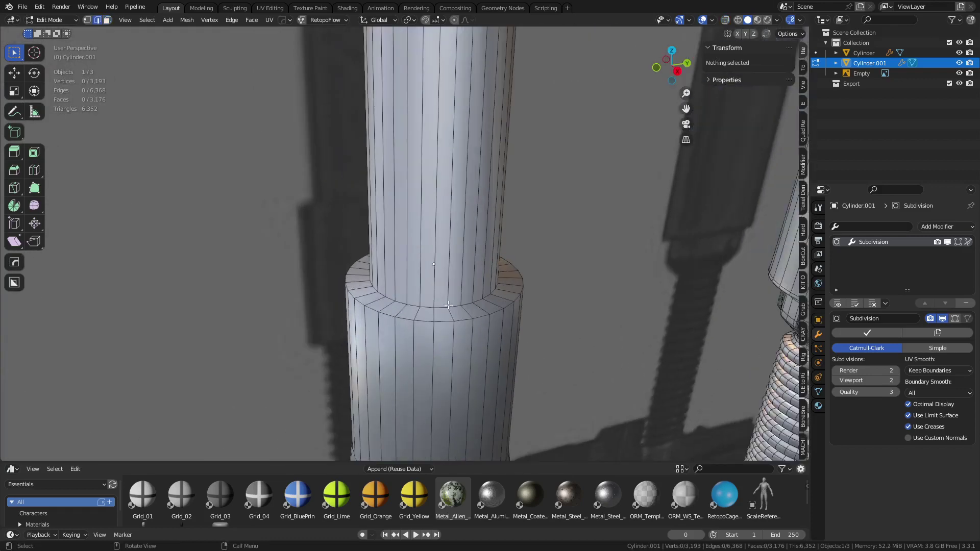
alt+click(428, 311)
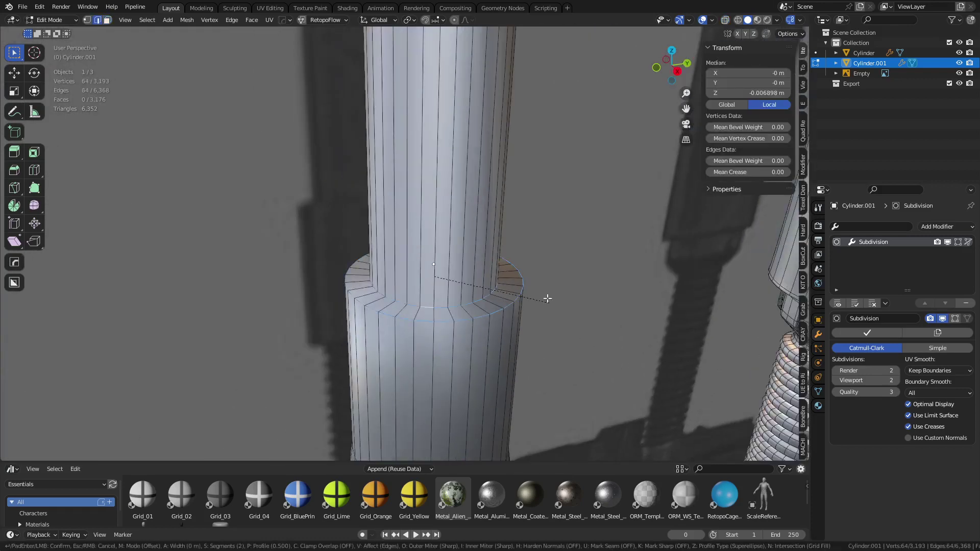
key(ctrl+b)
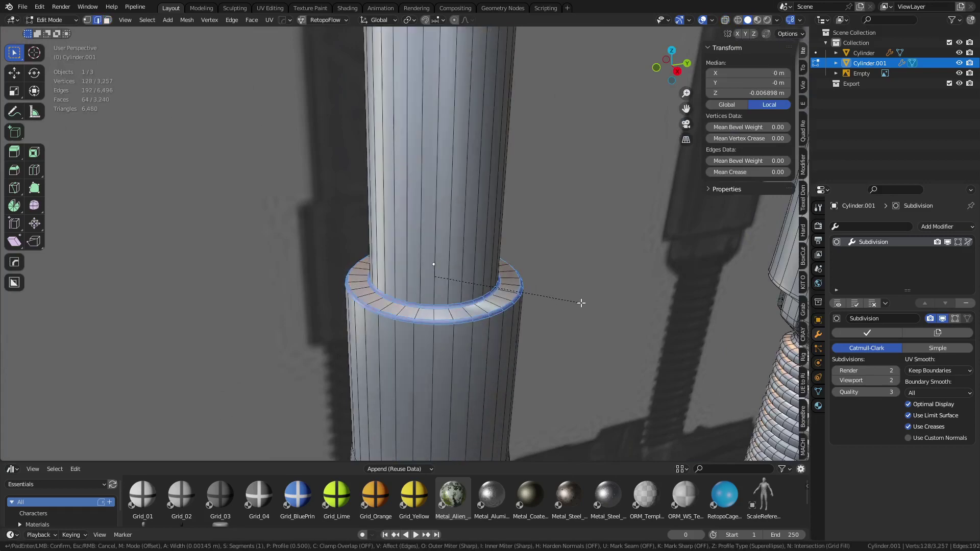
scroll(587, 303, up, 1)
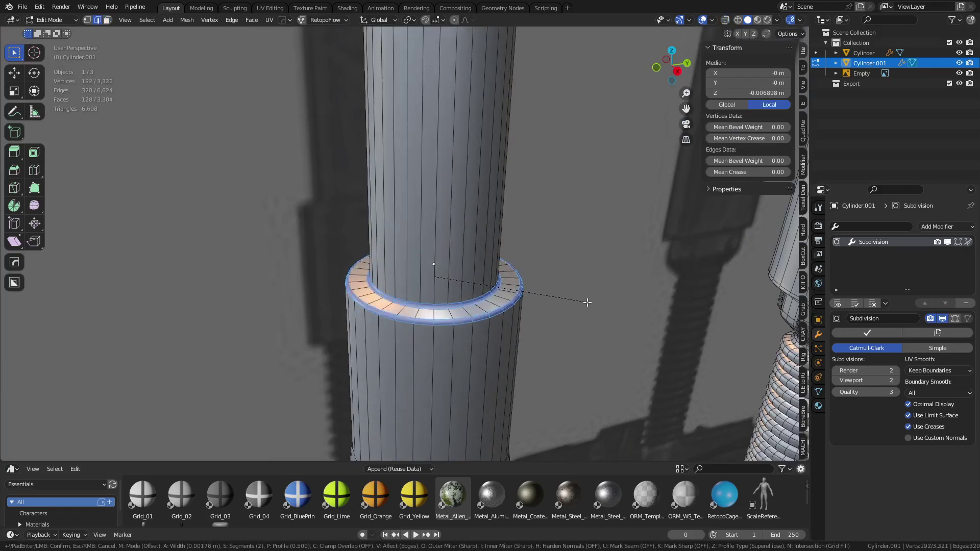
click(586, 302)
Bevel the inner and outer edge loops of the upper shoulder with 2 segments and a width of about 0.0012 m.
scroll(512, 159, down, 3)
shift+middle_drag(480, 163, 477, 256)
scroll(477, 257, up, 5)
scroll(481, 294, up, 6)
mouse_move(462, 101)
shift+middle_down()
mouse_move(480, 295)
mouse_move(467, 97)
shift+middle_up()
scroll(482, 285, down, 7)
middle_drag(476, 270, 477, 240)
shift+middle_drag(437, 200, 473, 278)
alt+click(440, 192)
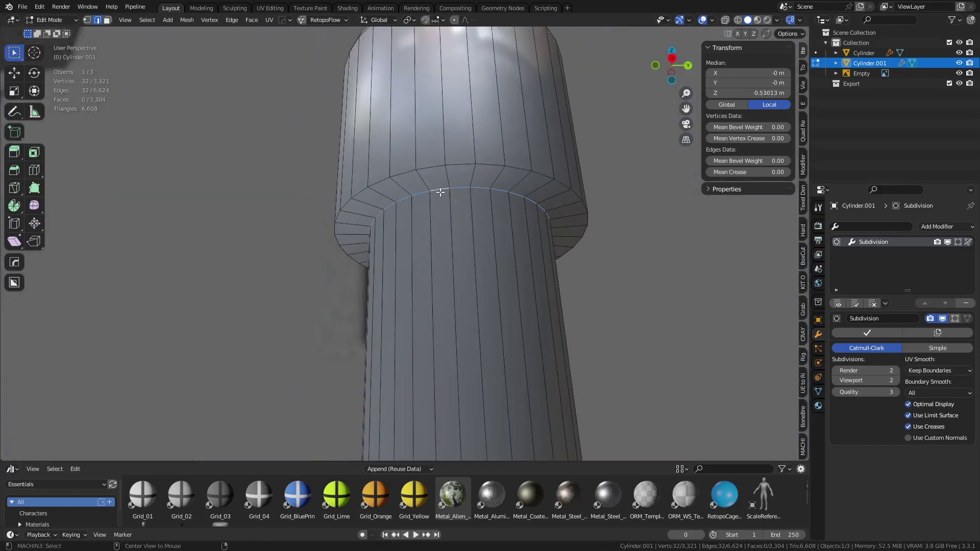
key(ctrl+b)
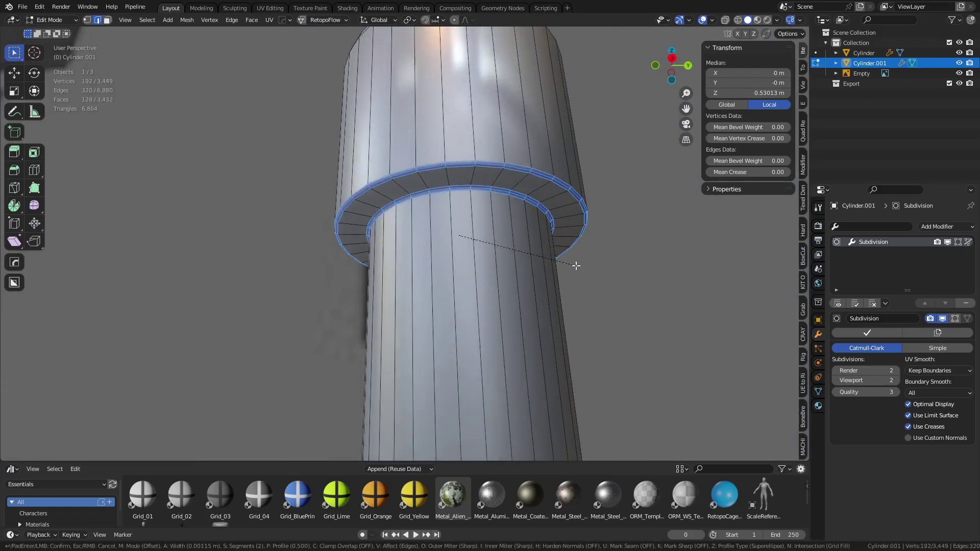
click(576, 266)
Examine the duplicate's smoothed shoulders and top cap from several angles in Object Mode.
key(Tab)
click(607, 270)
middle_drag(512, 254, 508, 288)
scroll(507, 288, down, 6)
middle_drag(464, 351, 433, 310)
scroll(408, 296, up, 5)
scroll(433, 308, up, 3)
scroll(421, 301, down, 4)
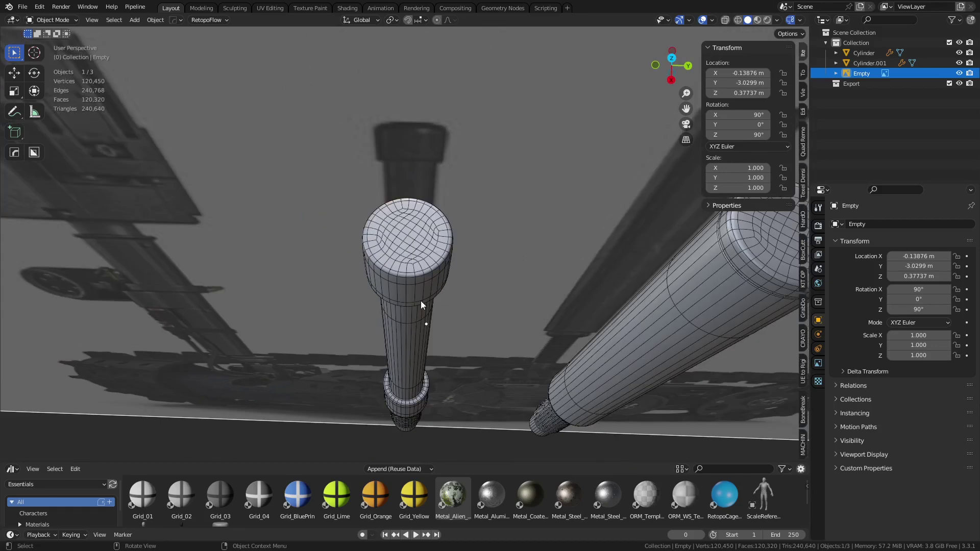
scroll(421, 301, up, 4)
Return to Edit Mode on the duplicate, select all inner grid faces of its top cap and delete them.
key(ctrl+Tab)
click(436, 295)
click(433, 302)
key(ctrl+Tab)
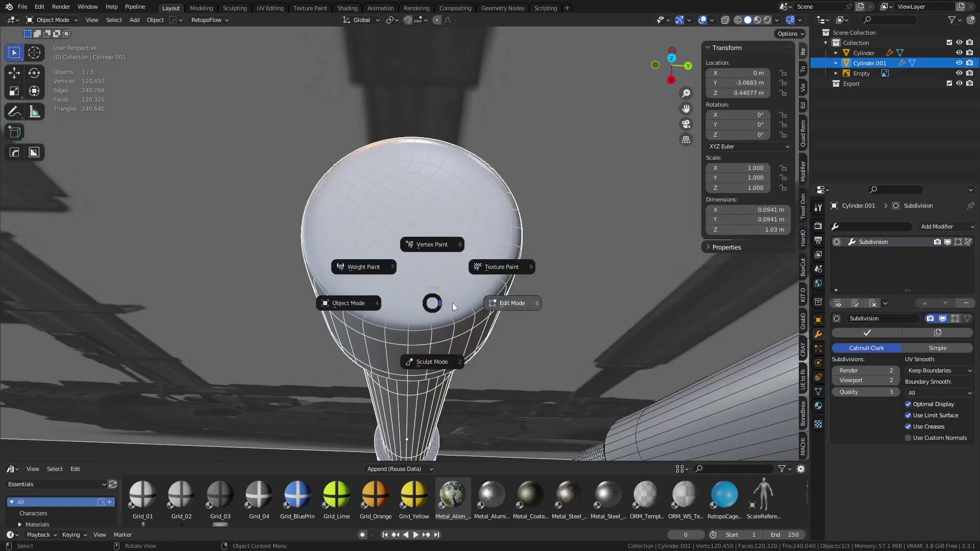
click(453, 302)
click(420, 284)
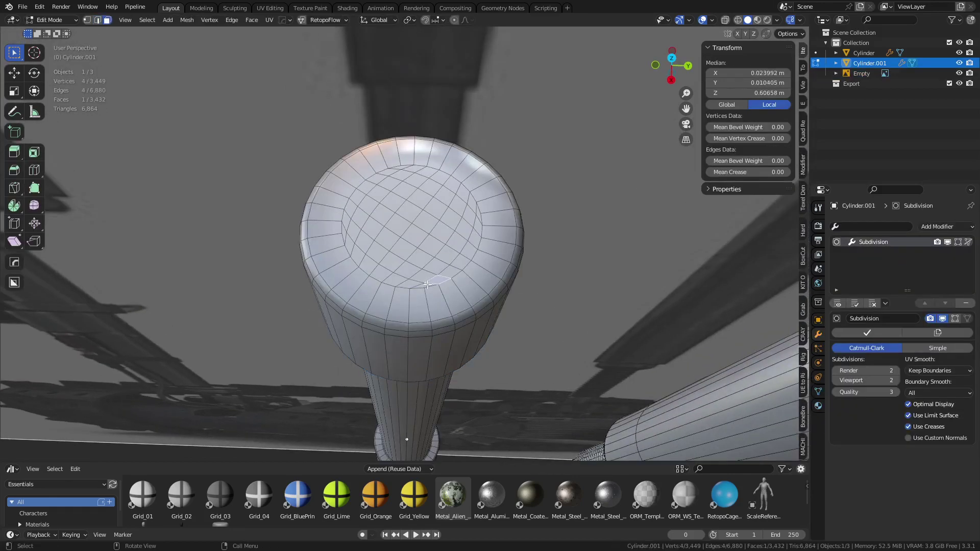
click(425, 285)
ctrl+shift+click(400, 170)
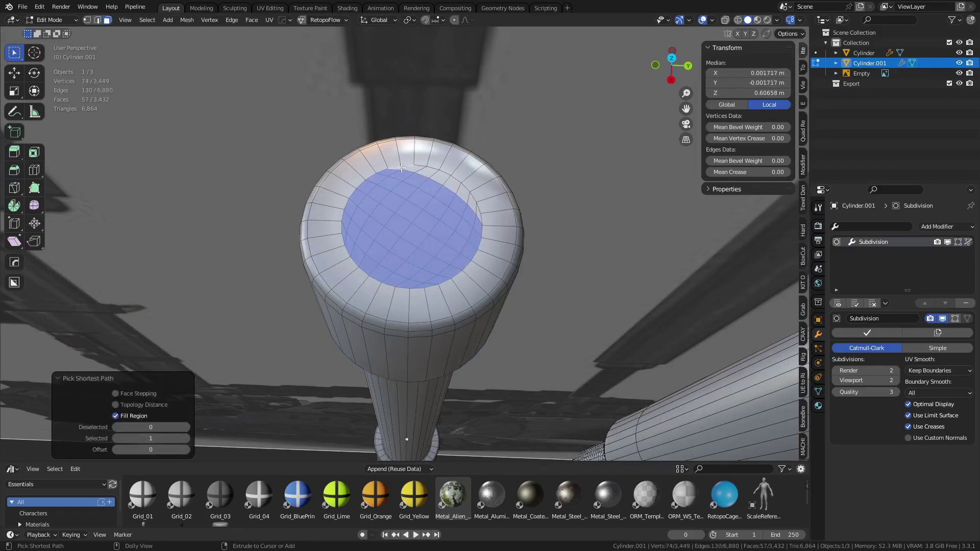
key(c)
drag(412, 188, 415, 175)
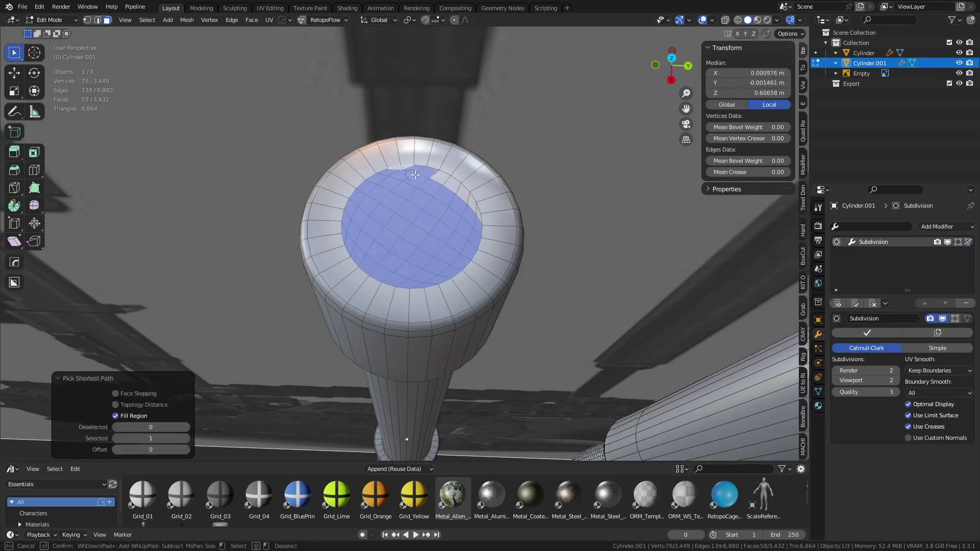
click(466, 211)
key(Escape)
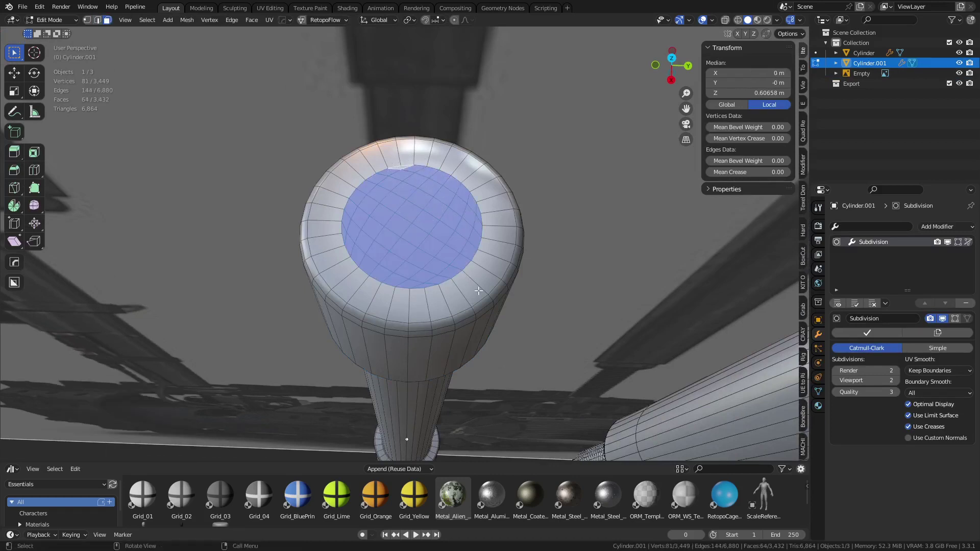
scroll(412, 272, down, 4)
middle_drag(453, 291, 450, 217)
scroll(452, 245, down, 3)
shift+middle_drag(449, 217, 448, 270)
shift+scroll(449, 270, down, 3)
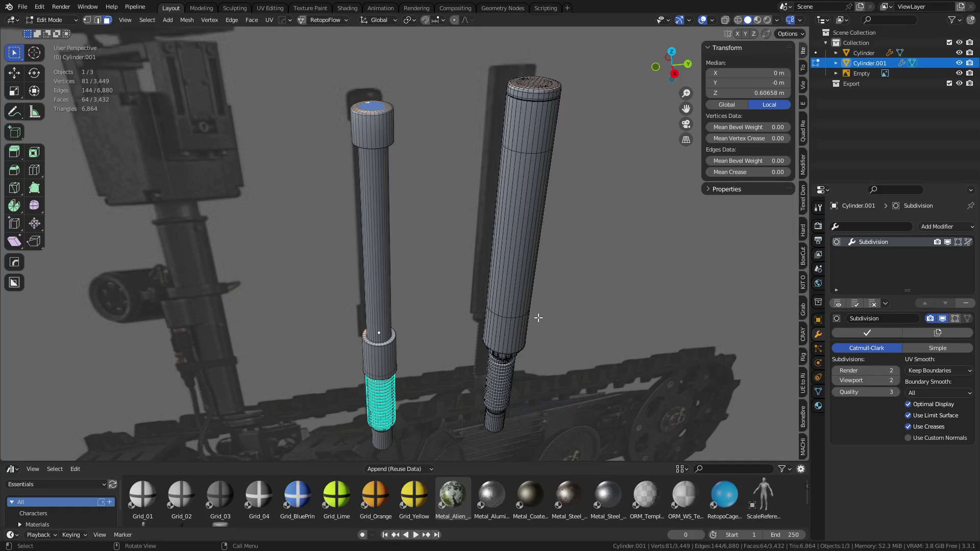
scroll(415, 186, up, 4)
shift+scroll(504, 184, up, 5)
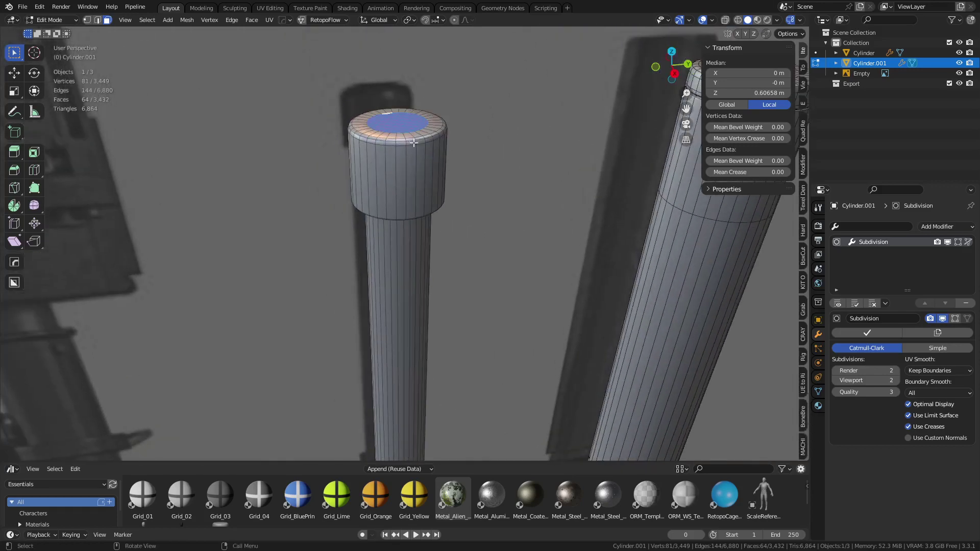
scroll(504, 184, up, 3)
middle_drag(505, 185, 501, 317)
key(x)
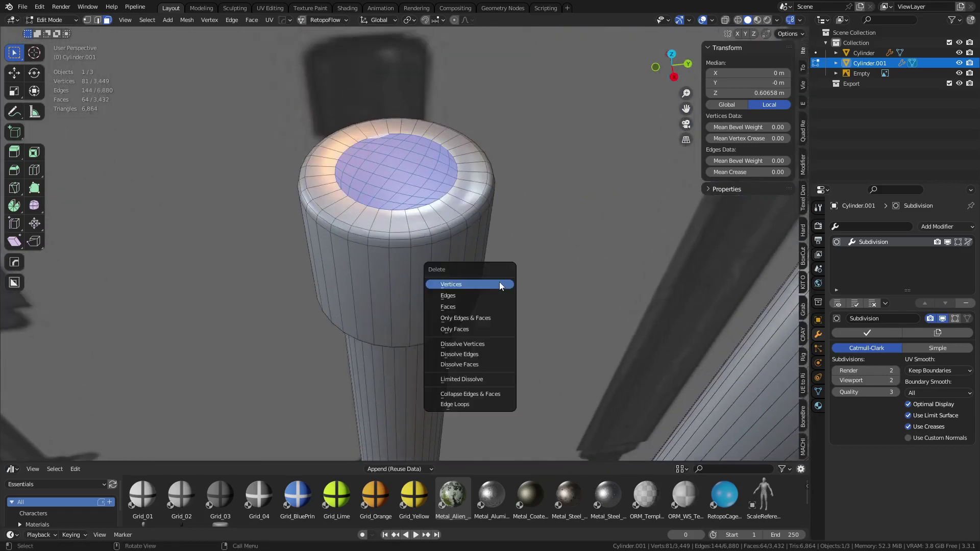
click(490, 308)
Close the hole in the duplicate's cap with Grid Fill, using span 8 and offset -1.
alt+click(436, 204)
key(ctrl+f)
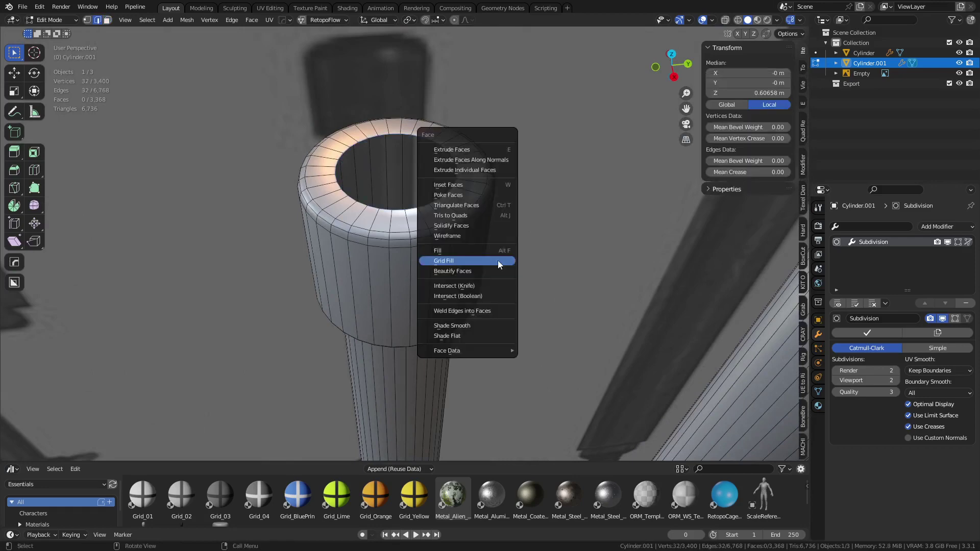
click(498, 260)
key(KP_7)
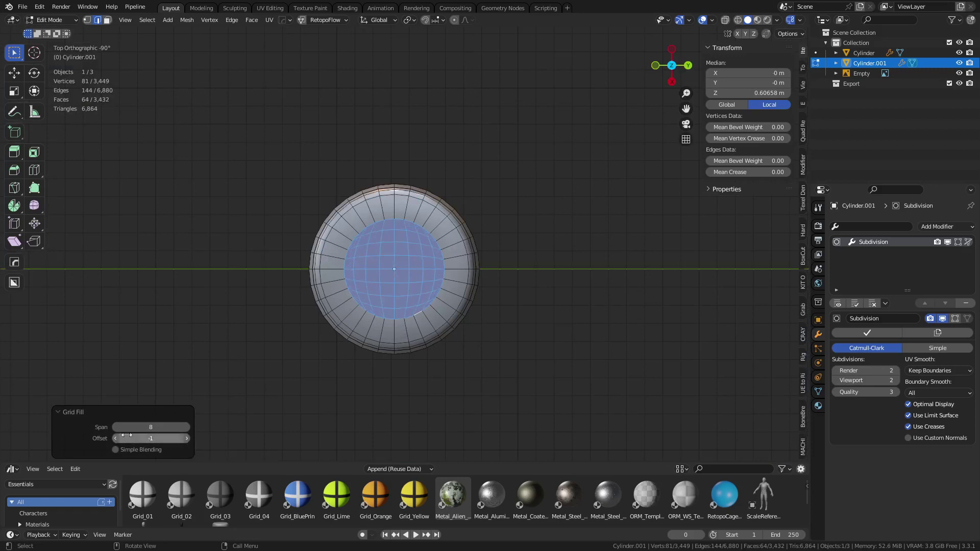
Switch editing to the original, wider cylinder and delete the inner grid faces of its top cap.
scroll(510, 322, down, 4)
shift+drag(557, 315, 547, 315)
shift+middle_drag(547, 315, 332, 317)
scroll(332, 317, up, 1)
key(alt+q)
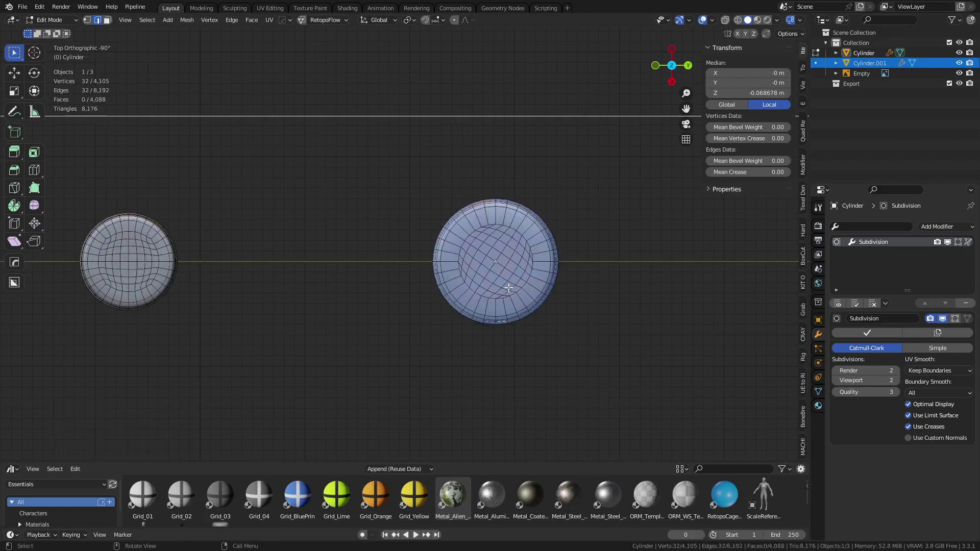
shift+middle_drag(508, 288, 440, 286)
scroll(444, 301, up, 4)
key(alt+a)
key(3)
click(468, 351)
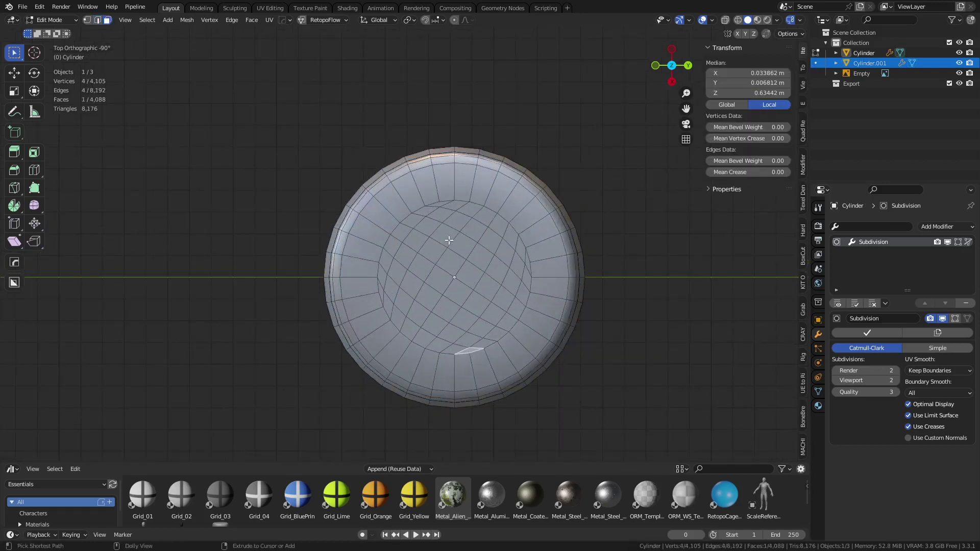
key(l)
key(x)
click(566, 284)
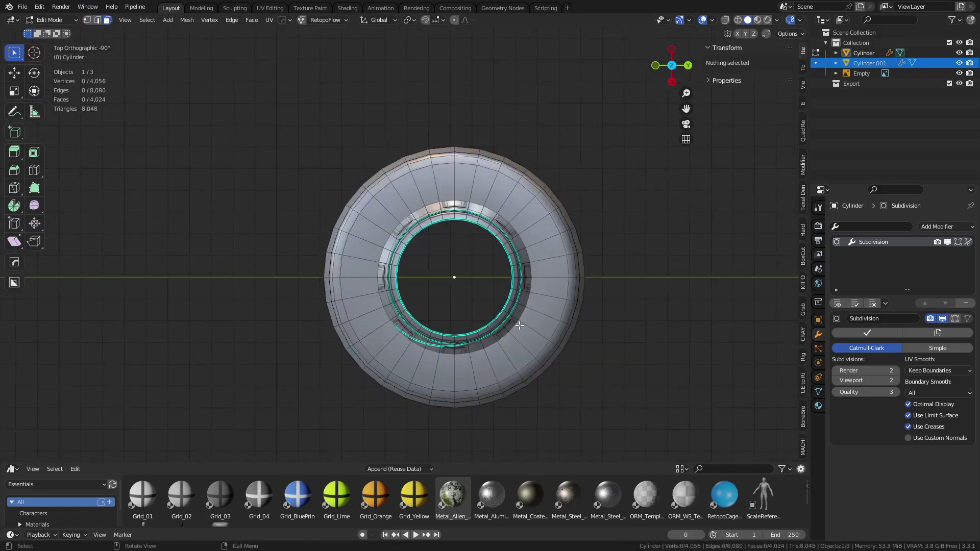
Close the original cylinder's cap hole with Grid Fill at span 8, adjusting the offset until the grid lines align with the axes.
alt+click(495, 344)
right_click(495, 344)
click(495, 345)
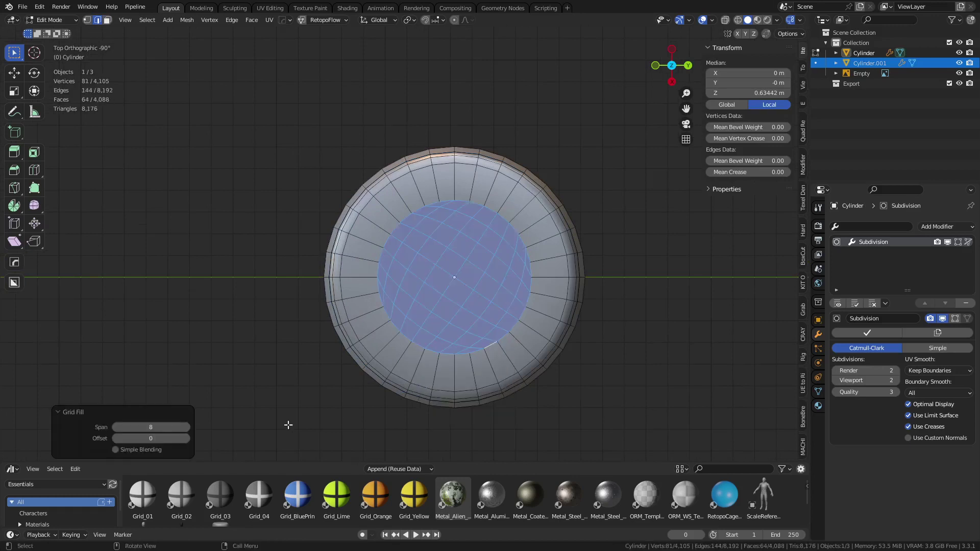
click(116, 438)
click(187, 439)
click(187, 439)
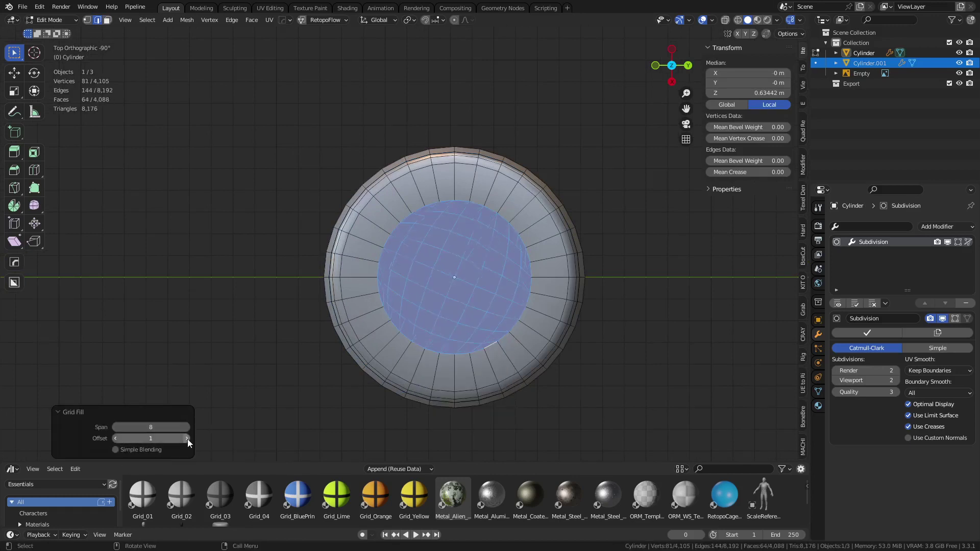
click(274, 328)
scroll(281, 328, down, 3)
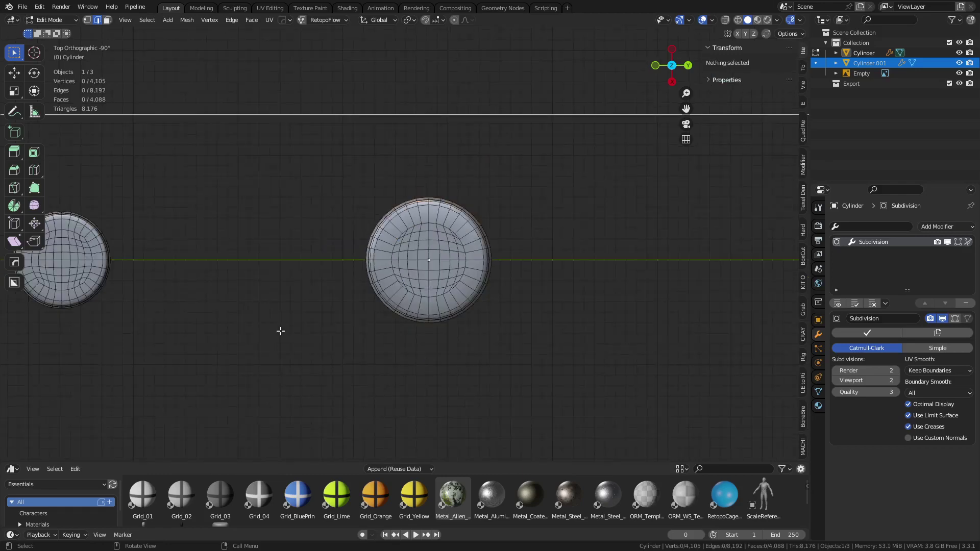
Leave Edit Mode and examine the shoulder bevels on the duplicate's collar, including the wireframe spacing around the shaft.
key(ctrl+Tab)
click(256, 335)
scroll(259, 341, down, 3)
middle_drag(259, 341, 510, 262)
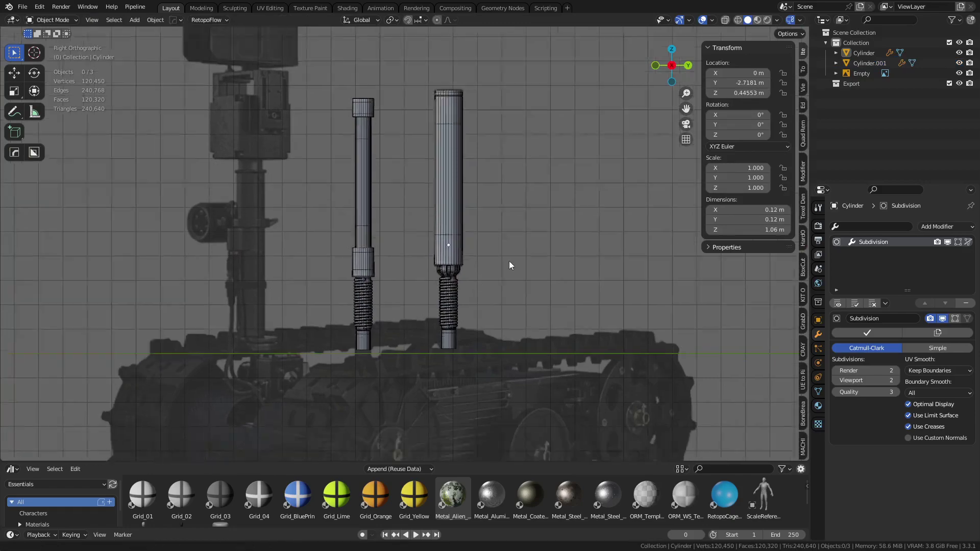
scroll(494, 283, up, 4)
scroll(378, 277, up, 6)
shift+middle_drag(357, 197, 432, 338)
key(alt+z)
scroll(418, 326, up, 1)
shift+middle_drag(269, 367, 336, 307)
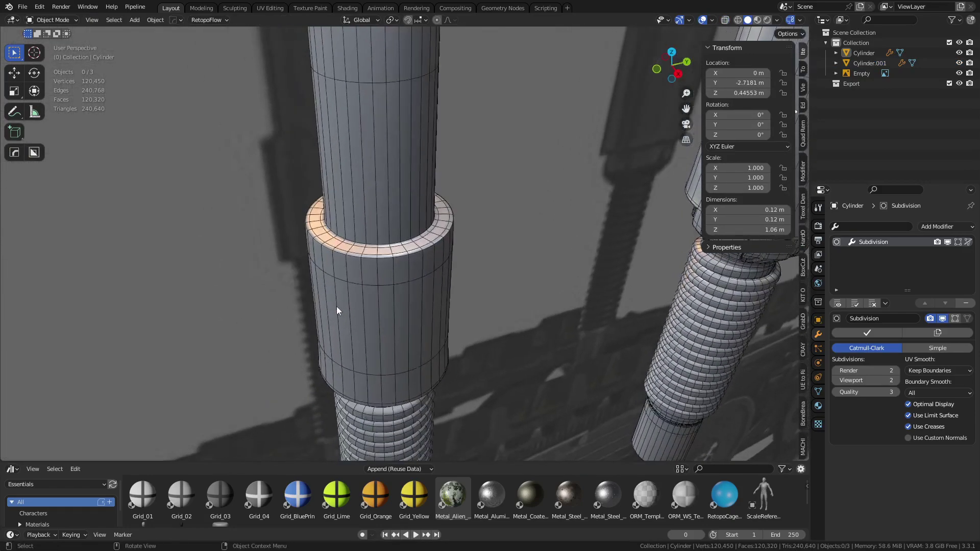
scroll(383, 275, up, 7)
scroll(382, 275, down, 2)
middle_drag(375, 256, 344, 243)
Switch editing to the narrower duplicate and add one centred loop cut around its recessed shaft.
key(Tab)
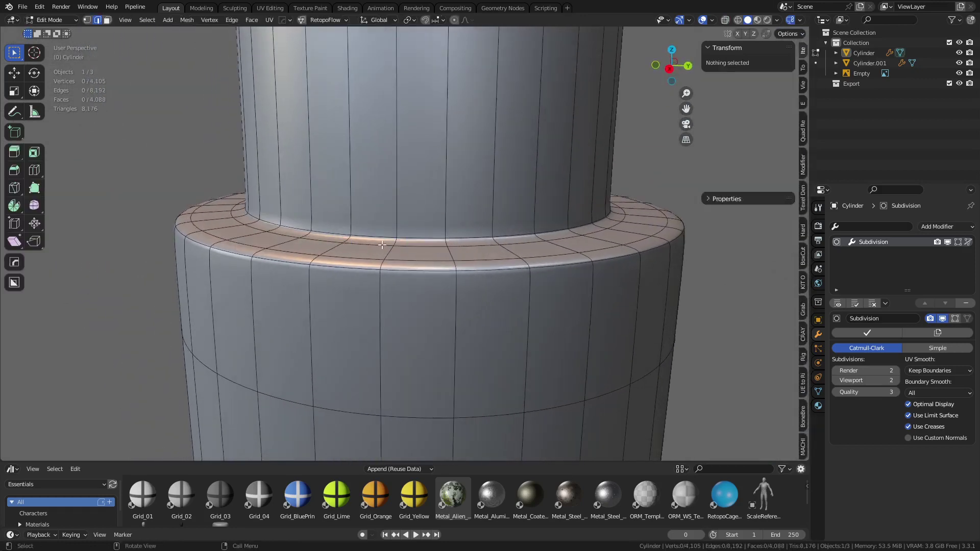
key(Tab)
click(335, 252)
key(Tab)
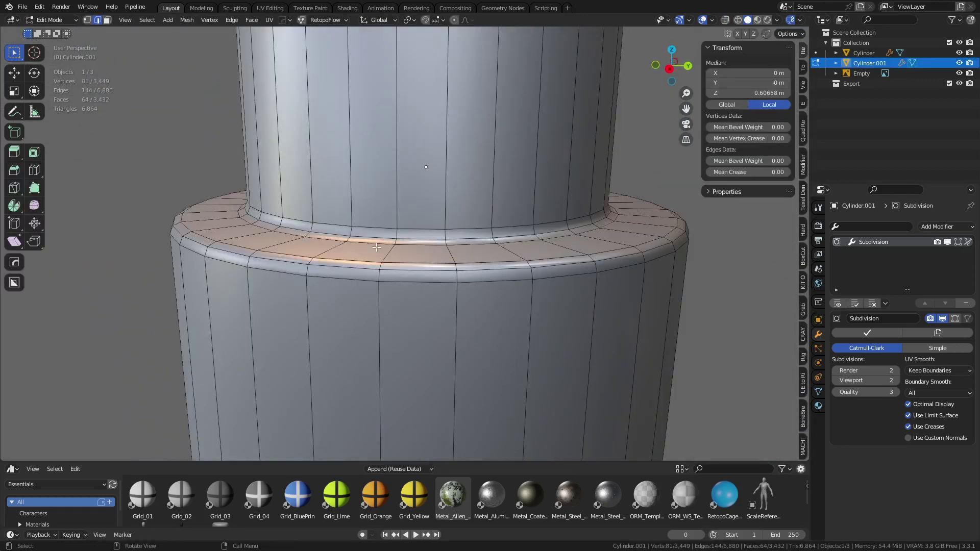
scroll(448, 149, down, 6)
middle_drag(453, 125, 400, 259)
scroll(401, 253, down, 3)
shift+middle_drag(403, 184, 391, 265)
key(ctrl+r)
click(374, 255)
right_click(374, 256)
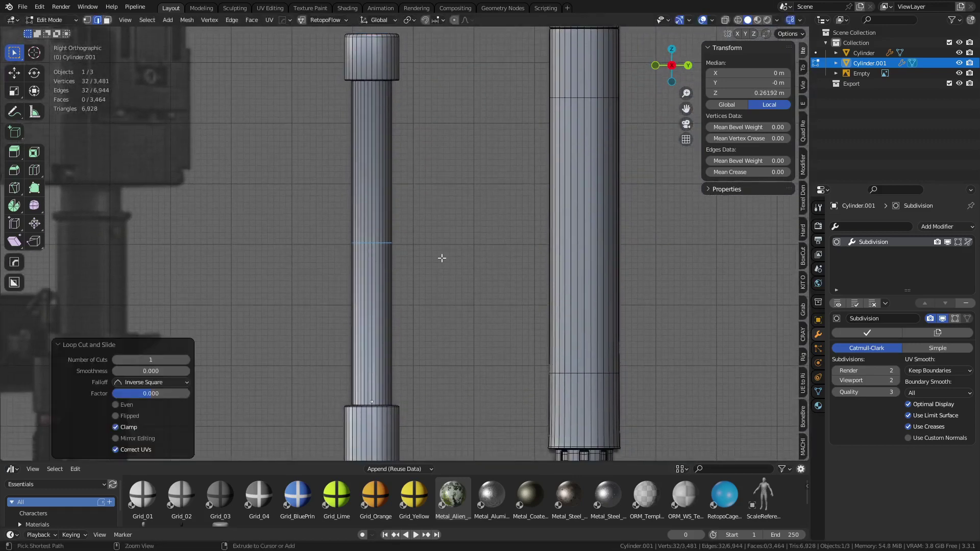
Bevel the shaft's loop with one segment and a width of 0.262 m, placing loops close to both shoulders.
key(ctrl+b)
scroll(475, 276, down, 1)
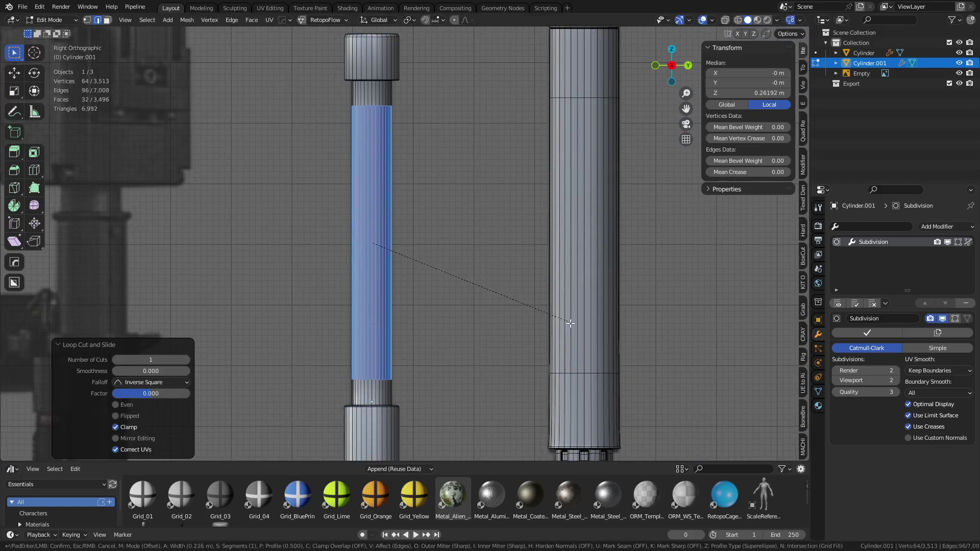
click(580, 337)
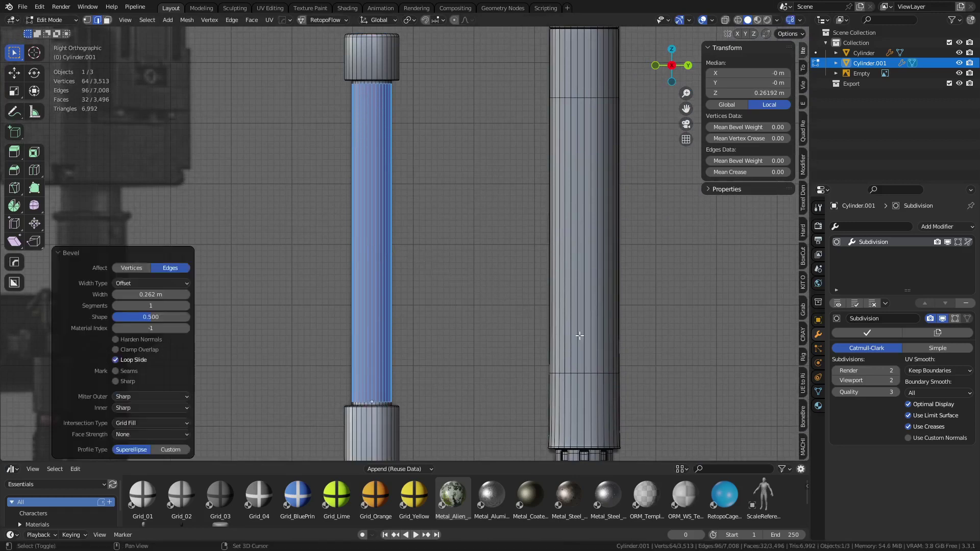
key(ctrl+Tab)
click(526, 333)
click(437, 236)
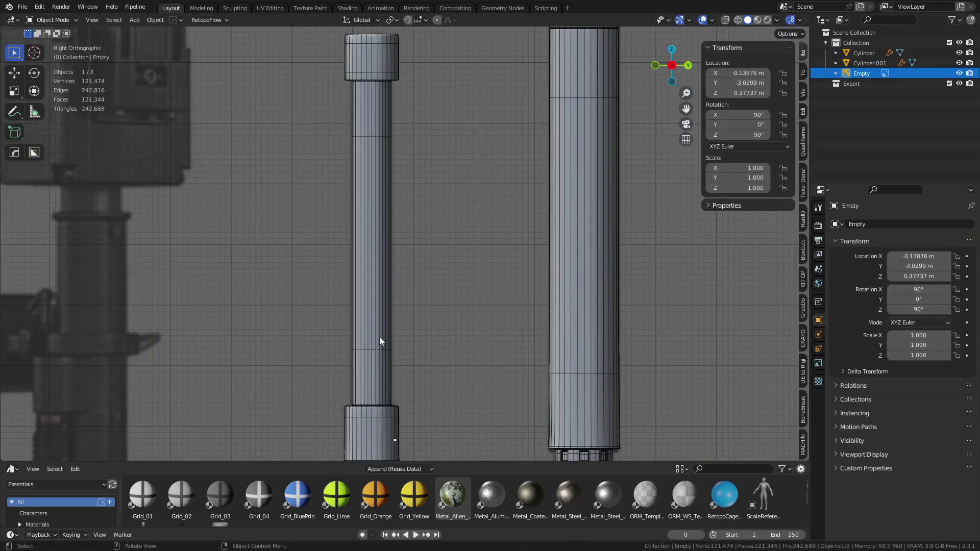
Add three evenly spaced loop cuts along the duplicate's recessed shaft.
key(ctrl+Tab)
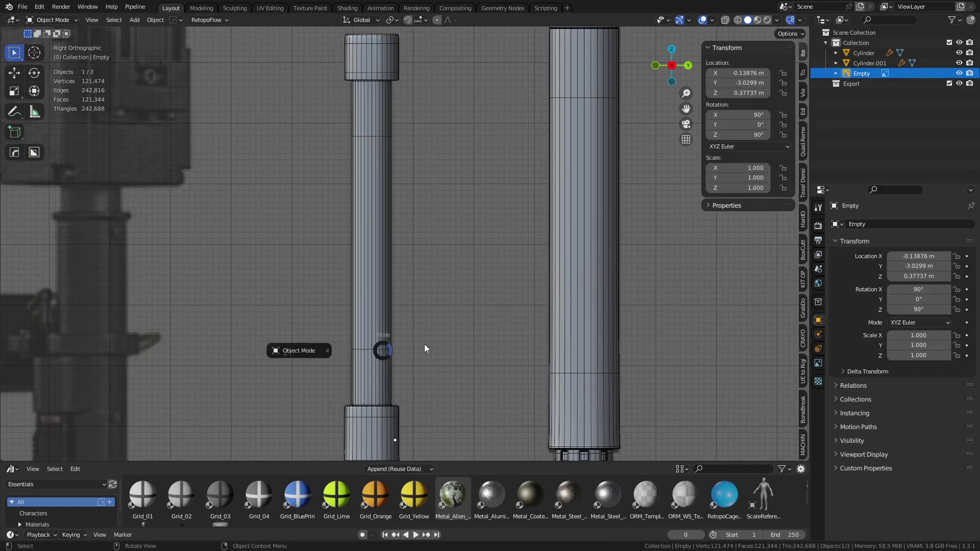
click(357, 338)
key(Tab)
key(ctrl+r)
click(381, 282)
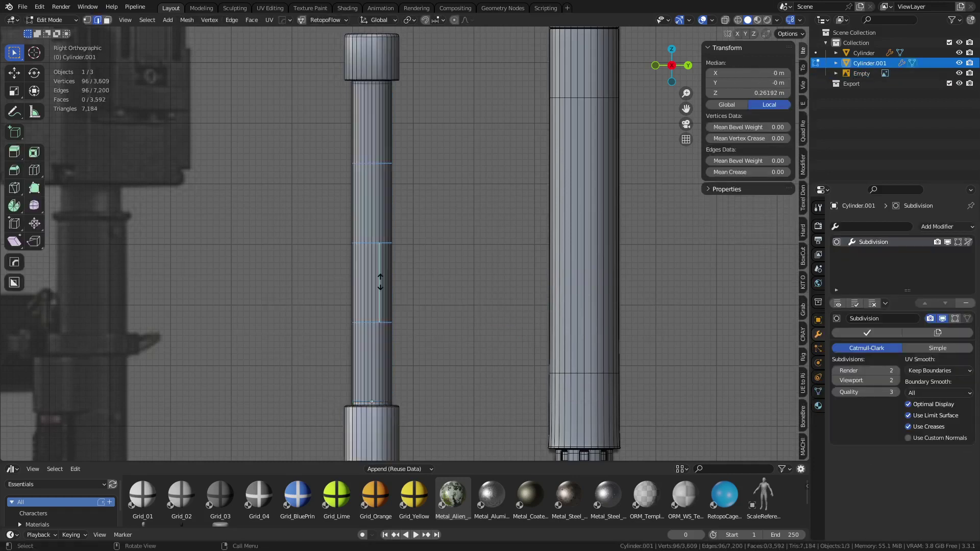
right_click(380, 282)
key(Tab)
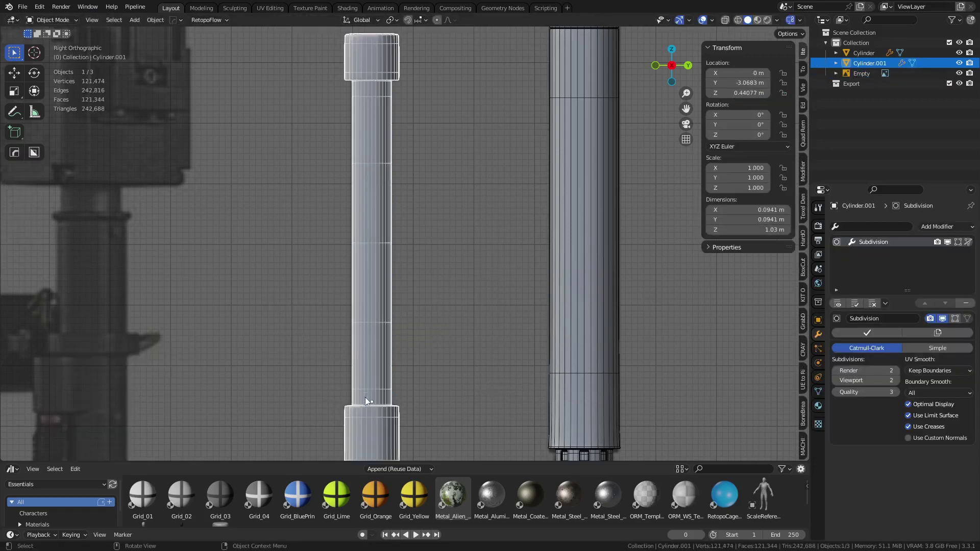
Add two evenly spaced loop cuts around the side of the duplicate's top cap section.
shift+middle_drag(386, 192, 374, 240)
shift+middle_drag(436, 209, 380, 170)
scroll(399, 245, up, 3)
key(ctrl+Tab)
click(409, 251)
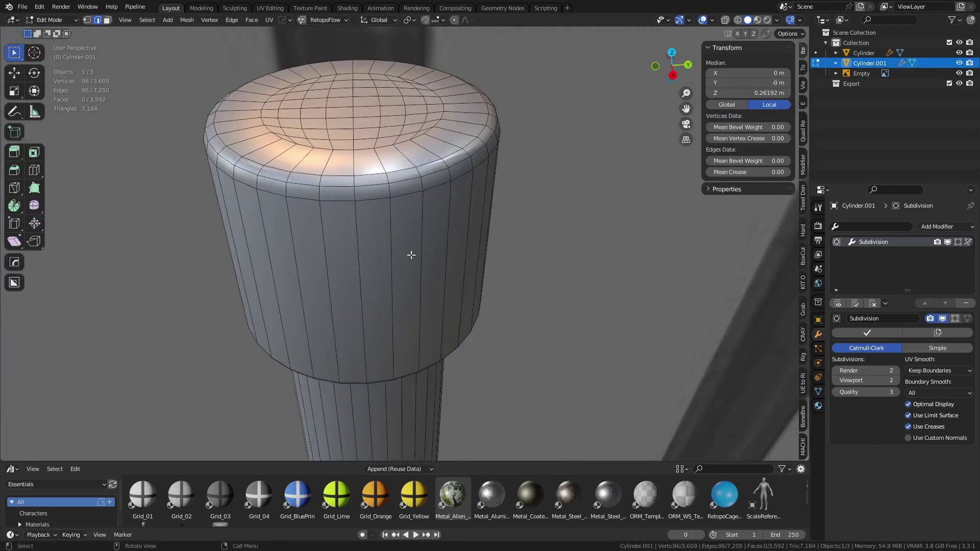
key(ctrl+r)
scroll(404, 301, up, 1)
click(405, 302)
right_click(405, 302)
key(ctrl+Tab)
click(487, 314)
Add four evenly spaced loop cuts along the wide body of the original cylinder.
scroll(527, 321, down, 3)
scroll(527, 324, down, 3)
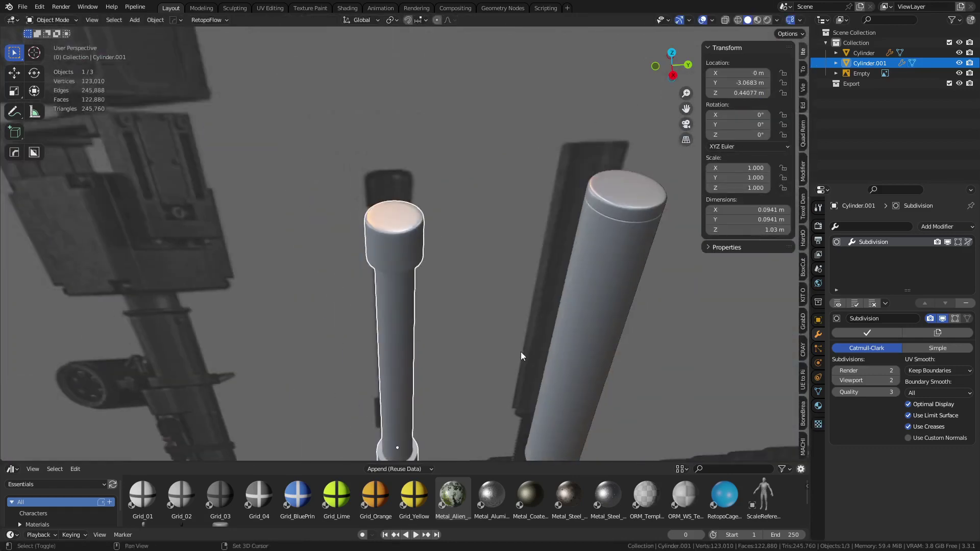
middle_drag(521, 355, 464, 189)
middle_drag(538, 246, 469, 260)
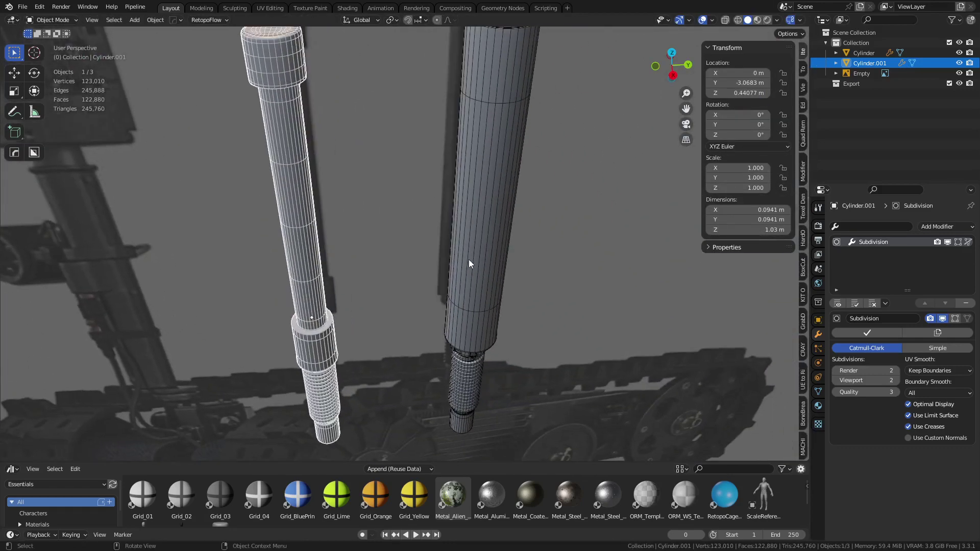
click(469, 260)
key(ctrl+Tab)
click(485, 260)
key(ctrl+r)
scroll(488, 262, up, 2)
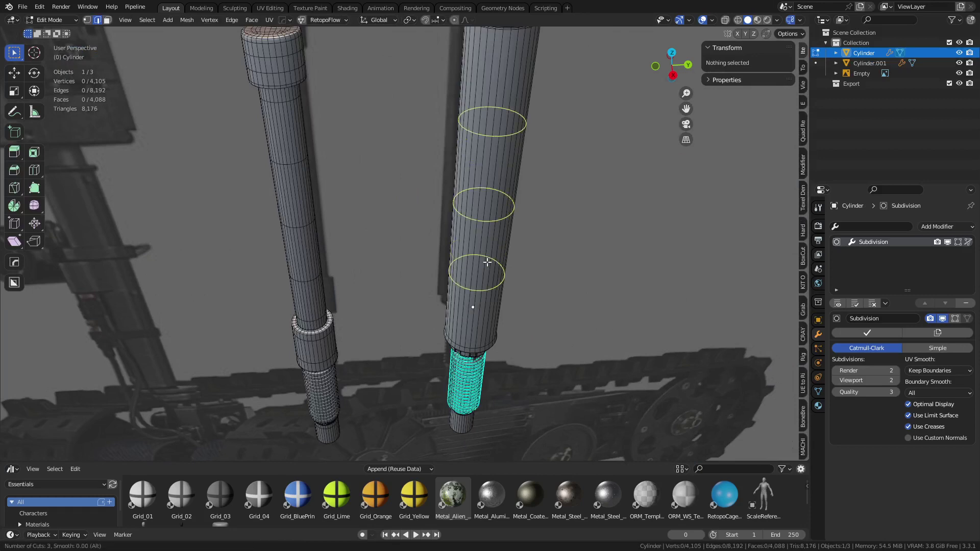
click(488, 262)
right_click(488, 262)
key(ctrl+Tab)
click(395, 266)
click(381, 274)
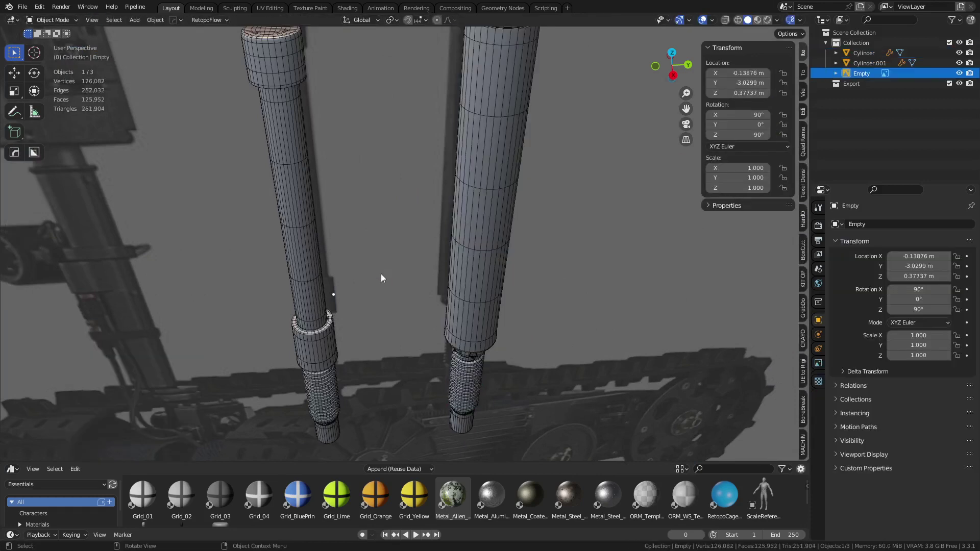
Add two evenly spaced loop cuts around the plain base section below the duplicate's thread.
scroll(381, 274, down, 2)
middle_drag(381, 274, 419, 253)
shift+middle_drag(419, 298, 435, 163)
shift+middle_drag(395, 344, 393, 259)
scroll(393, 259, up, 1)
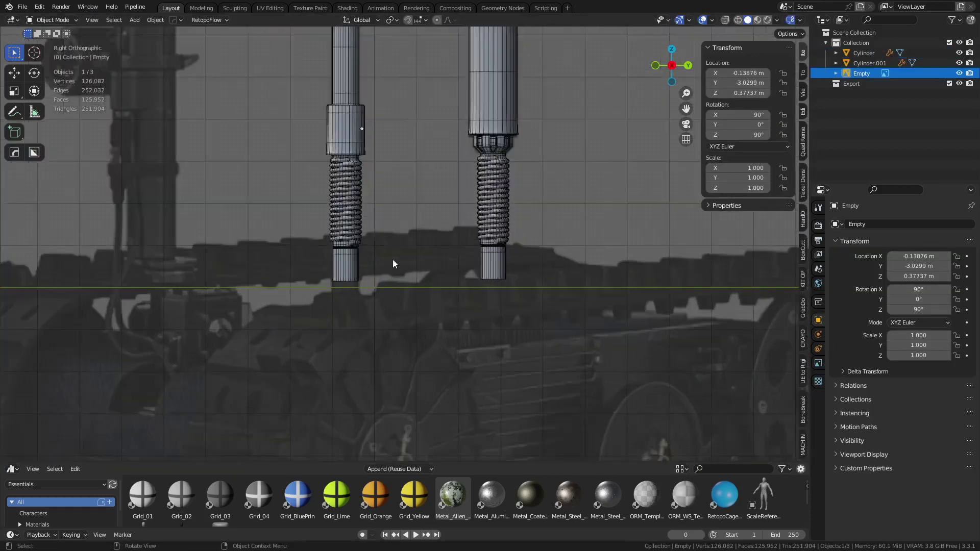
scroll(394, 259, up, 3)
click(320, 285)
key(Tab)
key(ctrl+r)
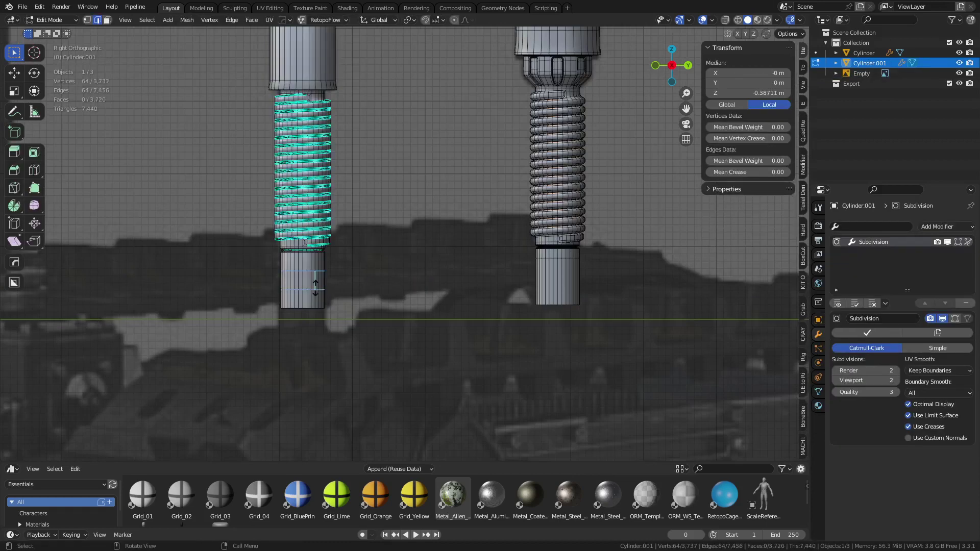
click(316, 284)
right_click(316, 283)
Switch editing to the original cylinder and add one centred loop cut around its plain base section.
key(alt+q)
key(ctrl+r)
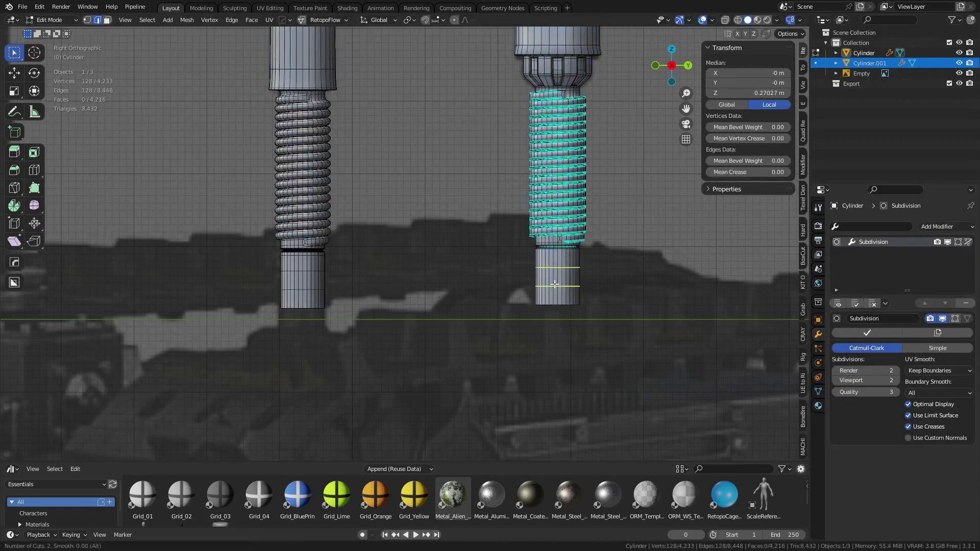
click(555, 284)
right_click(555, 283)
Switch editing back to the duplicate and add loop cuts around the collar above its thread.
shift+middle_drag(418, 265, 464, 339)
scroll(435, 322, up, 1)
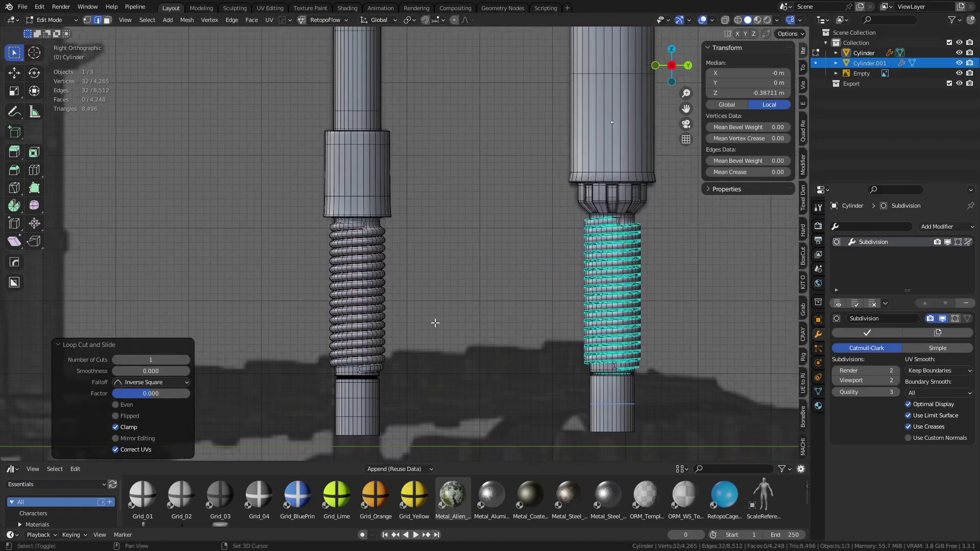
key(alt+q)
key(ctrl+r)
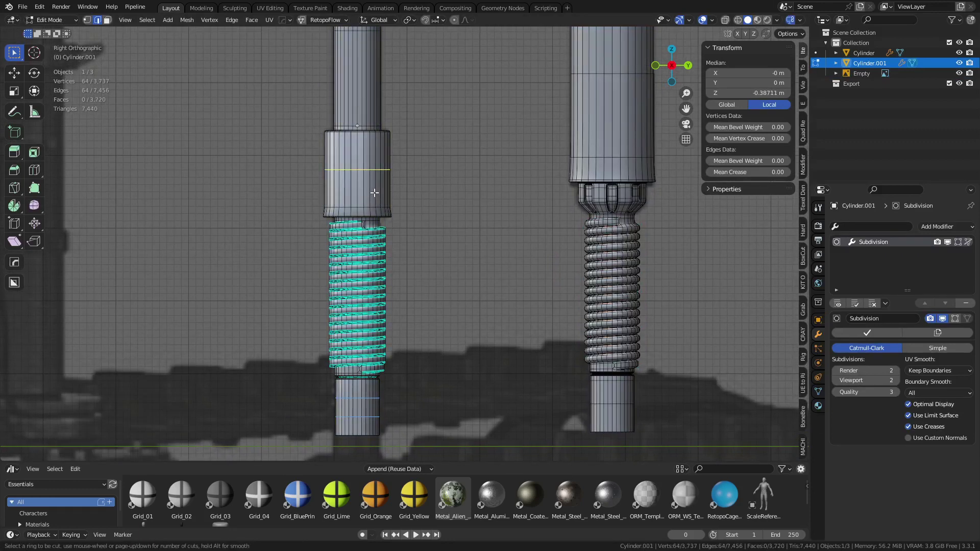
click(374, 194)
click(377, 197)
key(Tab)
click(478, 244)
Examine the edge loop distribution on both threaded cylinders from the side and in perspective.
scroll(469, 235, down, 2)
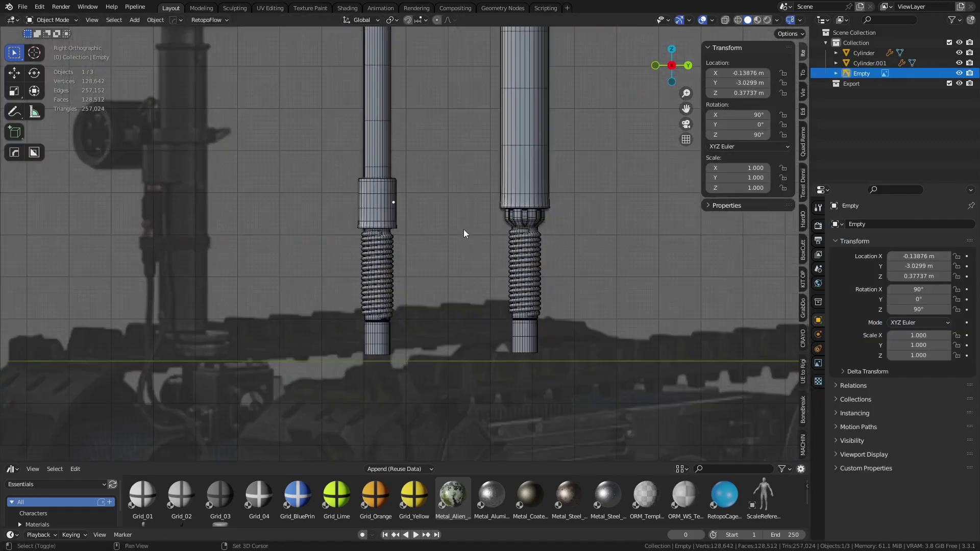
shift+middle_drag(464, 229, 409, 316)
shift+middle_drag(368, 246, 384, 285)
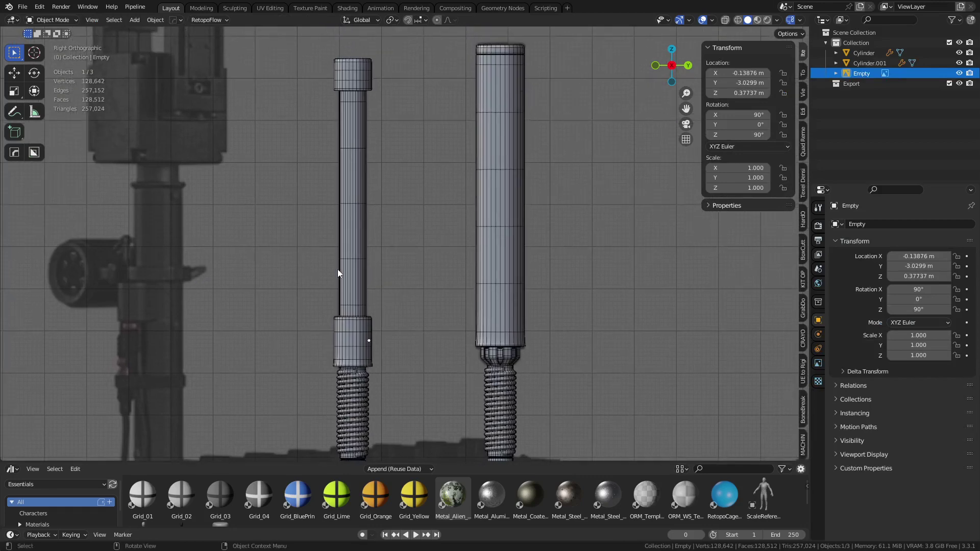
middle_drag(395, 235, 435, 235)
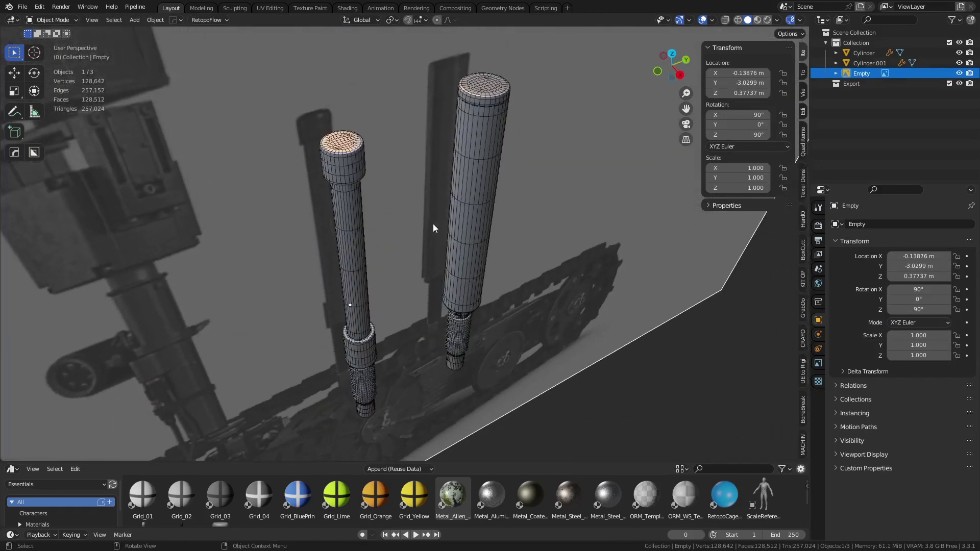
middle_drag(522, 327, 443, 244)
click(353, 340)
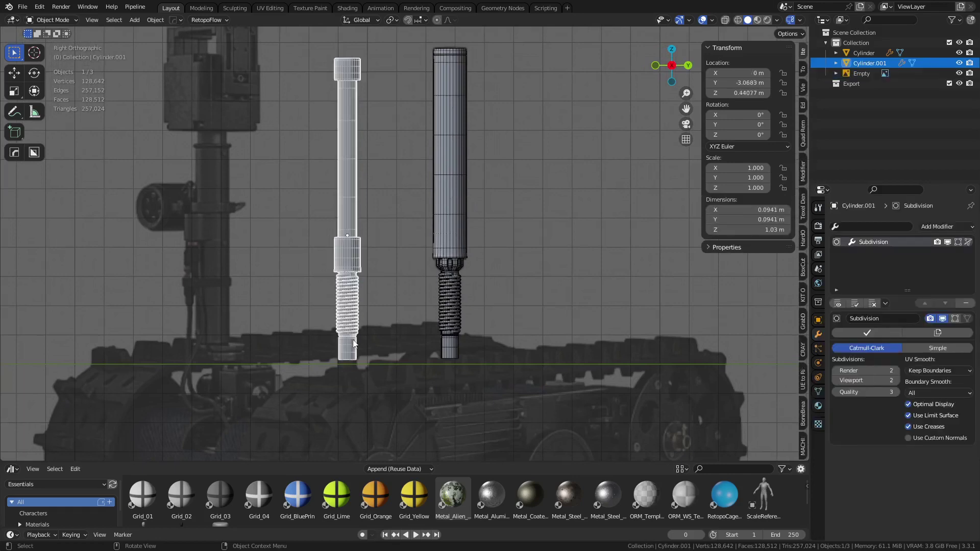
click(448, 341)
middle_drag(497, 223, 545, 264)
Save the scene to the Desktop as Antennas.
key(ctrl+s)
click(545, 319)
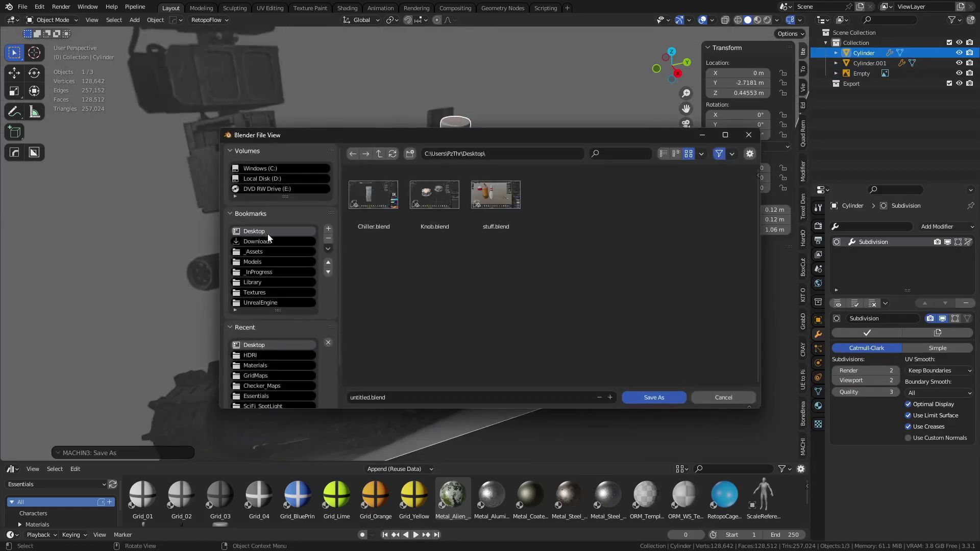
click(377, 398)
text(Antennas)
key(Return)
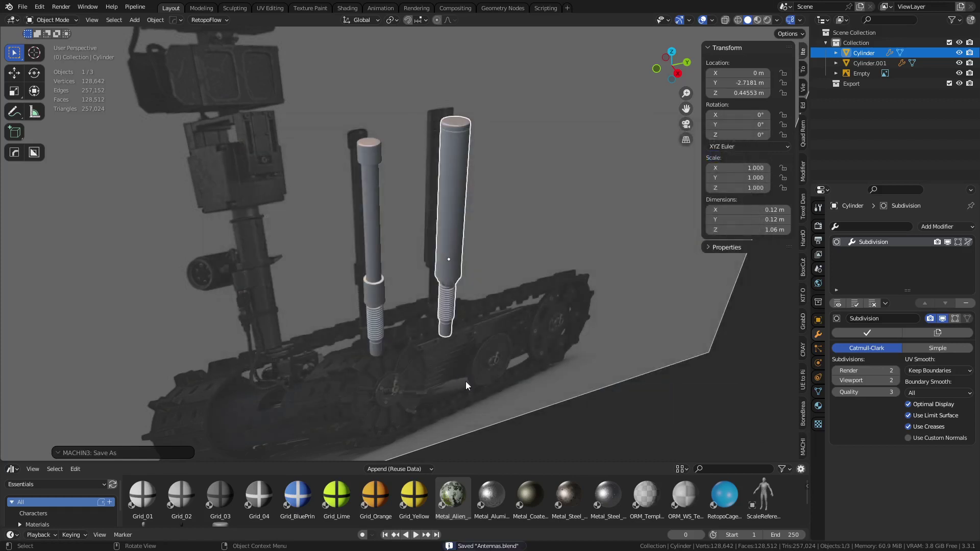
Inspect both antennas against the reference image from several angles and from the side.
middle_drag(500, 305, 525, 309)
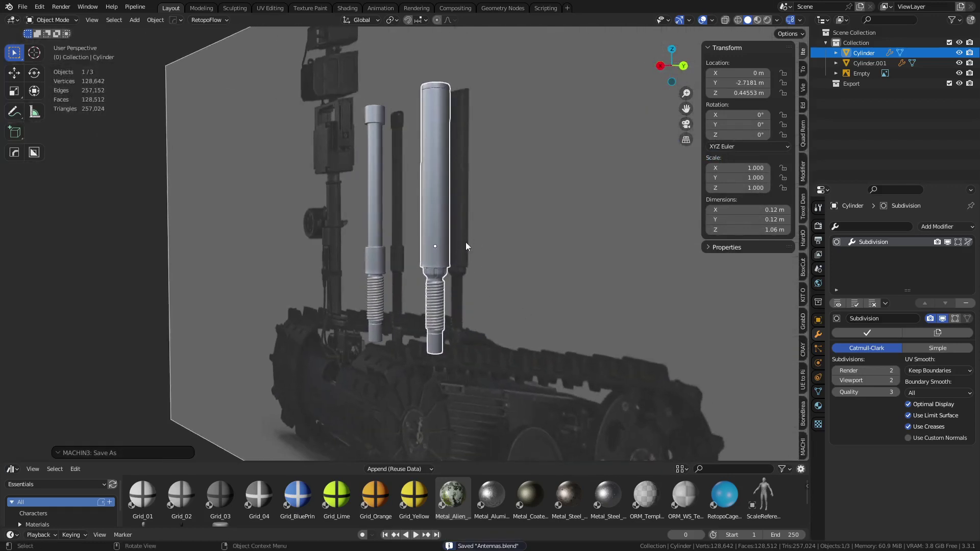
middle_drag(439, 145, 415, 261)
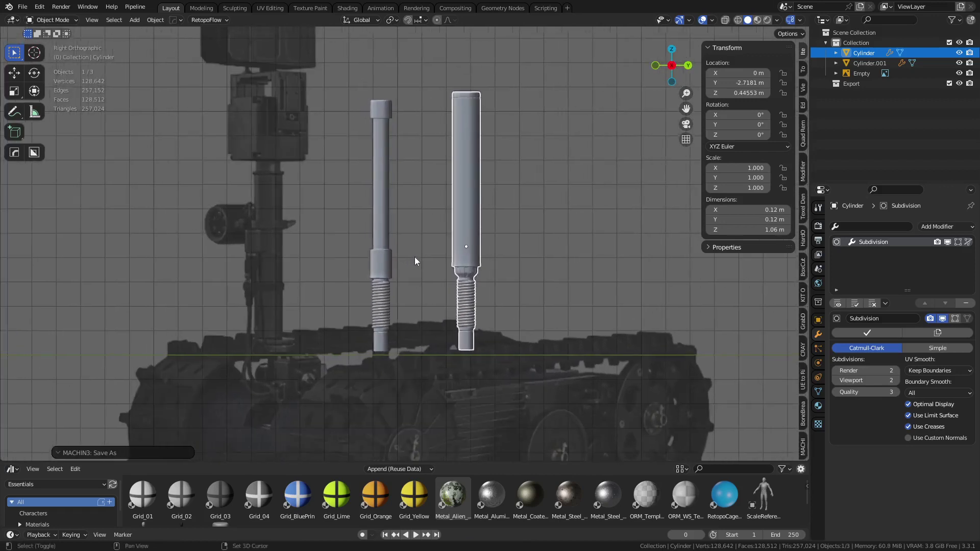
click(386, 170)
shift+middle_drag(418, 206, 438, 228)
click(439, 228)
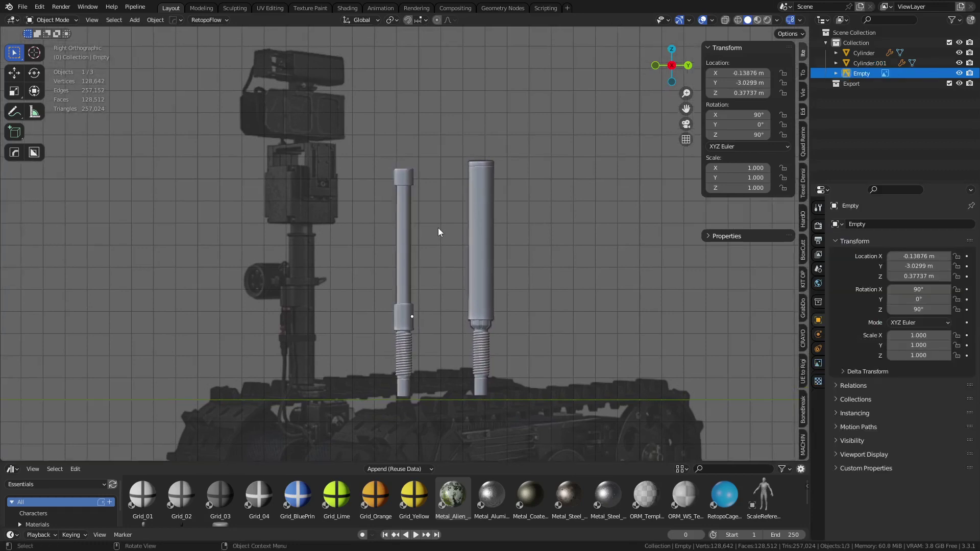
click(479, 189)
key(g)
right_click(457, 205)
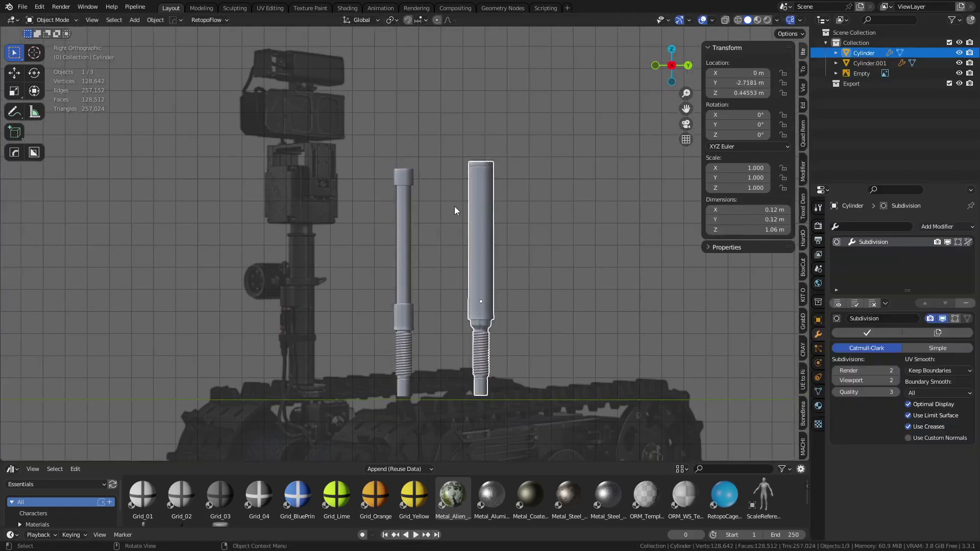
click(461, 241)
scroll(470, 255, up, 3)
scroll(473, 235, down, 1)
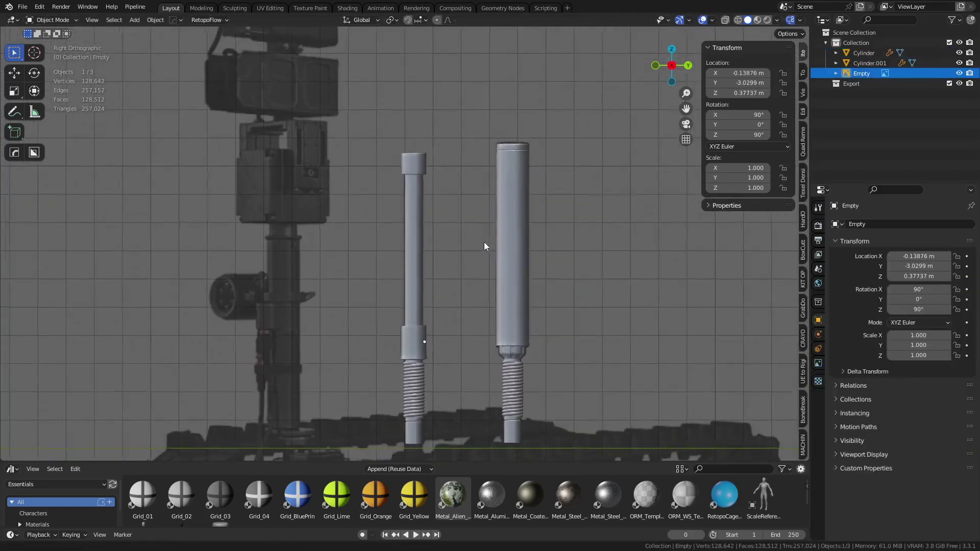
shift+middle_drag(484, 242, 475, 267)
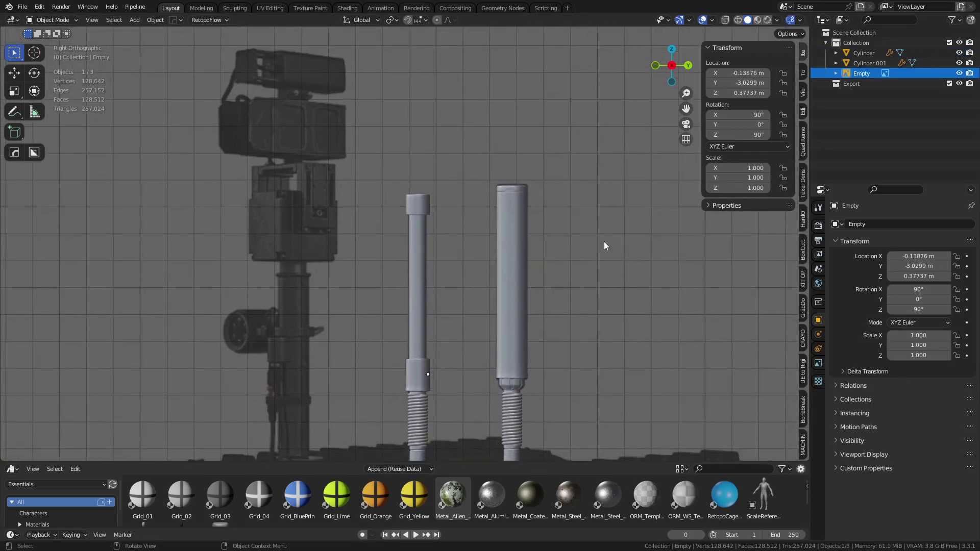
shift+middle_drag(562, 293, 555, 285)
click(514, 304)
shift+middle_drag(556, 332, 531, 317)
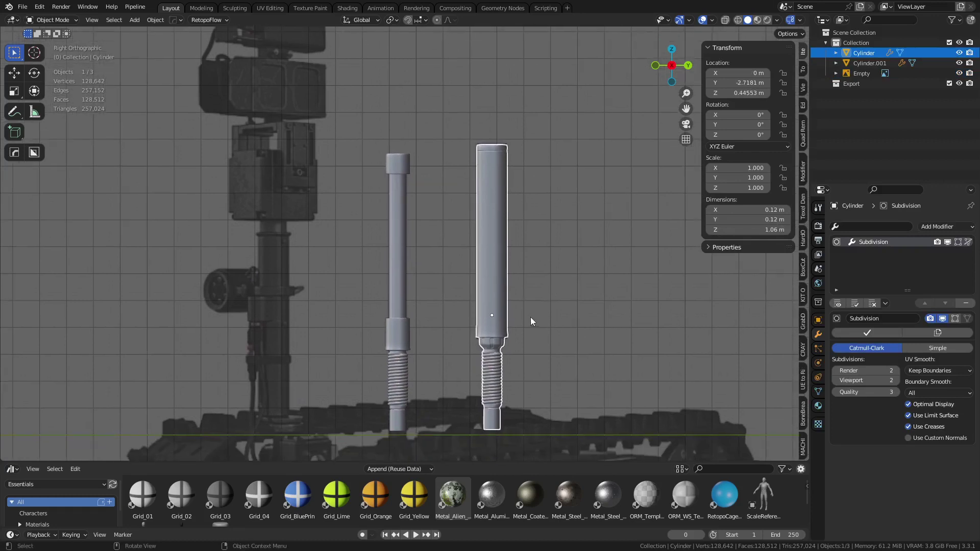
key(g)
click(494, 344)
shift+middle_drag(454, 311, 443, 268)
click(443, 268)
shift+middle_drag(517, 273, 532, 224)
shift+middle_drag(592, 309, 564, 235)
shift+middle_drag(526, 337, 505, 288)
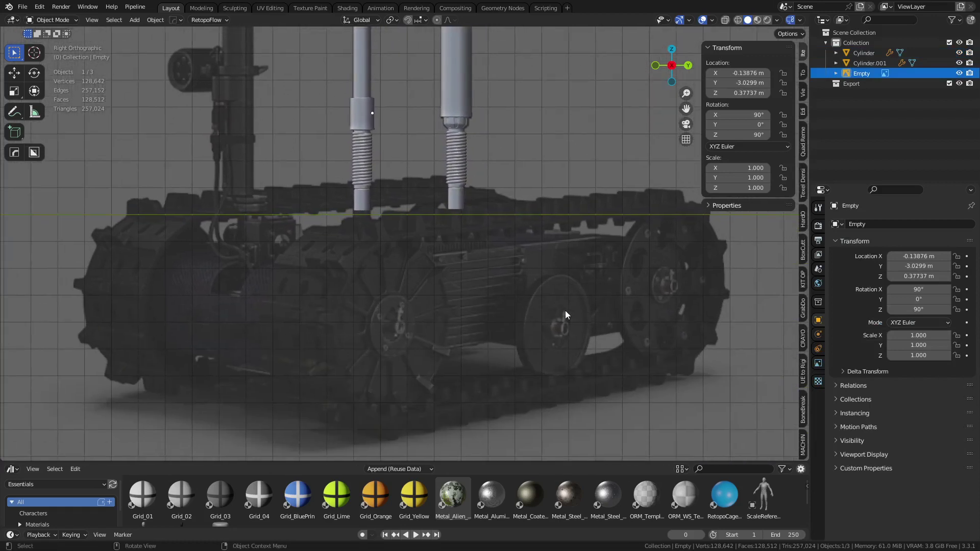
Turn on the wireframe display over both antennas in the side view and save the scene.
ctrl+middle_drag(565, 311, 559, 333)
shift+middle_drag(536, 248, 531, 270)
shift+middle_drag(531, 236, 535, 281)
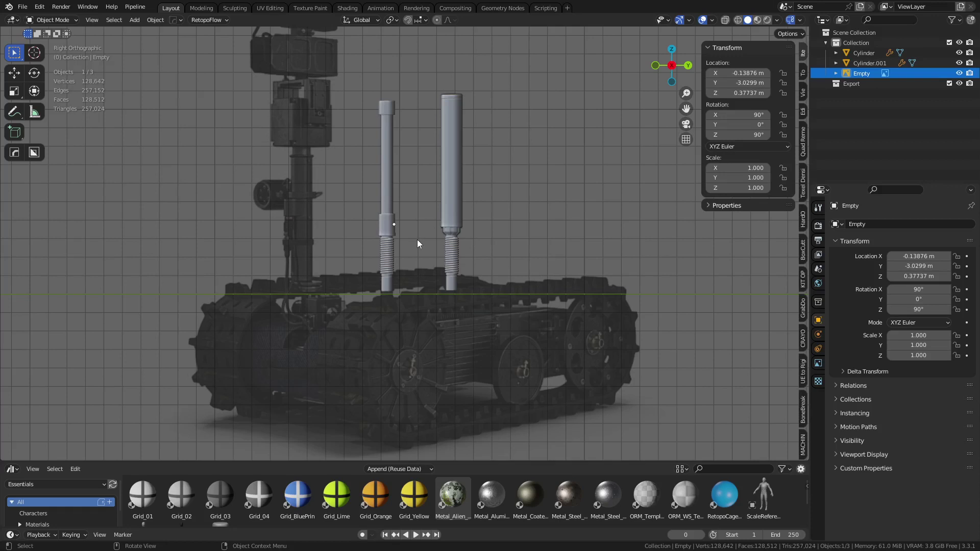
shift+middle_drag(427, 213, 425, 261)
key(shift+w)
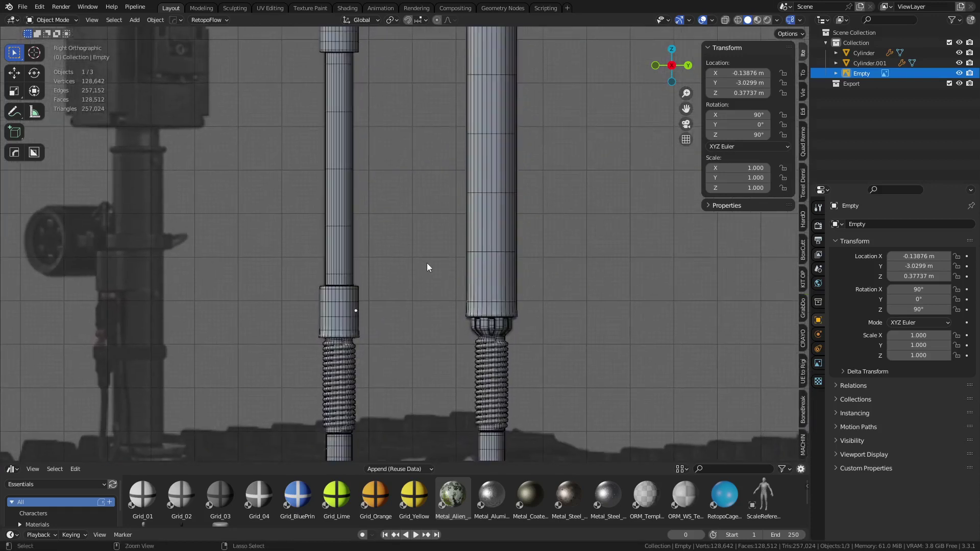
ctrl+middle_drag(435, 226, 431, 245)
key(ctrl+s)
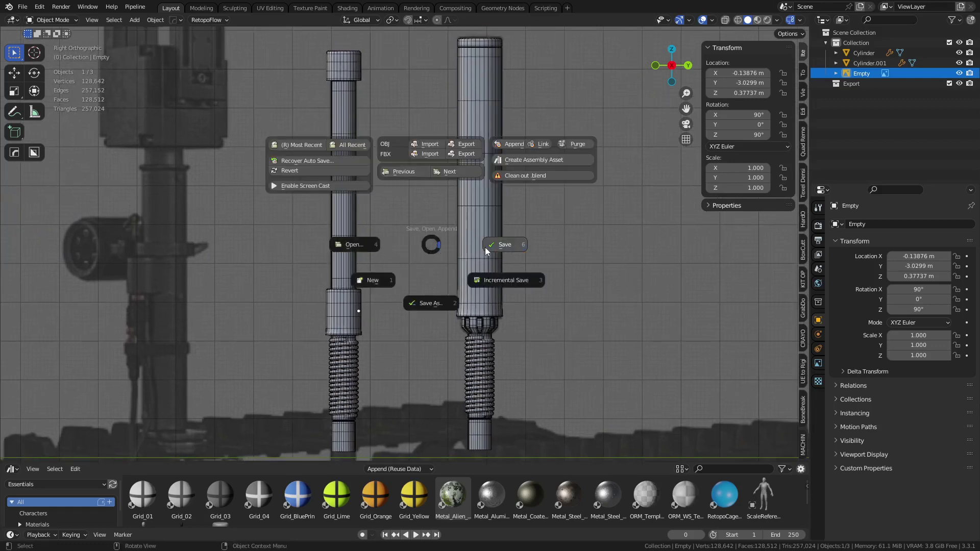
click(482, 244)
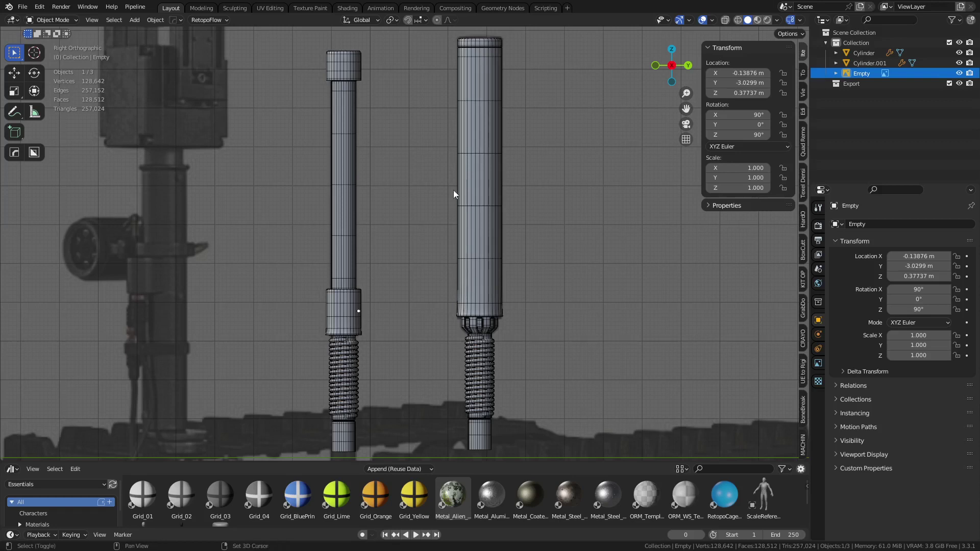
Examine both antennas' wireframes beside the robot's mast, sensor head and tracks in the reference image.
shift+middle_drag(463, 192, 576, 236)
shift+middle_drag(527, 190, 544, 250)
shift+middle_drag(572, 370, 559, 265)
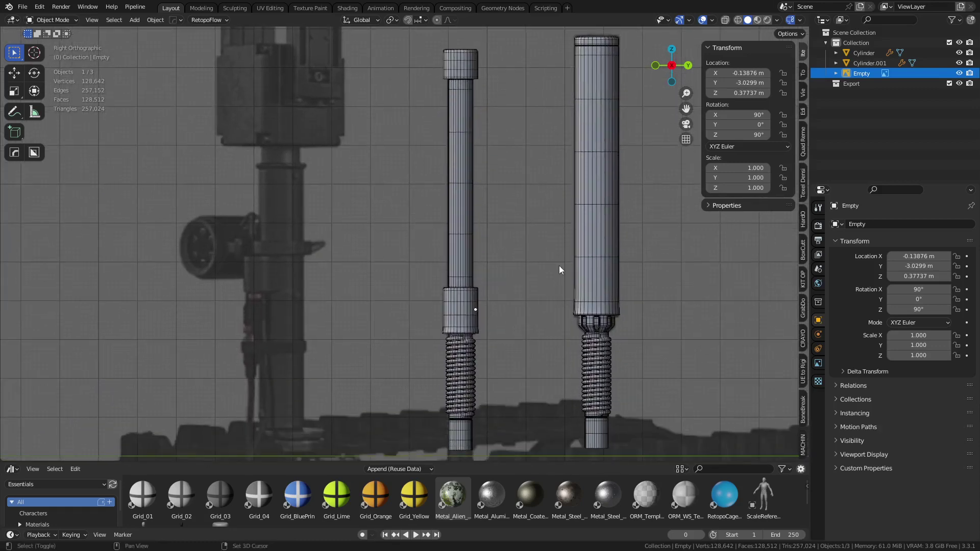
shift+middle_drag(456, 156, 507, 266)
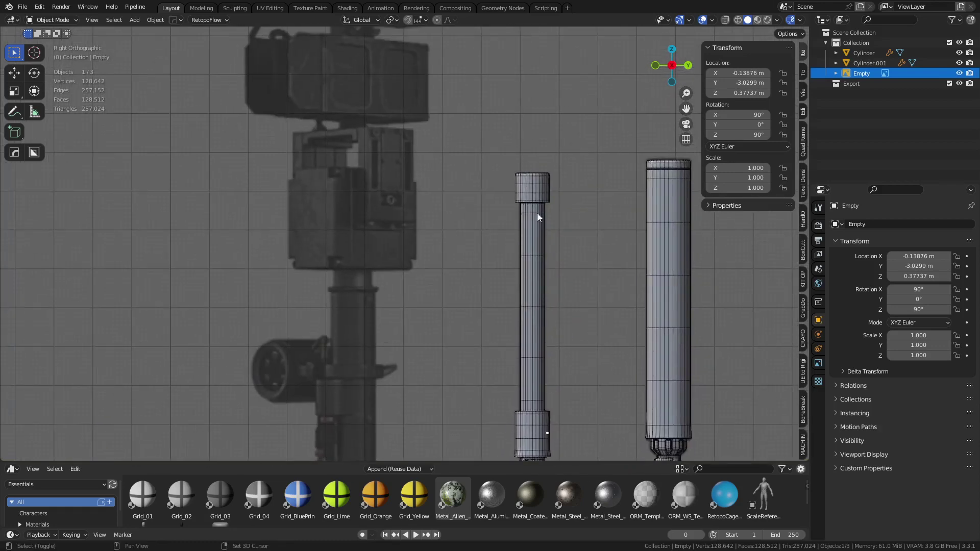
shift+middle_drag(488, 205, 502, 233)
shift+middle_drag(371, 200, 384, 242)
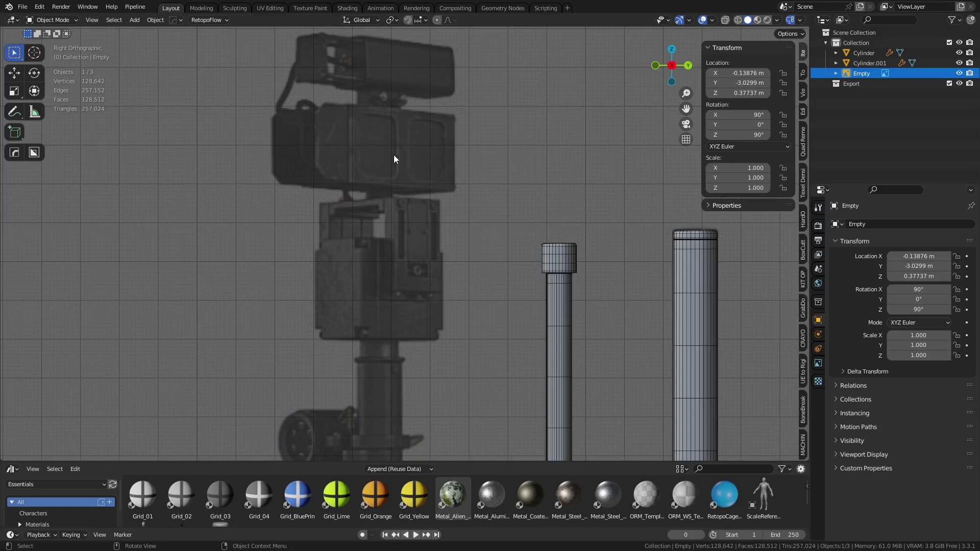
scroll(424, 290, down, 5)
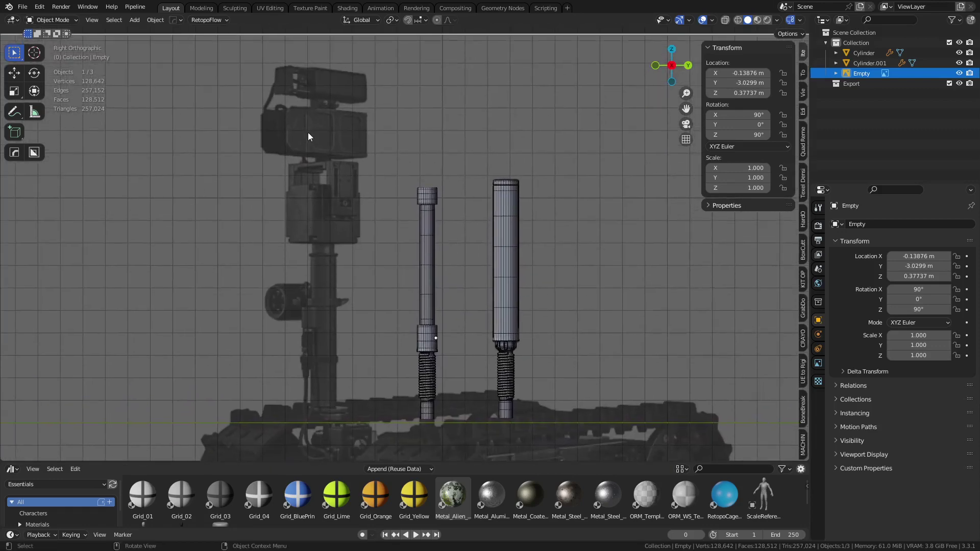
scroll(440, 250, down, 2)
shift+middle_drag(501, 344, 455, 256)
scroll(455, 257, up, 5)
shift+middle_drag(474, 185, 471, 319)
scroll(471, 319, down, 3)
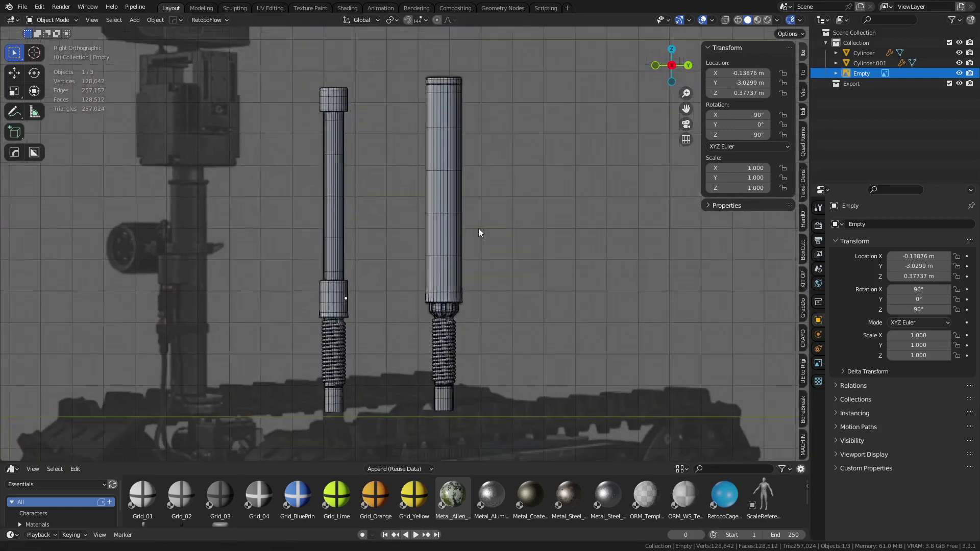
Save the Antennas.blend file again with the wireframe view of both antennas in place.
key(ctrl+s)
click(533, 227)
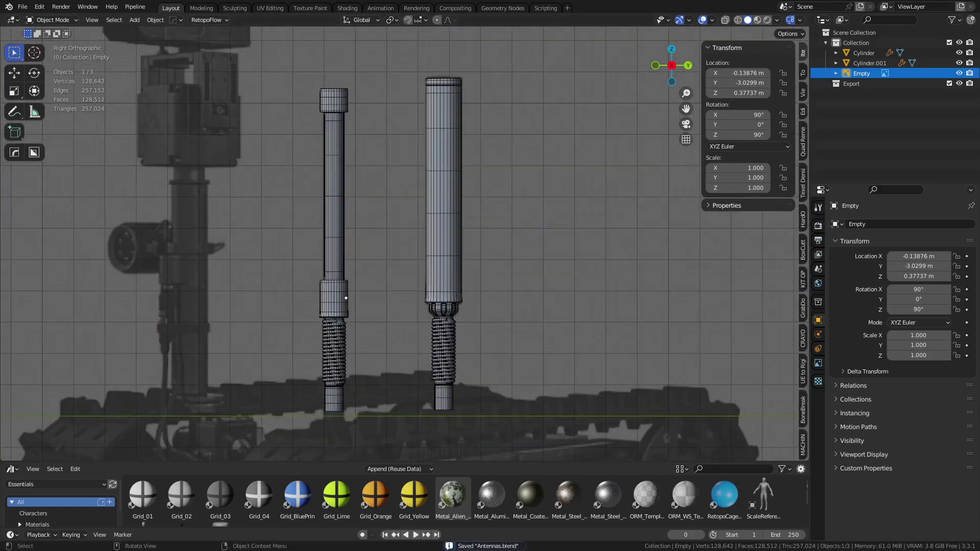